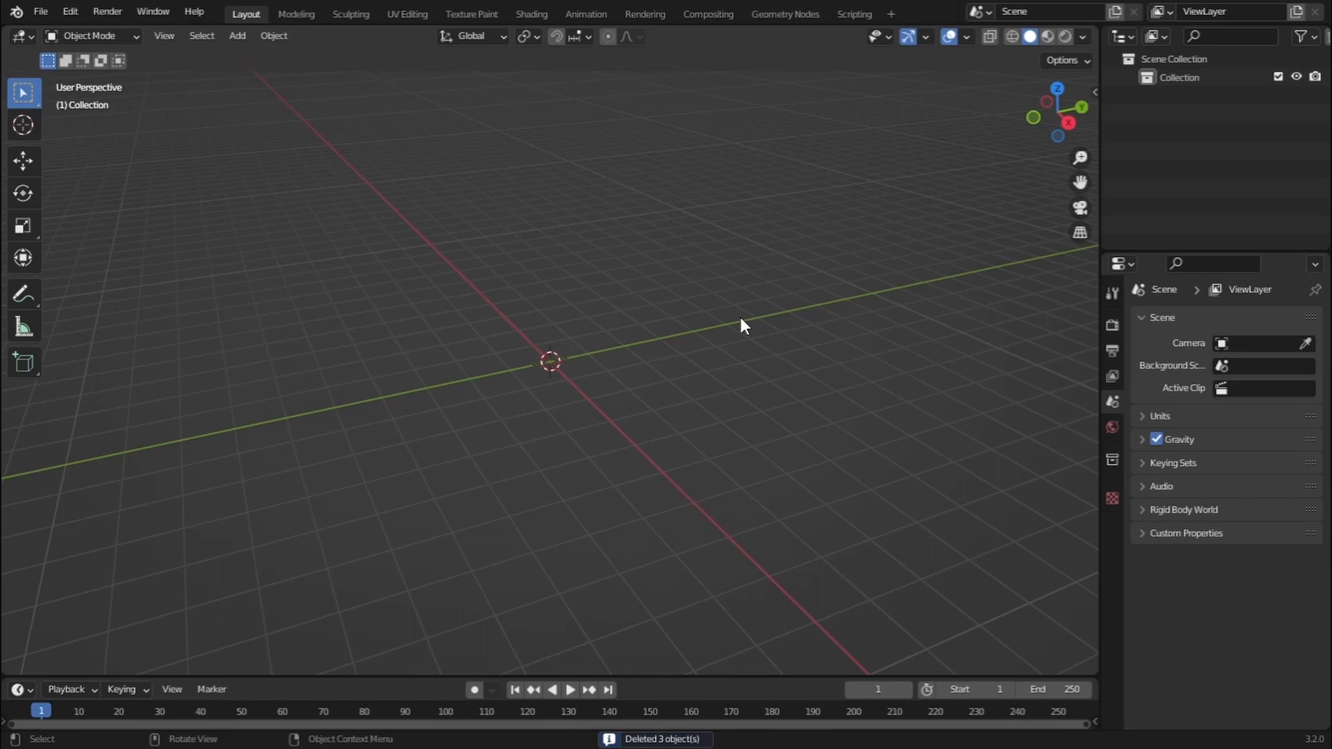
Add a camera and align it to a low front view looking across the ground grid
{"action": "middle_click_drag", "start_coordinate": [698, 384], "coordinate": [748, 376]}
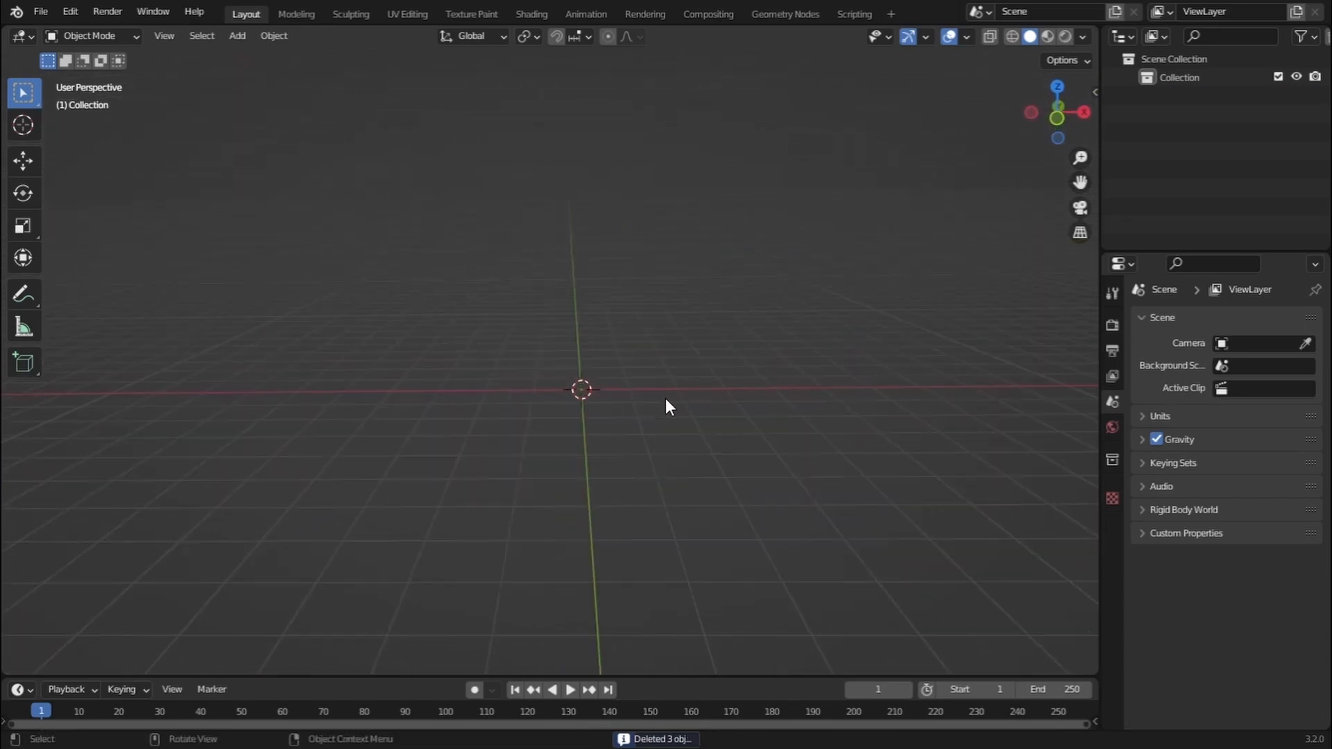
{"action": "middle_click_drag", "start_coordinate": [666, 398], "coordinate": [617, 423]}
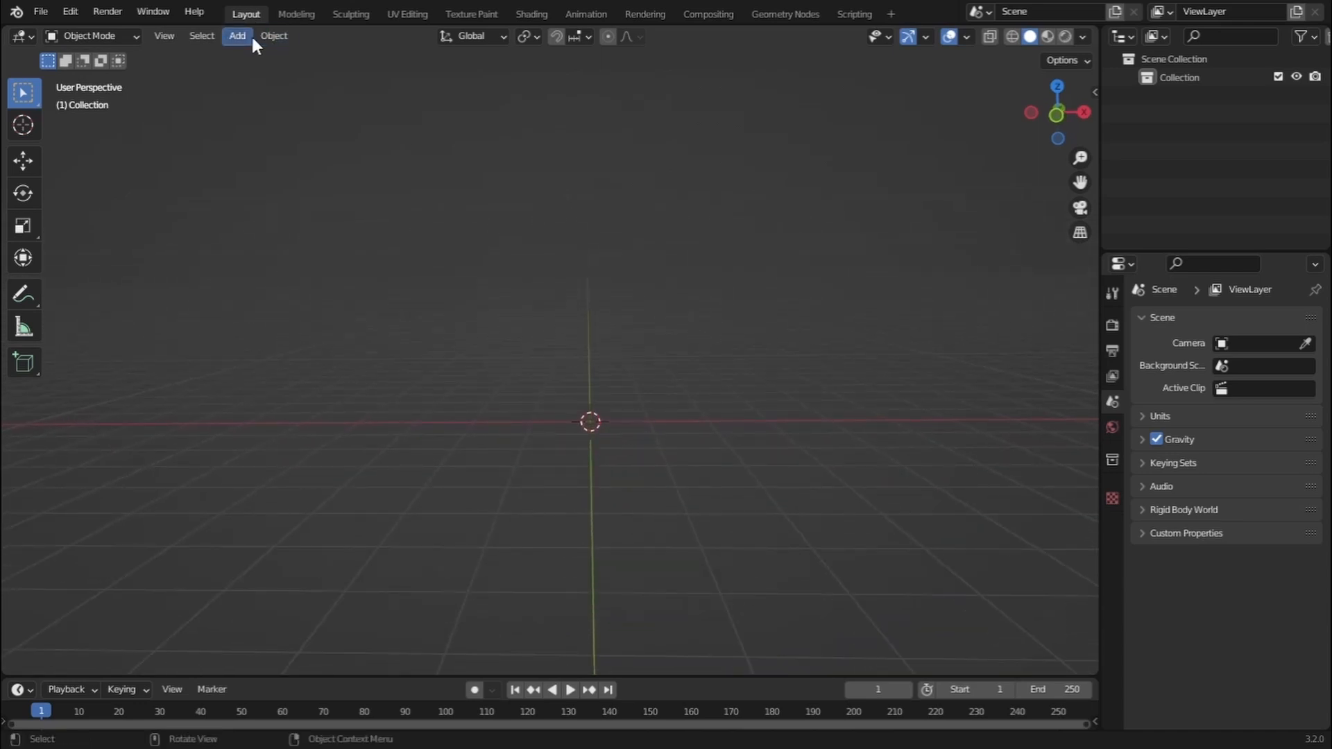
{"action": "left_click", "coordinate": [247, 35]}
{"action": "left_click", "coordinate": [266, 333]}
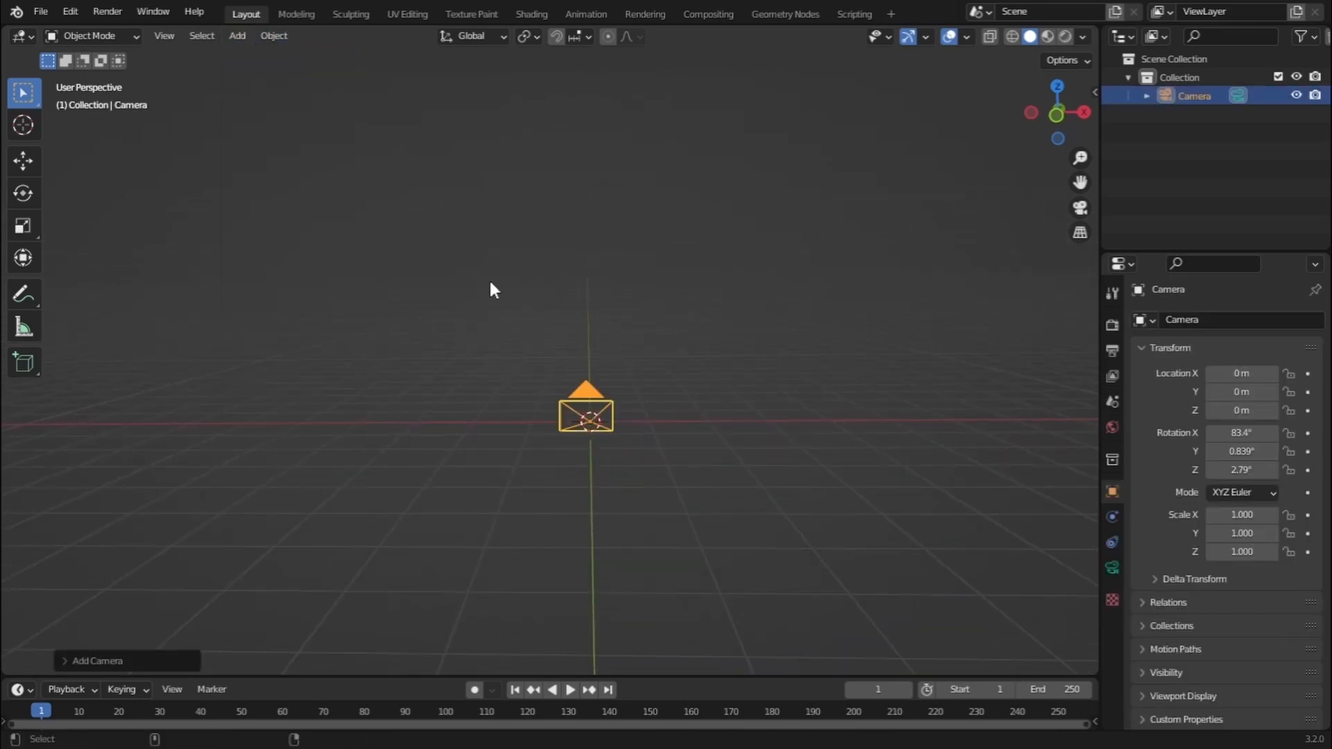
{"action": "key", "text": "ctrl+alt+KP_0"}
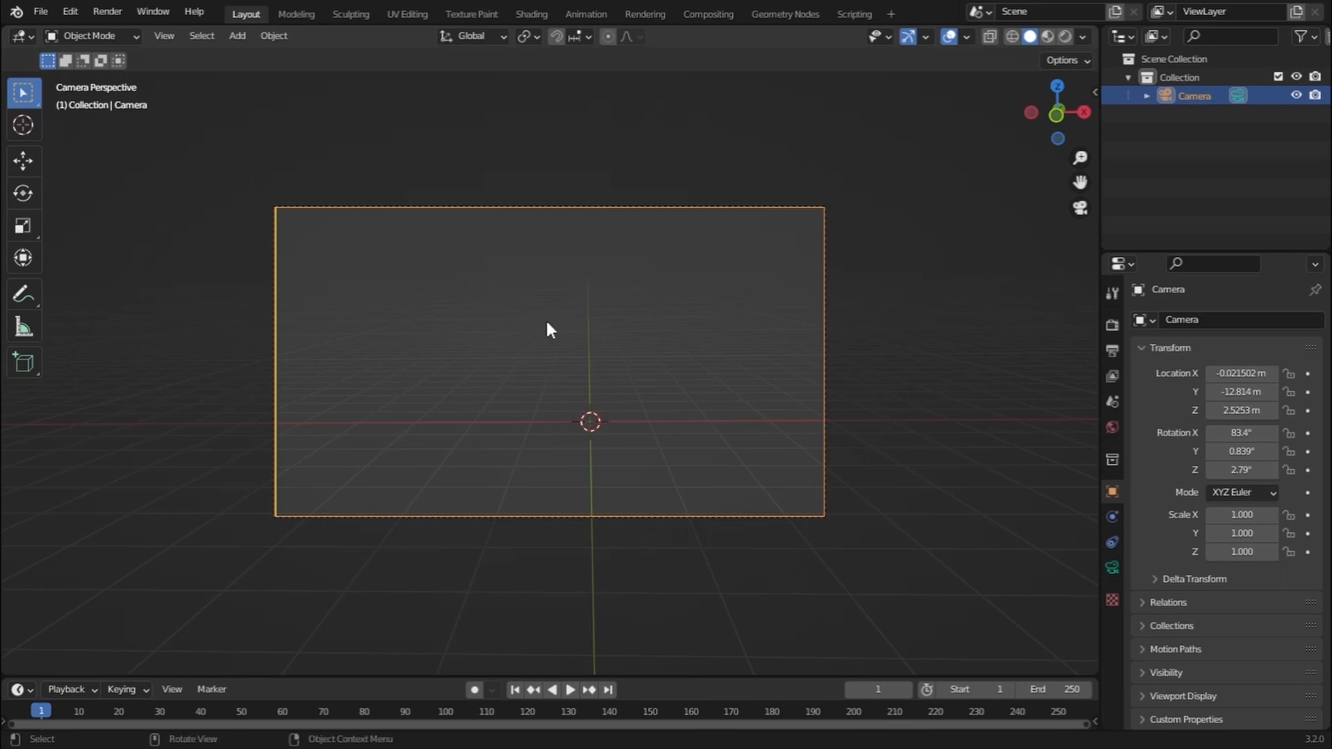
Add a plane at the origin and scale it uniformly to about 19.3
{"action": "left_click", "coordinate": [247, 37]}
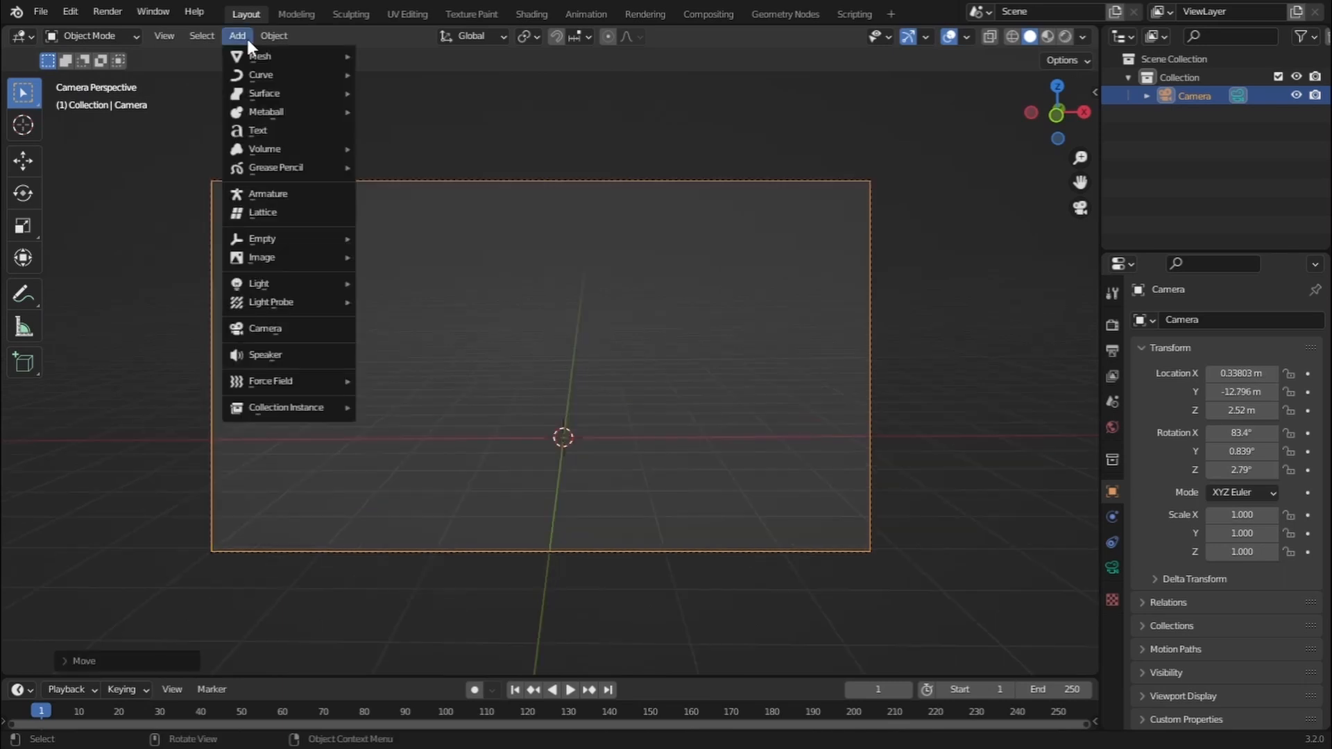
{"action": "mouse_move", "coordinate": [260, 56]}
{"action": "left_click", "coordinate": [378, 56]}
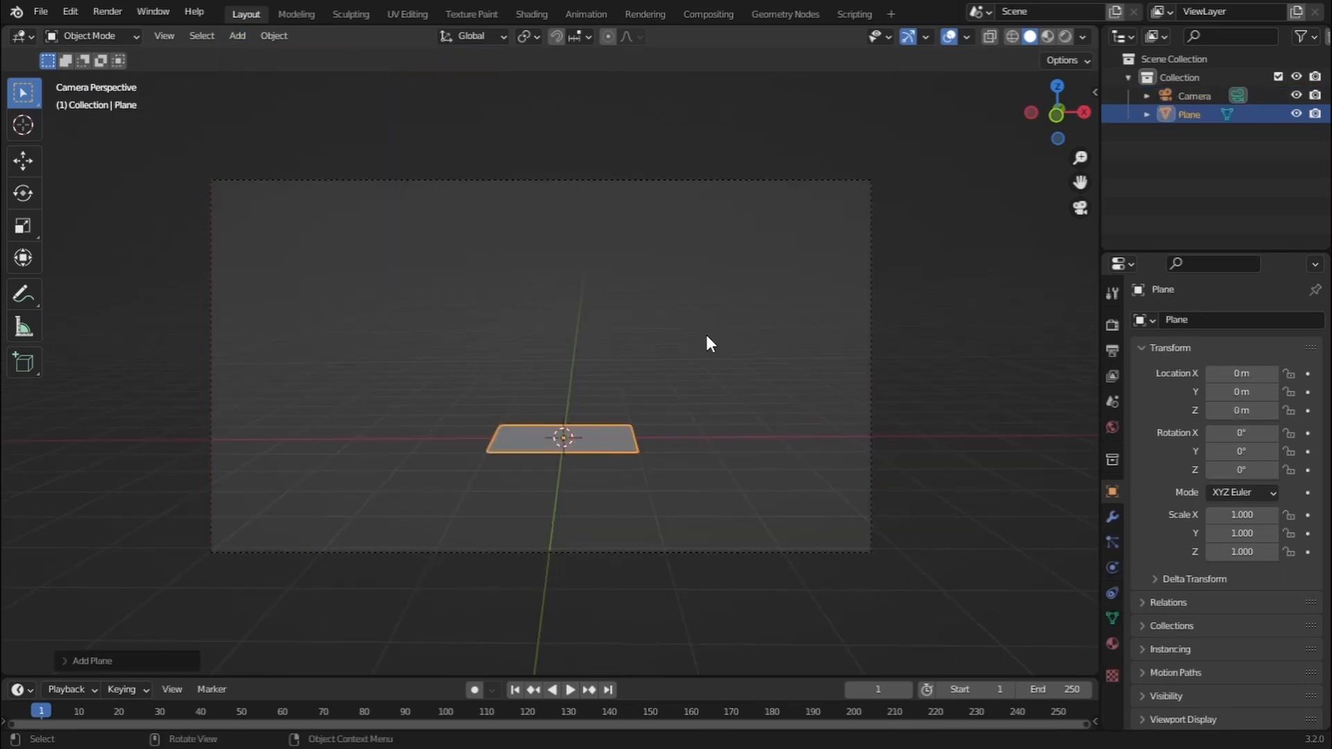
{"action": "key", "text": "s"}
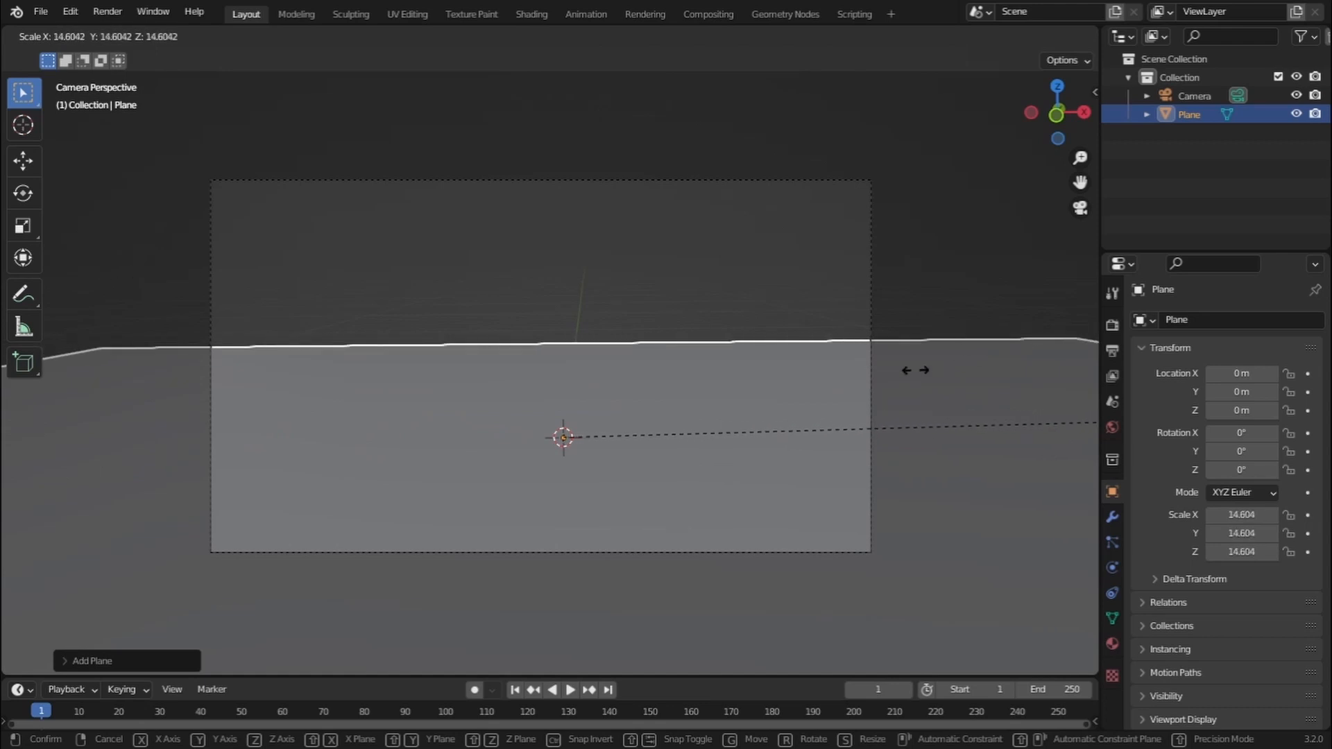
{"action": "left_click", "coordinate": [639, 416]}
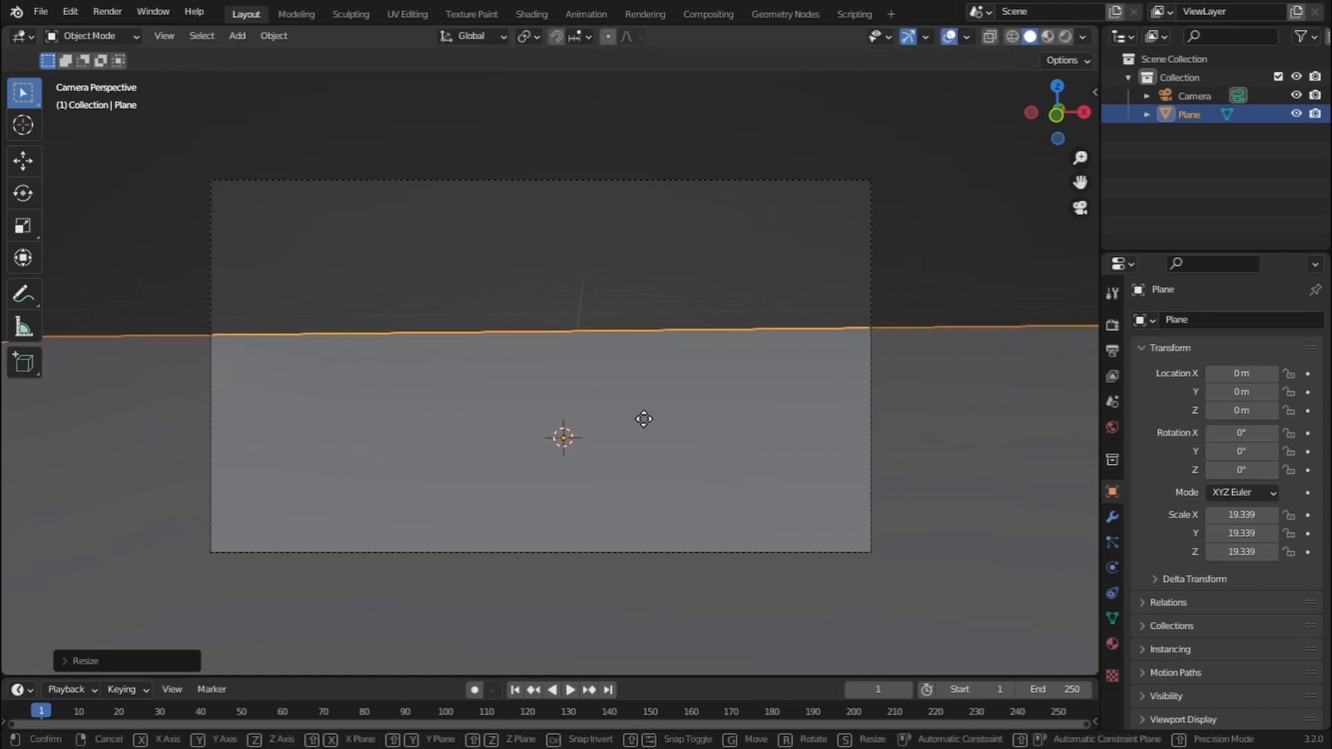
Move the plane about 13.9 m along the global Y axis, away from the camera
{"action": "key", "text": "g"}
{"action": "key", "text": "y"}
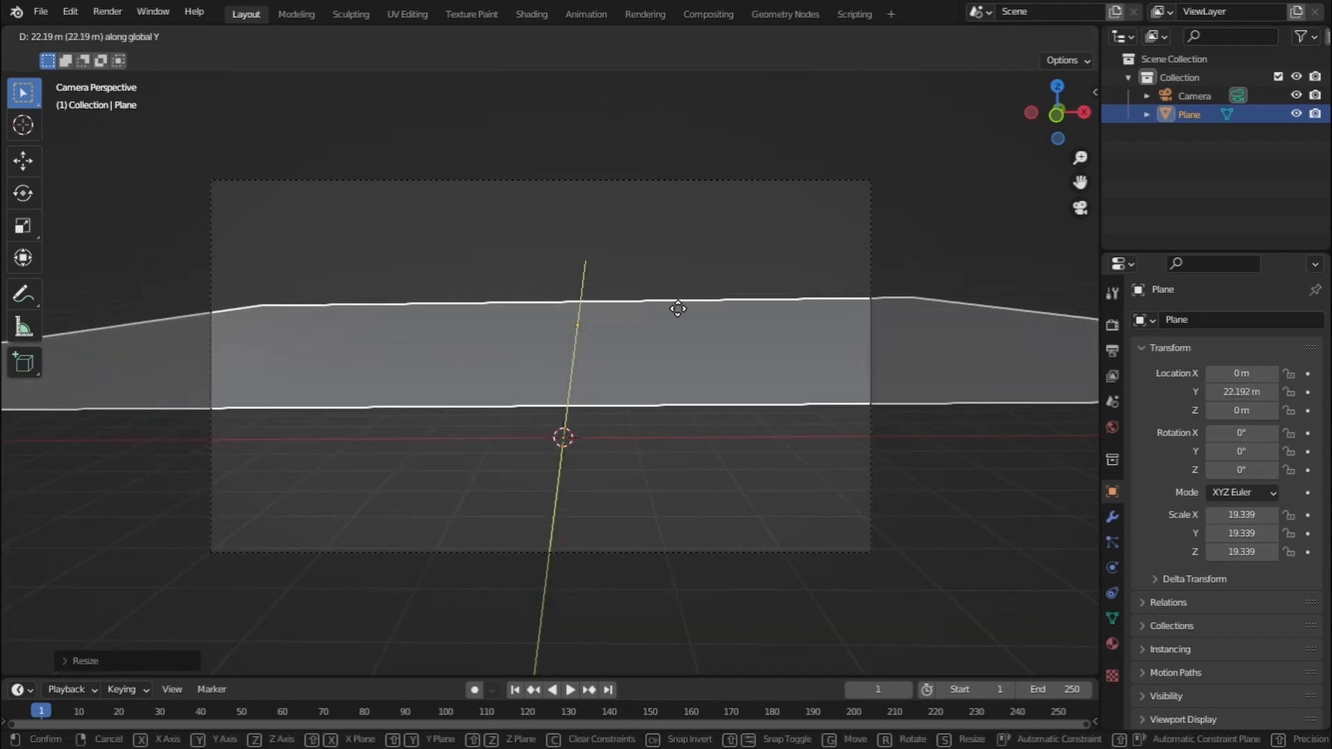
{"action": "left_click", "coordinate": [677, 344]}
Subdivide the plane's mesh with 100 cuts and return to Object Mode
{"action": "left_click", "coordinate": [106, 38]}
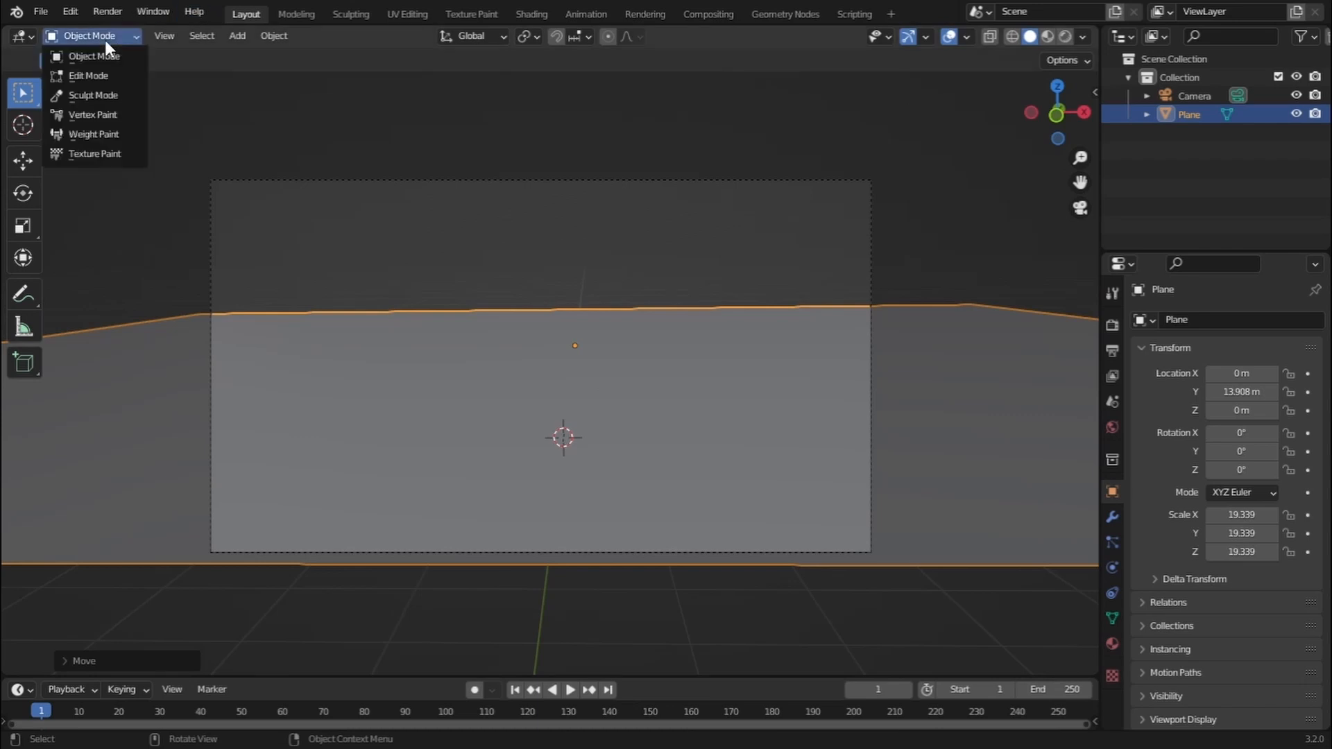
{"action": "left_click", "coordinate": [94, 75]}
{"action": "right_click", "coordinate": [498, 374]}
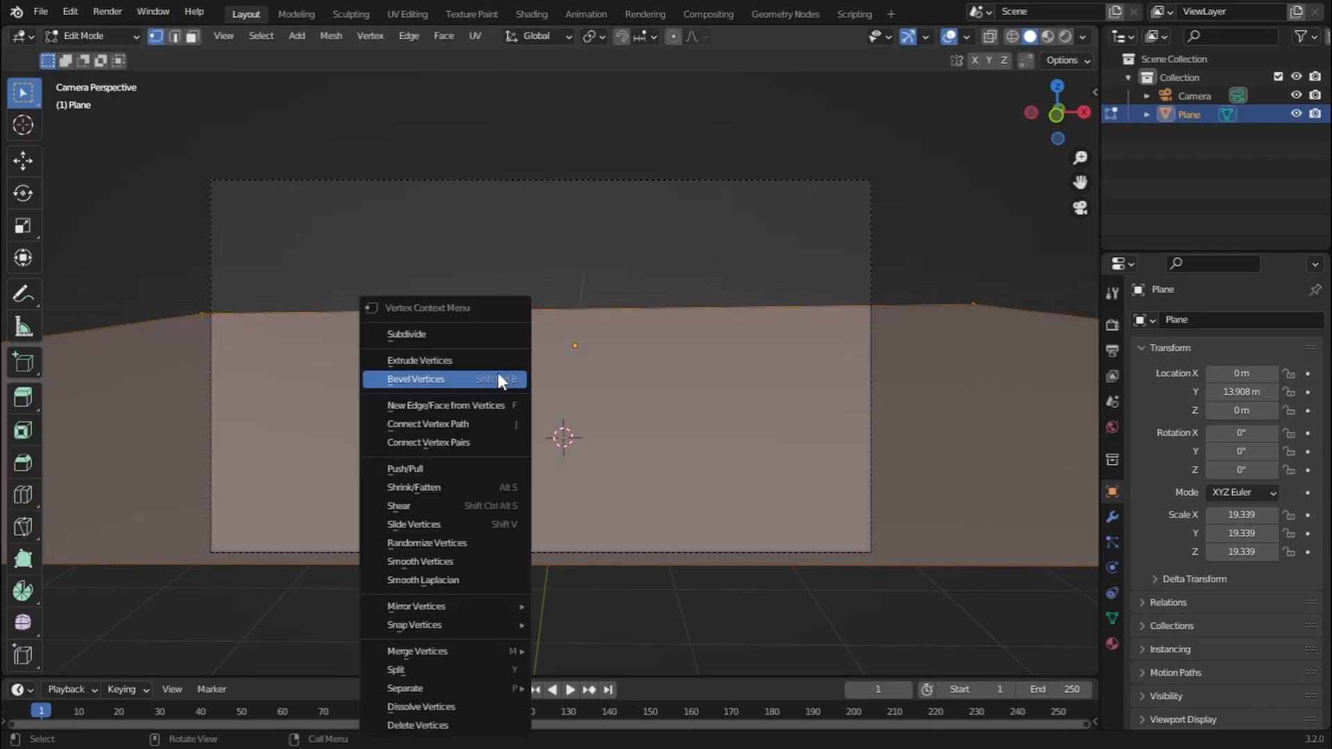
{"action": "left_click", "coordinate": [427, 335]}
{"action": "left_click", "coordinate": [63, 660]}
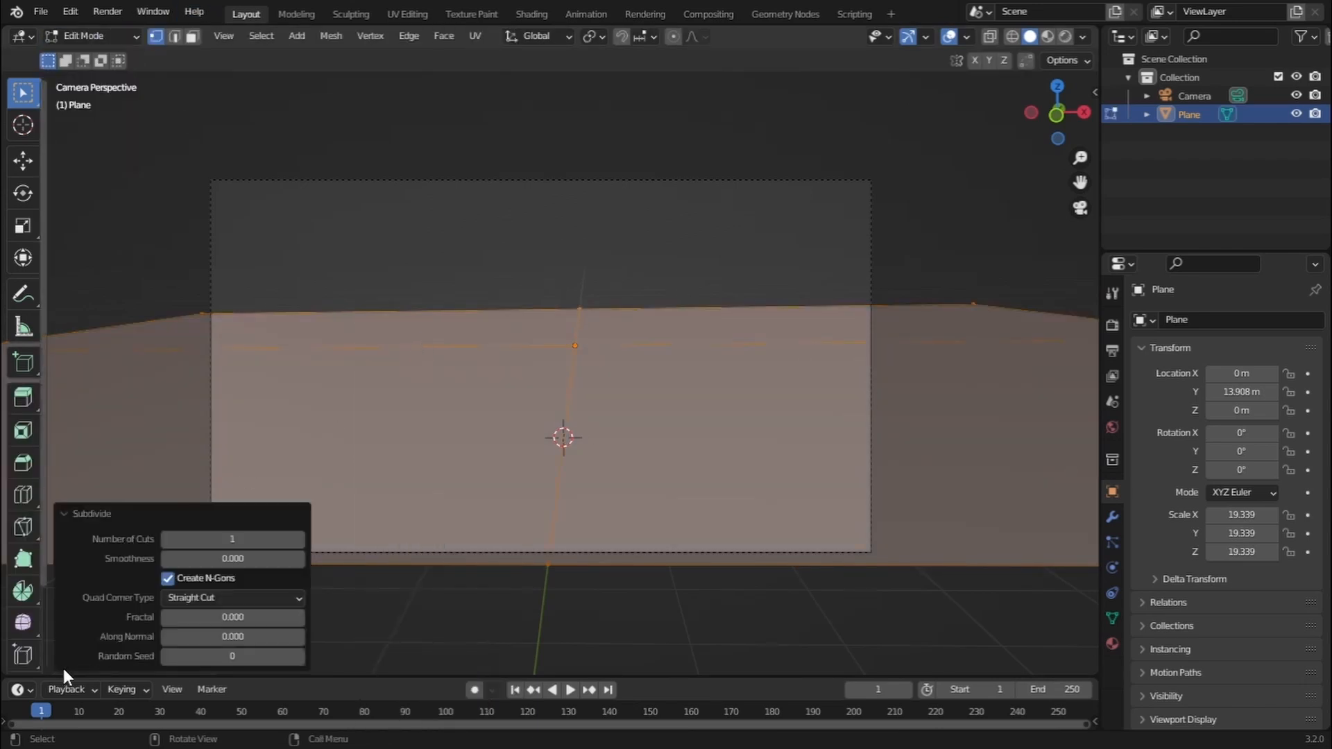
{"action": "left_click", "coordinate": [258, 540]}
{"action": "type", "text": "100"}
{"action": "key", "text": "Return"}
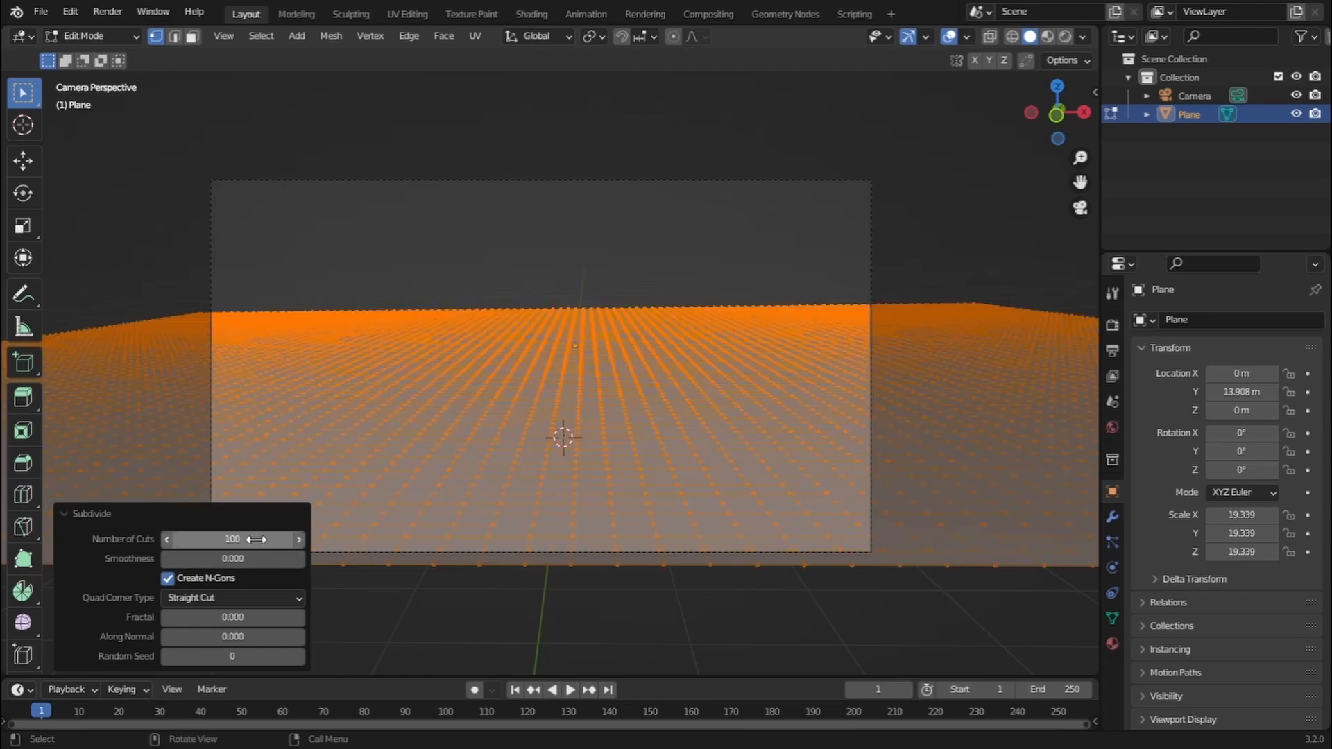
{"action": "key", "text": "Tab"}
Add a Displace modifier to the plane with a new texture of type Clouds
{"action": "left_click", "coordinate": [1112, 517]}
{"action": "left_click", "coordinate": [1260, 317]}
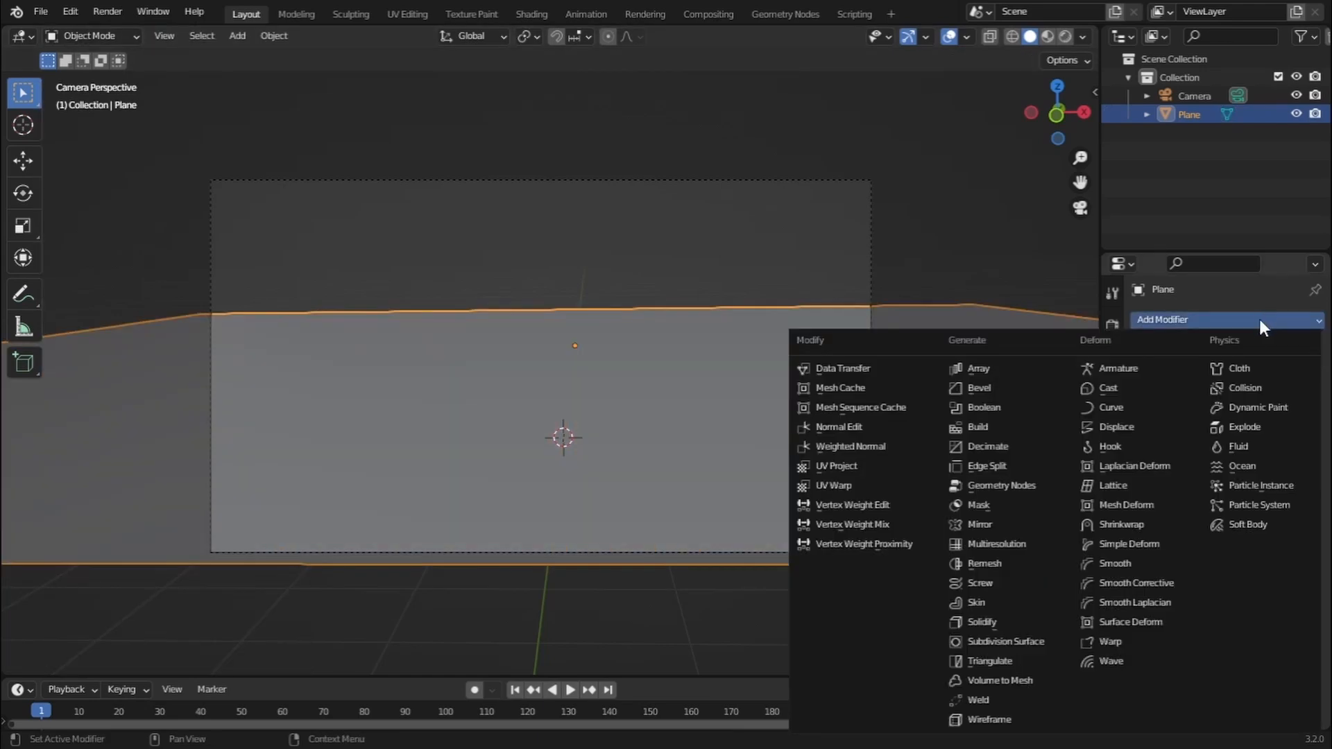
{"action": "left_click", "coordinate": [1142, 424]}
{"action": "left_click", "coordinate": [1241, 378]}
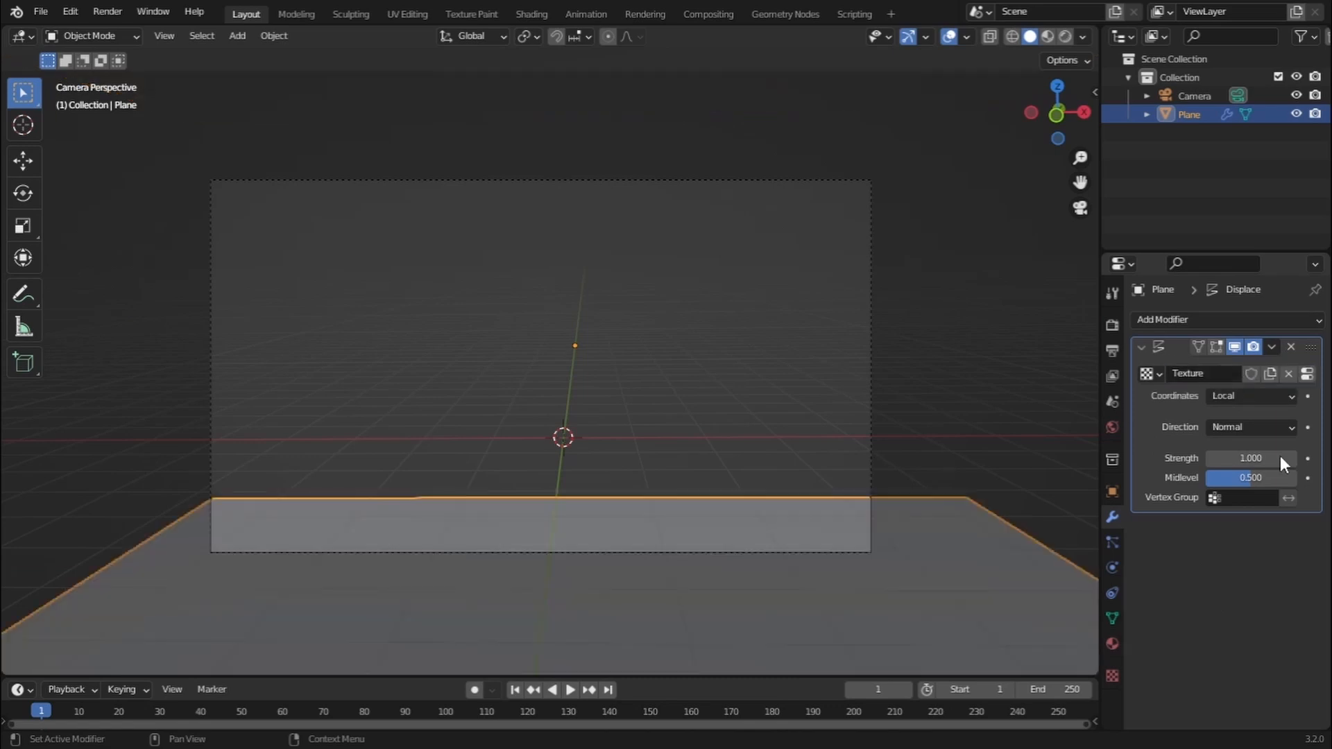
{"action": "left_click", "coordinate": [1308, 375]}
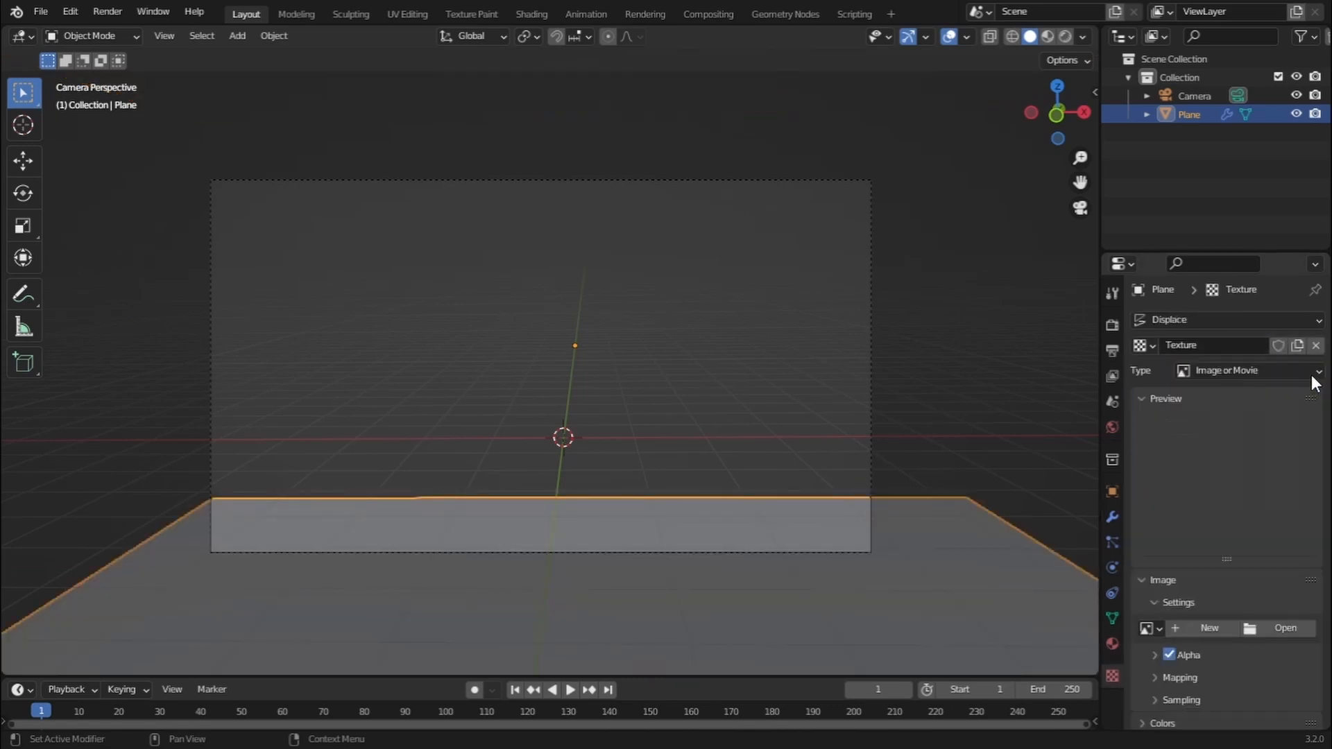
{"action": "left_click", "coordinate": [1243, 372]}
{"action": "left_click", "coordinate": [1233, 427]}
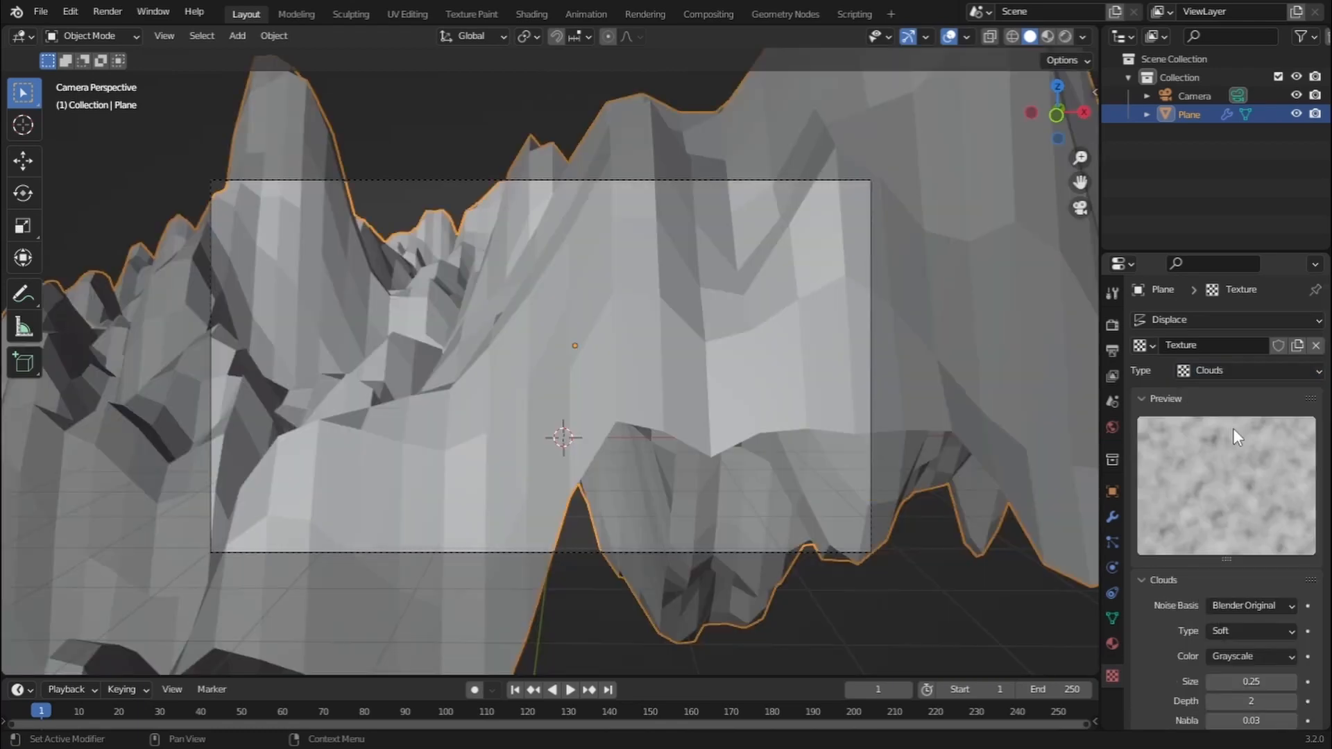
Set the Clouds texture's size to 1.60, depth to 24 and contrast to 0.270, and shade the plane smooth
{"action": "scroll", "coordinate": [1220, 451], "scroll_direction": "down", "scroll_amount": 2}
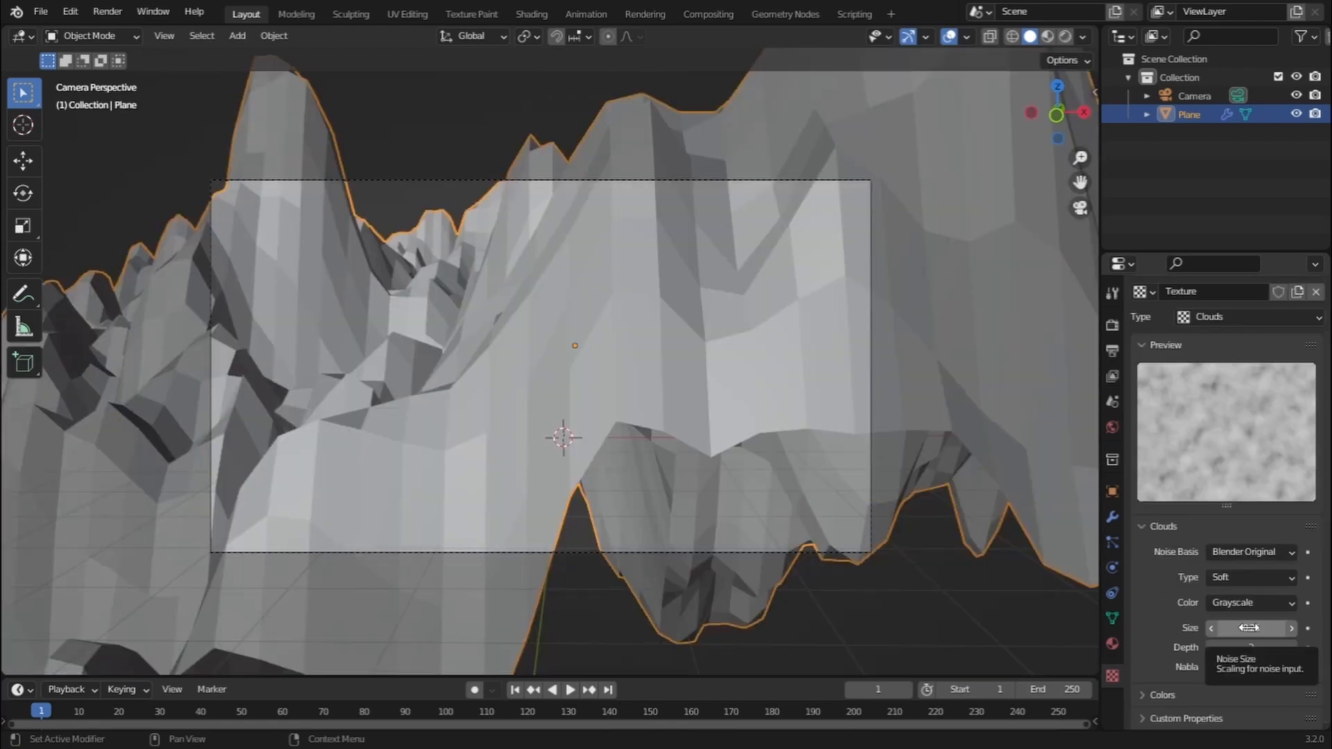
{"action": "left_click_drag", "start_coordinate": [1249, 628], "coordinate": [1314, 627]}
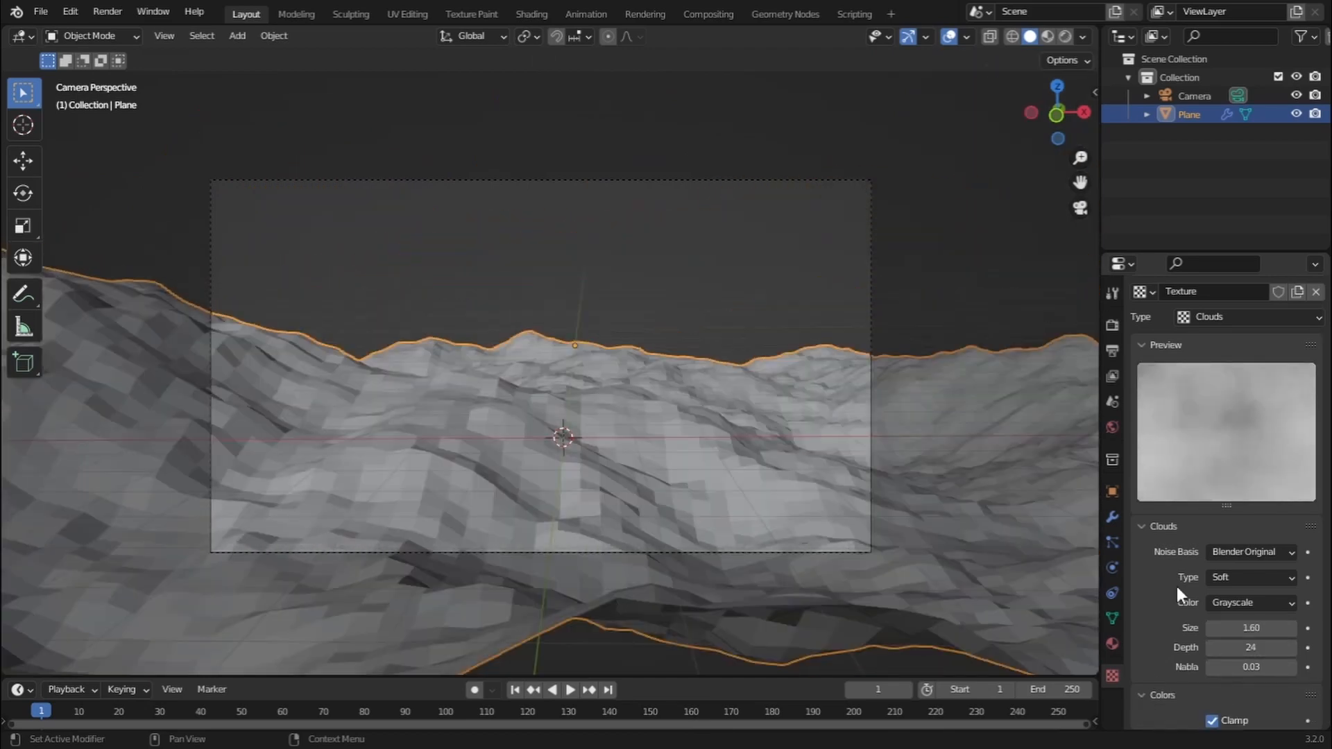
{"action": "scroll", "coordinate": [1176, 586], "scroll_direction": "down", "scroll_amount": 4}
{"action": "left_click_drag", "start_coordinate": [1246, 649], "coordinate": [1174, 648]}
{"action": "right_click", "coordinate": [723, 377]}
{"action": "left_click", "coordinate": [723, 377]}
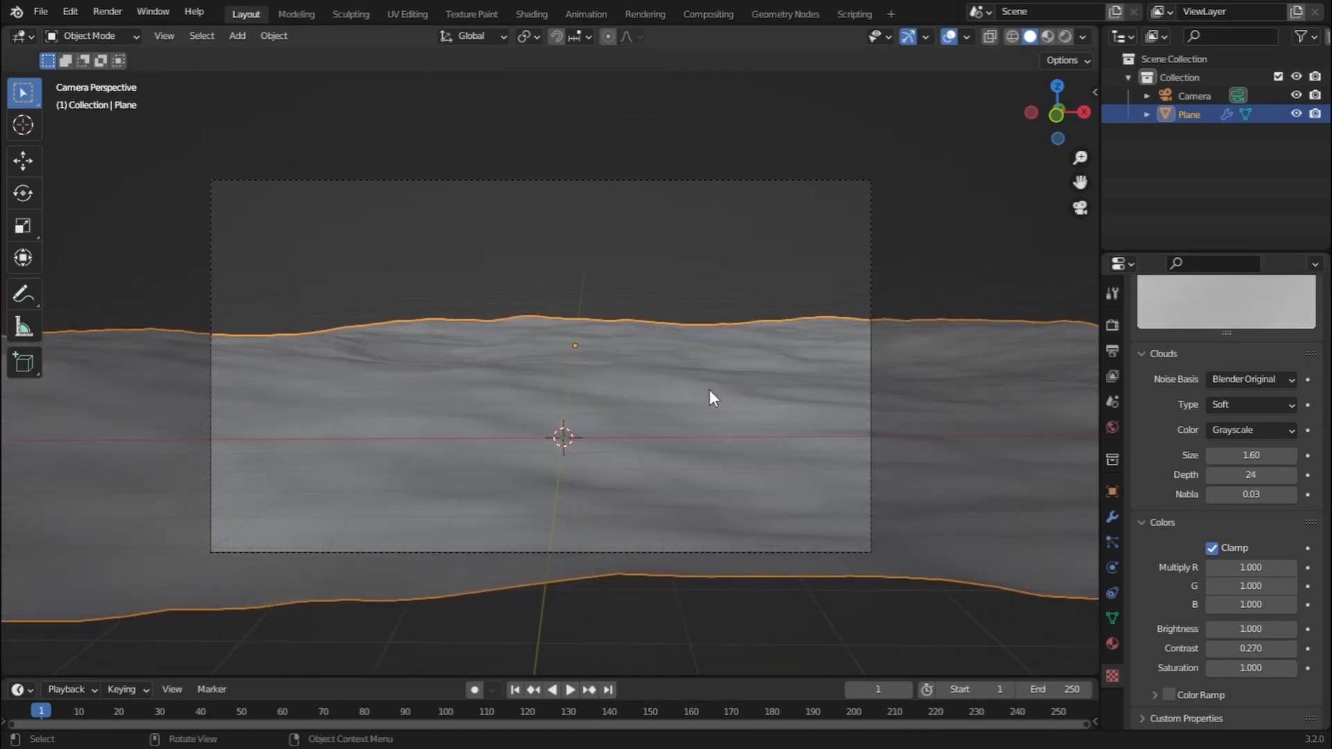
Find the A.N.T.Landscape add-on with the search term "landsc", enable it and close the preferences
{"action": "left_click", "coordinate": [71, 15]}
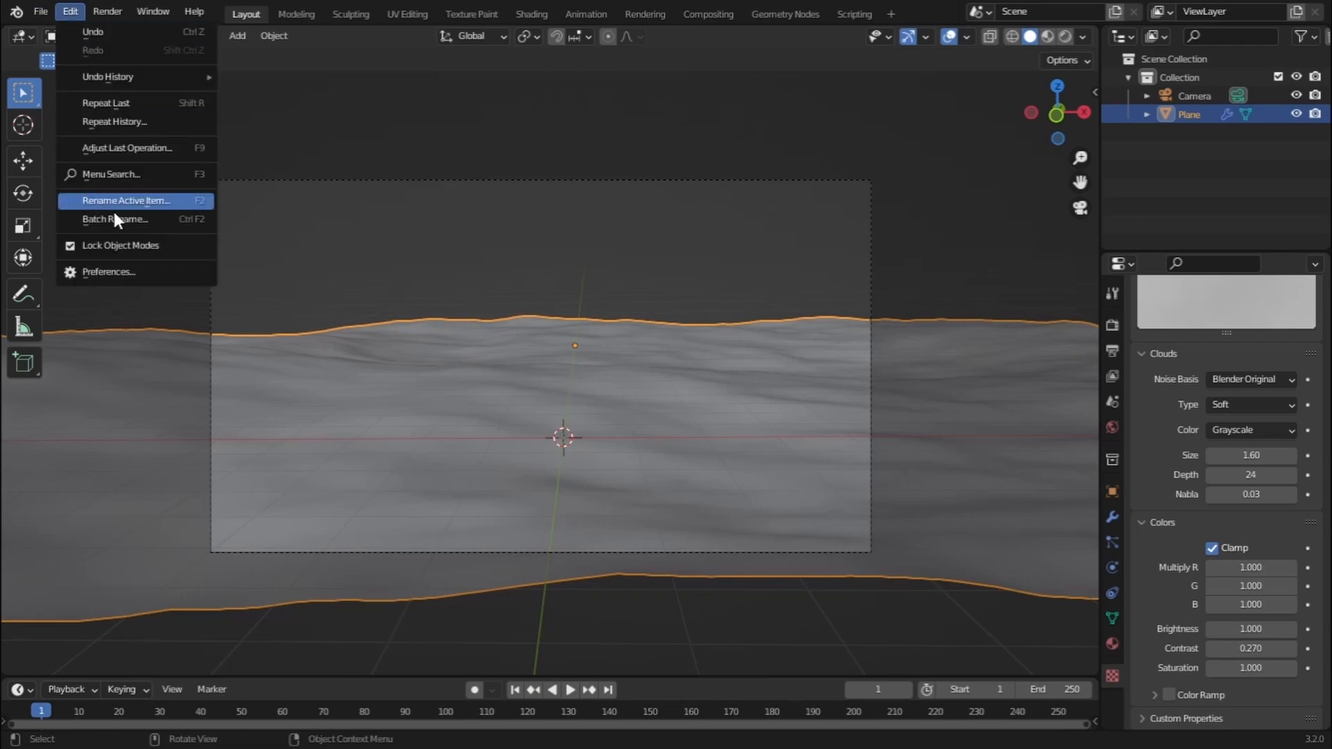
{"action": "left_click", "coordinate": [111, 268]}
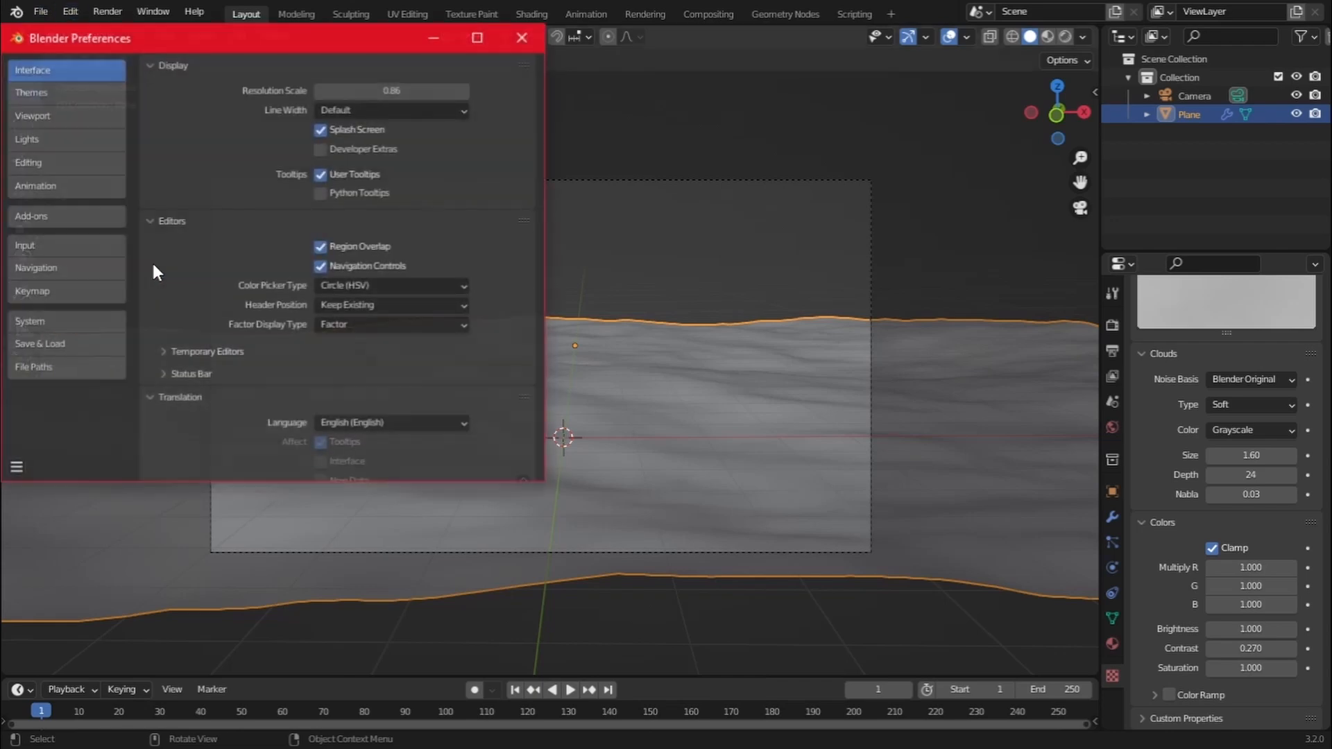
{"action": "left_click", "coordinate": [90, 218]}
{"action": "left_click", "coordinate": [435, 96]}
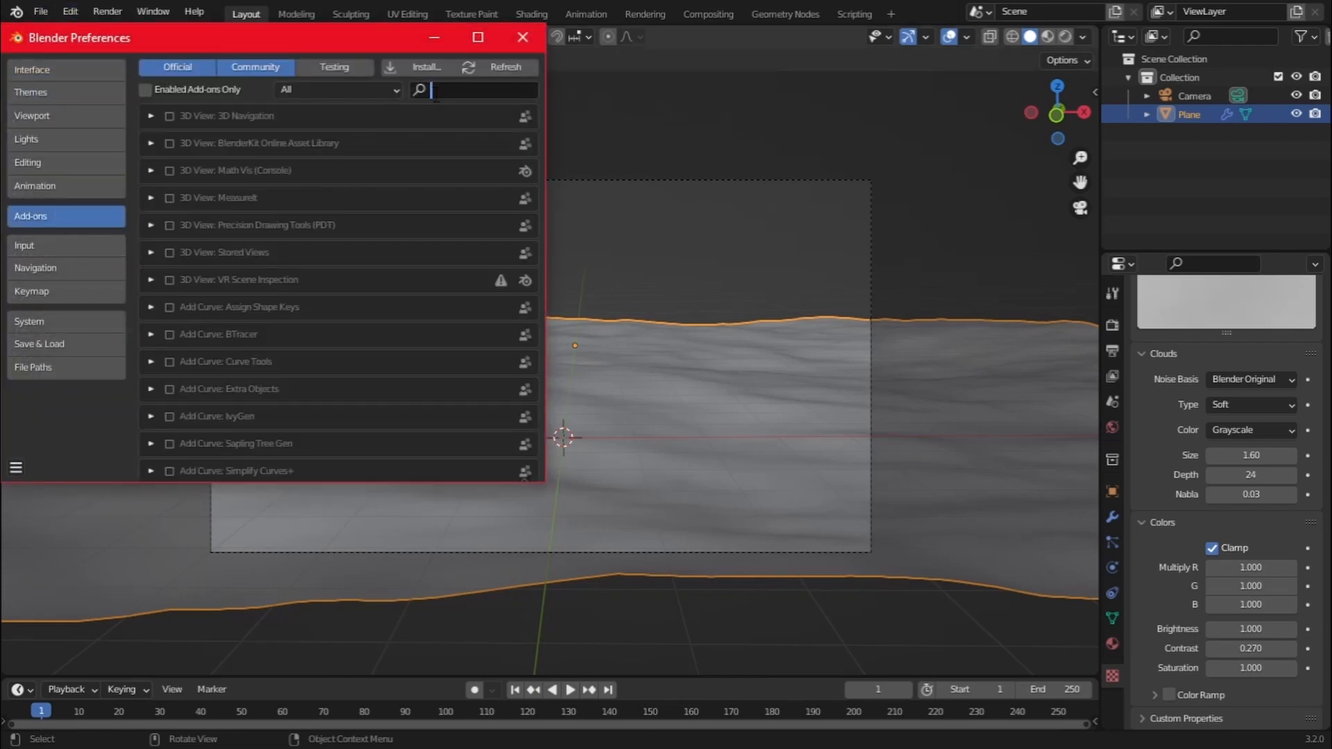
{"action": "type", "text": "landsc"}
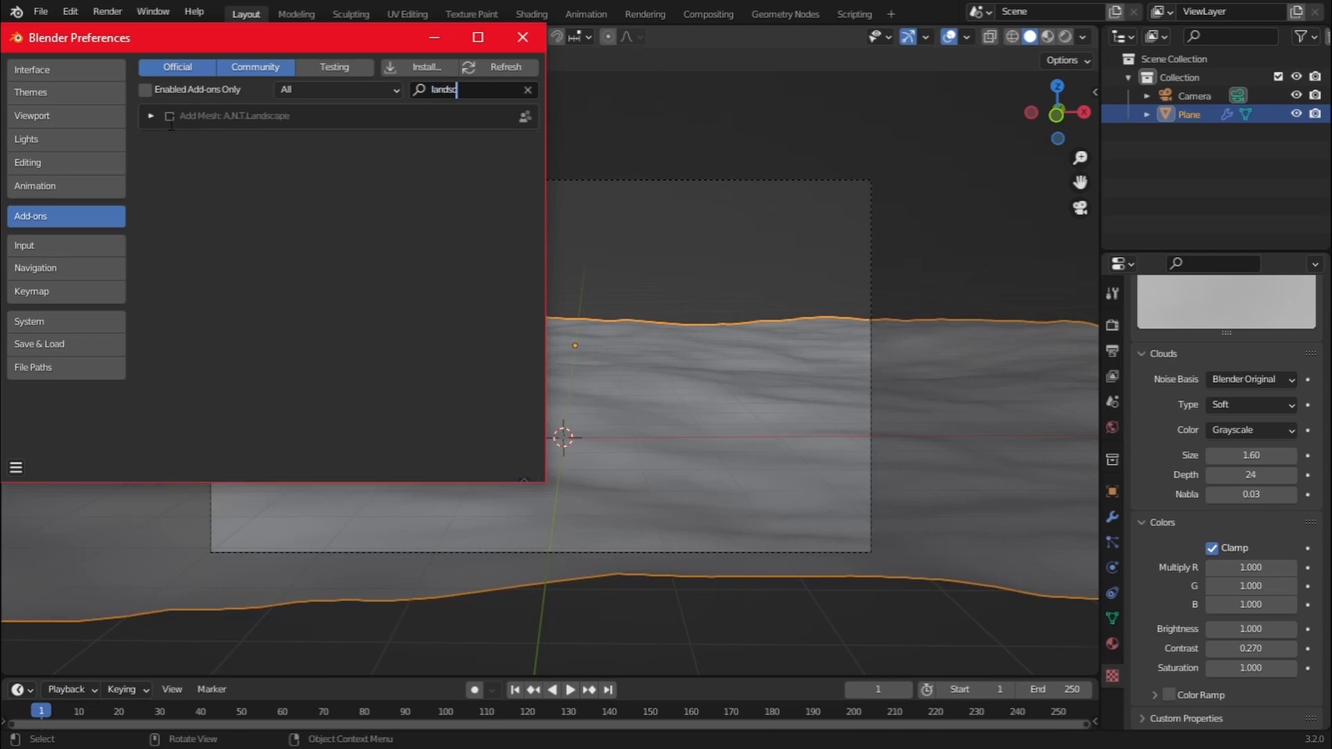
{"action": "key", "text": "Return"}
{"action": "left_click", "coordinate": [522, 37]}
Add a Landscape mesh using the canyon preset with random seed 5
{"action": "left_click", "coordinate": [238, 36]}
{"action": "mouse_move", "coordinate": [256, 56]}
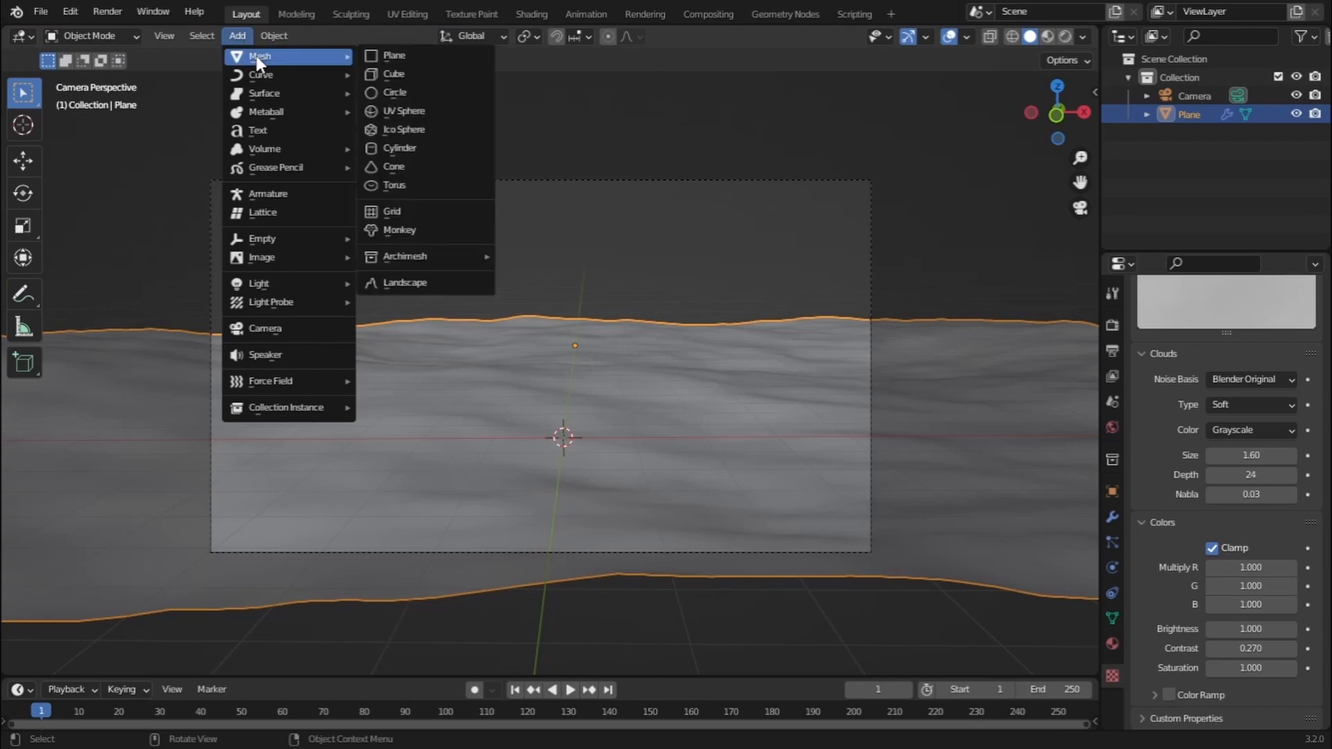
{"action": "left_click", "coordinate": [403, 285]}
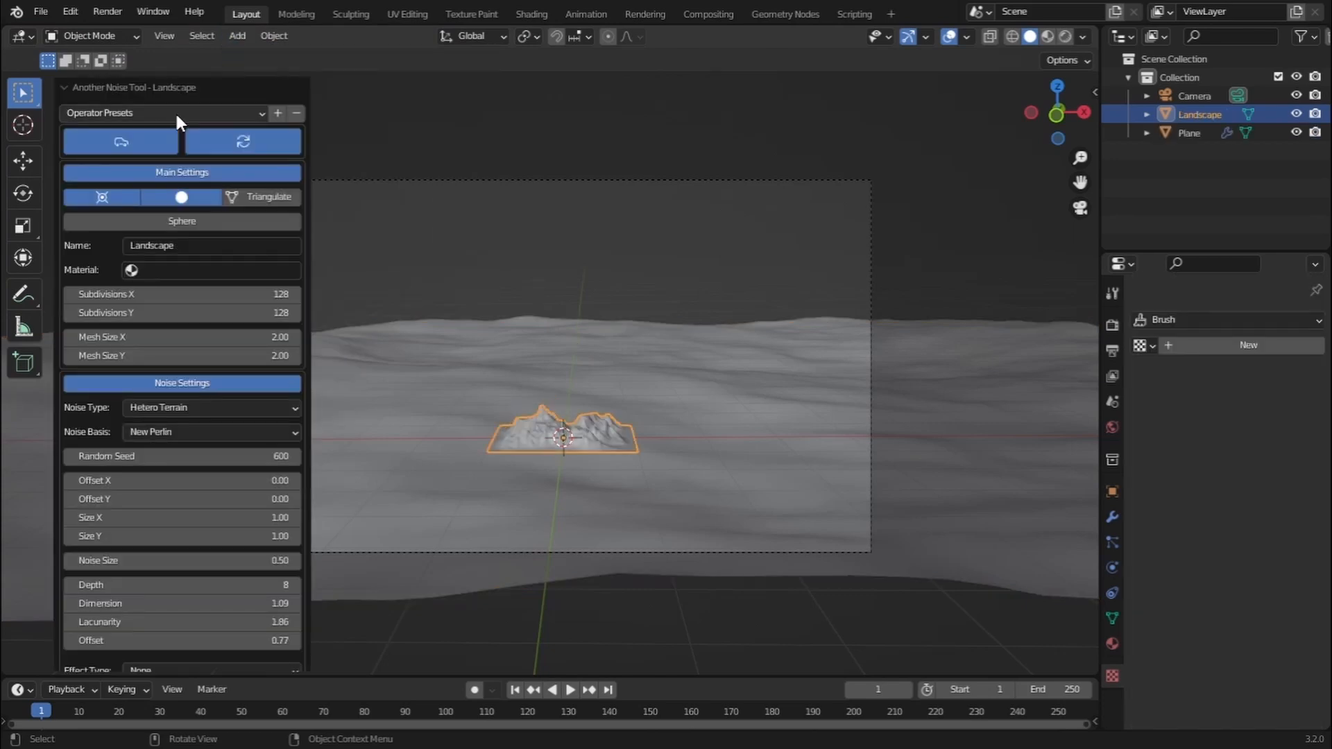
{"action": "left_click", "coordinate": [175, 114]}
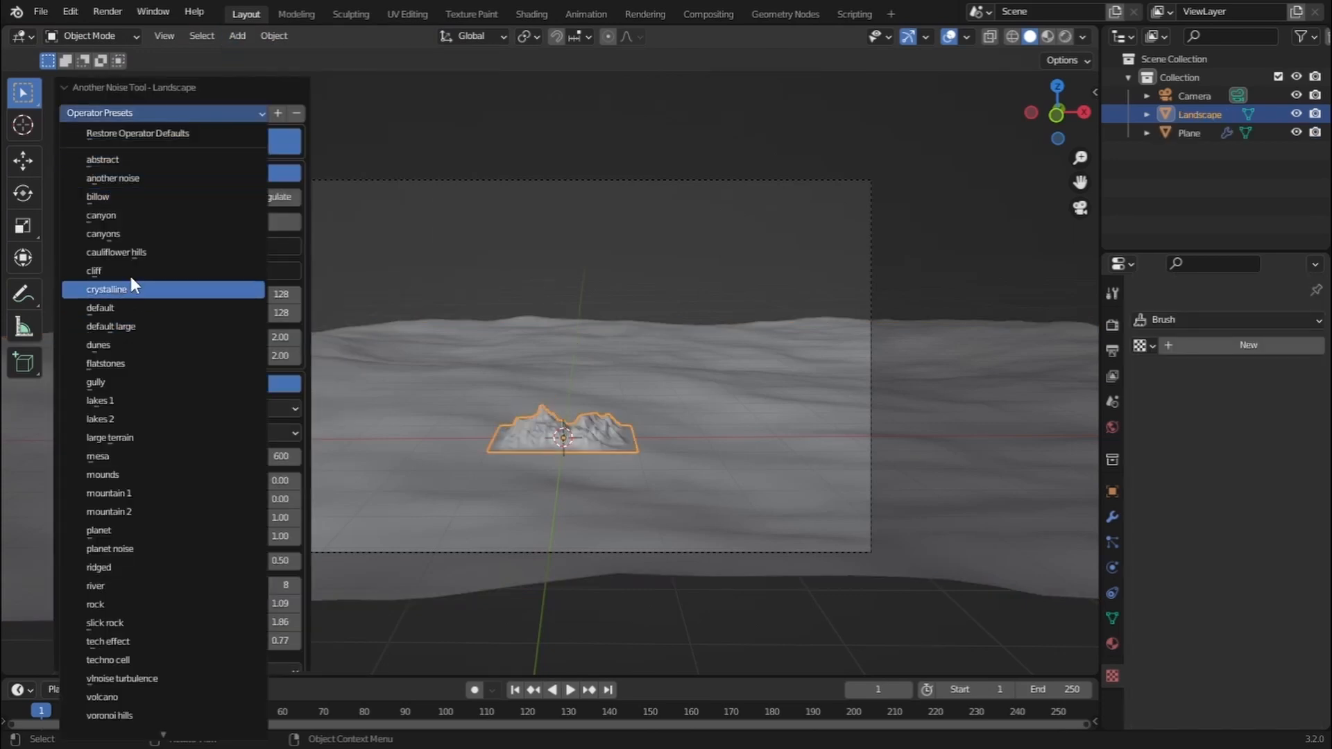
{"action": "left_click", "coordinate": [132, 216]}
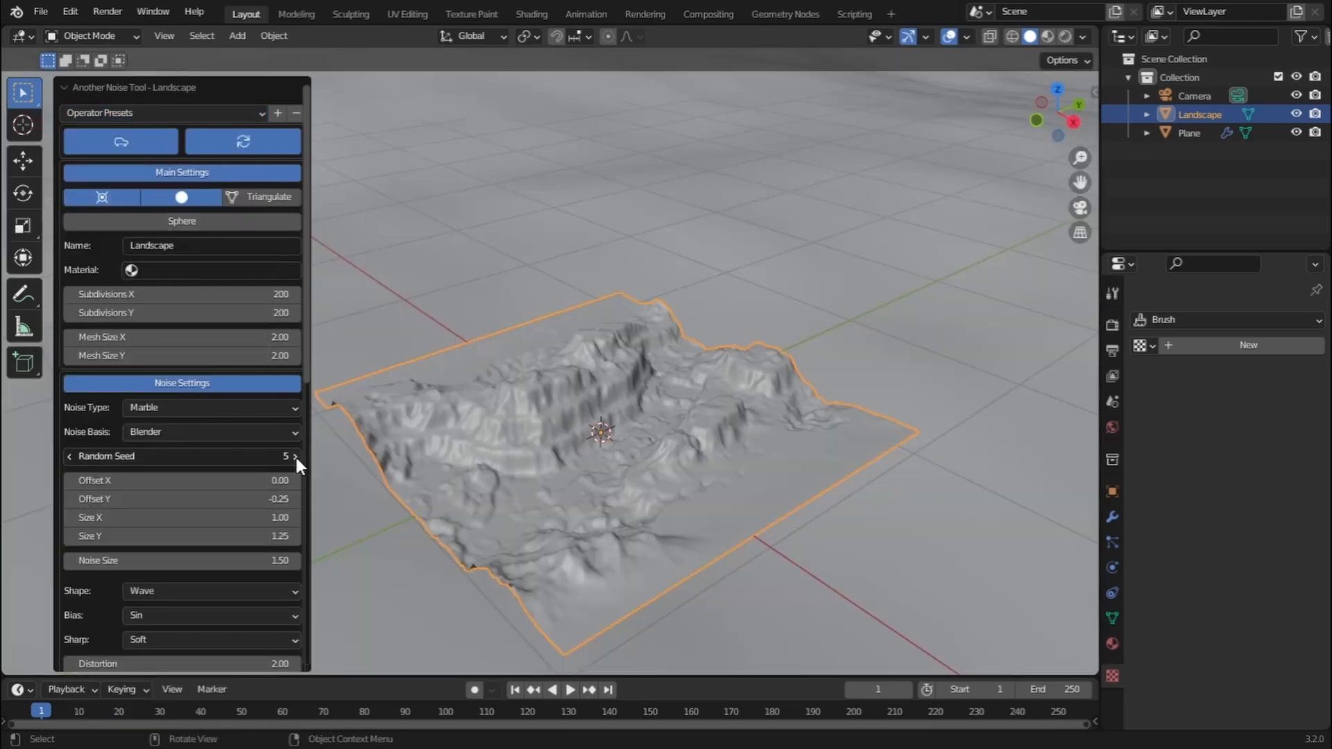
{"action": "left_click", "coordinate": [295, 455]}
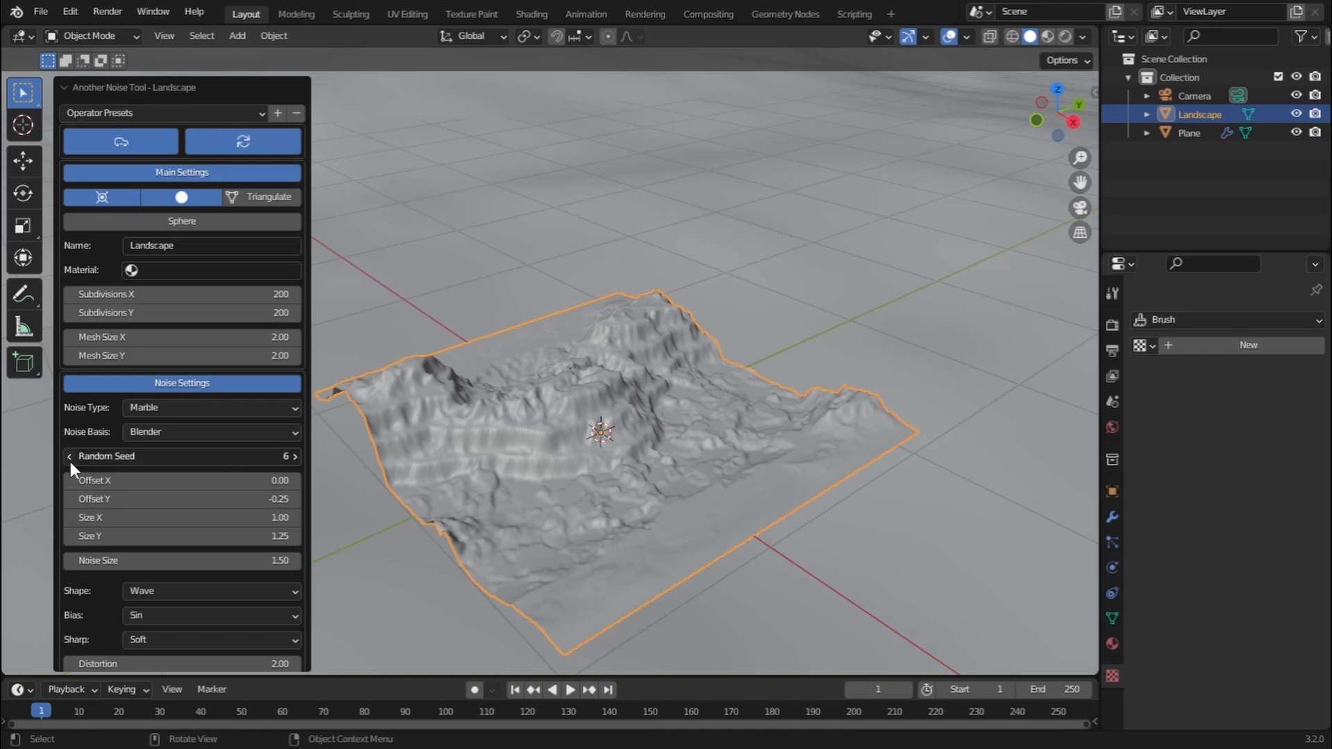
{"action": "left_click", "coordinate": [70, 456]}
In camera view, move the canyon landscape about 16.6 m along the global Y axis
{"action": "key", "text": "KP_0"}
{"action": "key", "text": "g"}
{"action": "key", "text": "y"}
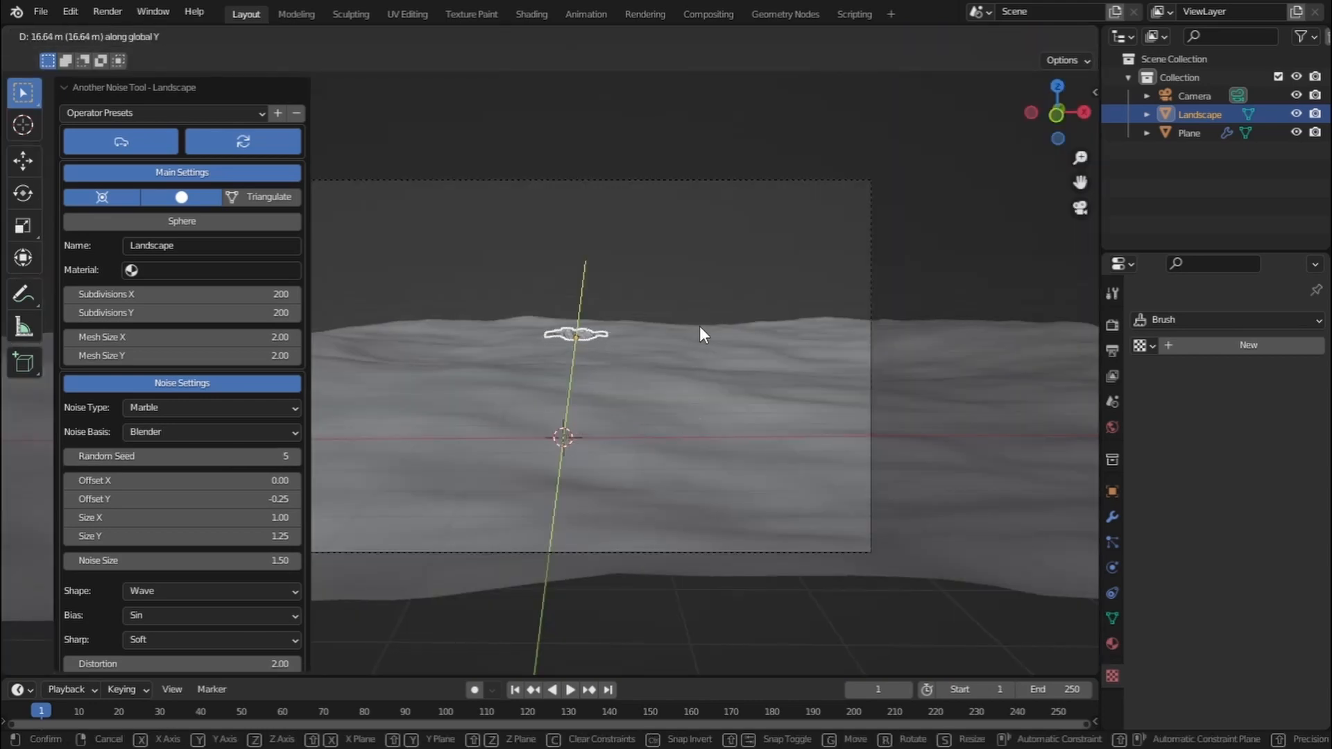
{"action": "left_click", "coordinate": [699, 326]}
Rotate the canyon landscape -90° about the global Z axis and scale it uniformly to about 10.3
{"action": "type", "text": "rz"}
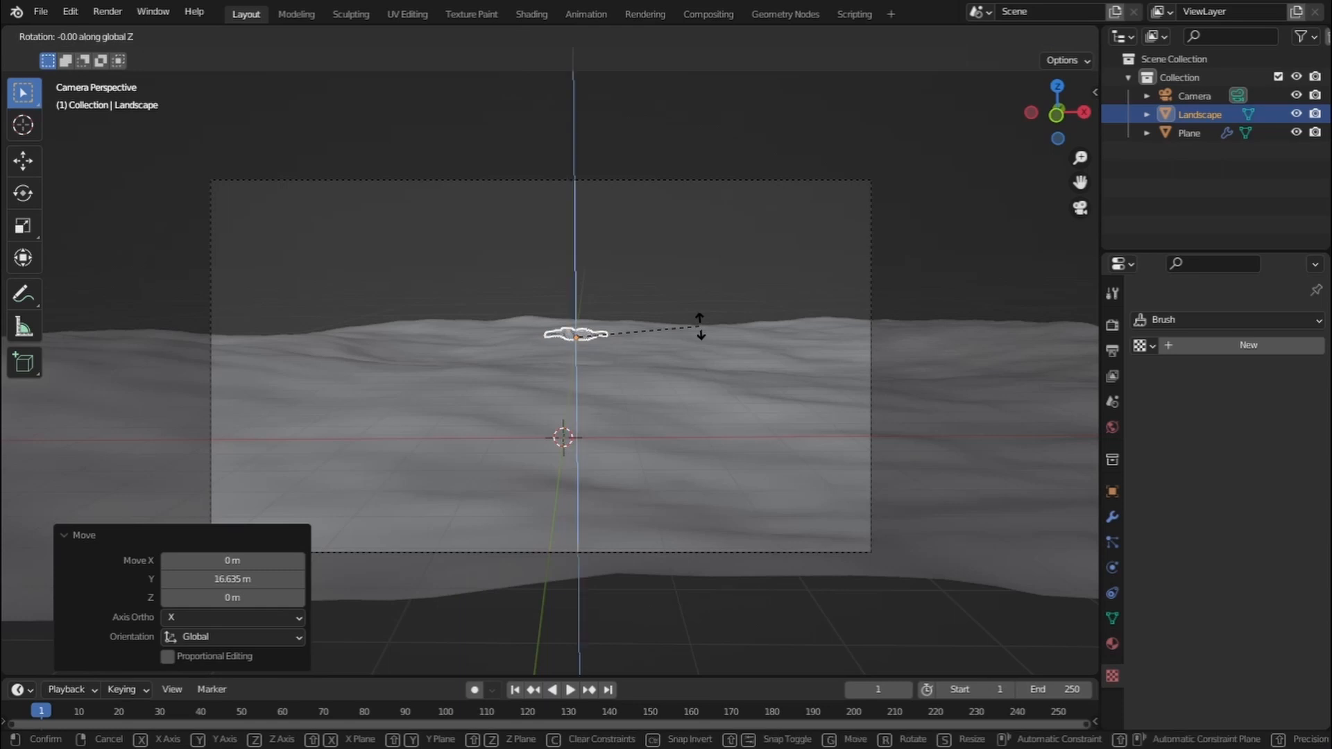
{"action": "type", "text": "90"}
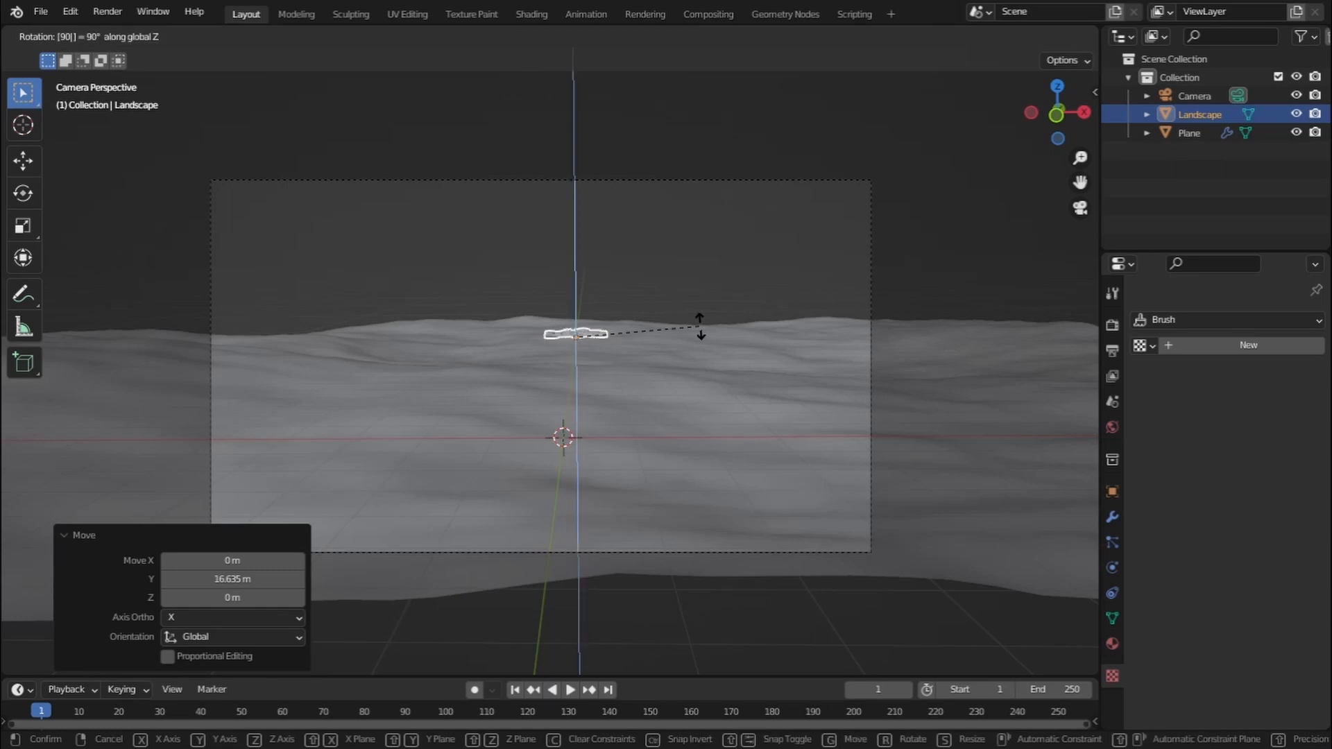
{"action": "key", "text": "minus"}
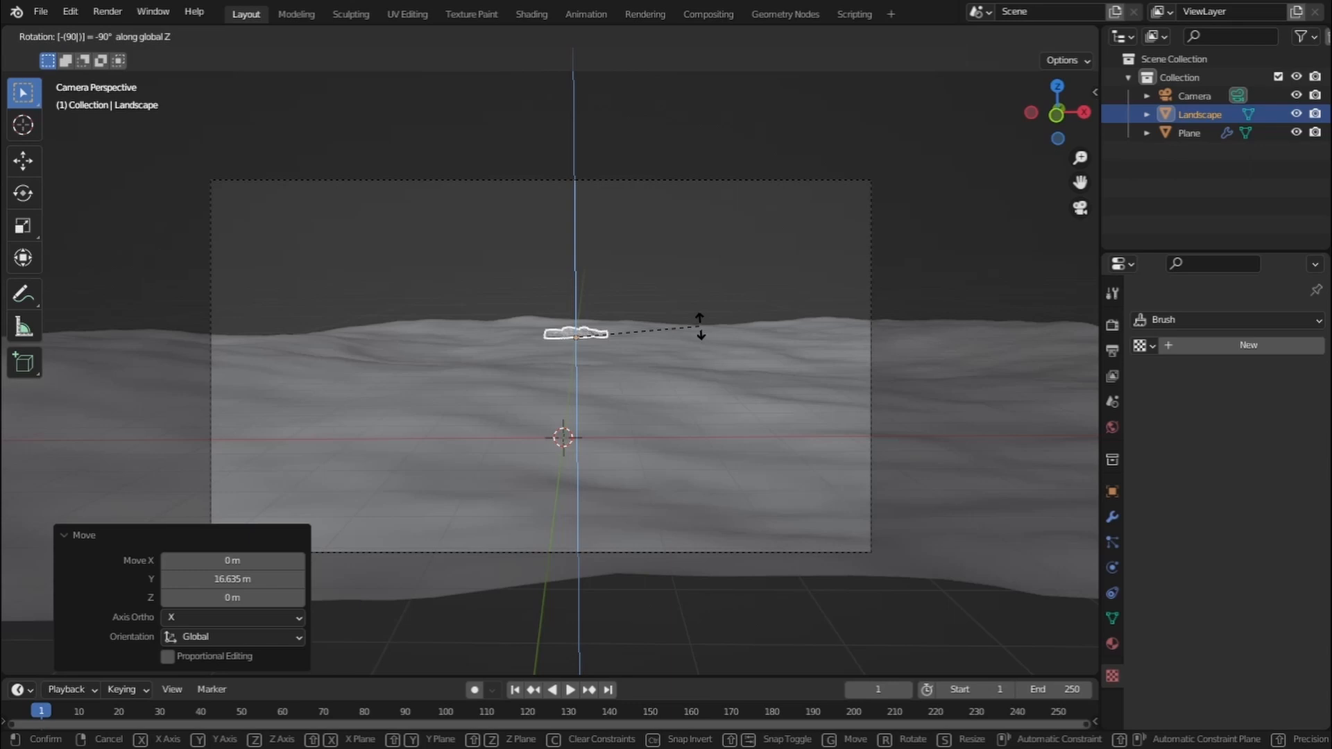
{"action": "key", "text": "Return"}
{"action": "key", "text": "s"}
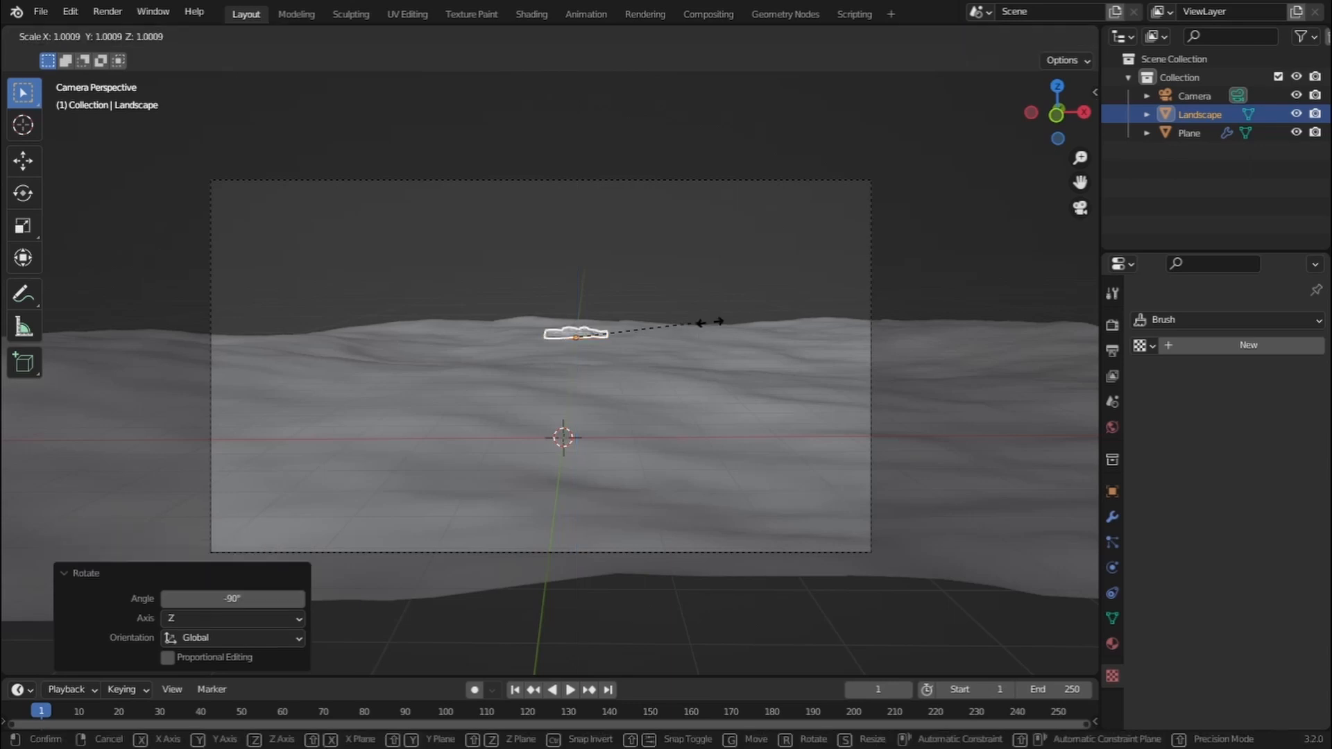
{"action": "left_click", "coordinate": [756, 293]}
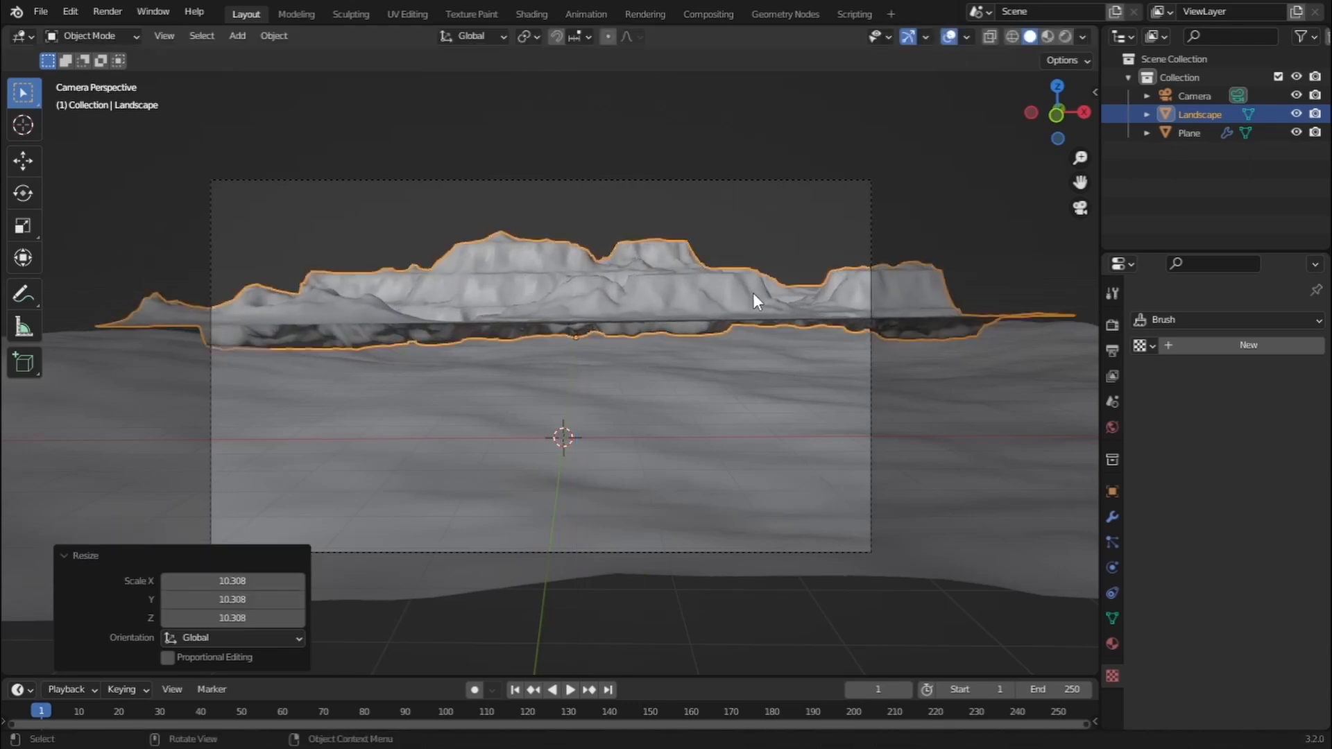
Lower and enlarge the canyon landscape, and move it about 24.7 m back along the global Y axis
{"action": "key", "text": "g"}
{"action": "key", "text": "z"}
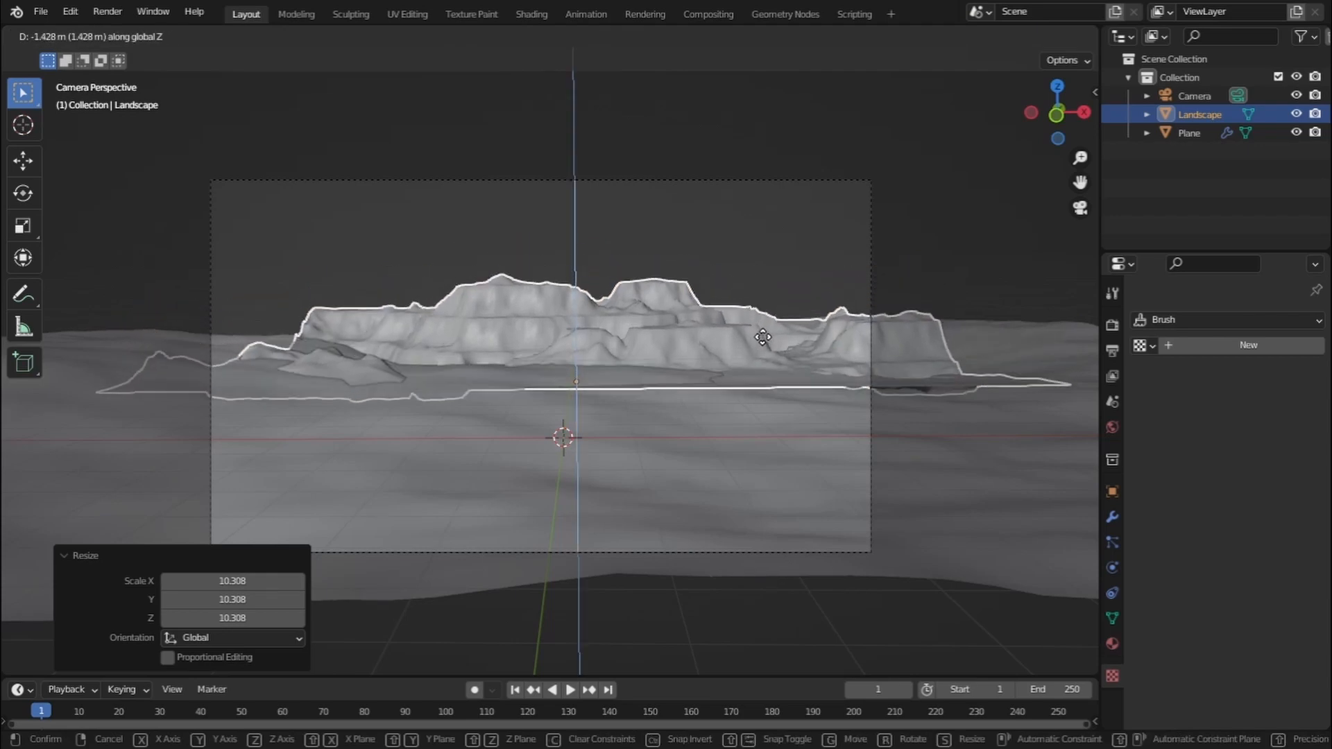
{"action": "left_click", "coordinate": [727, 304]}
{"action": "key", "text": "s"}
{"action": "left_click", "coordinate": [828, 283]}
{"action": "key", "text": "g"}
{"action": "key", "text": "y"}
{"action": "left_click", "coordinate": [767, 285]}
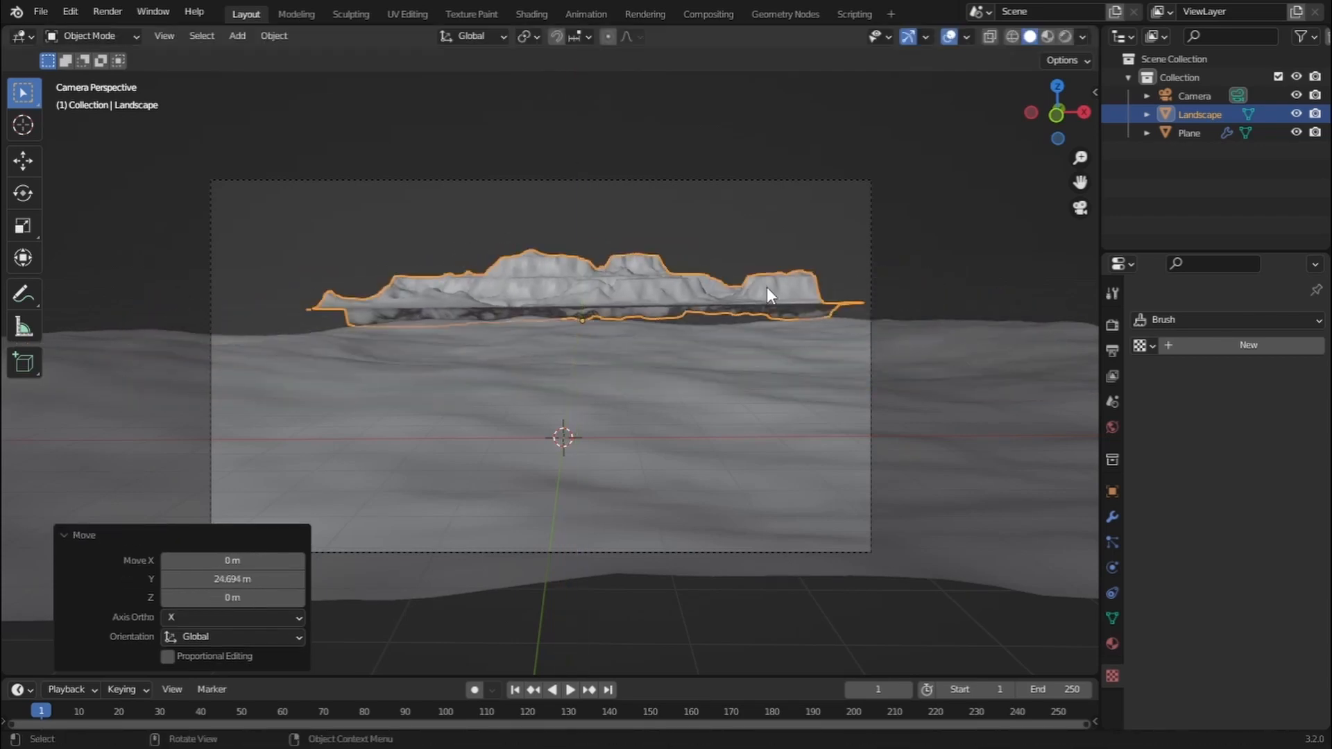
Lower the canyon landscape along the global Z axis to the horizon and enlarge it to span slightly beyond the camera frame
{"action": "key", "text": "g"}
{"action": "key", "text": "z"}
{"action": "left_click", "coordinate": [770, 303]}
{"action": "key", "text": "s"}
{"action": "key", "text": "g"}
{"action": "key", "text": "z"}
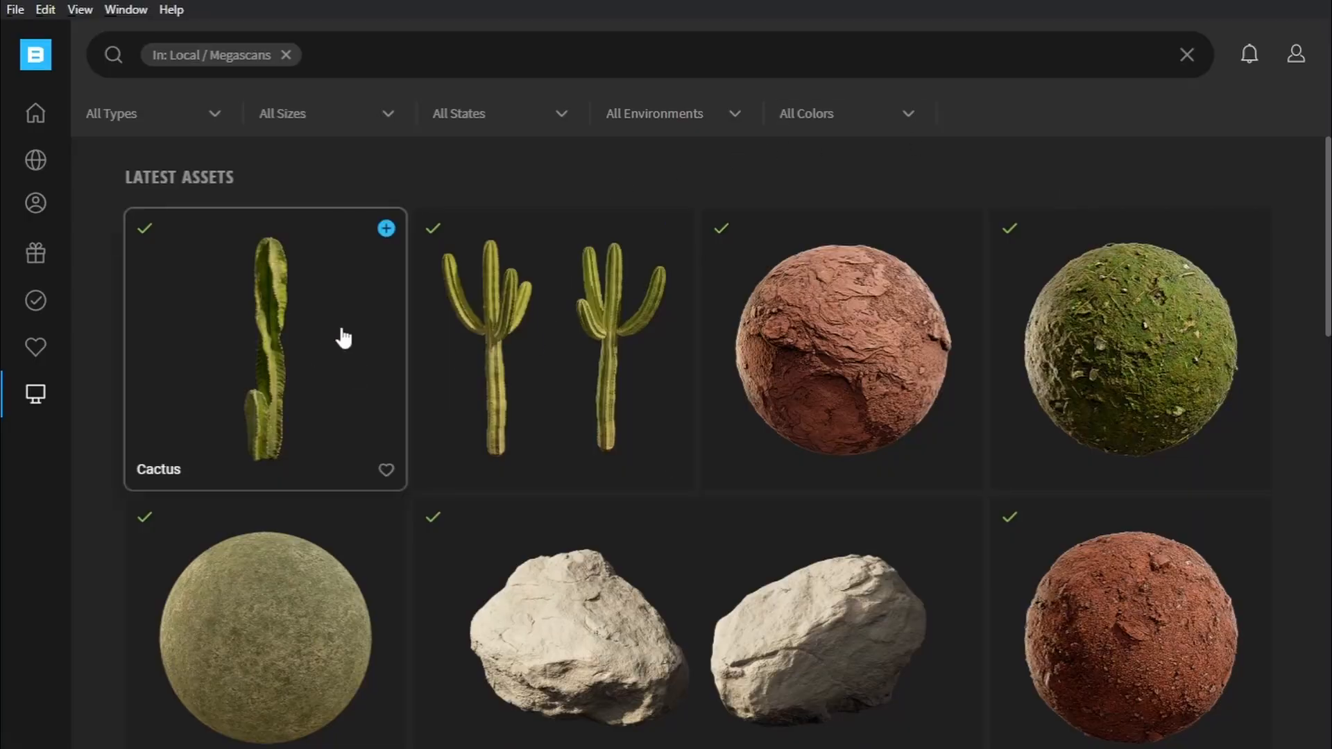
Bring the cactus assets in from Quixel Bridge and move the branched cactus about 1.49 m along the global X axis
{"action": "left_click", "coordinate": [674, 228]}
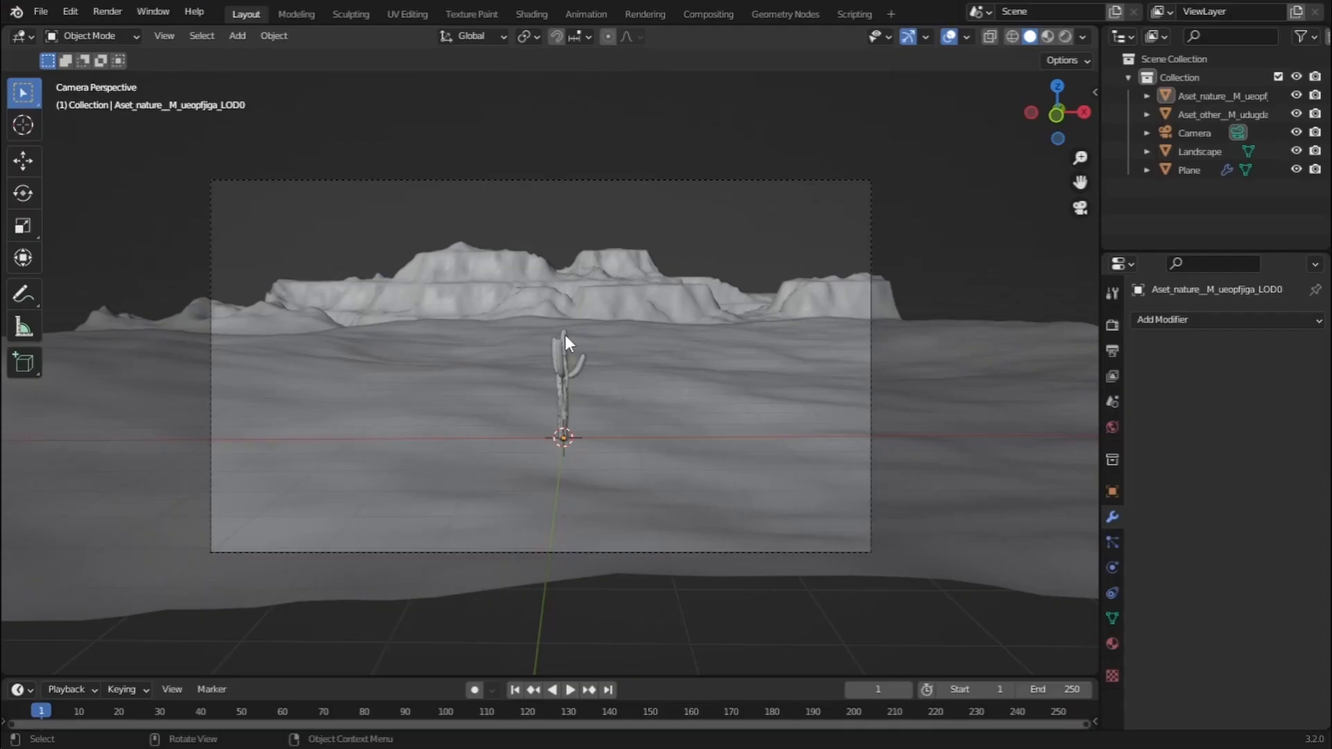
{"action": "left_click", "coordinate": [565, 334]}
{"action": "key", "text": "g"}
{"action": "key", "text": "x"}
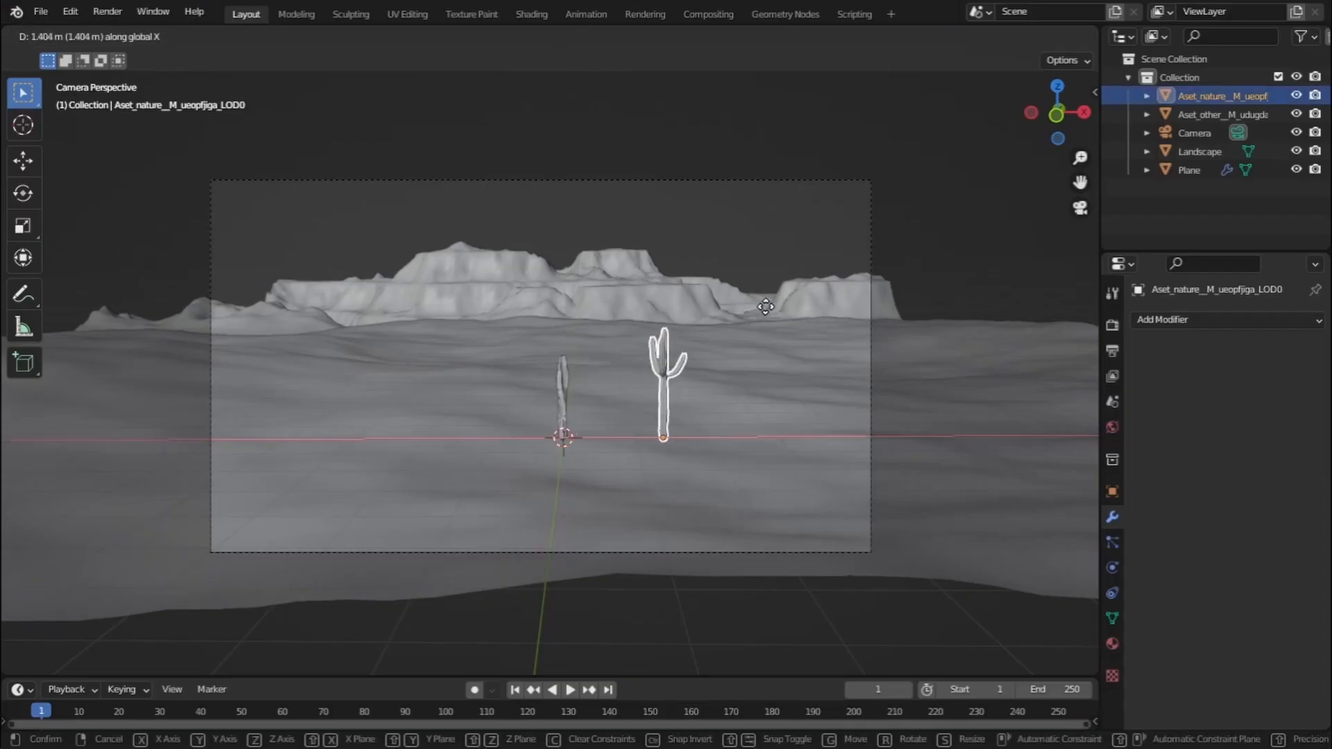
{"action": "left_click", "coordinate": [768, 306]}
Scale the branched cactus uniformly by about 1.4, lower it along Z into the ground and enlarge it a little more
{"action": "key", "text": "s"}
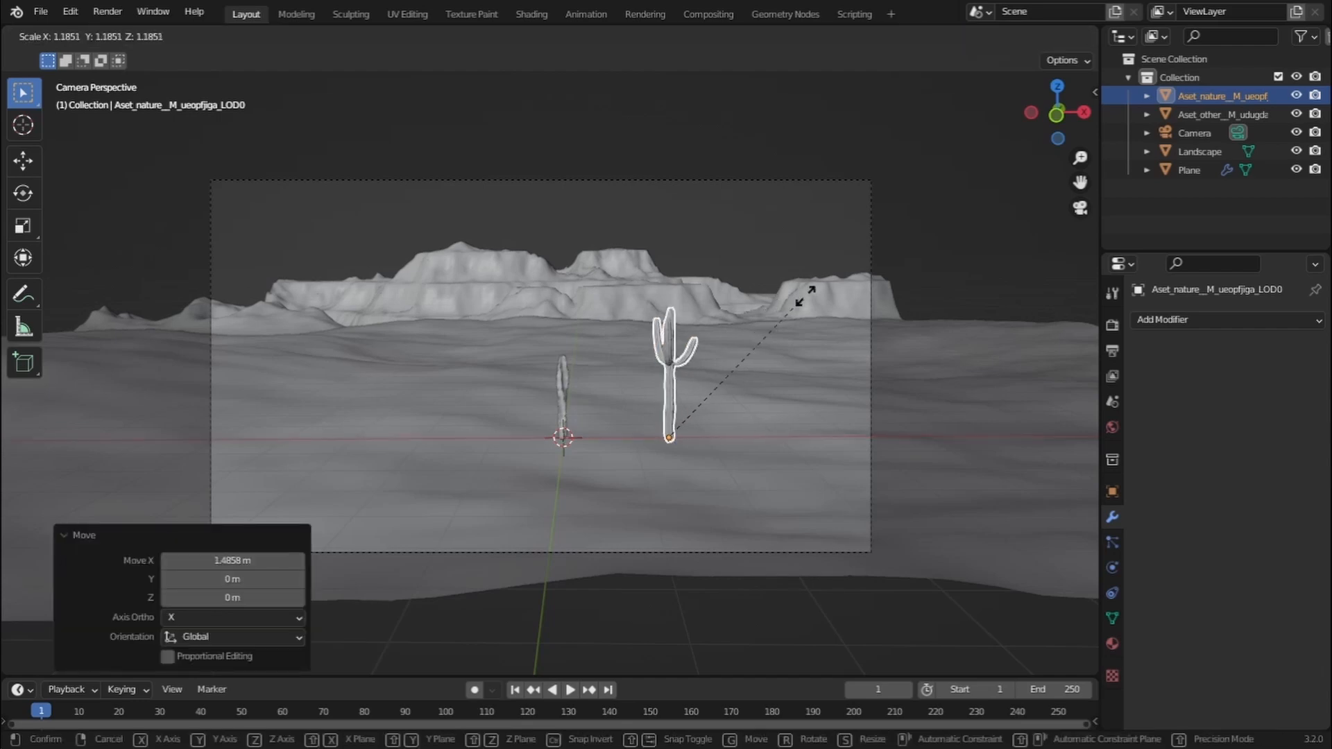
{"action": "left_click", "coordinate": [846, 292]}
{"action": "key", "text": "g"}
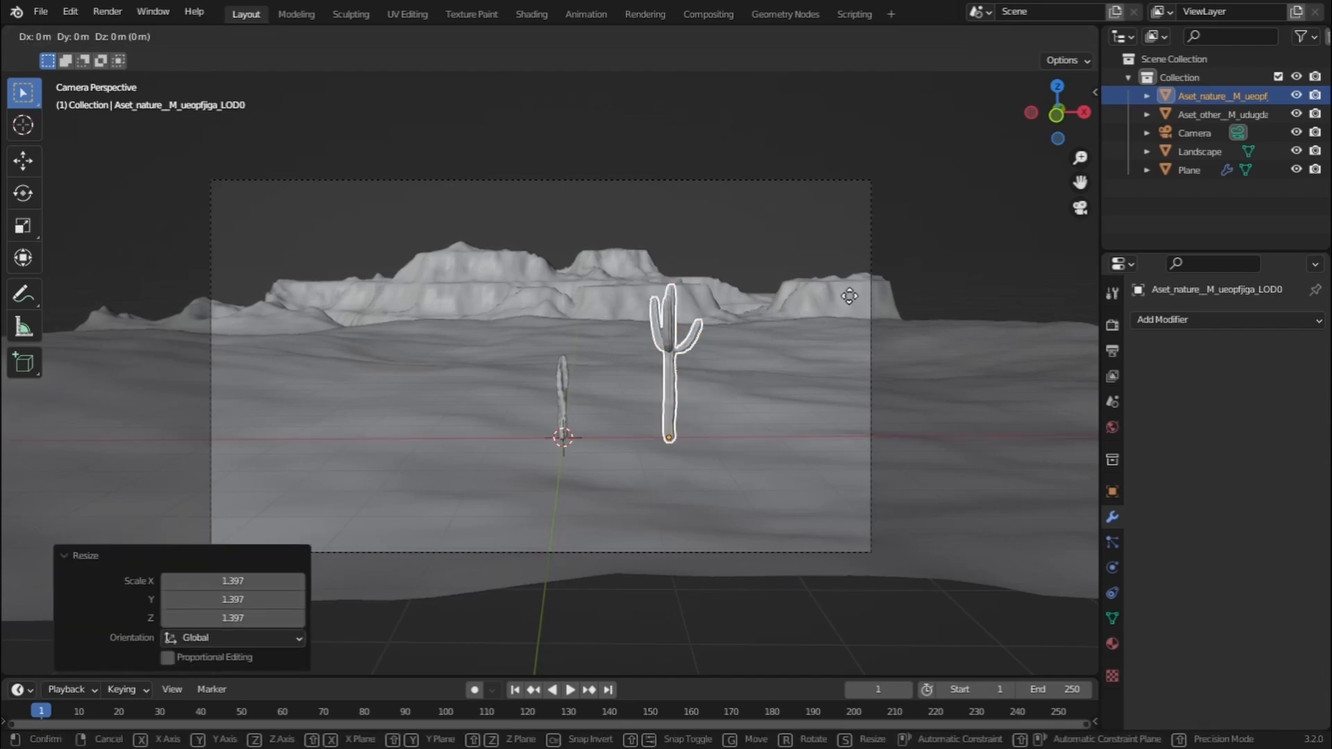
{"action": "key", "text": "z"}
{"action": "left_click", "coordinate": [856, 352]}
{"action": "key", "text": "s"}
{"action": "left_click", "coordinate": [915, 313]}
Lower the camera slightly along the global Z axis and tilt it about its local X axis
{"action": "left_click", "coordinate": [563, 378]}
{"action": "left_click", "coordinate": [1193, 137]}
{"action": "key", "text": "g"}
{"action": "key", "text": "z"}
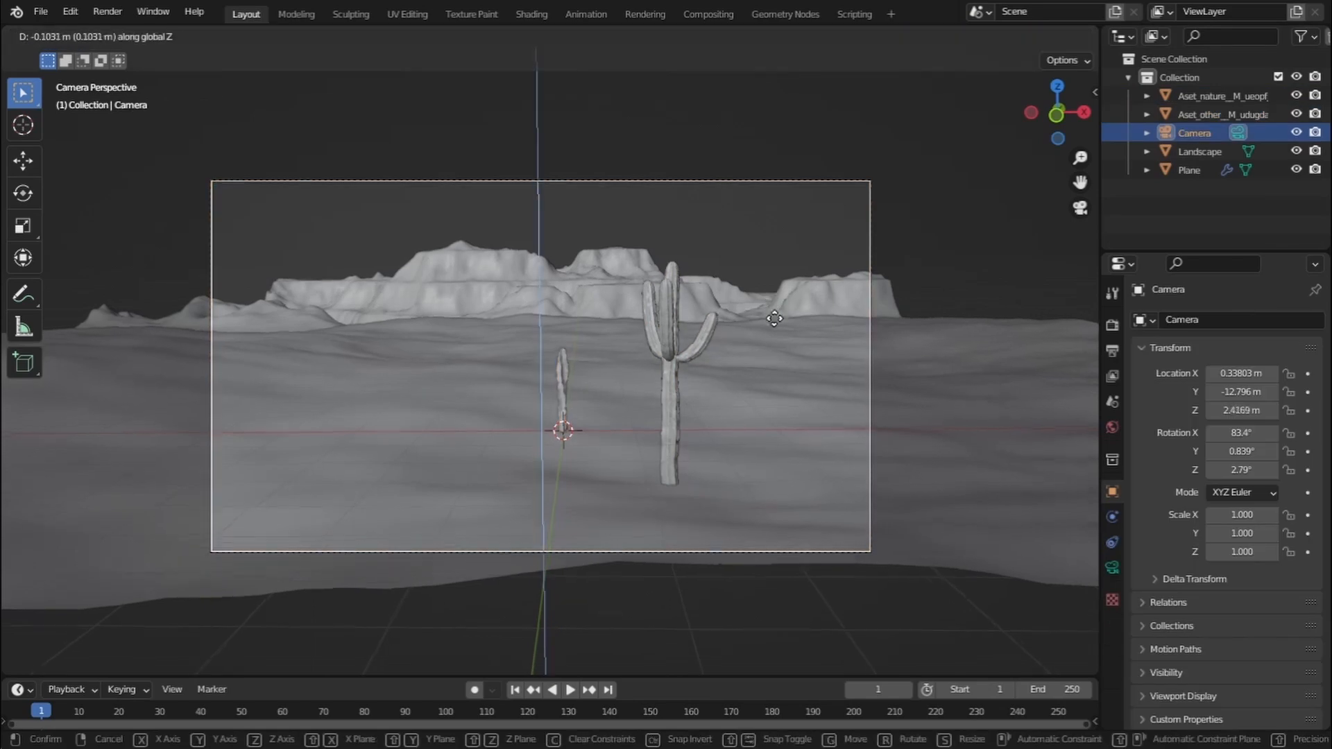
{"action": "left_click", "coordinate": [787, 340]}
{"action": "key", "text": "r"}
{"action": "key", "text": "x"}
{"action": "key", "text": "x"}
{"action": "left_click", "coordinate": [797, 382]}
Move the slender cactus about -3.08 m along the global X axis and rotate it about the global Z axis
{"action": "scroll", "coordinate": [777, 402], "scroll_direction": "up", "scroll_amount": 2}
{"action": "middle_click_drag", "start_coordinate": [707, 430], "coordinate": [758, 421], "text": "shift"}
{"action": "left_click", "coordinate": [618, 444]}
{"action": "key", "text": "g"}
{"action": "key", "text": "x"}
{"action": "left_click", "coordinate": [366, 485]}
{"action": "key", "text": "r"}
{"action": "key", "text": "z"}
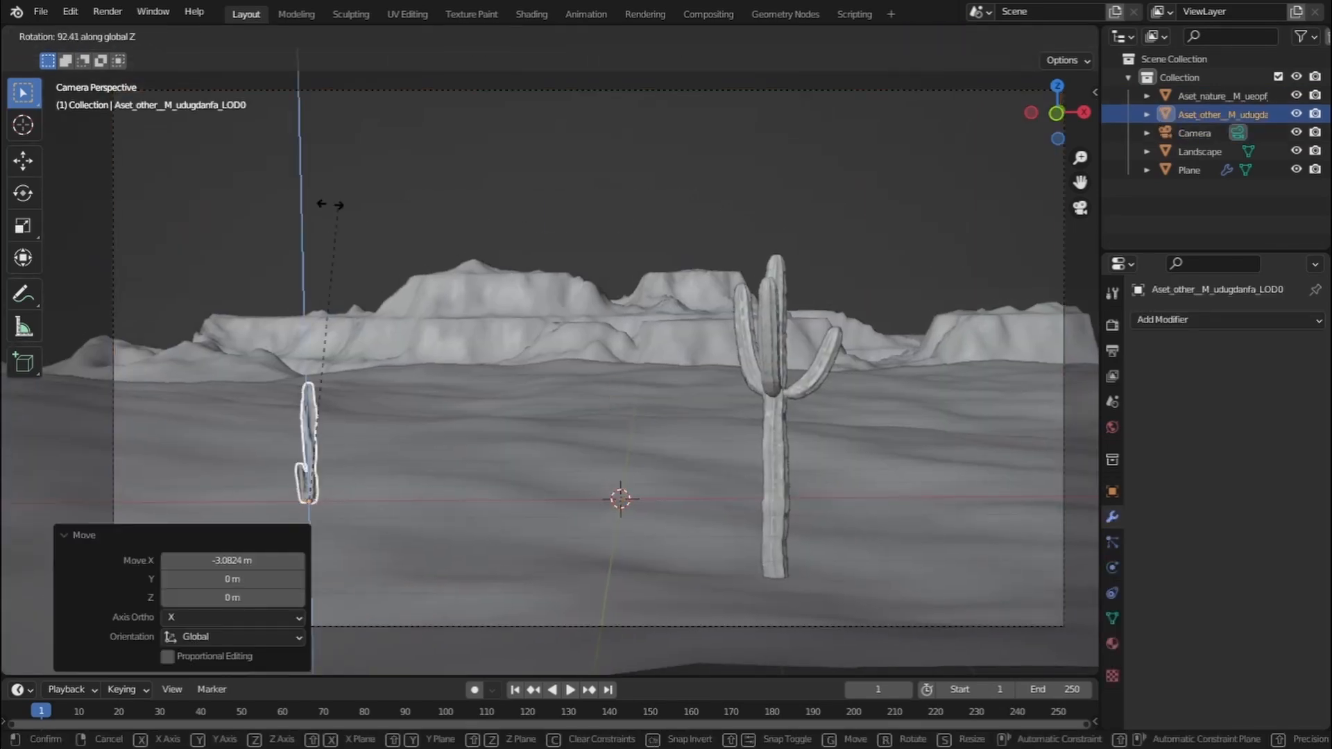
{"action": "left_click", "coordinate": [416, 291]}
Enlarge the slender cactus and lower it along Z so its base sinks into the ground
{"action": "key", "text": "s"}
{"action": "left_click", "coordinate": [518, 383]}
{"action": "key", "text": "g"}
{"action": "key", "text": "z"}
Duplicate the slender cactus along the X axis and move the copy back along Y to the middle distance
{"action": "key", "text": "shift+d"}
{"action": "key", "text": "x"}
{"action": "left_click", "coordinate": [781, 479]}
{"action": "key", "text": "g"}
{"action": "key", "text": "y"}
{"action": "left_click", "coordinate": [792, 324]}
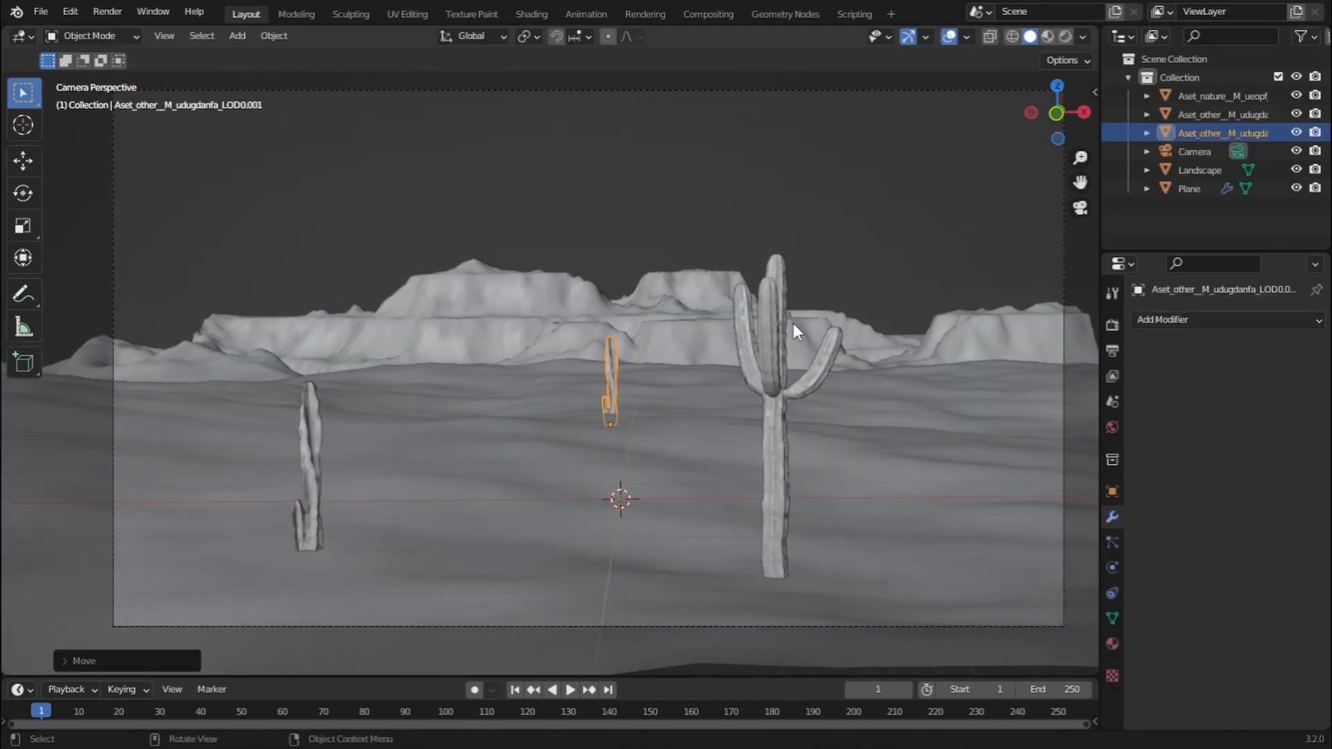
Duplicate the large branched cactus along X to behind the front slender cactus, moving the copy back along Y and down into the ground
{"action": "left_click", "coordinate": [784, 325]}
{"action": "key", "text": "shift+d"}
{"action": "key", "text": "x"}
{"action": "left_click", "coordinate": [373, 426]}
{"action": "key", "text": "g"}
{"action": "key", "text": "y"}
{"action": "key", "text": "g"}
{"action": "key", "text": "z"}
{"action": "left_click", "coordinate": [371, 541]}
{"action": "left_click", "coordinate": [585, 192]}
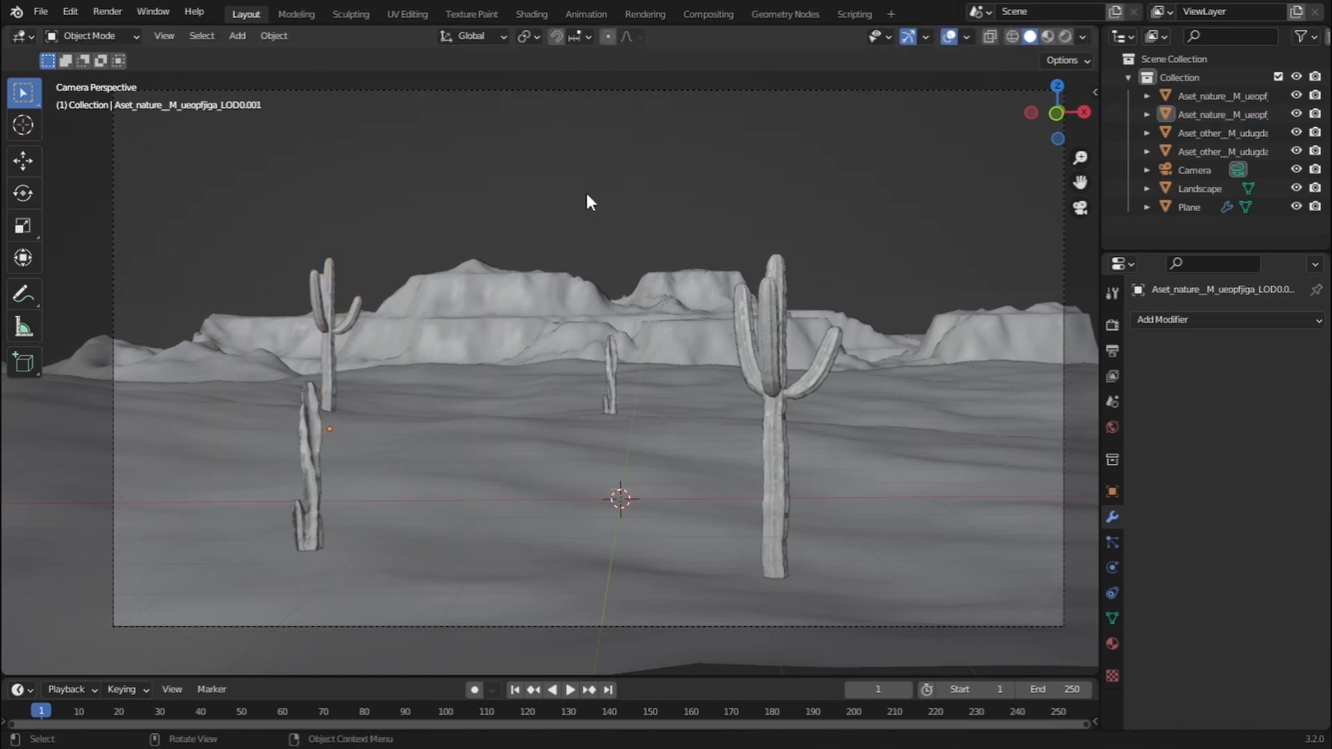
Duplicate the distant slender cactus, placing the copy beyond the large branched cactus and farther back along the Y axis
{"action": "left_click", "coordinate": [611, 381]}
{"action": "key", "text": "shift+d"}
{"action": "left_click", "coordinate": [999, 443]}
{"action": "key", "text": "g"}
{"action": "key", "text": "y"}
{"action": "left_click", "coordinate": [984, 449]}
Duplicate the large branched cactus along X, move the copy far back along Y near the canyon and adjust its scale
{"action": "left_click", "coordinate": [775, 477]}
{"action": "key", "text": "shift+d"}
{"action": "key", "text": "x"}
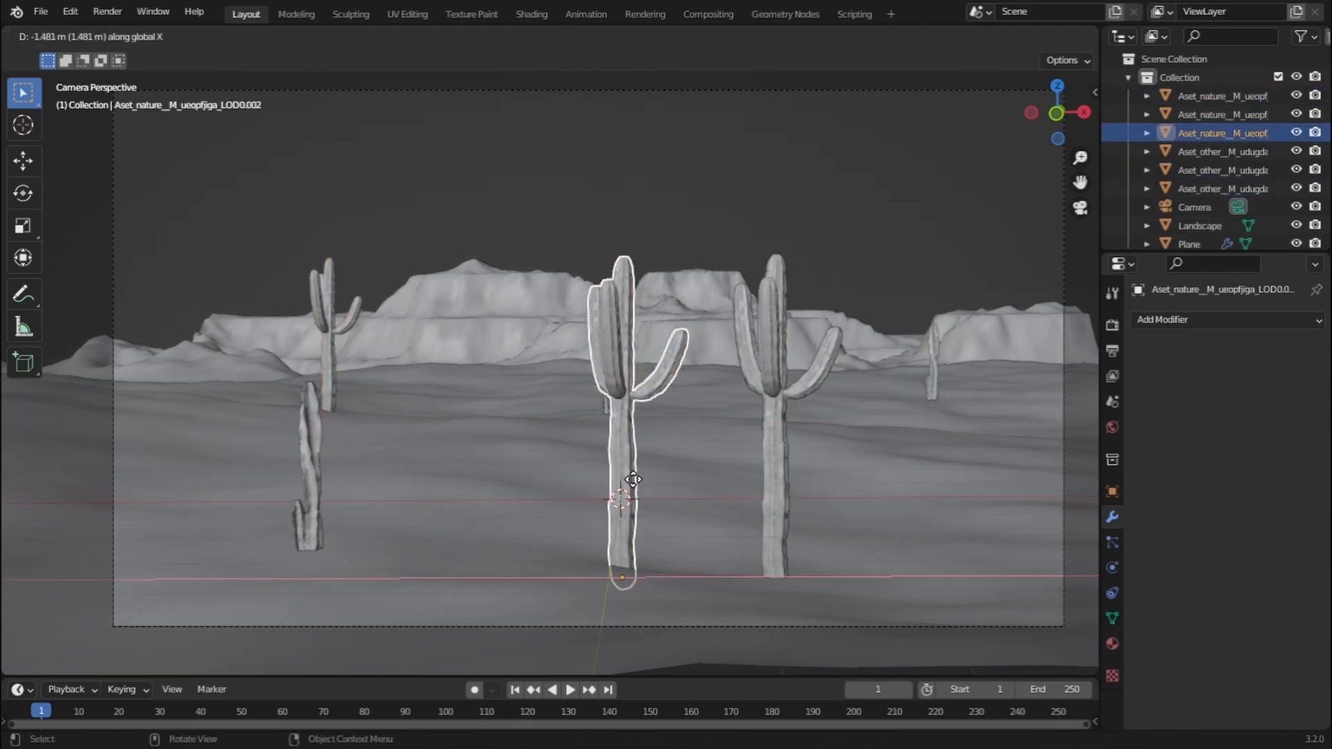
{"action": "left_click", "coordinate": [626, 477]}
{"action": "key", "text": "g"}
{"action": "key", "text": "y"}
{"action": "left_click", "coordinate": [759, 260]}
{"action": "key", "text": "s"}
Duplicate the branched cactus behind the front slender one along X, moving the copy back along Y and adjusting its height along Z
{"action": "left_click", "coordinate": [329, 364]}
{"action": "key", "text": "shift+d"}
{"action": "key", "text": "x"}
{"action": "left_click", "coordinate": [474, 364]}
{"action": "key", "text": "g"}
{"action": "key", "text": "y"}
{"action": "left_click", "coordinate": [555, 416]}
{"action": "key", "text": "g"}
{"action": "key", "text": "z"}
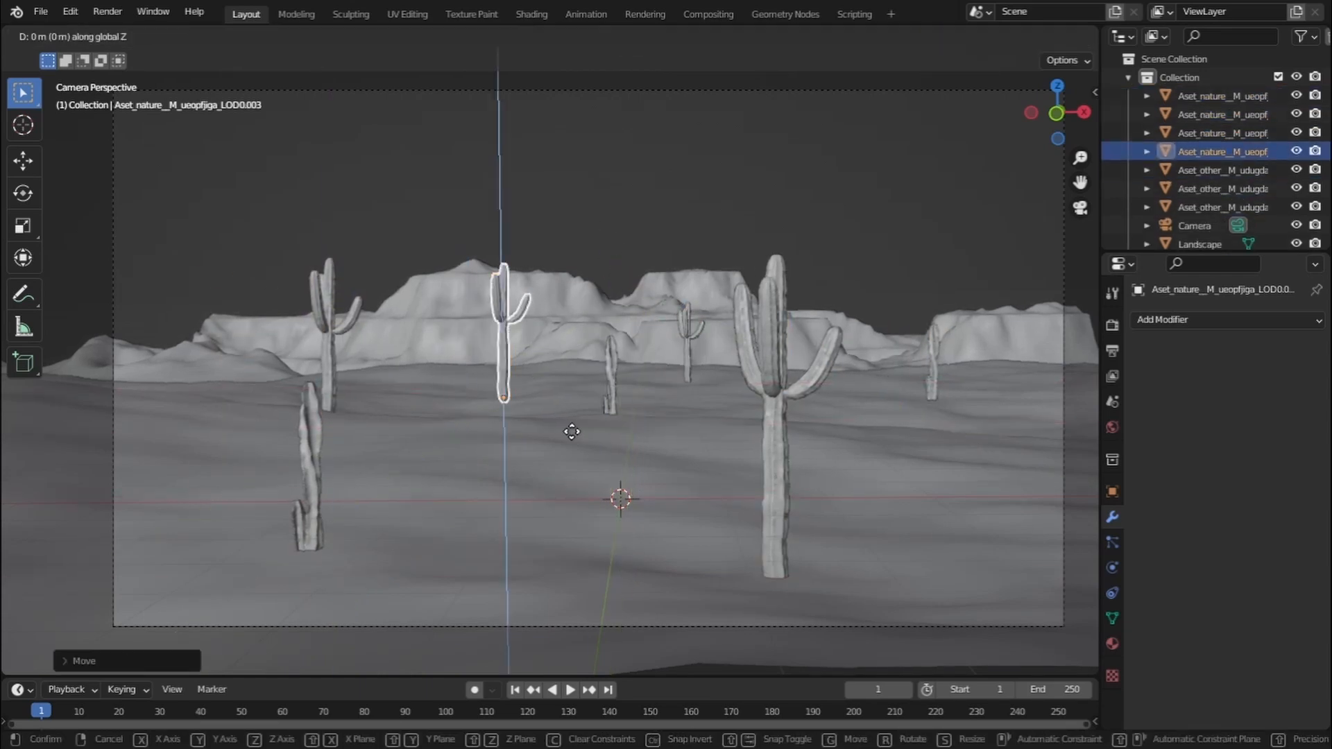
{"action": "left_click", "coordinate": [573, 444]}
Adjust the ground plane's displacement texture to raise the ground slightly around the cactus bases
{"action": "left_click", "coordinate": [1112, 676]}
{"action": "scroll", "coordinate": [1225, 600], "scroll_direction": "down", "scroll_amount": 4}
{"action": "left_click_drag", "start_coordinate": [1234, 648], "coordinate": [1255, 648]}
{"action": "left_click", "coordinate": [512, 343]}
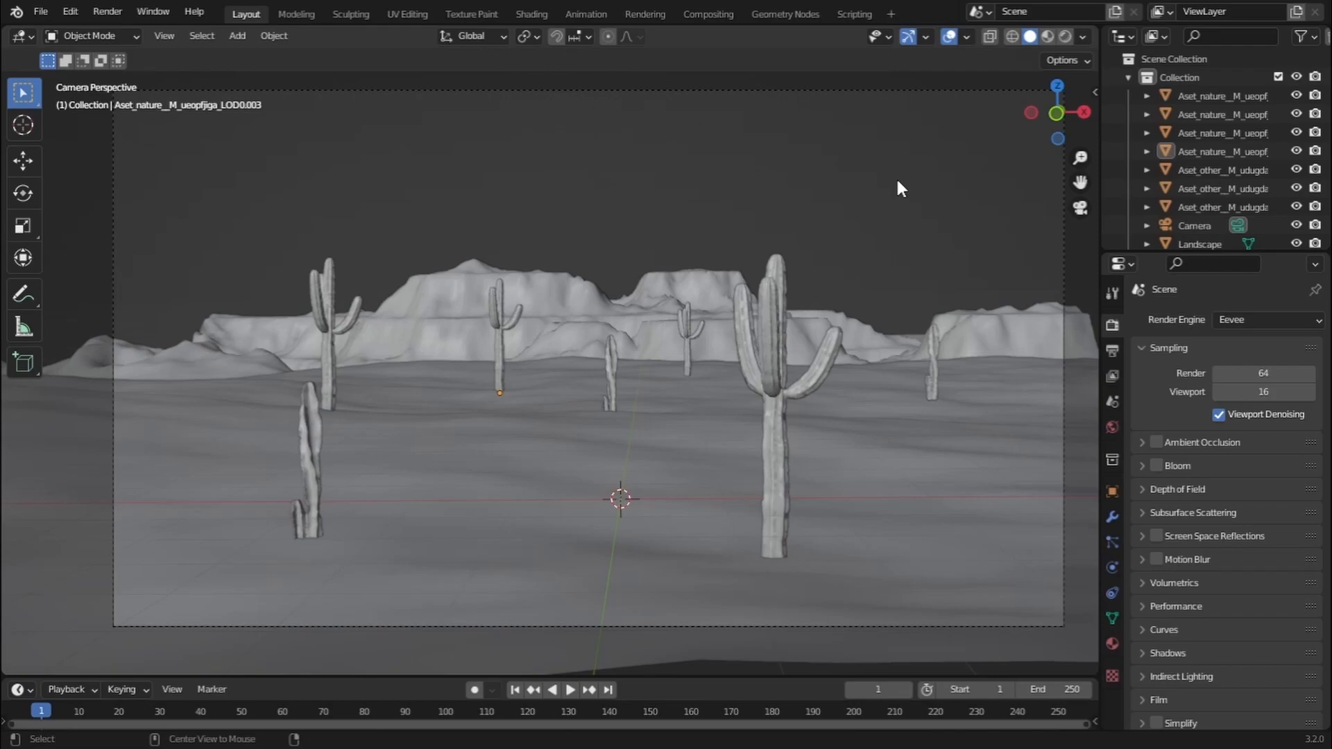
Bring the River Saltbush asset in from Quixel Bridge and move its parent empty down along Z below the ground plane
{"action": "key", "text": "alt+Tab"}
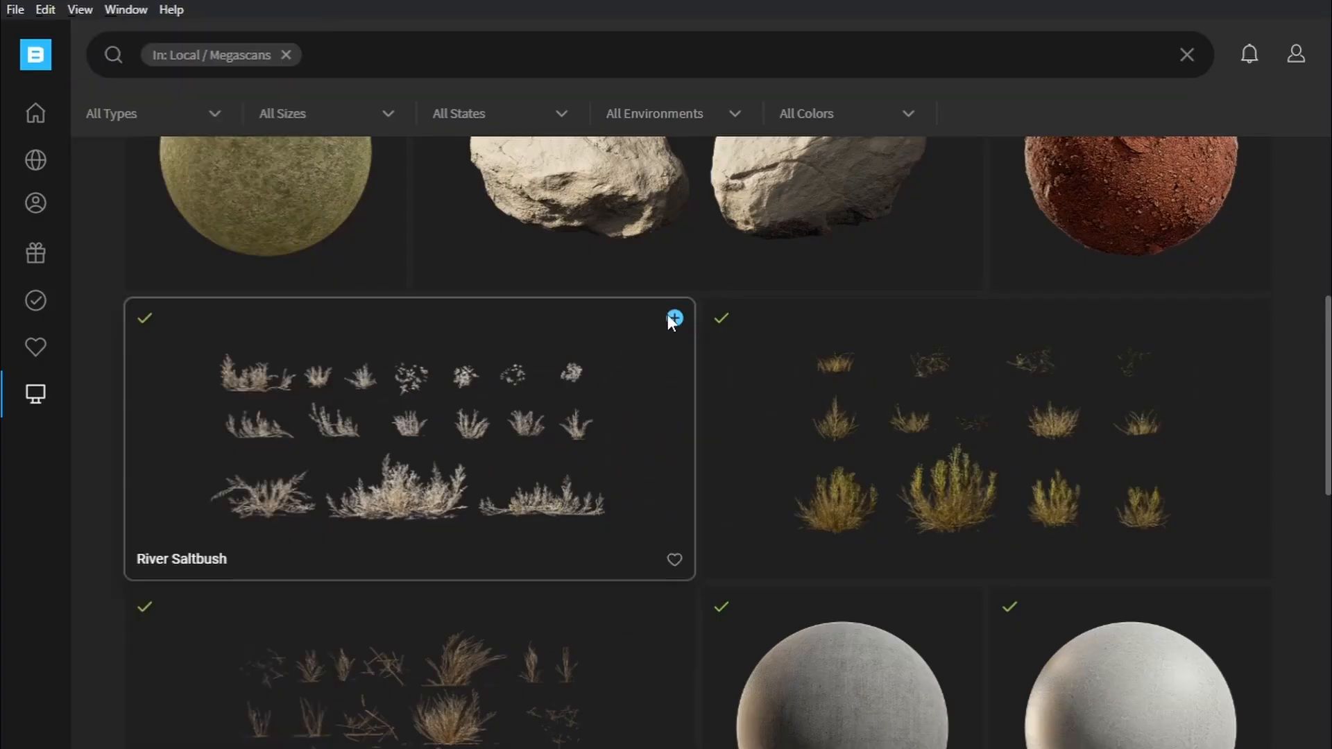
{"action": "left_click", "coordinate": [673, 318]}
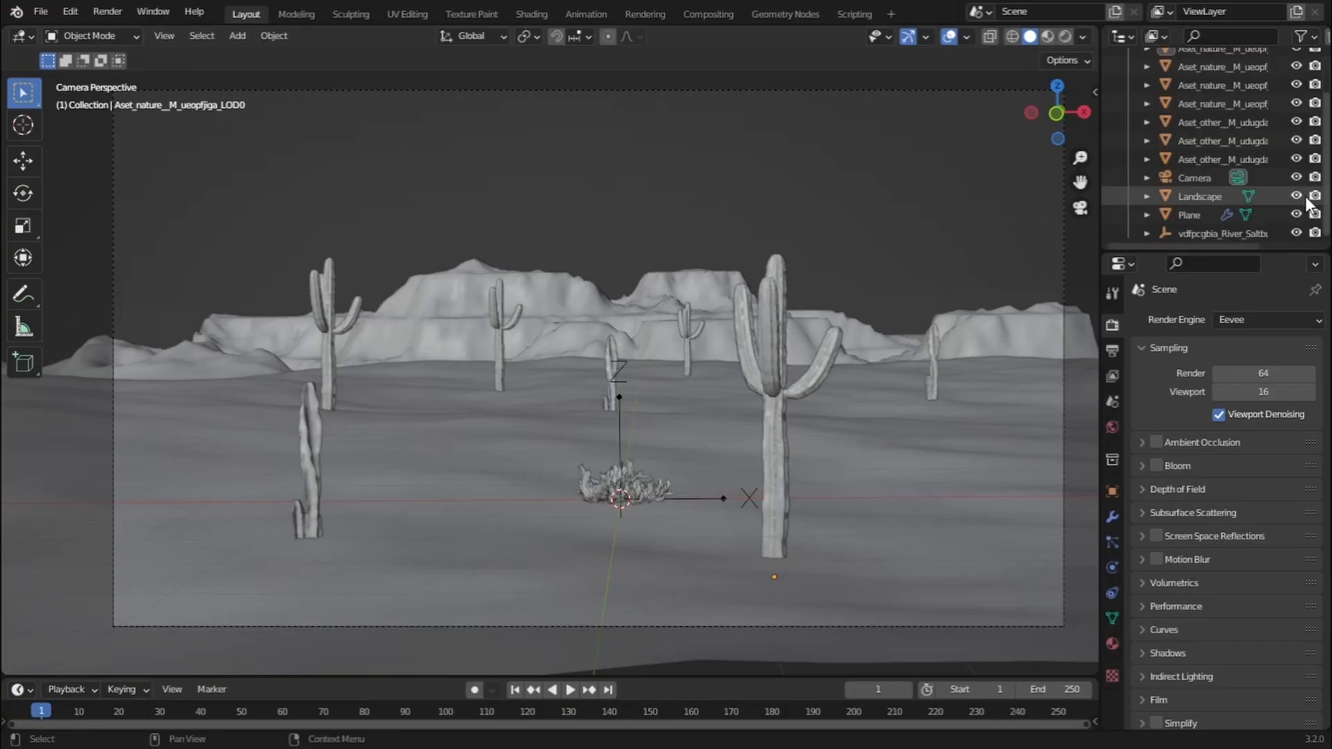
{"action": "left_click", "coordinate": [1226, 233]}
{"action": "scroll", "coordinate": [706, 317], "scroll_direction": "down", "scroll_amount": 2}
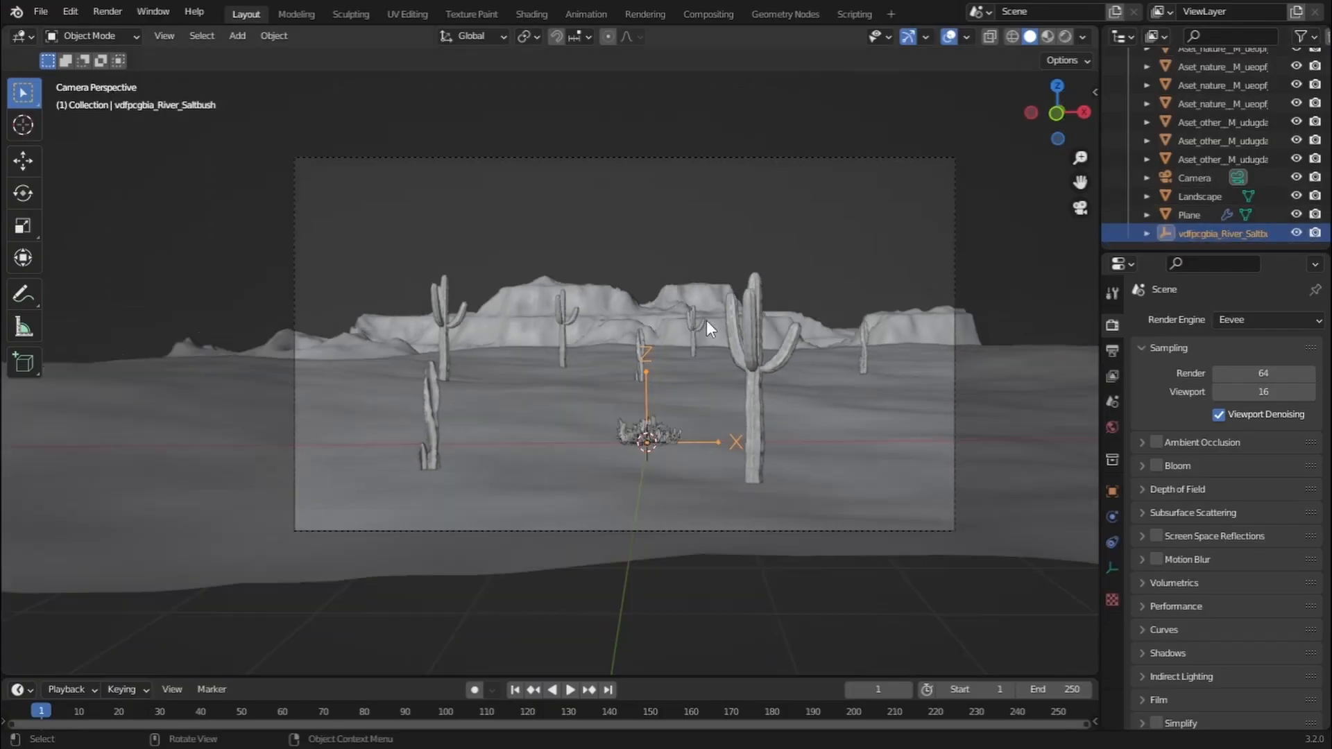
{"action": "middle_click_drag", "start_coordinate": [706, 319], "coordinate": [649, 372]}
{"action": "key", "text": "g"}
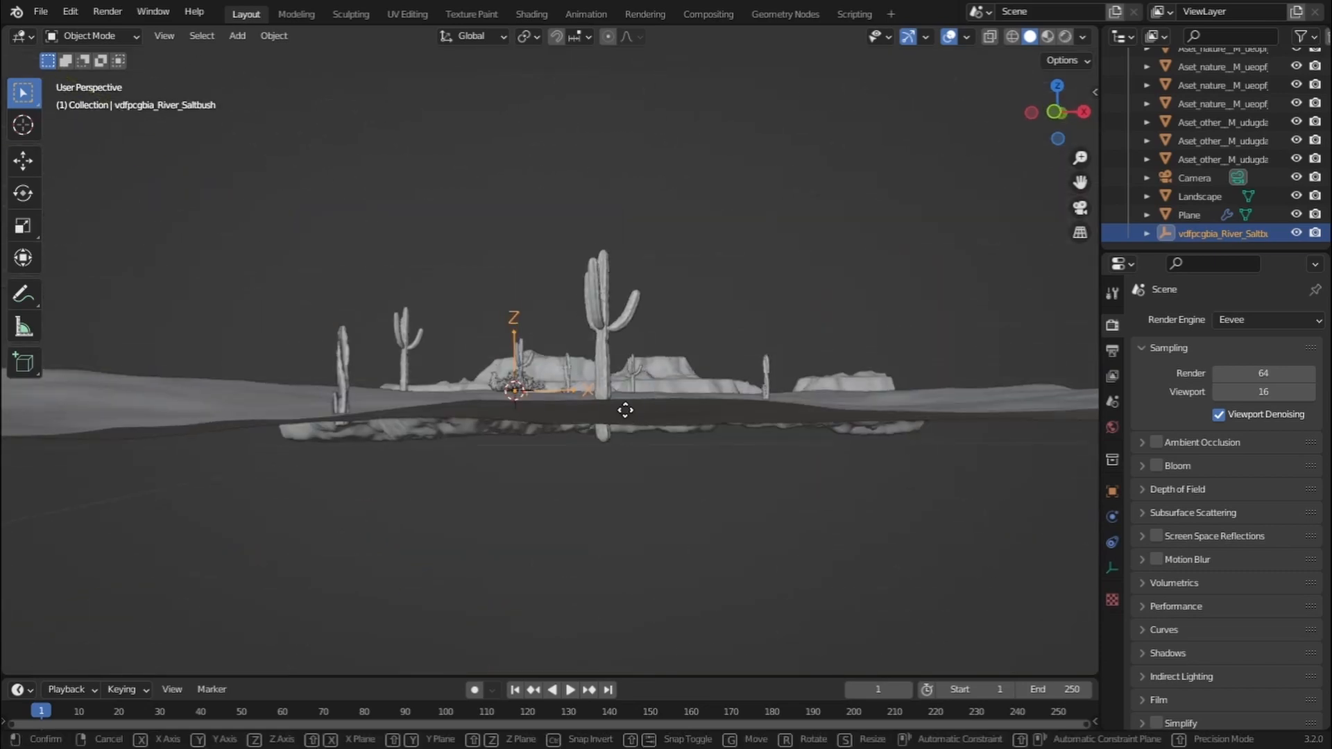
{"action": "key", "text": "z"}
{"action": "left_click", "coordinate": [620, 484]}
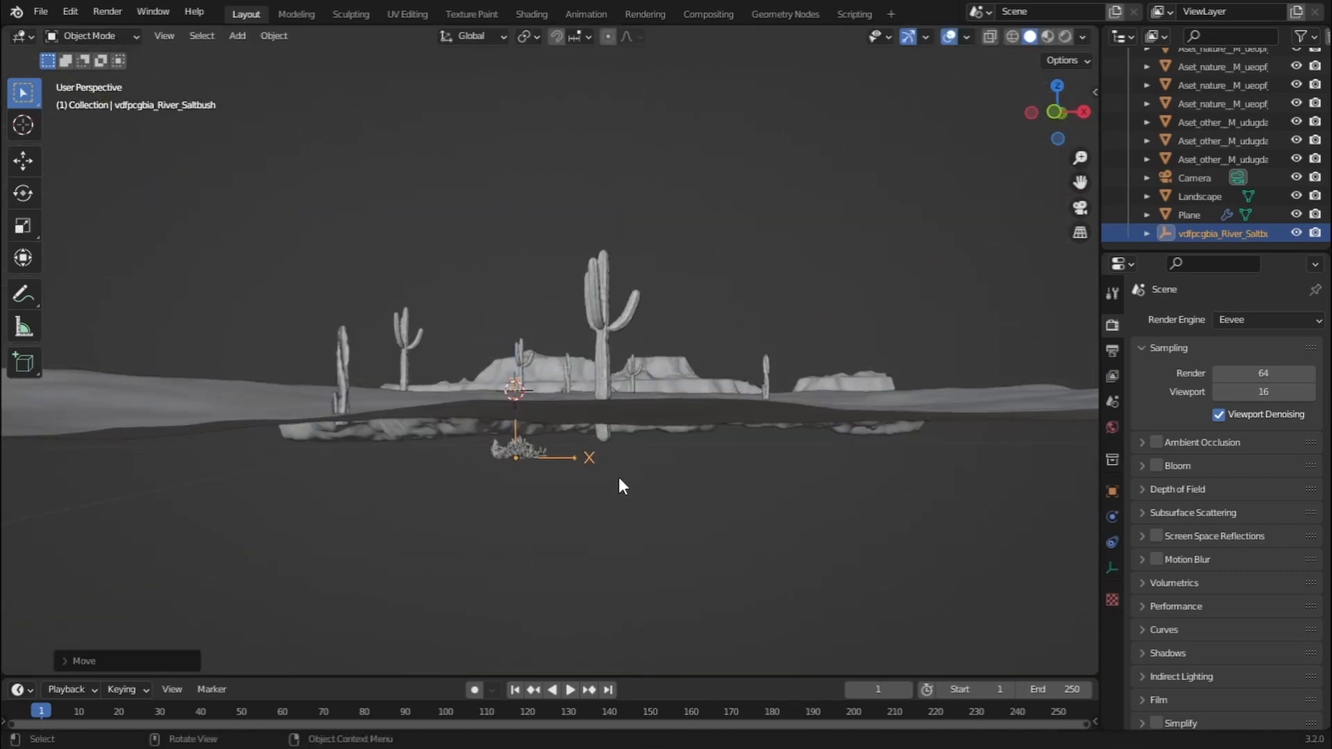
Select all the River Saltbush variant meshes under the empty and move them to a new collection named "dry bush"
{"action": "middle_click_drag", "start_coordinate": [571, 461], "coordinate": [590, 478]}
{"action": "left_click", "coordinate": [1146, 234]}
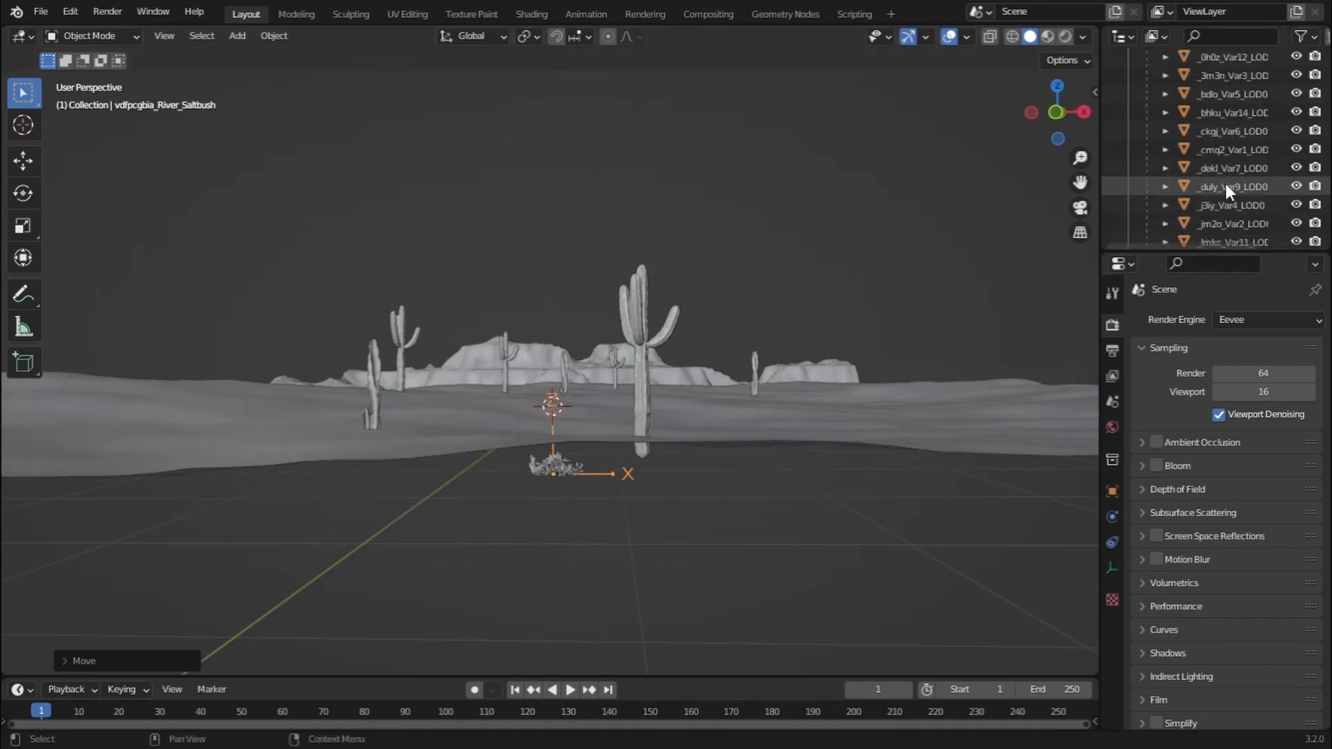
{"action": "scroll", "coordinate": [1235, 153], "scroll_direction": "down", "scroll_amount": 5}
{"action": "left_click", "coordinate": [1229, 98]}
{"action": "scroll", "coordinate": [1255, 176], "scroll_direction": "down", "scroll_amount": 5}
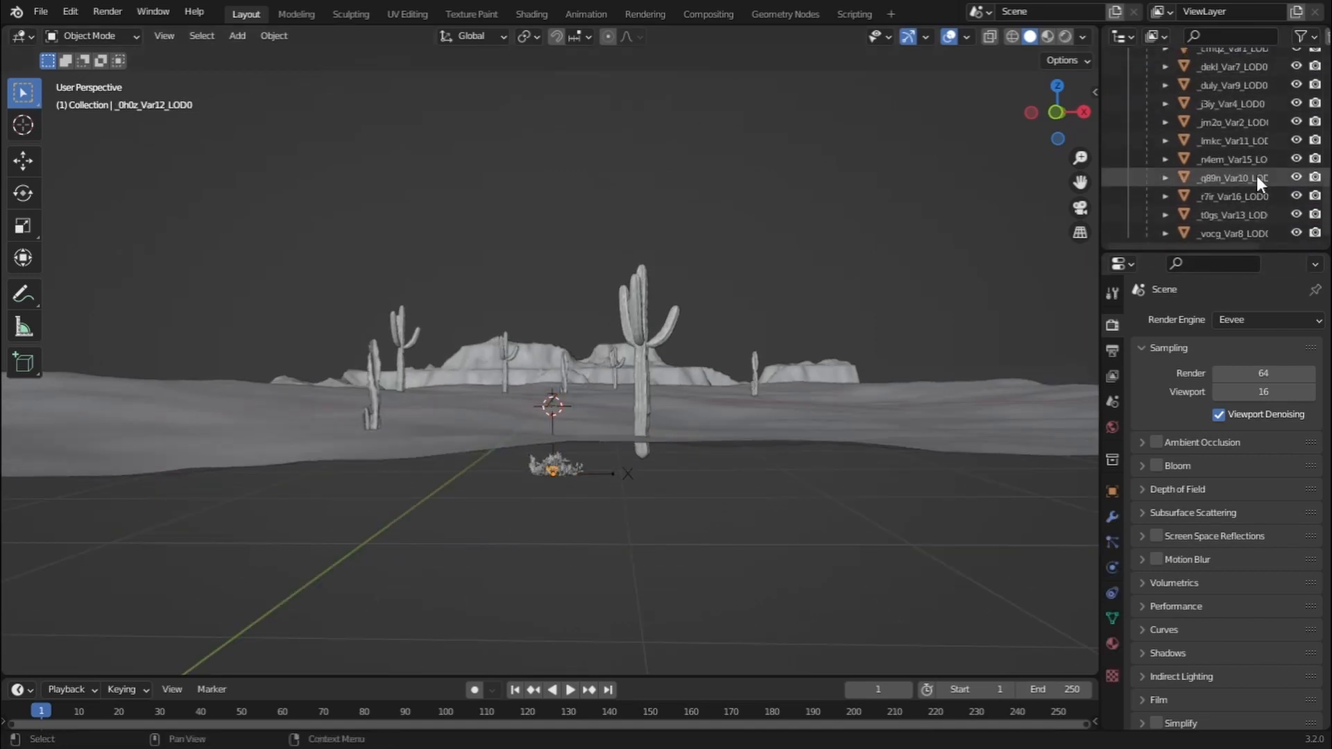
{"action": "left_click", "coordinate": [1236, 227], "text": "shift"}
{"action": "key", "text": "m"}
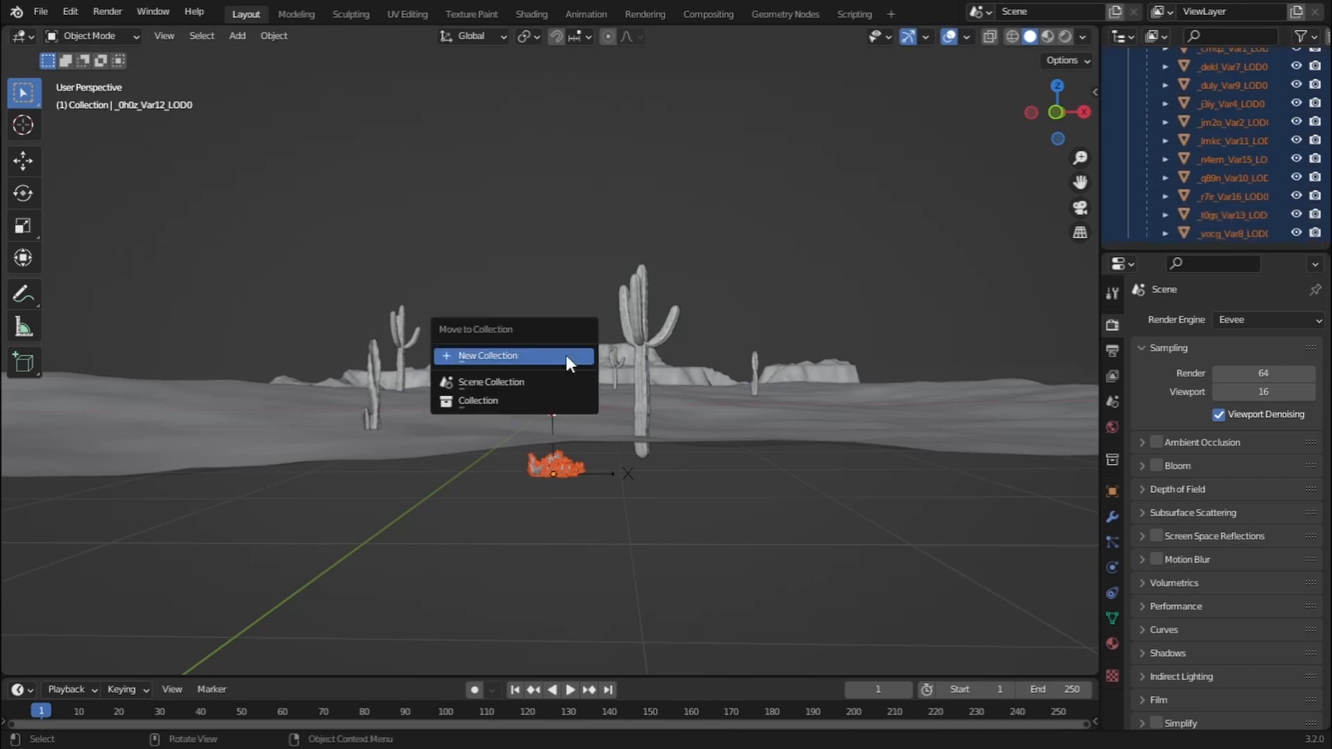
{"action": "left_click", "coordinate": [566, 355]}
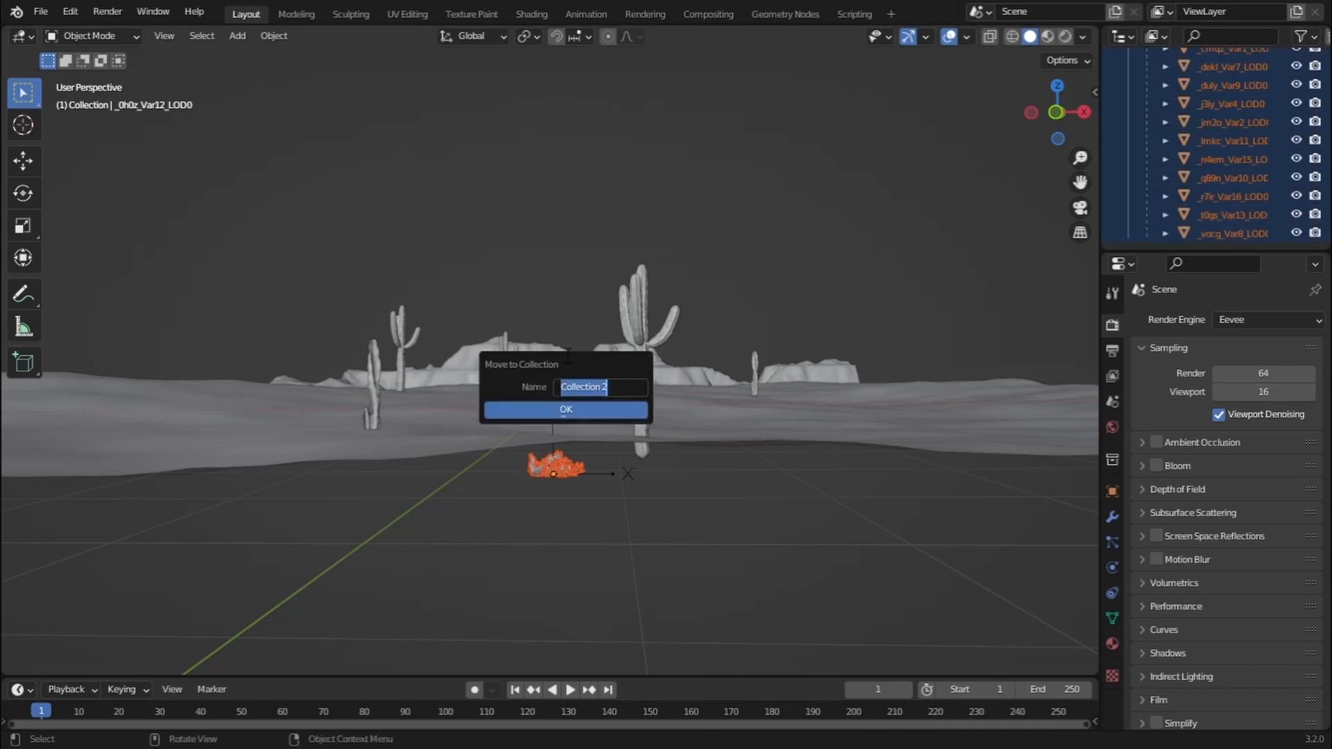
{"action": "type", "text": "dry bush"}
{"action": "key", "text": "Return"}
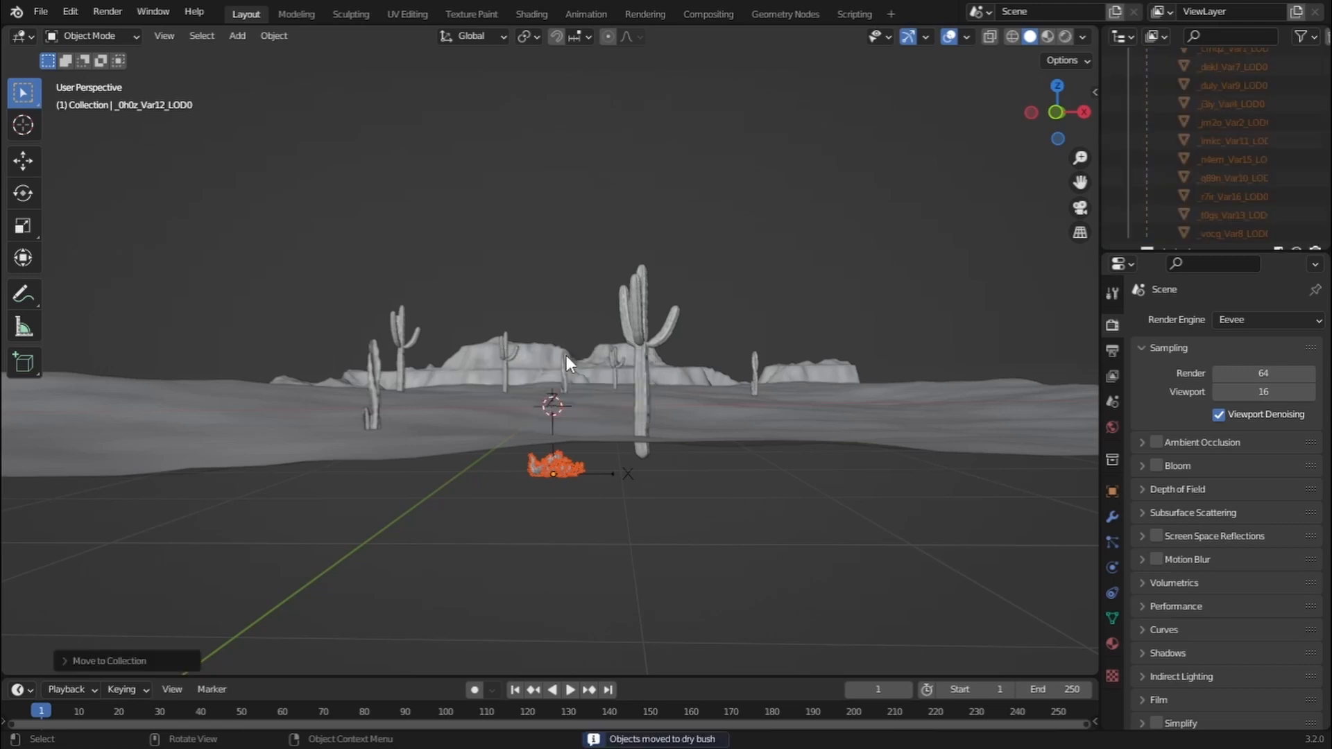
Add a particle system to the ground plane, set it to Hair and enable its Advanced options
{"action": "left_click", "coordinate": [762, 417]}
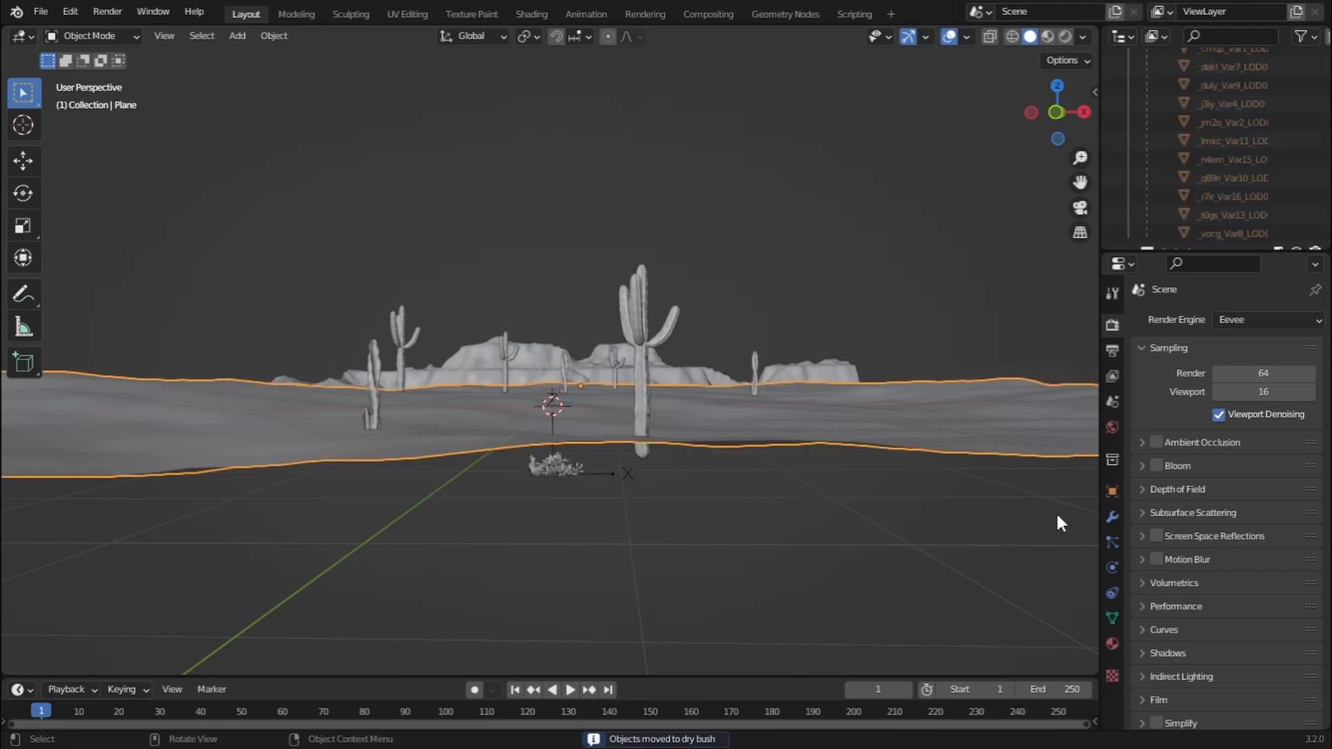
{"action": "left_click", "coordinate": [1113, 540]}
{"action": "key", "text": "KP_0"}
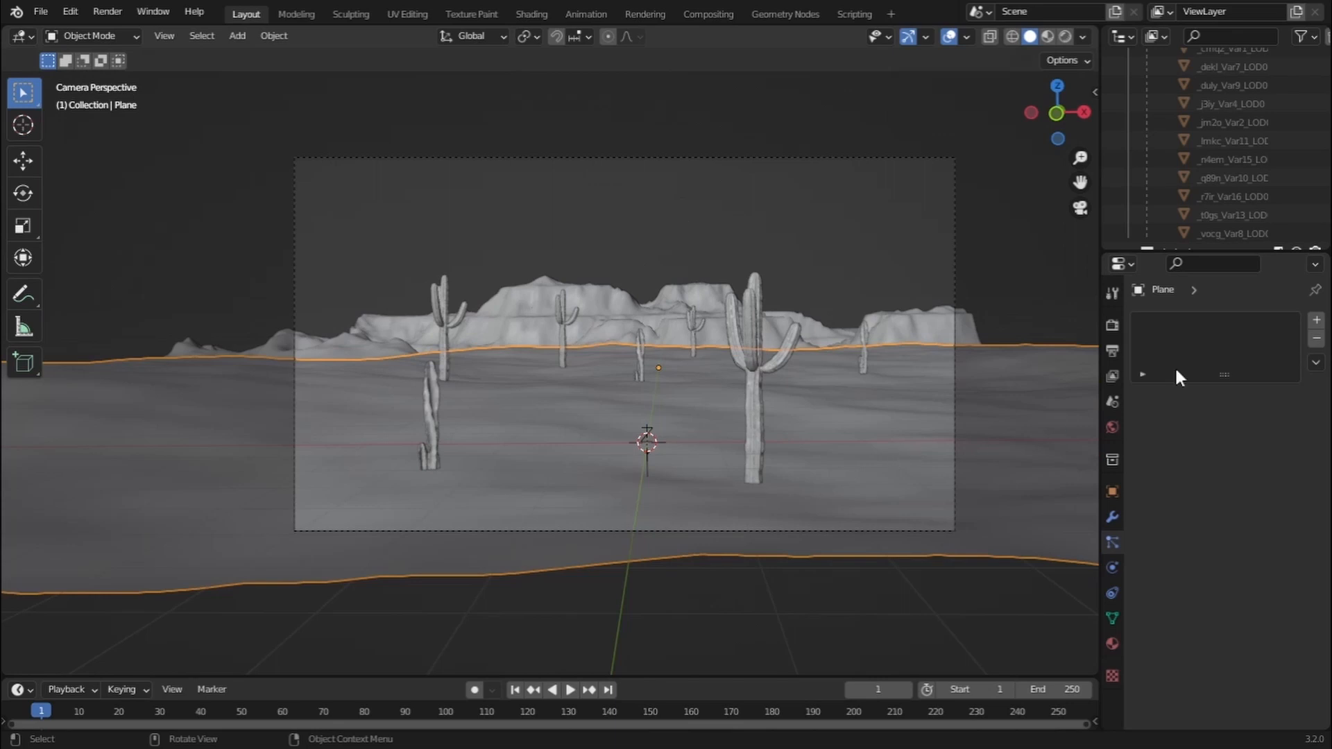
{"action": "left_click", "coordinate": [1316, 320]}
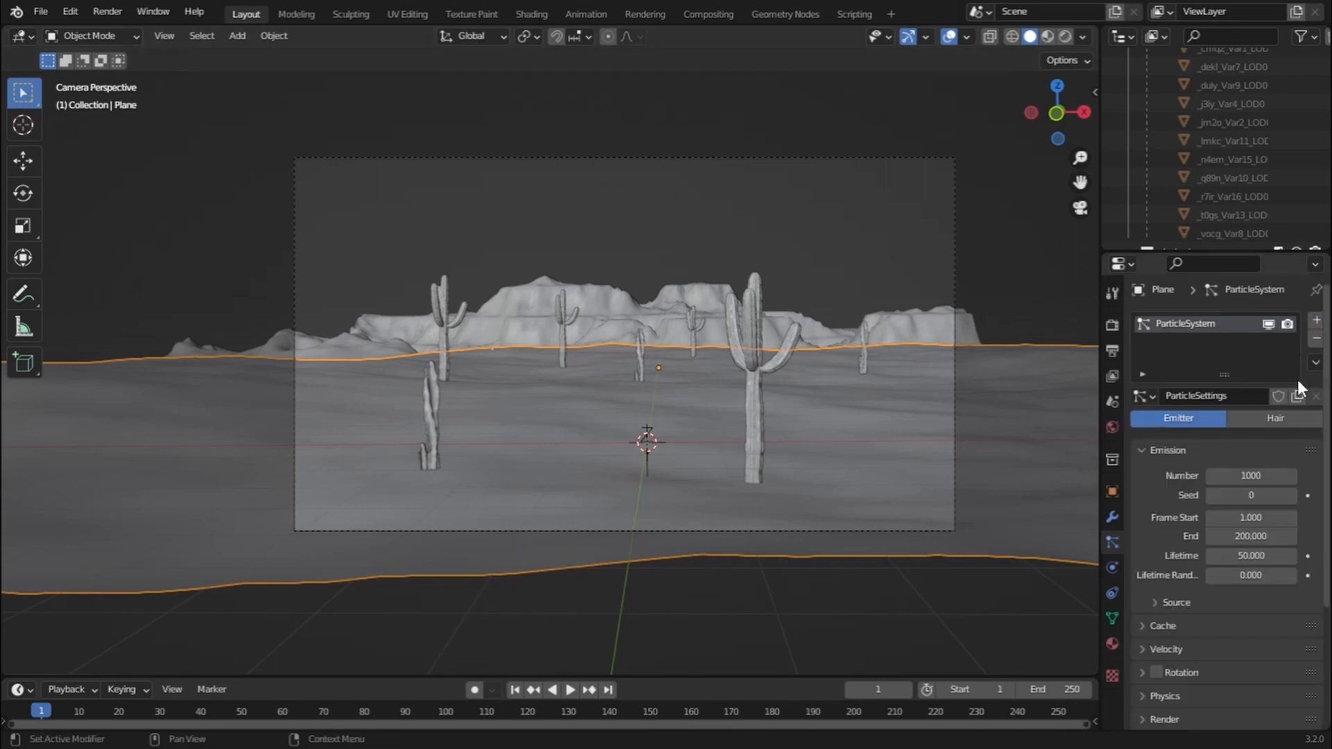
{"action": "left_click", "coordinate": [1276, 417]}
{"action": "scroll", "coordinate": [1194, 472], "scroll_direction": "down", "scroll_amount": 3}
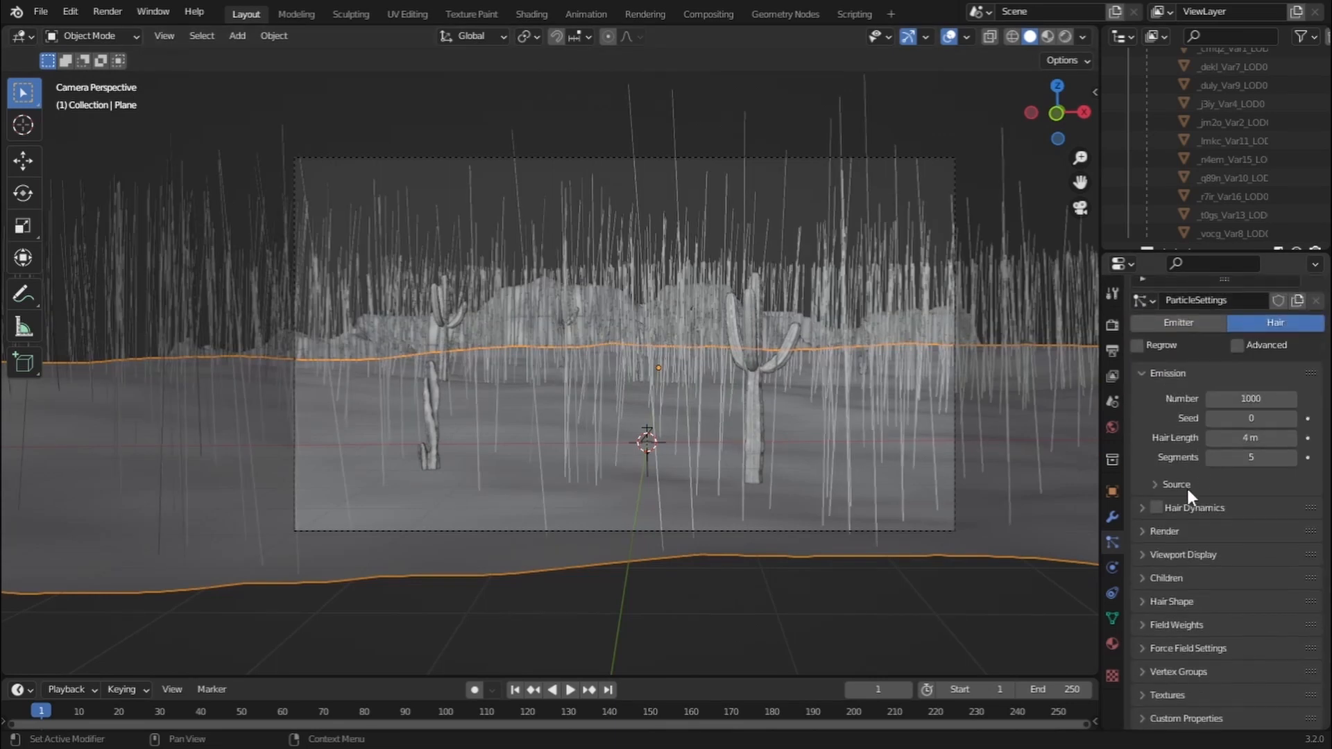
{"action": "left_click", "coordinate": [1238, 345]}
Render the hair particles as a collection using "dry bush" as the instance collection, with a scale of 0.120
{"action": "left_click", "coordinate": [1145, 600]}
{"action": "scroll", "coordinate": [1183, 564], "scroll_direction": "down", "scroll_amount": 3}
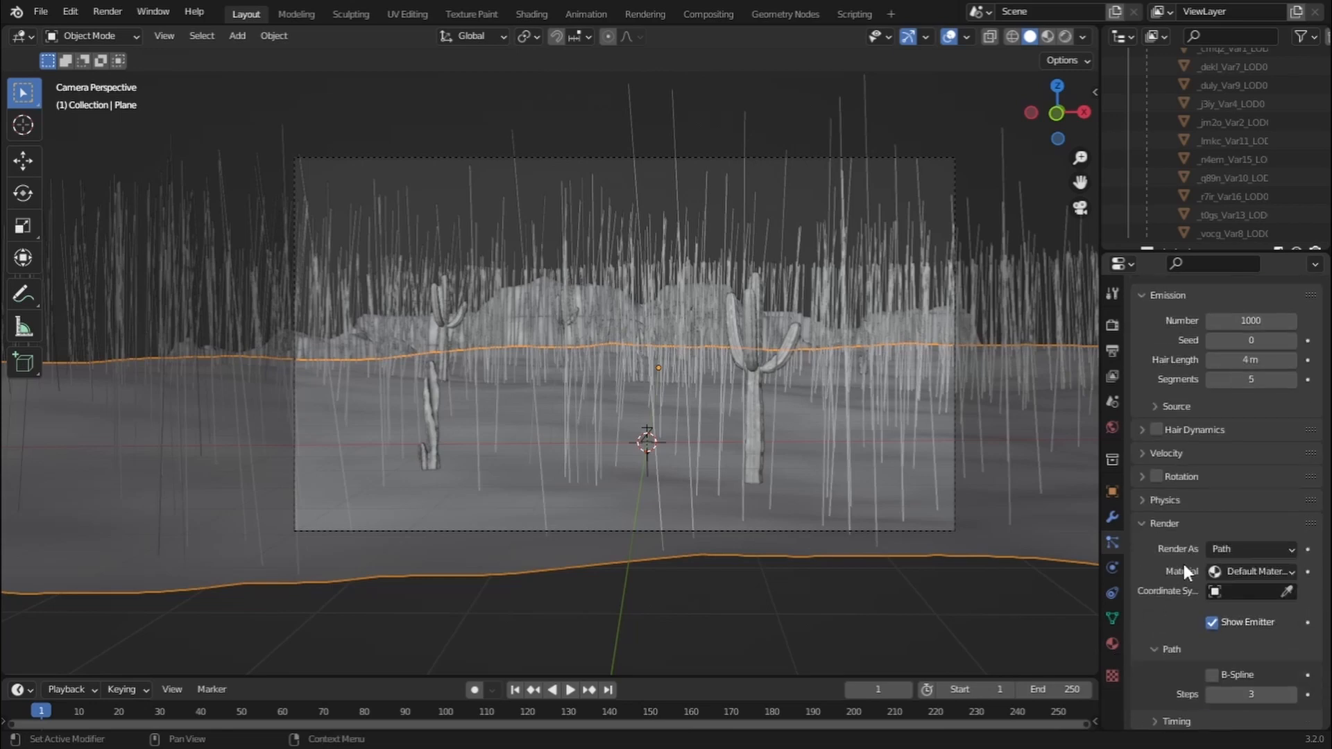
{"action": "left_click", "coordinate": [1237, 547]}
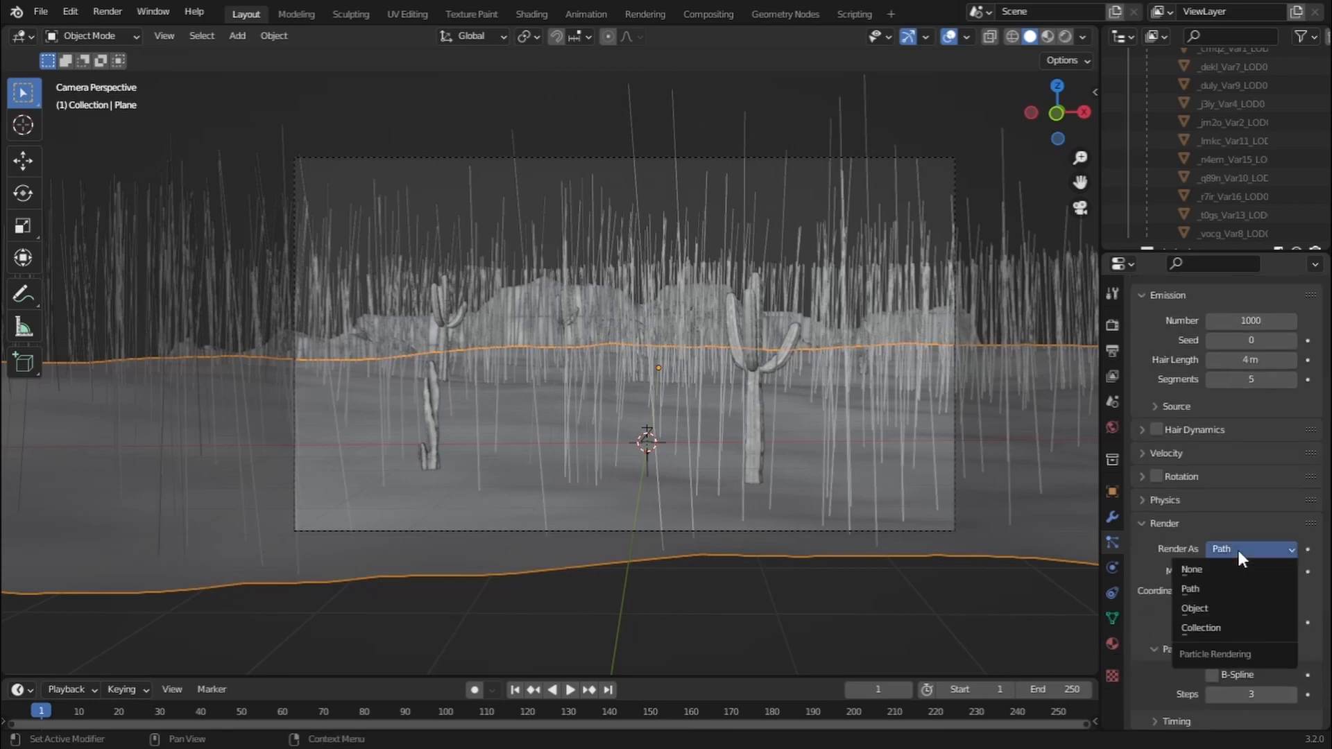
{"action": "left_click", "coordinate": [1204, 625]}
{"action": "scroll", "coordinate": [1206, 617], "scroll_direction": "down", "scroll_amount": 2}
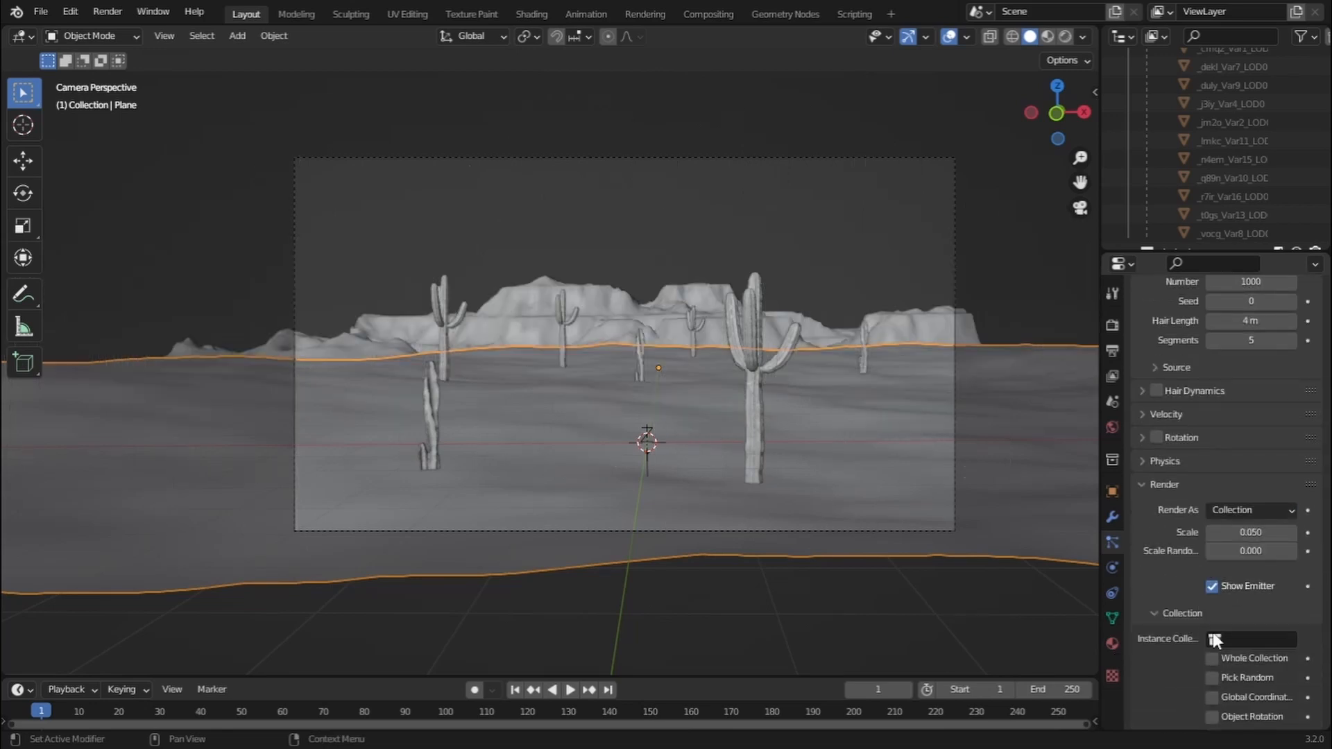
{"action": "left_click", "coordinate": [1249, 639]}
{"action": "left_click", "coordinate": [1172, 466]}
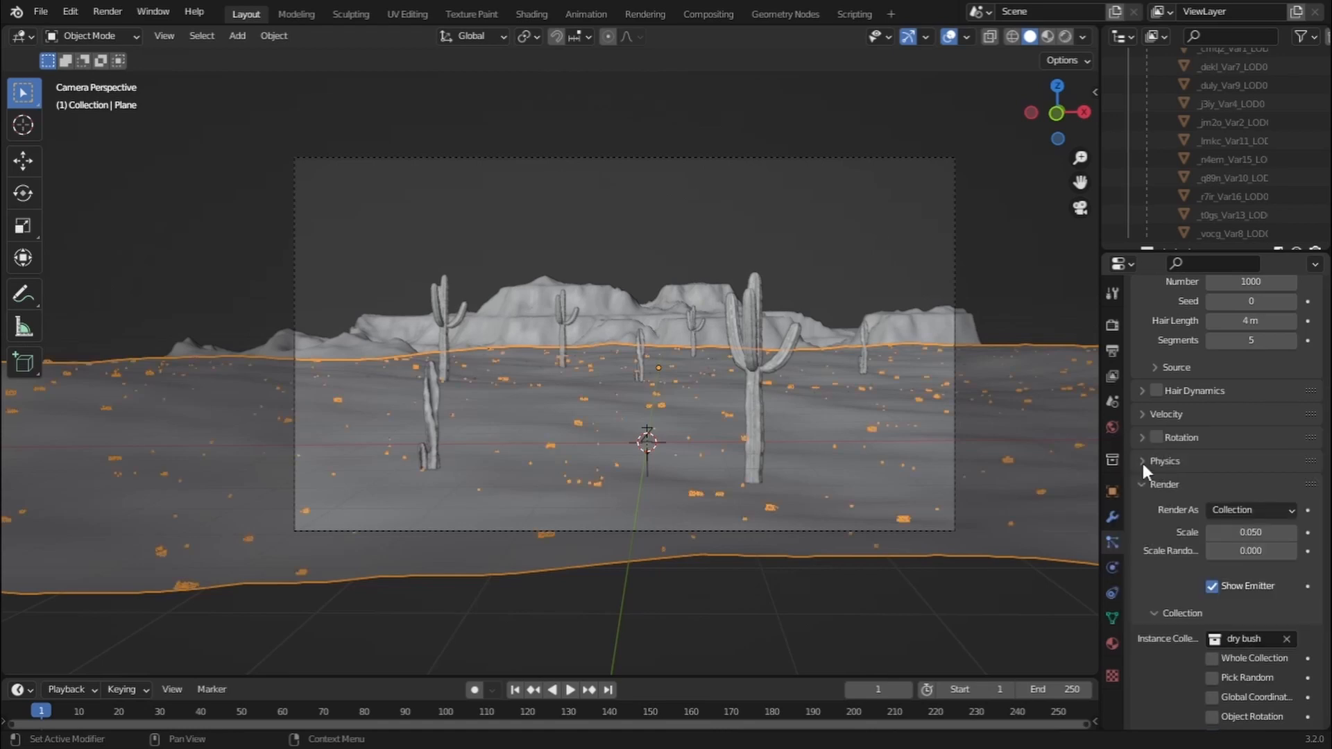
{"action": "scroll", "coordinate": [1242, 527], "scroll_direction": "down", "scroll_amount": 4}
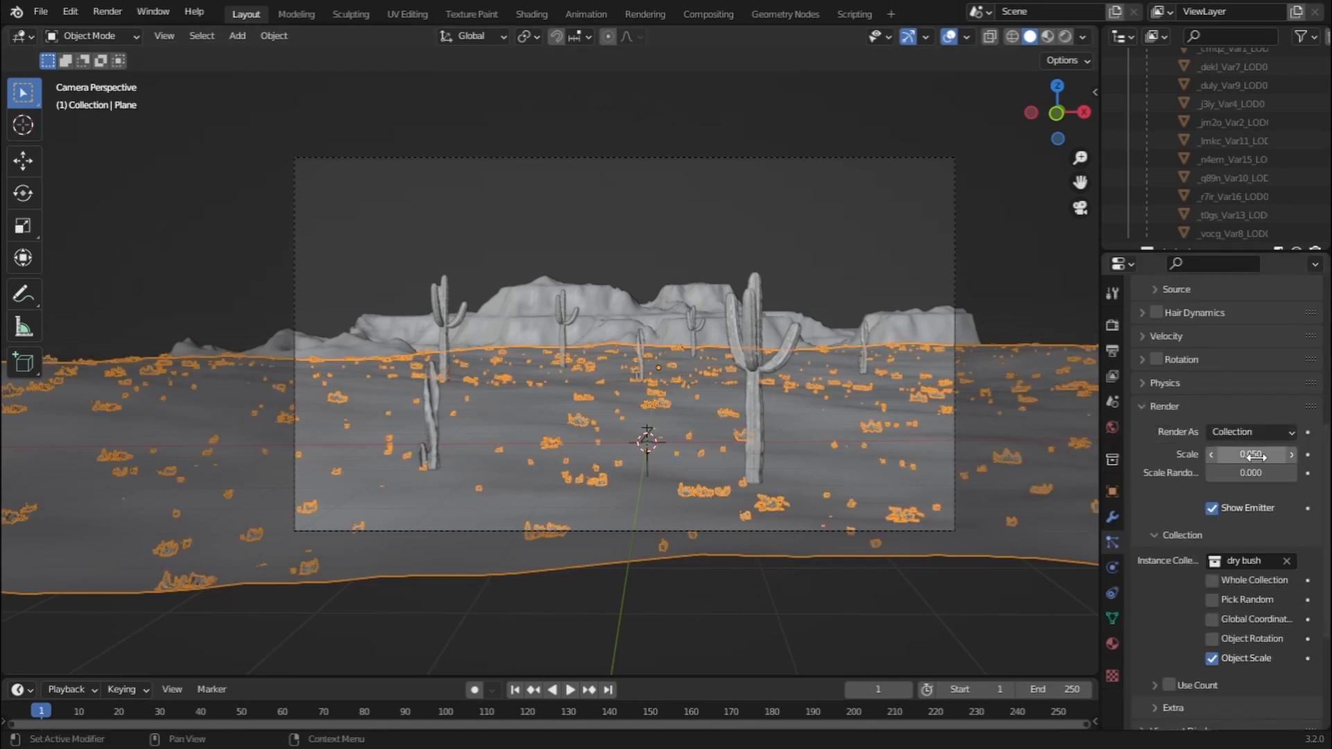
{"action": "left_click_drag", "start_coordinate": [1257, 454], "coordinate": [1276, 454]}
In the ground plane's Edit Mode, select the vertices within the camera frame and assign them to a new vertex group named "dry bush"
{"action": "left_click", "coordinate": [90, 37]}
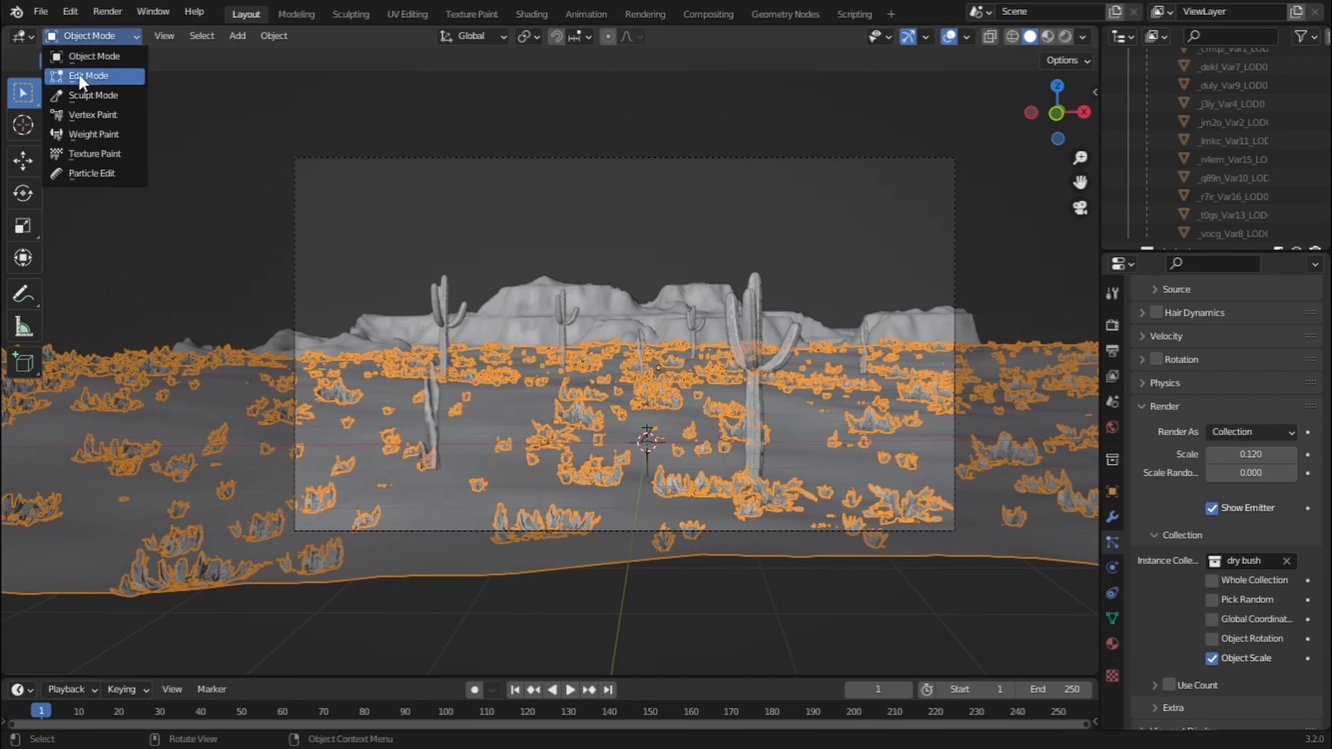
{"action": "left_click", "coordinate": [79, 73]}
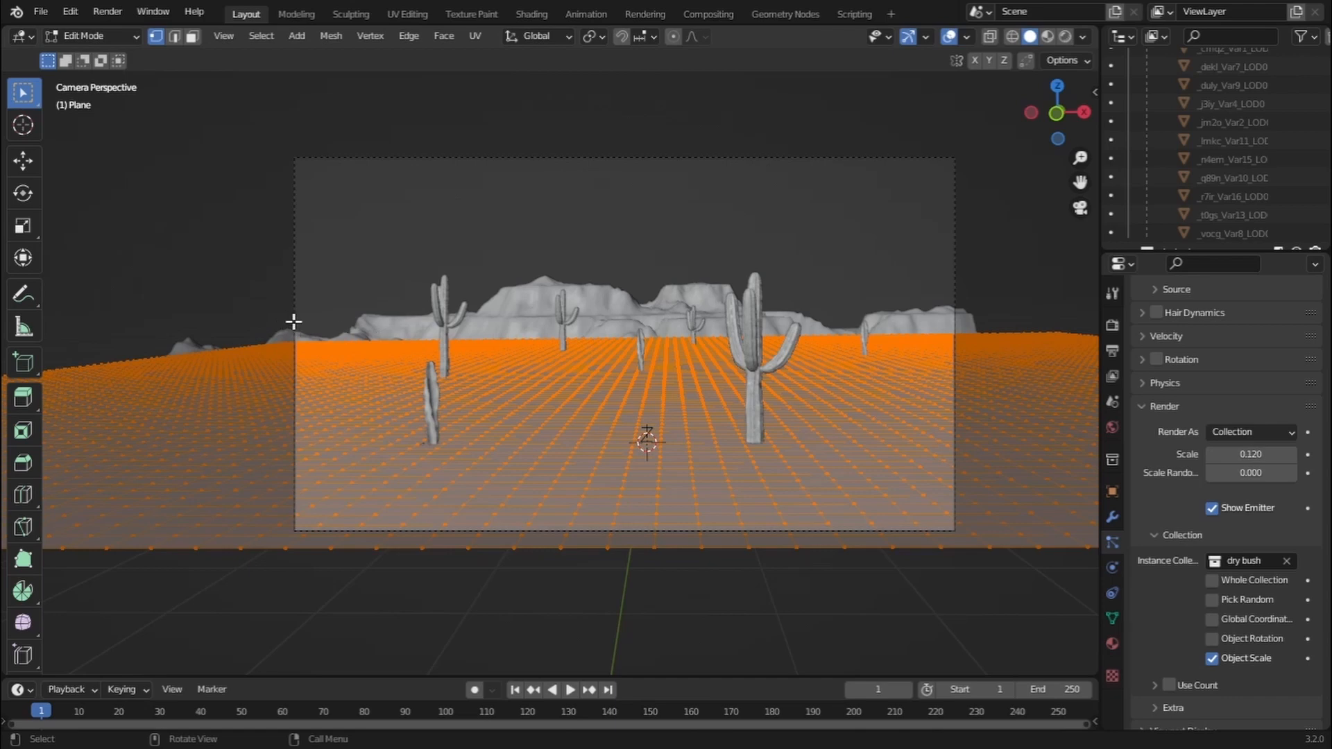
{"action": "left_click_drag", "start_coordinate": [414, 429], "coordinate": [960, 586]}
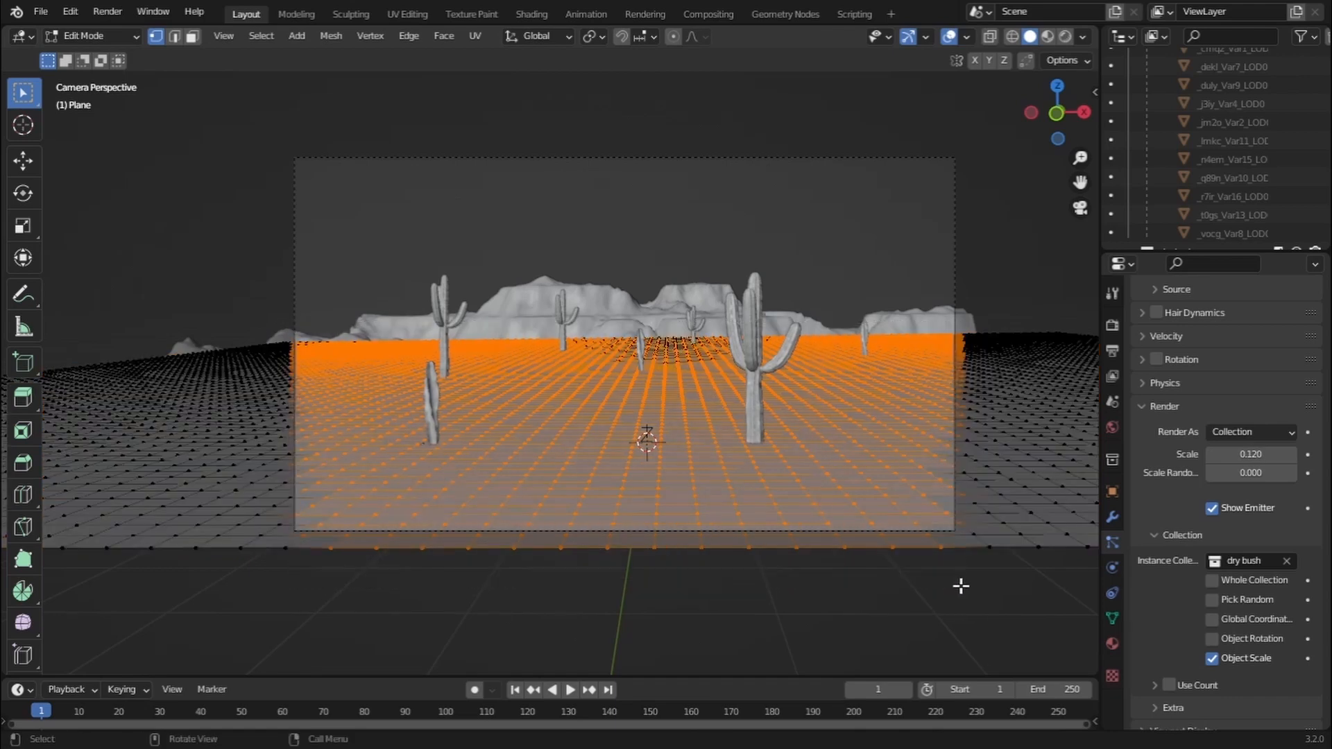
{"action": "left_click", "coordinate": [1112, 616]}
{"action": "left_click", "coordinate": [1306, 345]}
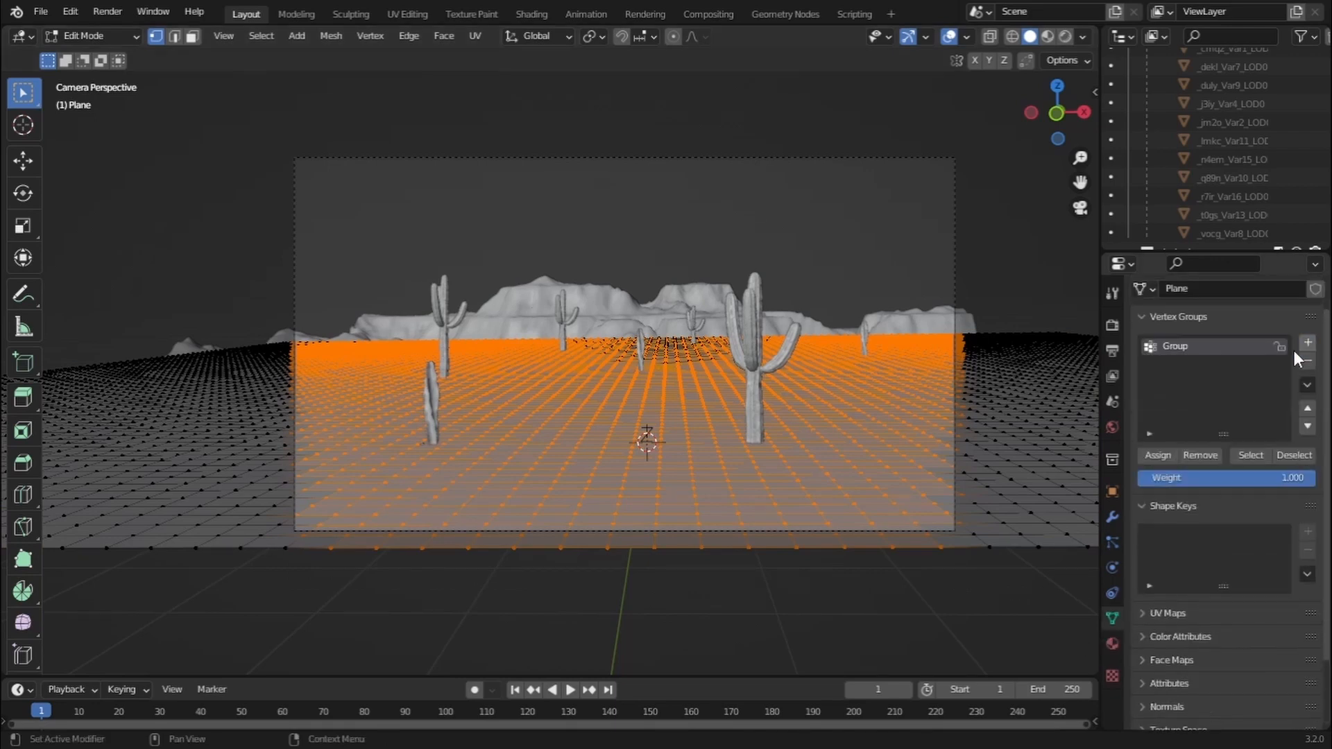
{"action": "double_click", "coordinate": [1179, 347]}
{"action": "type", "text": "dry bush"}
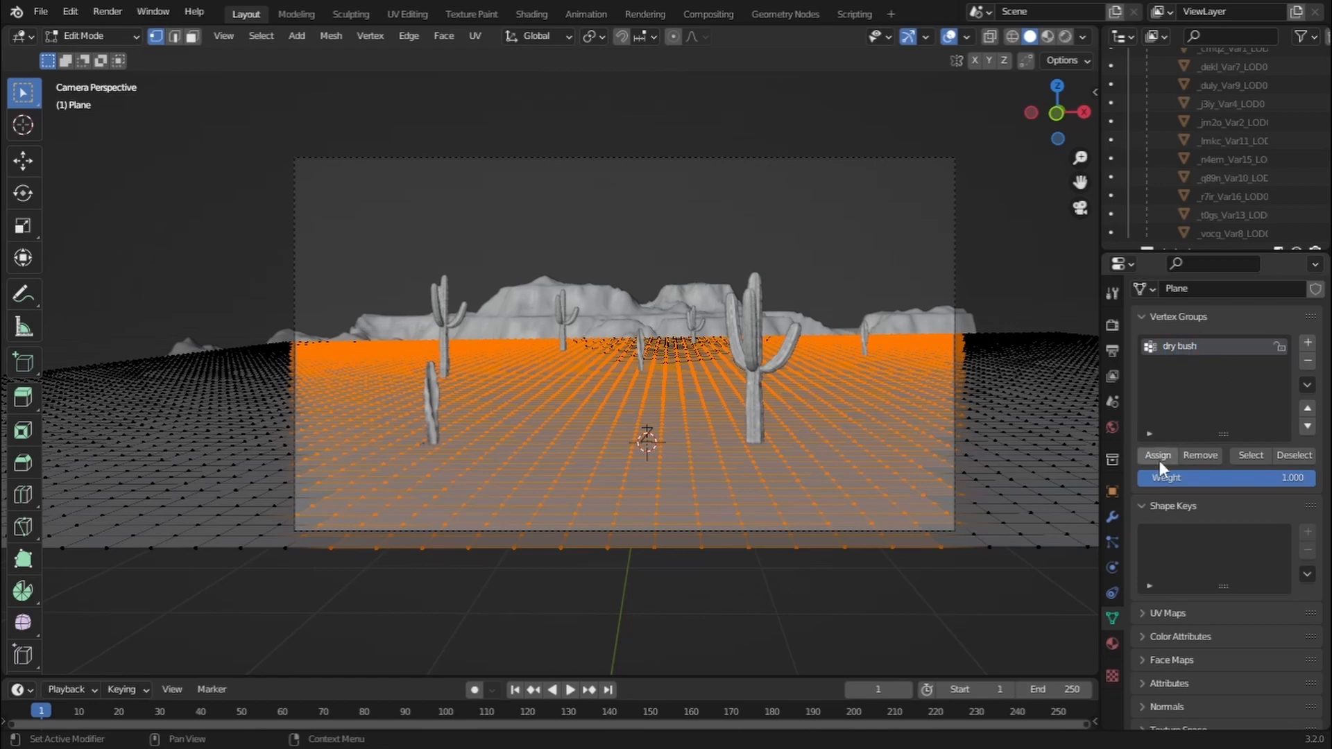
{"action": "left_click", "coordinate": [1158, 456]}
{"action": "key", "text": "Tab"}
Set the ground's particle system to use the "dry bush" vertex group for Density, Length and Clump
{"action": "left_click", "coordinate": [1111, 541]}
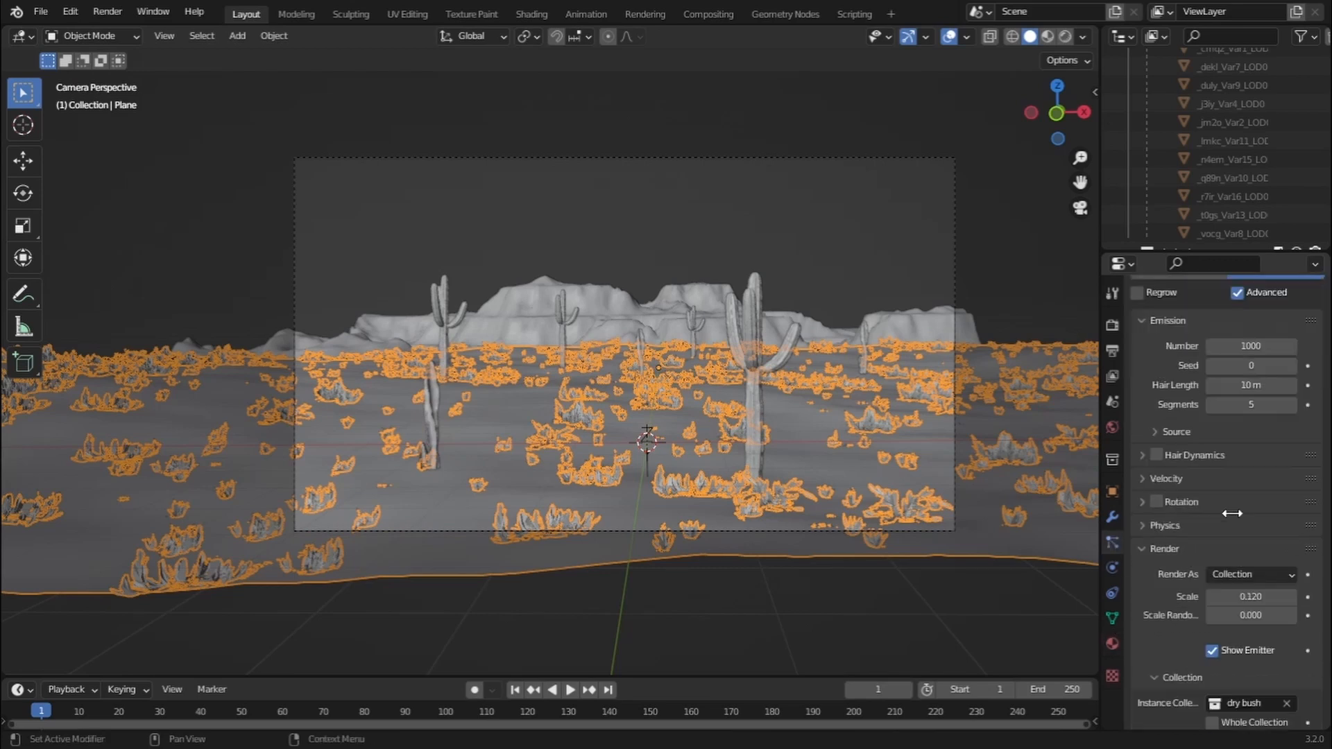
{"action": "scroll", "coordinate": [1232, 513], "scroll_direction": "down", "scroll_amount": 10}
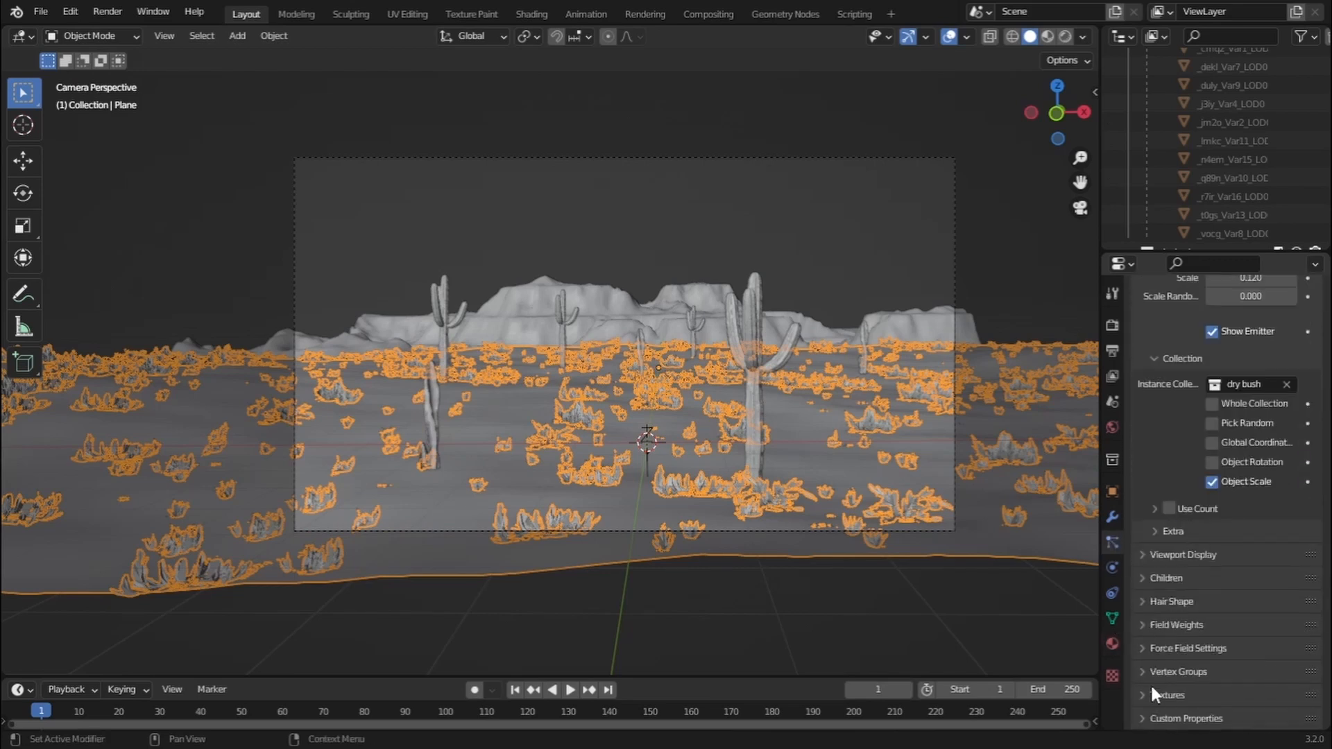
{"action": "left_click", "coordinate": [1147, 671]}
{"action": "scroll", "coordinate": [1205, 598], "scroll_direction": "down", "scroll_amount": 5}
{"action": "left_click", "coordinate": [1221, 531]}
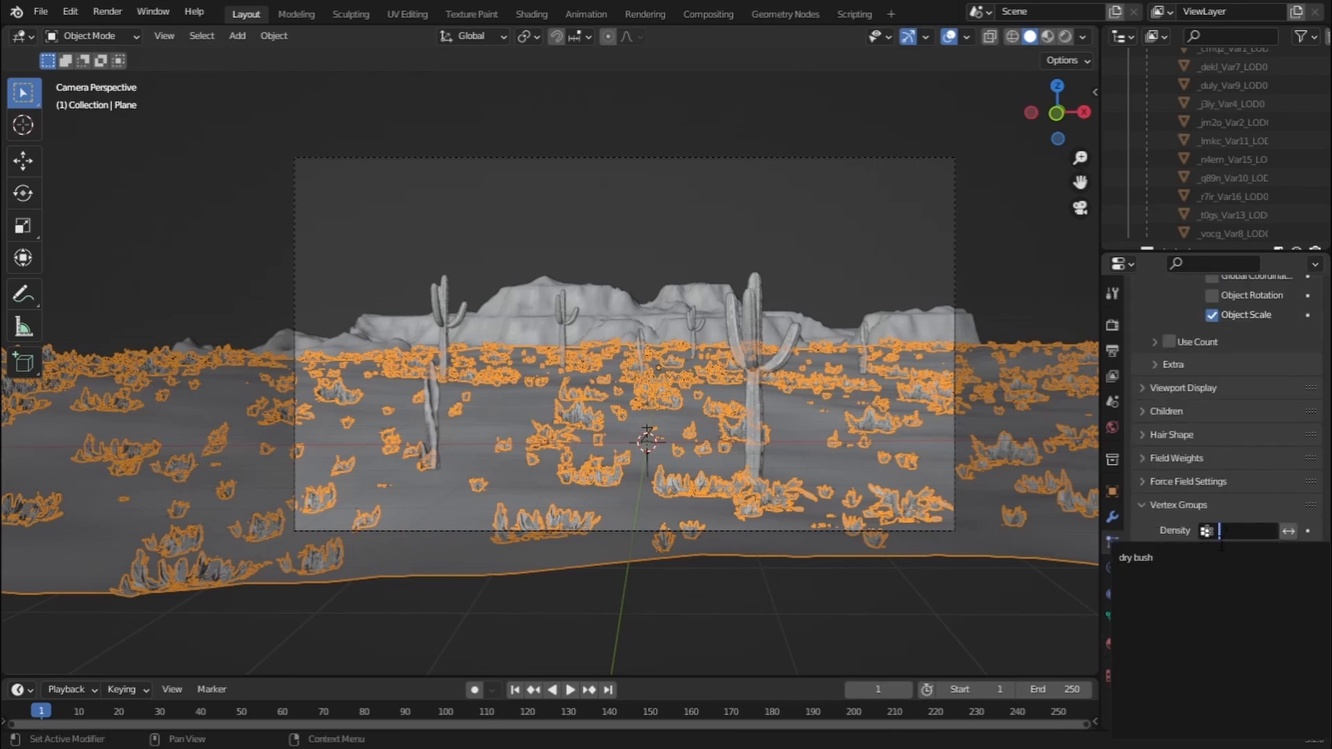
{"action": "left_click", "coordinate": [1213, 555]}
{"action": "left_click", "coordinate": [1221, 550]}
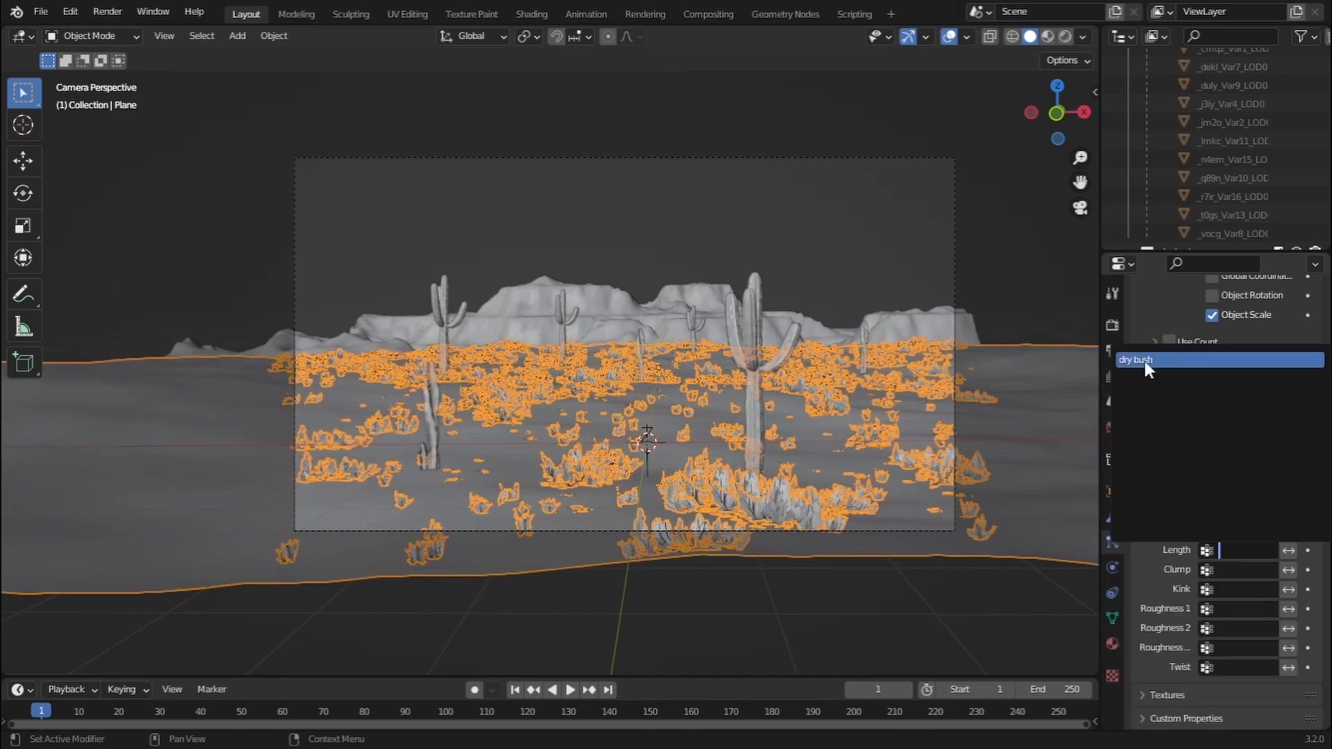
{"action": "left_click", "coordinate": [1145, 361]}
{"action": "left_click", "coordinate": [1235, 568]}
{"action": "left_click", "coordinate": [1144, 379]}
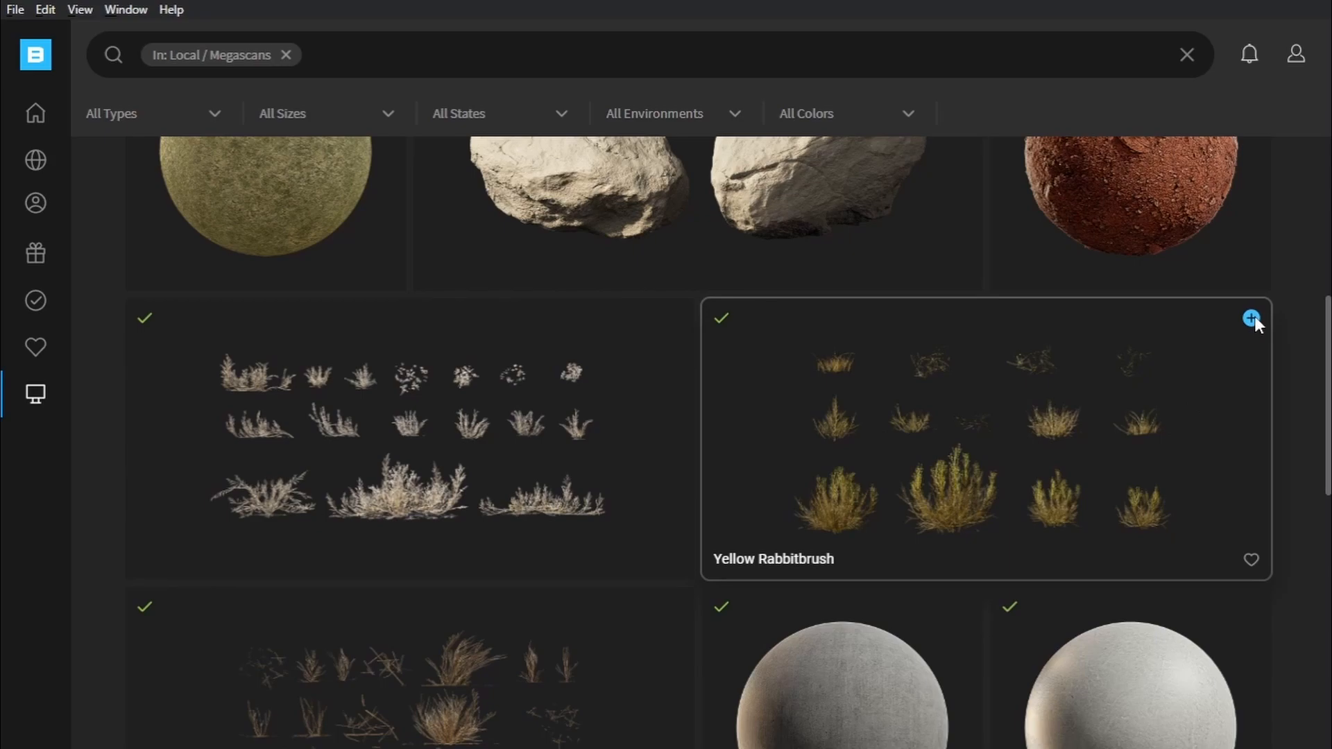
Switch to Quixel Bridge and export the Yellow Rabbitbrush and Grass Clumps assets to Blender
{"action": "left_click", "coordinate": [1251, 318]}
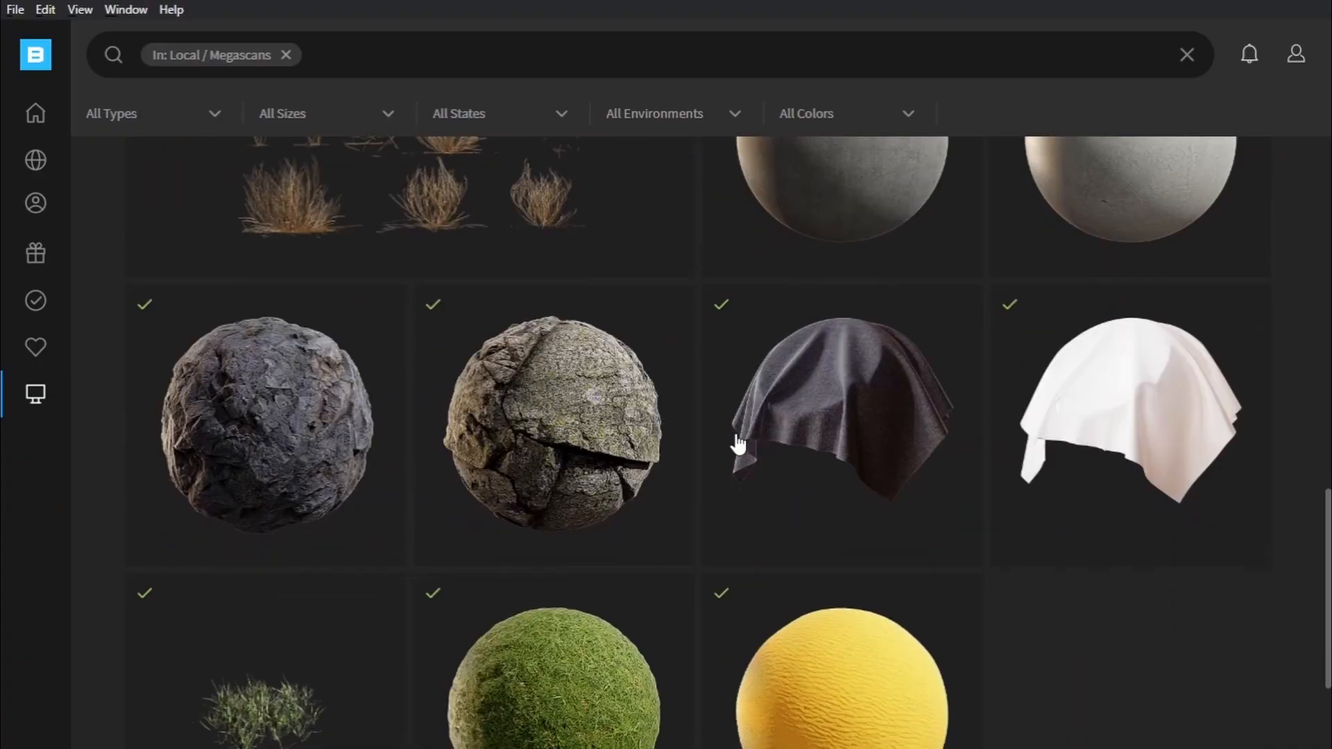
{"action": "scroll", "coordinate": [734, 446], "scroll_direction": "down", "scroll_amount": 3}
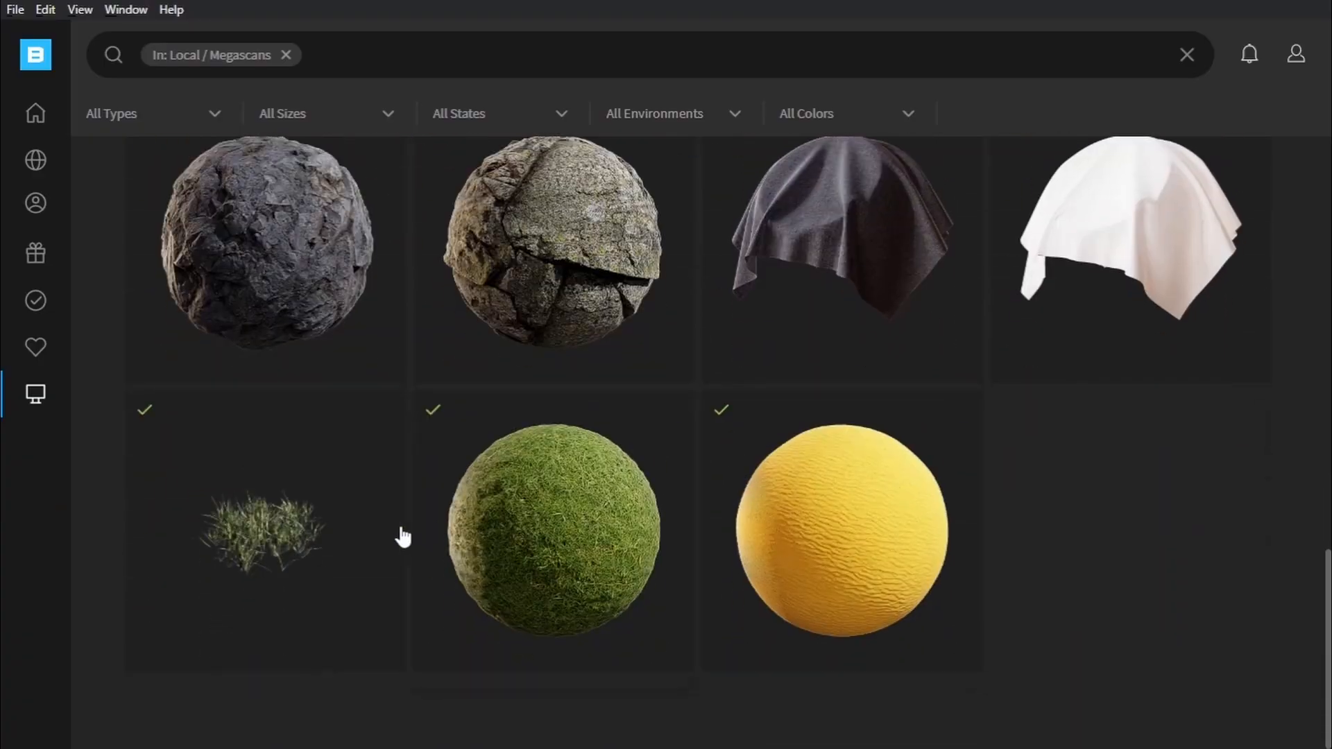
{"action": "mouse_move", "coordinate": [368, 491]}
{"action": "left_click", "coordinate": [387, 410]}
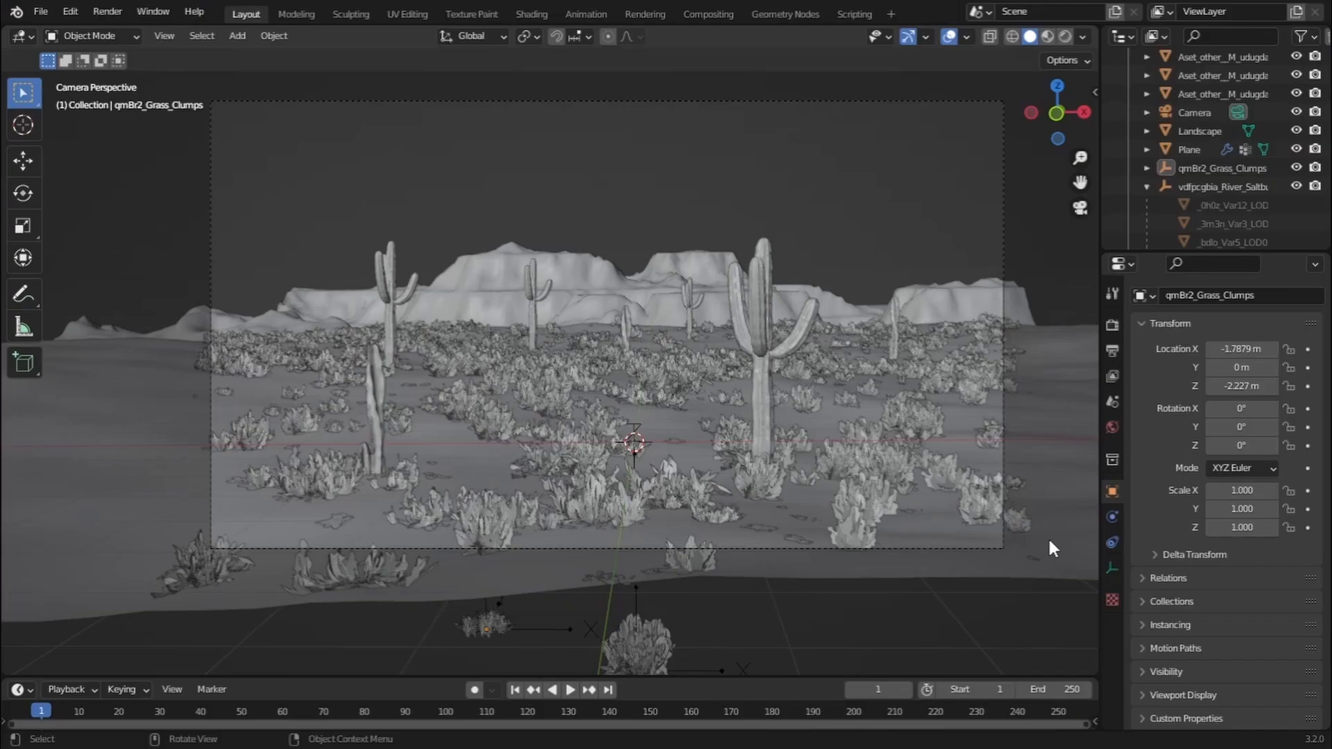
Enter Edit Mode on the ground plane, deselect all its vertices and add a second vertex group
{"action": "left_click", "coordinate": [1054, 524]}
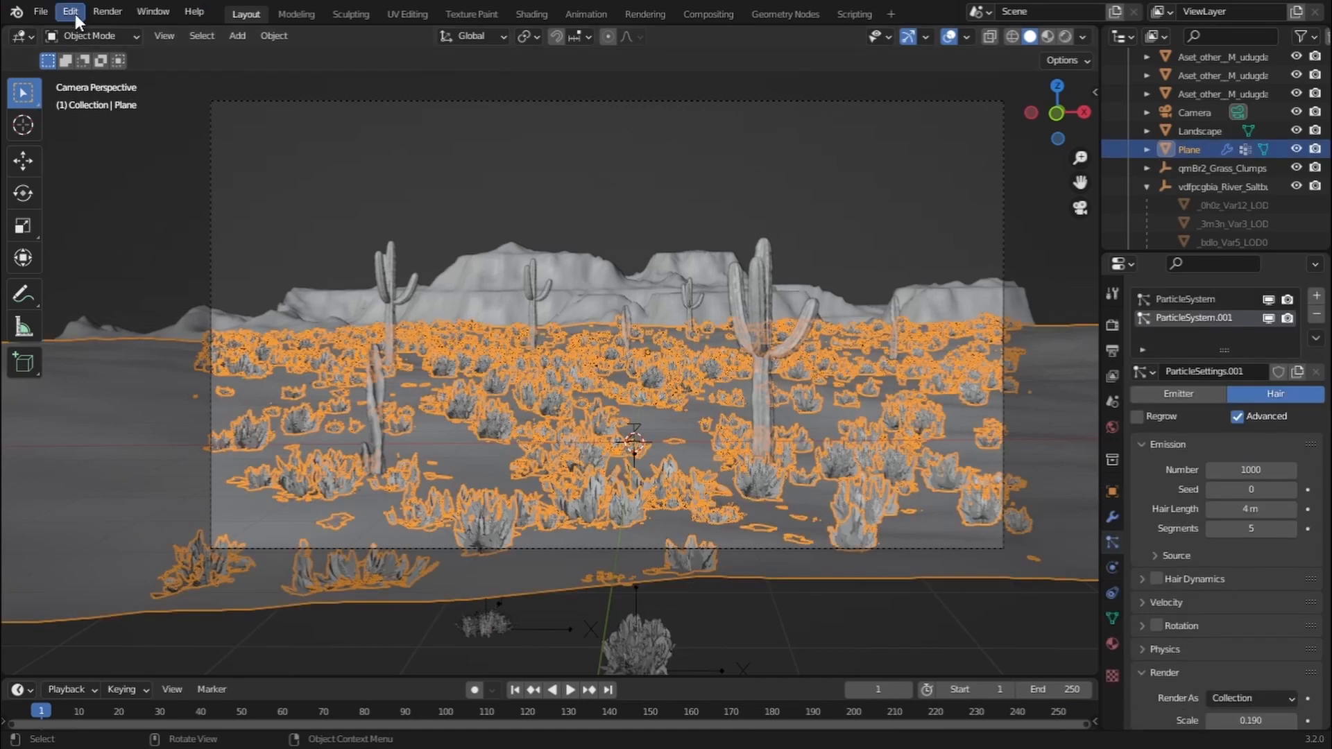
{"action": "left_click", "coordinate": [85, 36]}
{"action": "left_click", "coordinate": [86, 70]}
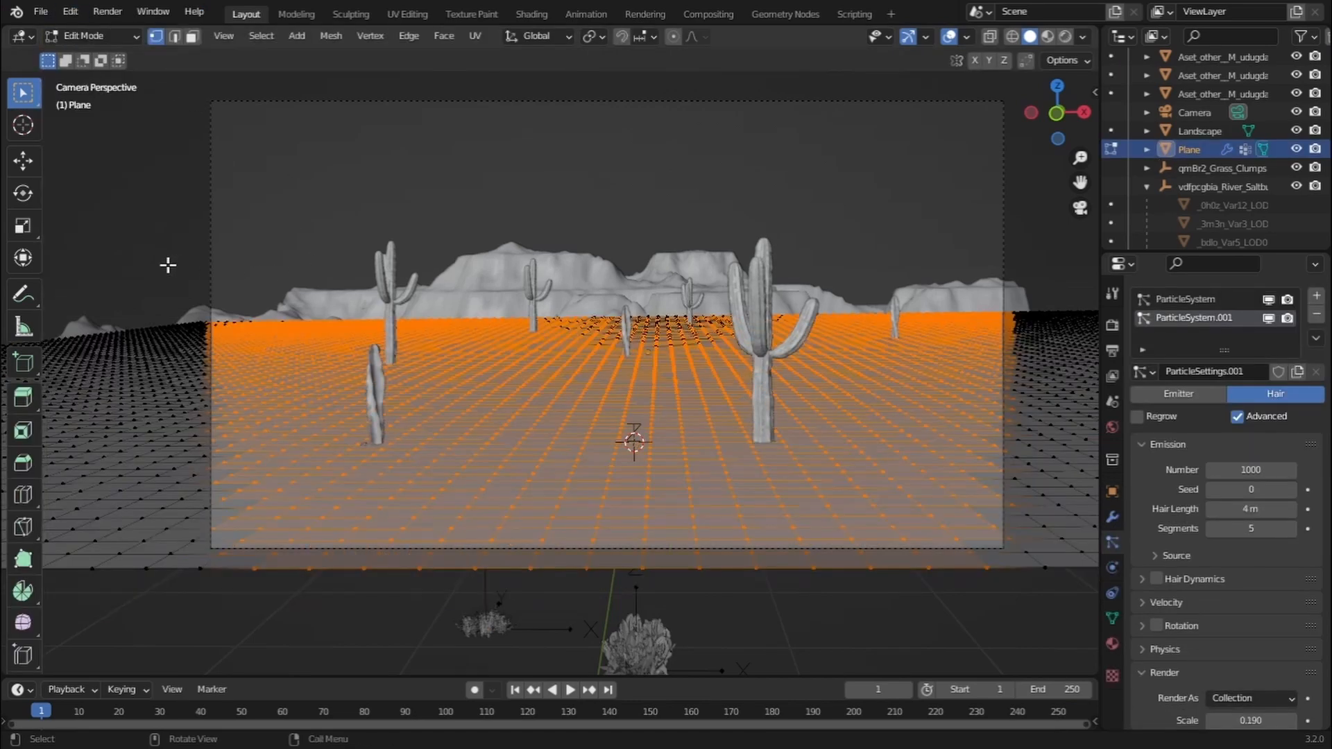
{"action": "key", "text": "alt+a"}
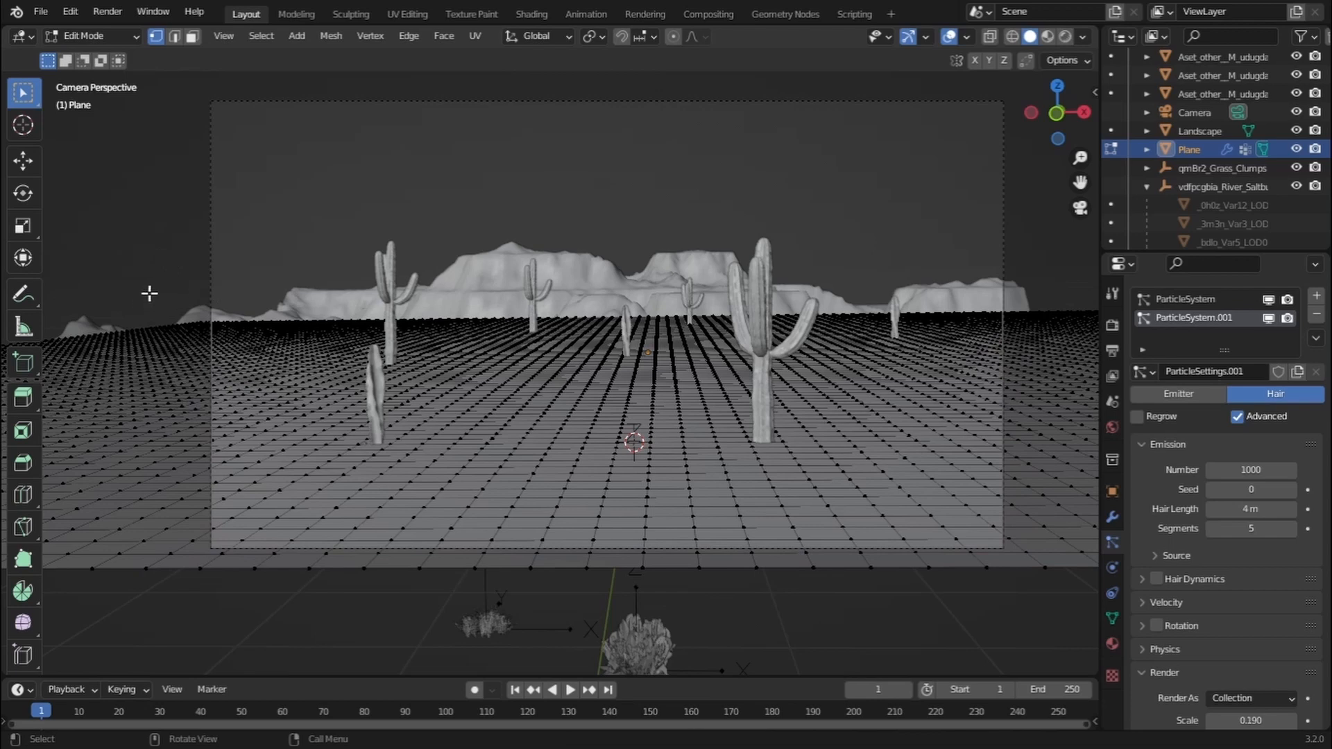
{"action": "left_click", "coordinate": [1112, 617]}
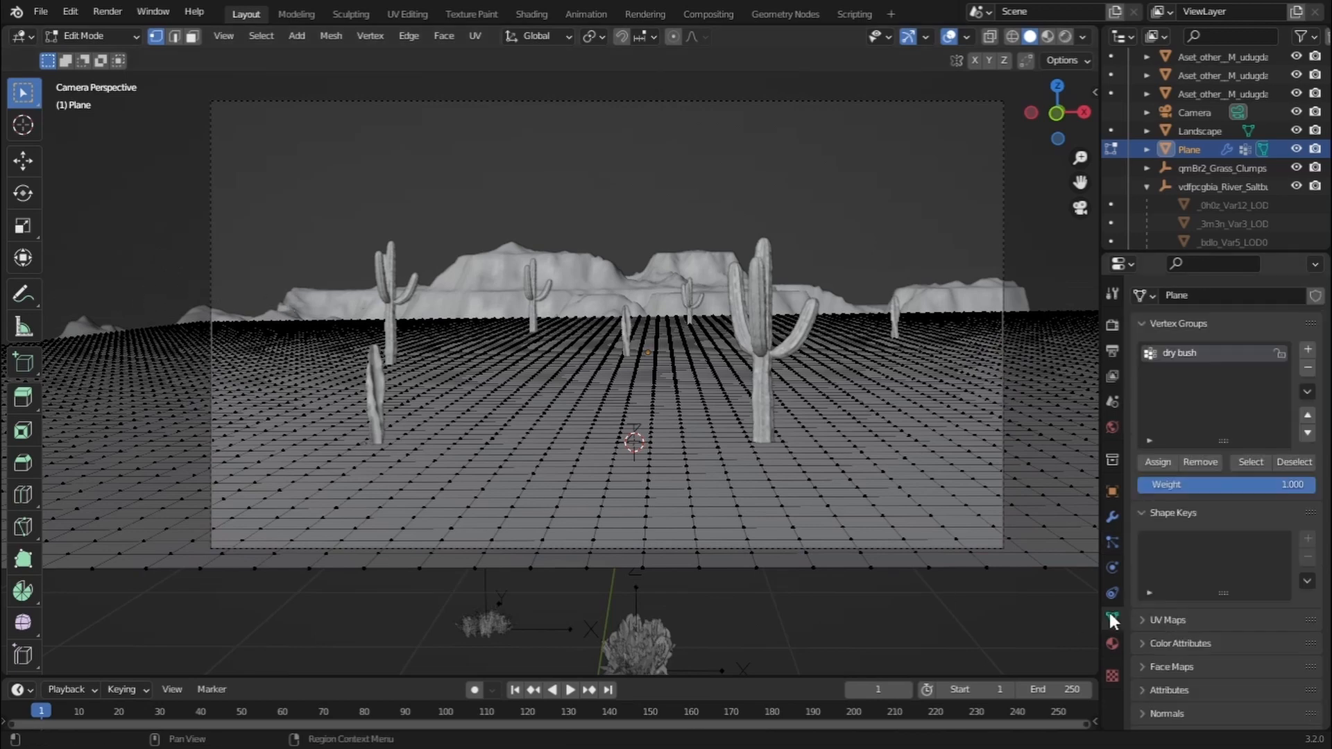
{"action": "left_click", "coordinate": [1306, 350]}
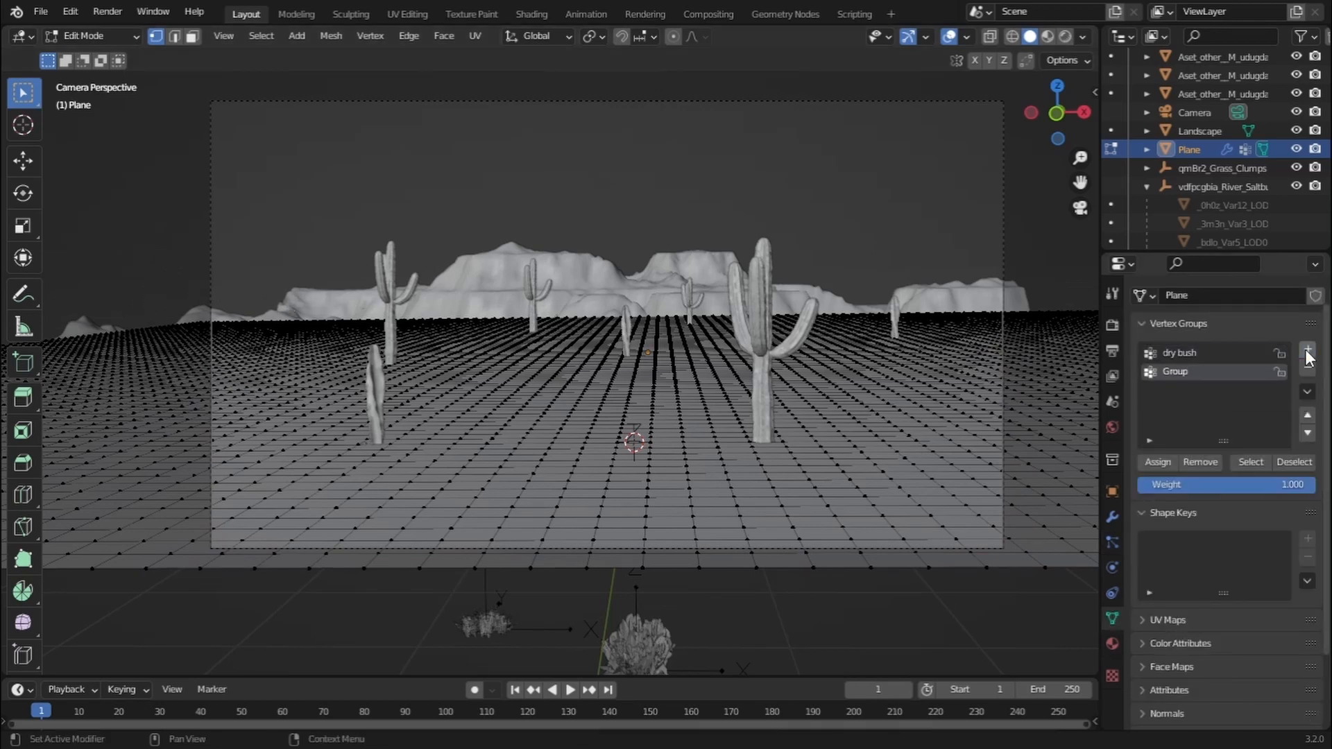
Select the ground vertices along both sides of the camera frame, assign them to the new vertex group and rename it "grass"
{"action": "left_click_drag", "start_coordinate": [194, 285], "coordinate": [457, 622]}
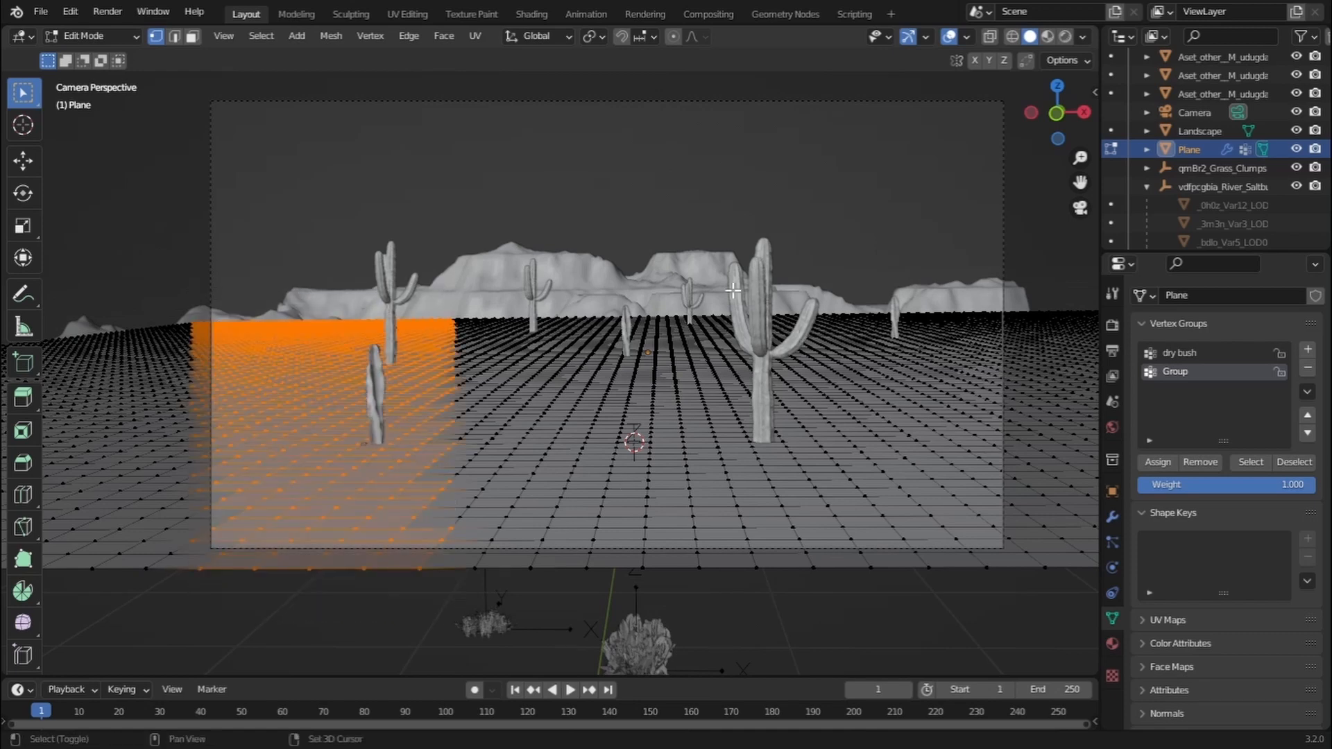
{"action": "left_click_drag", "start_coordinate": [731, 288], "coordinate": [1057, 619], "text": "shift"}
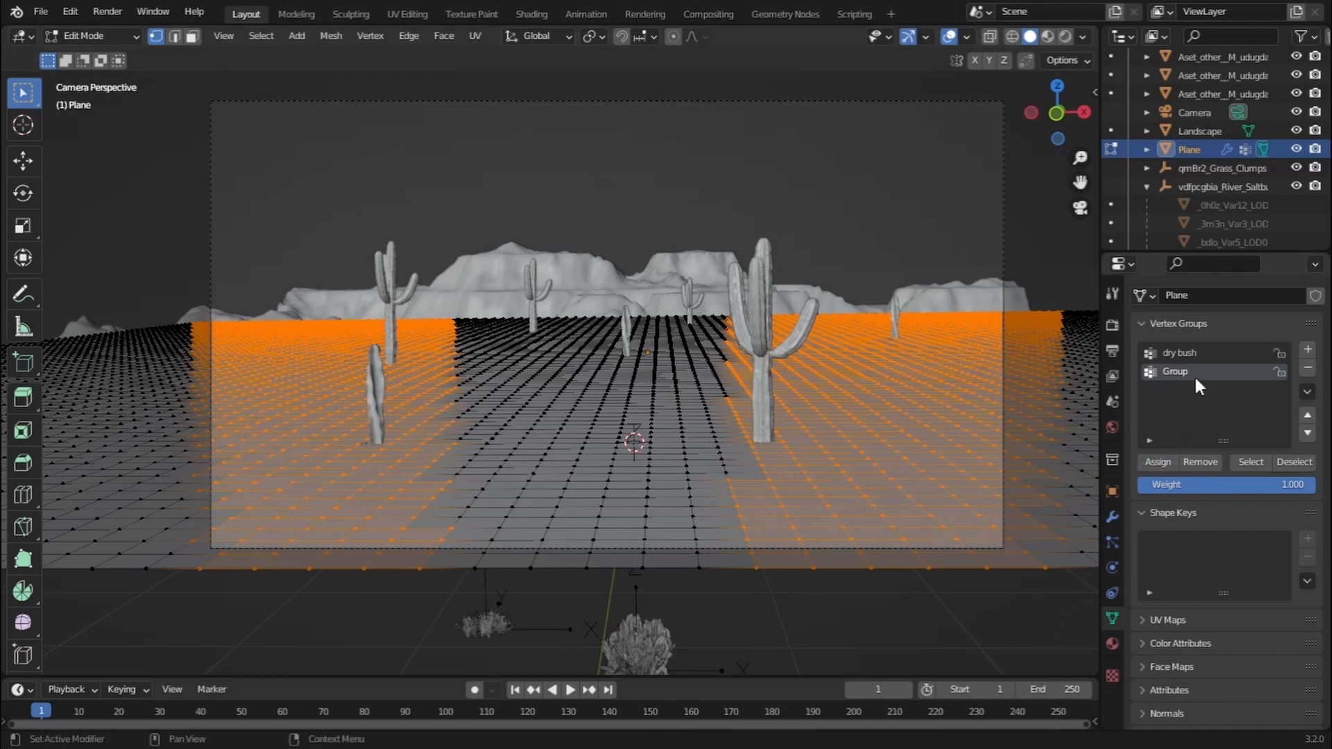
{"action": "type", "text": "grass"}
{"action": "key", "text": "Return"}
{"action": "key", "text": "Tab"}
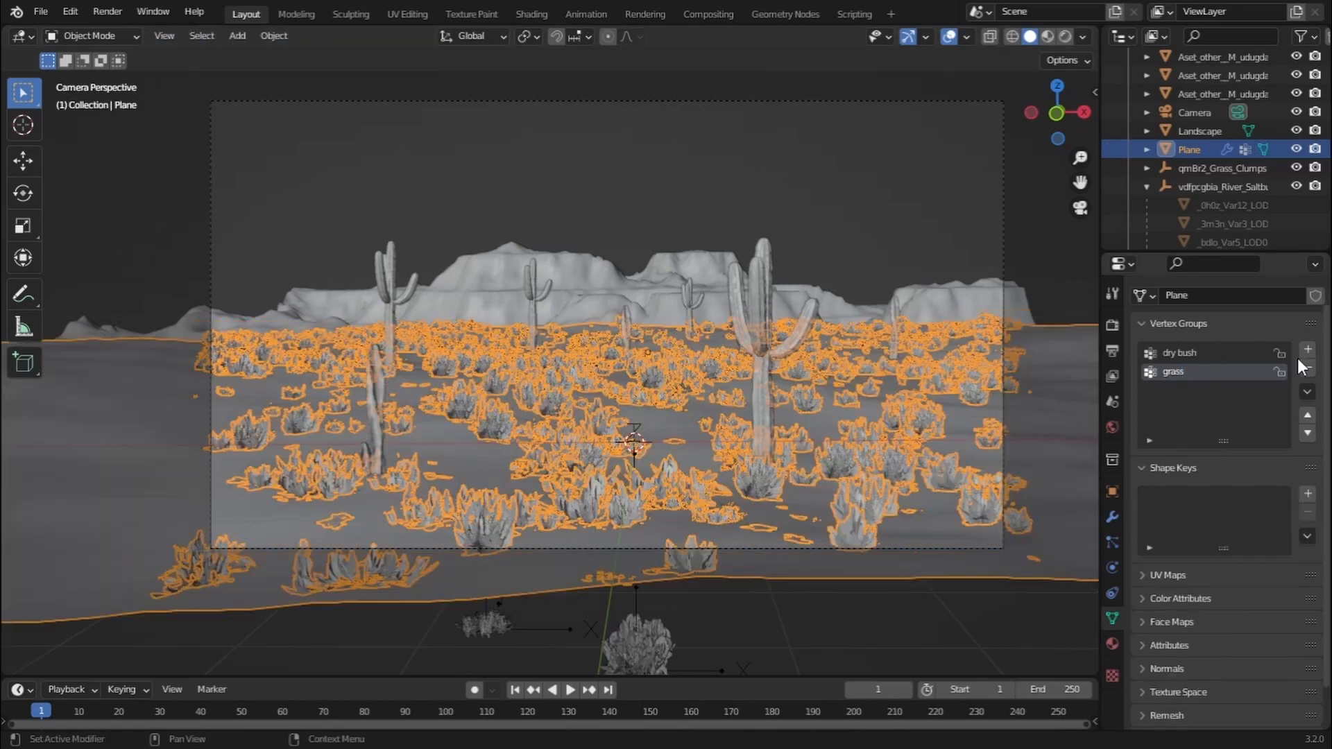
Add a third particle system to the ground plane, set it to Hair and render it as a collection
{"action": "left_click", "coordinate": [1111, 542]}
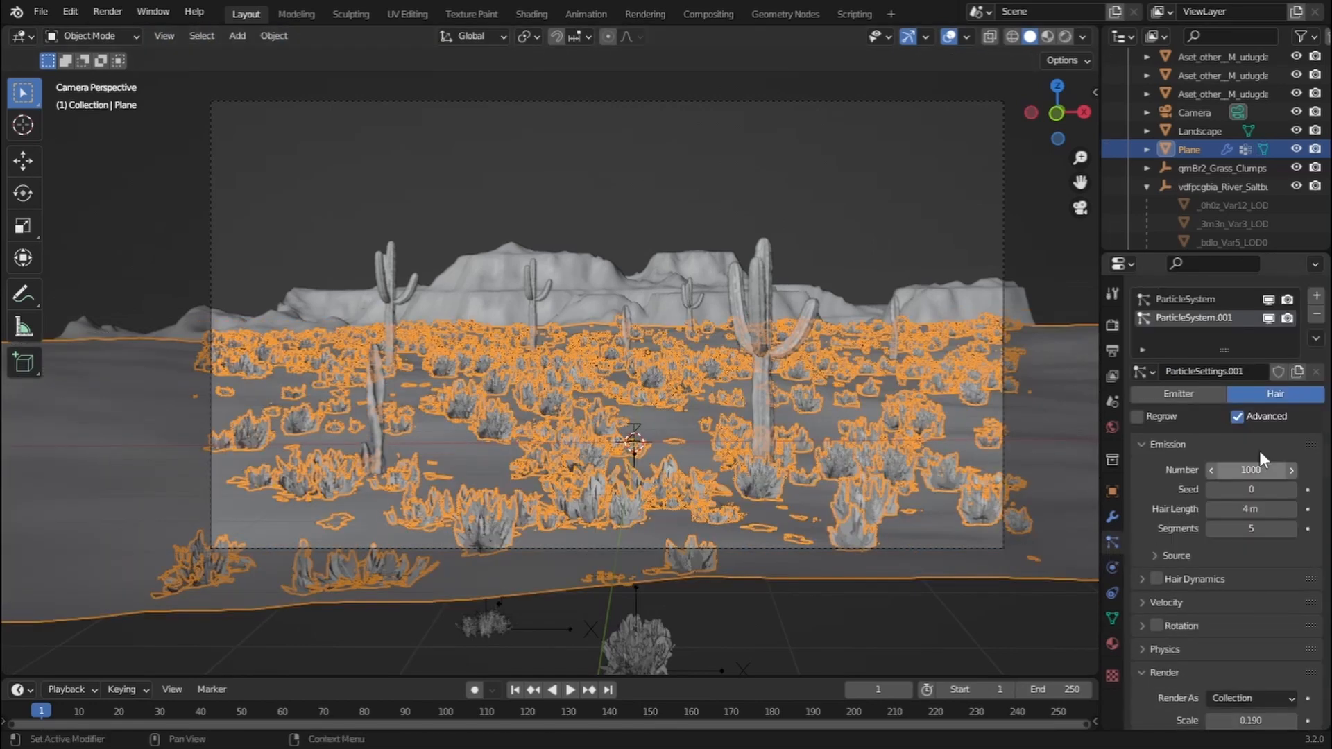
{"action": "left_click", "coordinate": [1316, 299]}
{"action": "left_click", "coordinate": [1286, 398]}
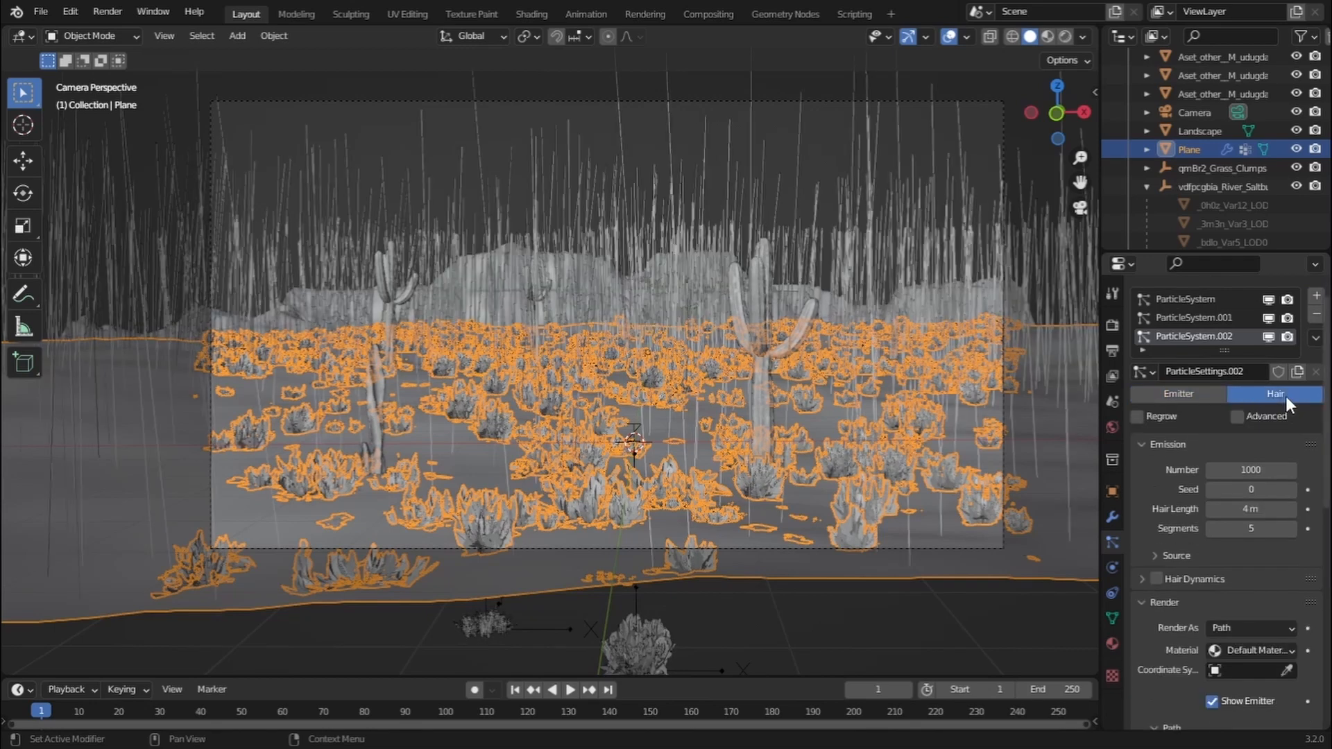
{"action": "left_click", "coordinate": [1262, 627]}
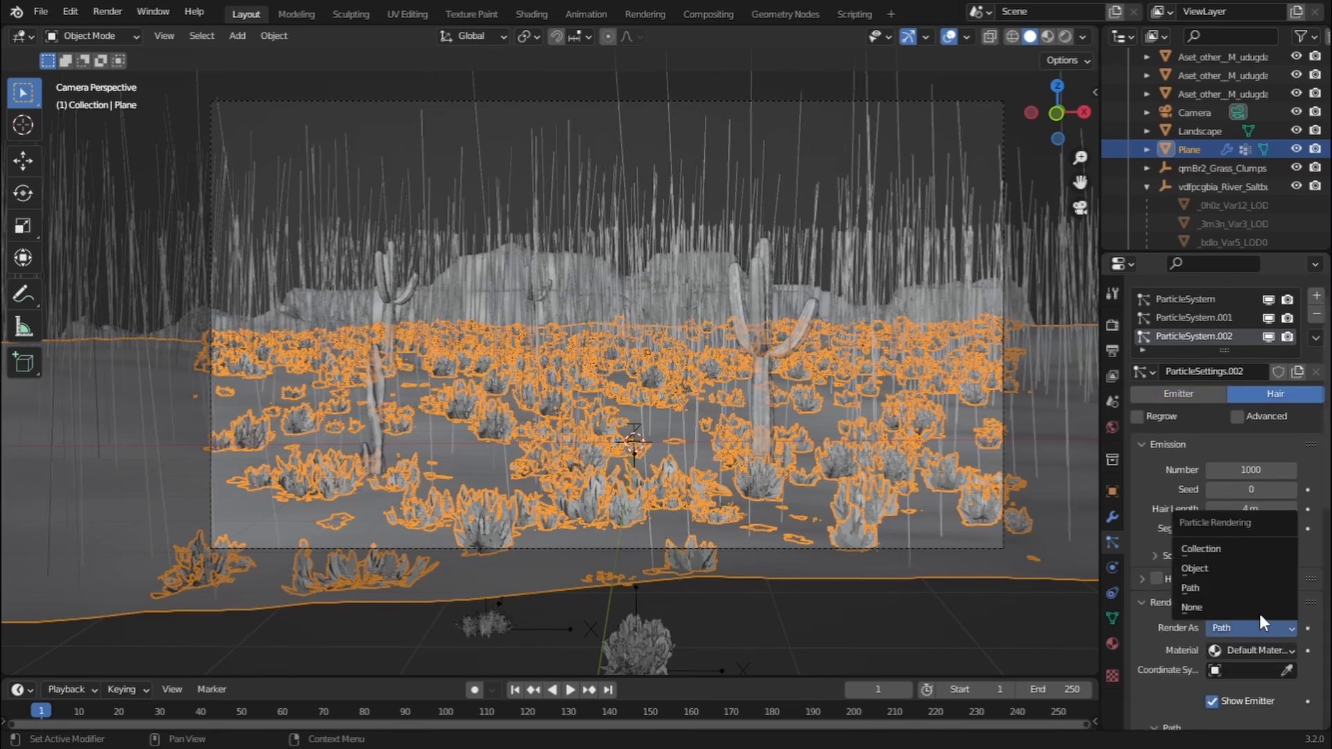
{"action": "left_click", "coordinate": [1221, 547]}
{"action": "scroll", "coordinate": [1222, 555], "scroll_direction": "down", "scroll_amount": 3}
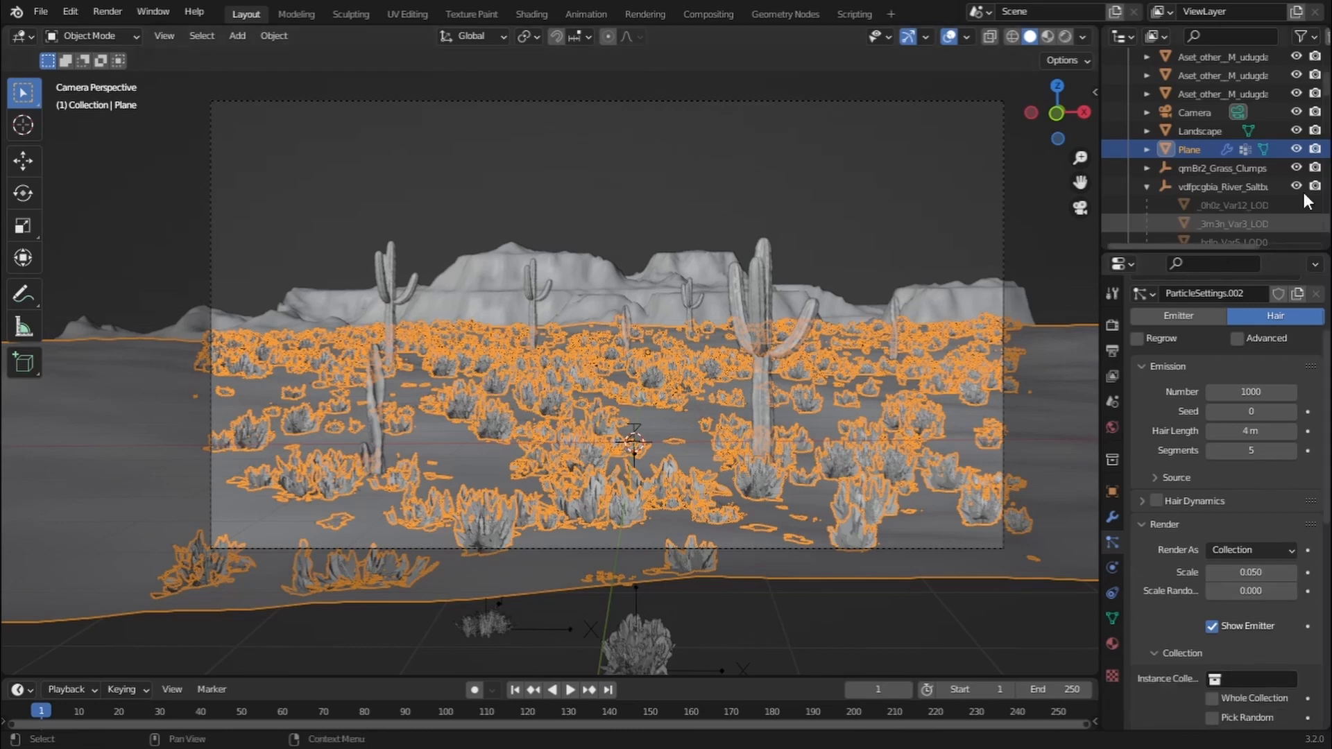
Select all the Grass Clumps variant meshes under their parent empty and move them to a new collection named "grass"
{"action": "left_click", "coordinate": [1207, 167]}
{"action": "left_click", "coordinate": [1146, 167]}
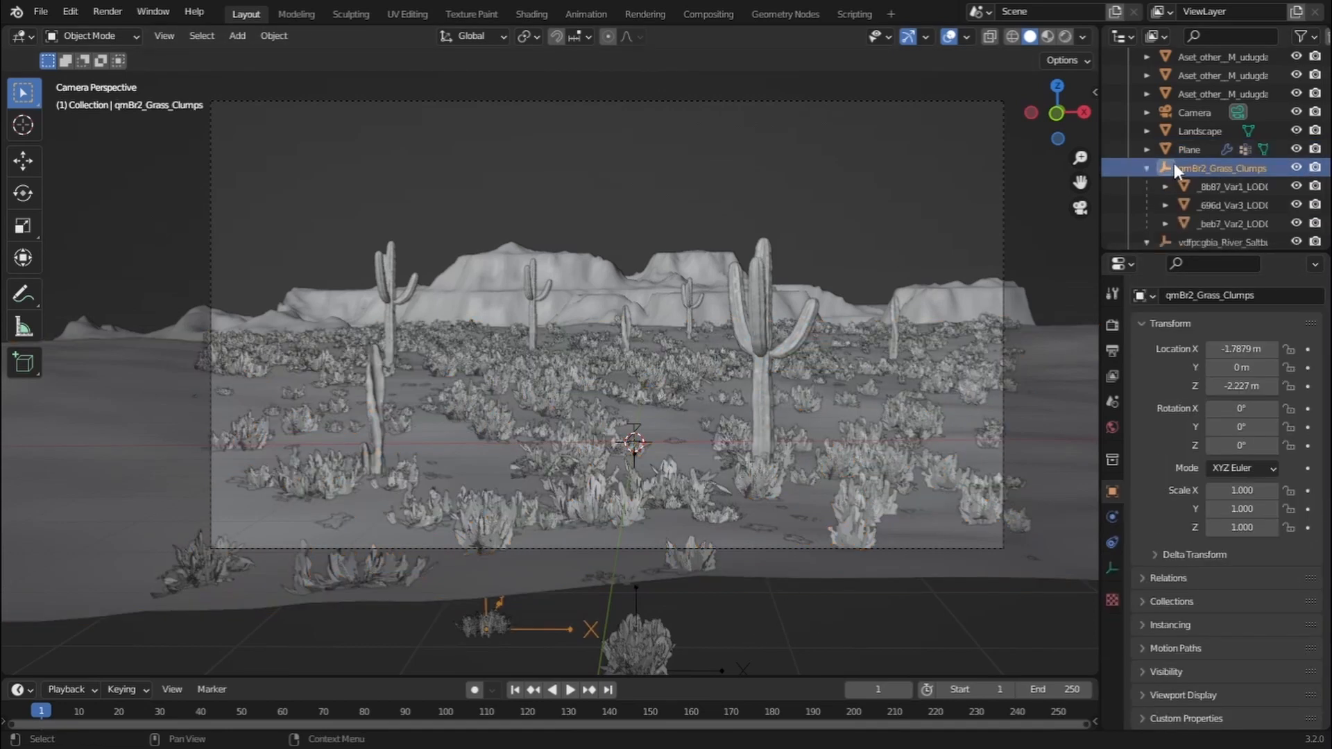
{"action": "left_click", "coordinate": [1200, 186]}
{"action": "left_click", "coordinate": [1234, 226], "text": "shift"}
{"action": "key", "text": "m"}
{"action": "left_click", "coordinate": [525, 363]}
{"action": "type", "text": "grass"}
{"action": "key", "text": "Return"}
Use "grass" as the instance collection of the ground's third particle system and set its render scale to 0.250
{"action": "left_click", "coordinate": [1189, 149]}
{"action": "scroll", "coordinate": [1238, 539], "scroll_direction": "down", "scroll_amount": 3}
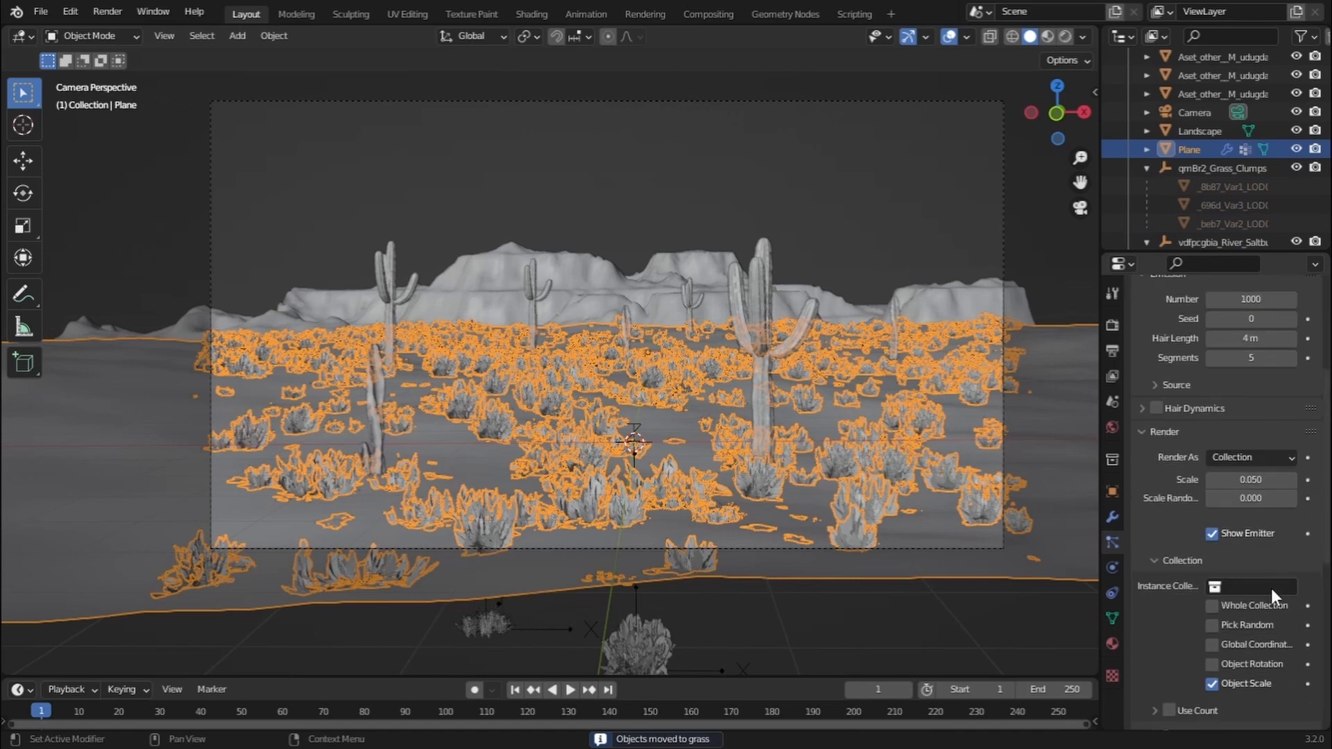
{"action": "left_click", "coordinate": [1271, 588]}
{"action": "left_click", "coordinate": [1197, 431]}
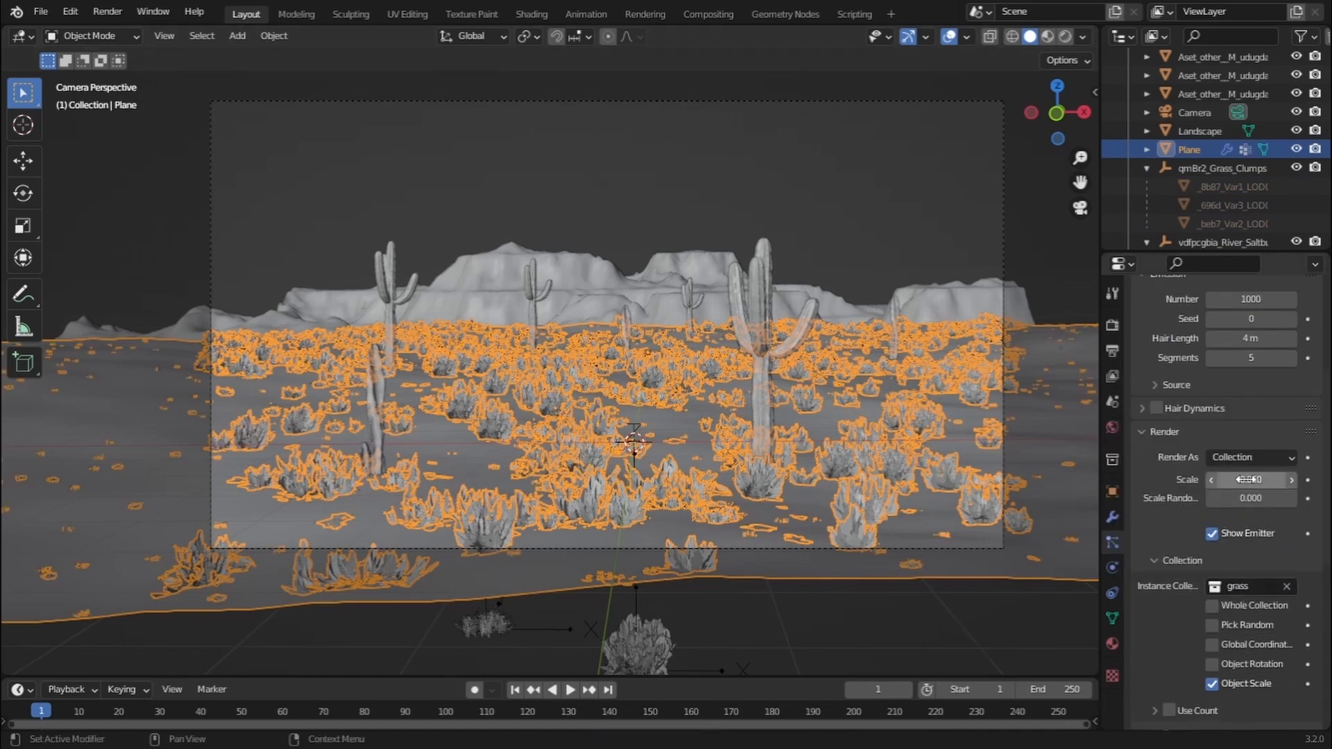
{"action": "left_click_drag", "start_coordinate": [1238, 479], "coordinate": [1271, 479]}
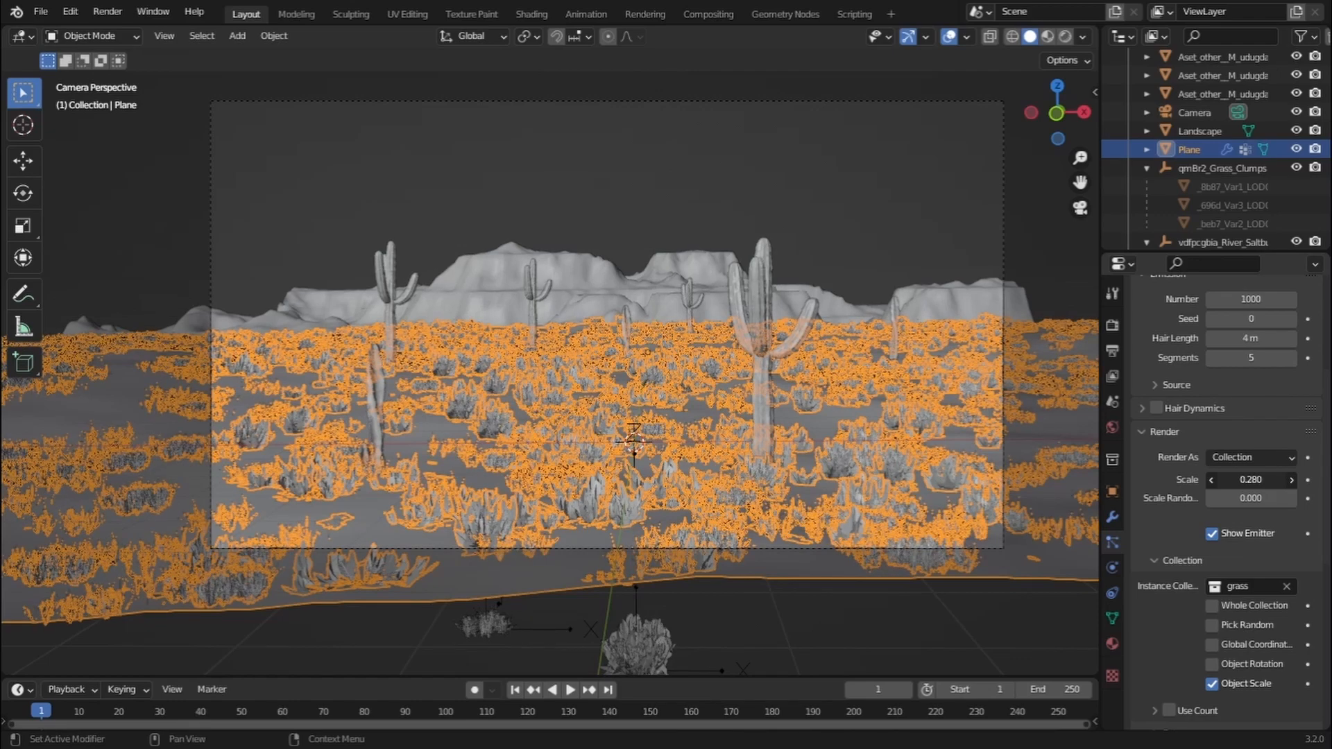
Assign the "grass" vertex group to Density, Length and Clump in the third particle system
{"action": "scroll", "coordinate": [1210, 488], "scroll_direction": "down", "scroll_amount": 10}
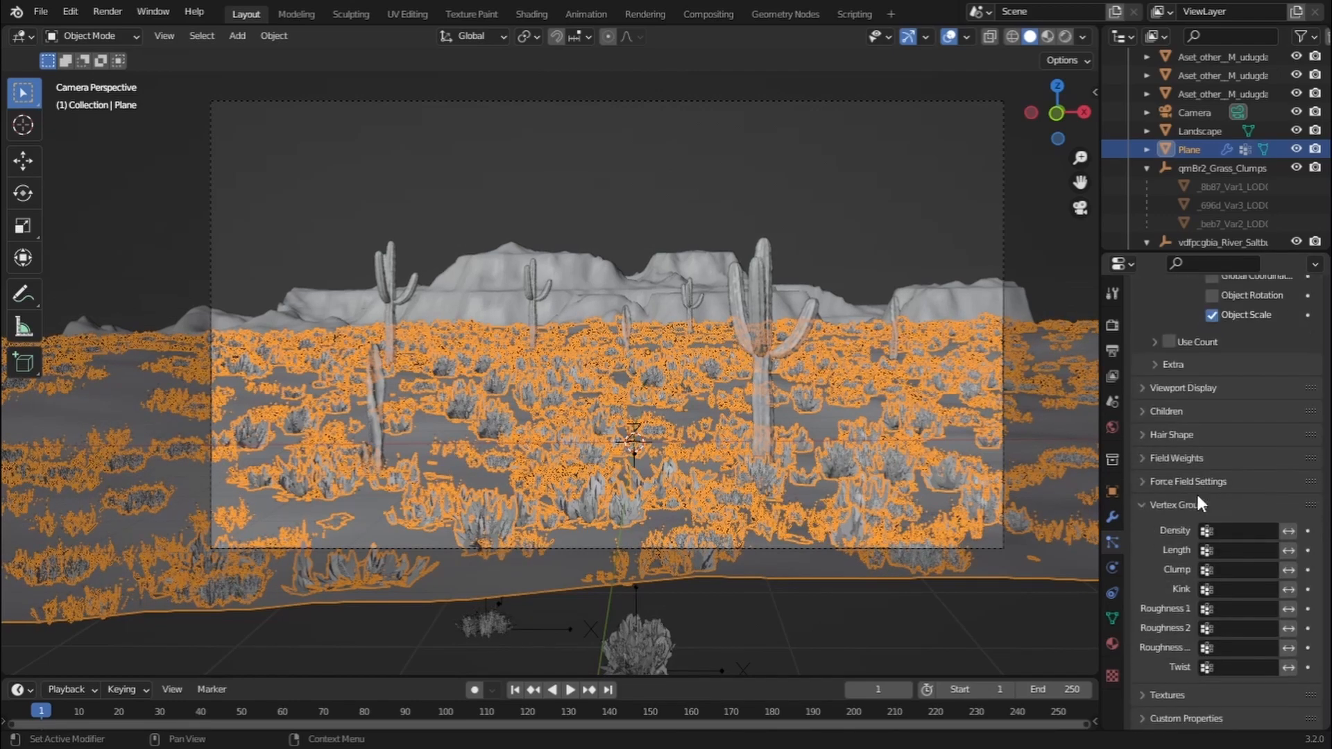
{"action": "left_click", "coordinate": [1229, 531]}
{"action": "left_click", "coordinate": [1224, 575]}
{"action": "left_click", "coordinate": [1225, 551]}
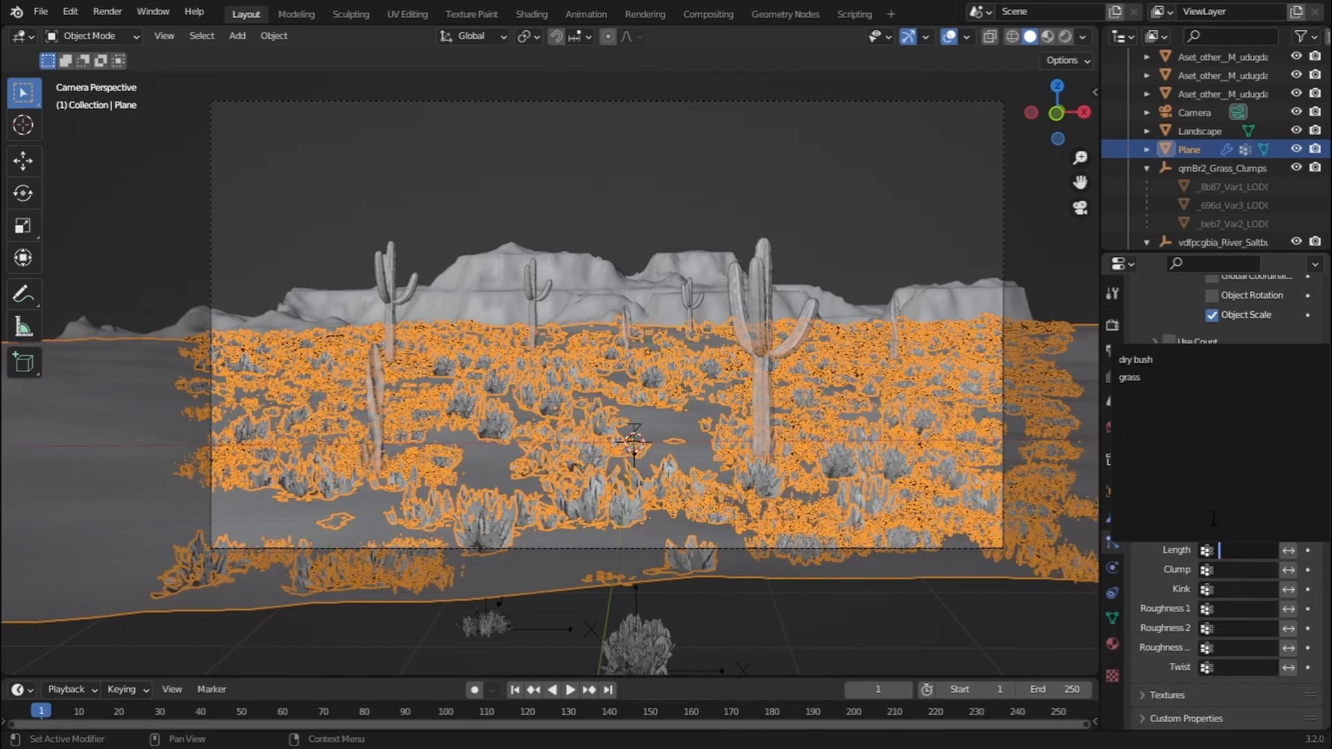
{"action": "left_click", "coordinate": [1179, 377]}
{"action": "left_click", "coordinate": [1238, 569]}
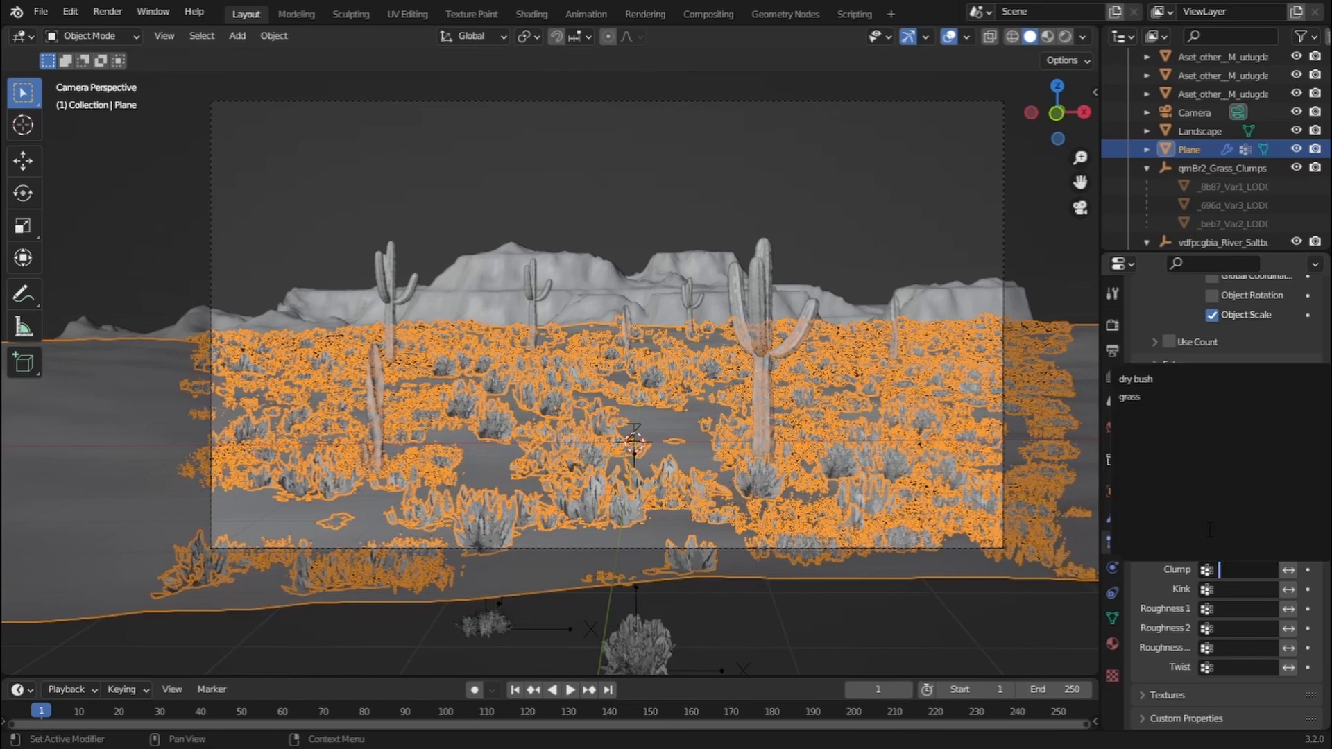
{"action": "left_click", "coordinate": [1156, 397]}
Set the emission number of the ground's second particle system, ParticleSystem.001, to 500
{"action": "scroll", "coordinate": [1252, 430], "scroll_direction": "up", "scroll_amount": 10}
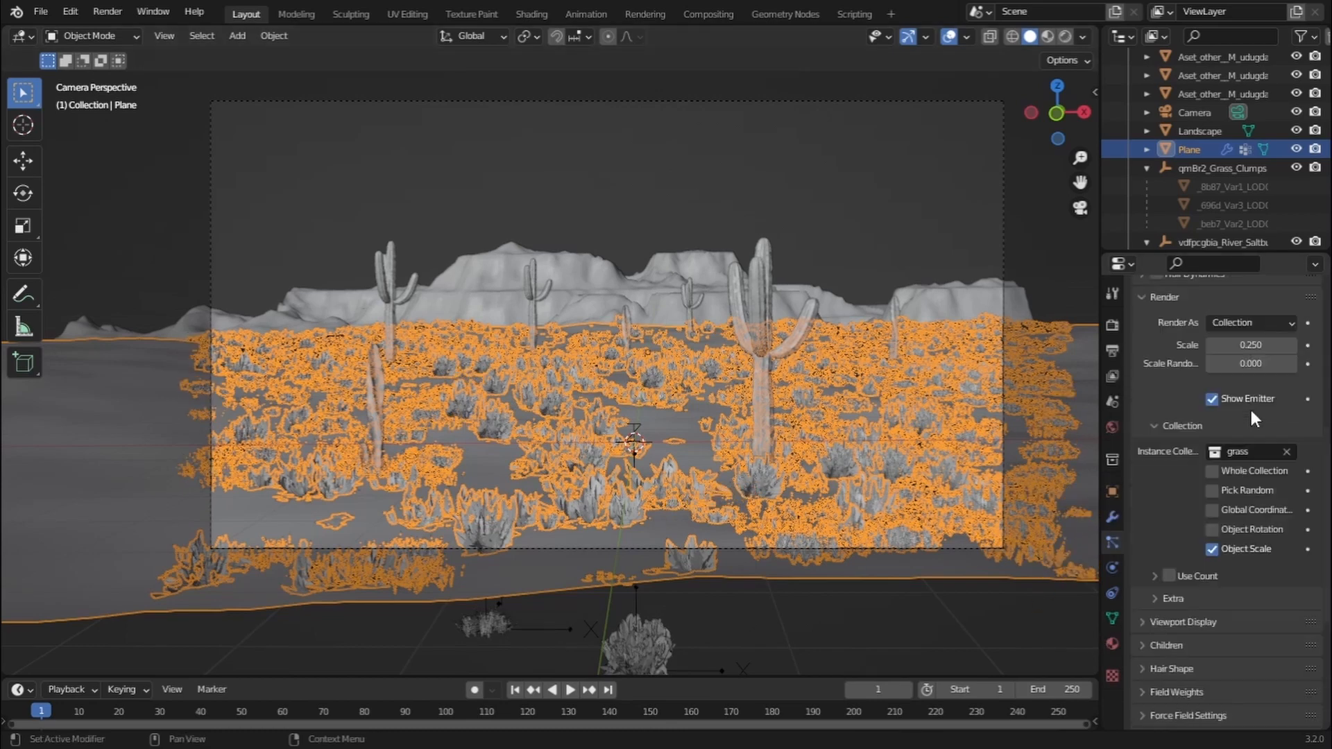
{"action": "scroll", "coordinate": [1251, 410], "scroll_direction": "up", "scroll_amount": 5}
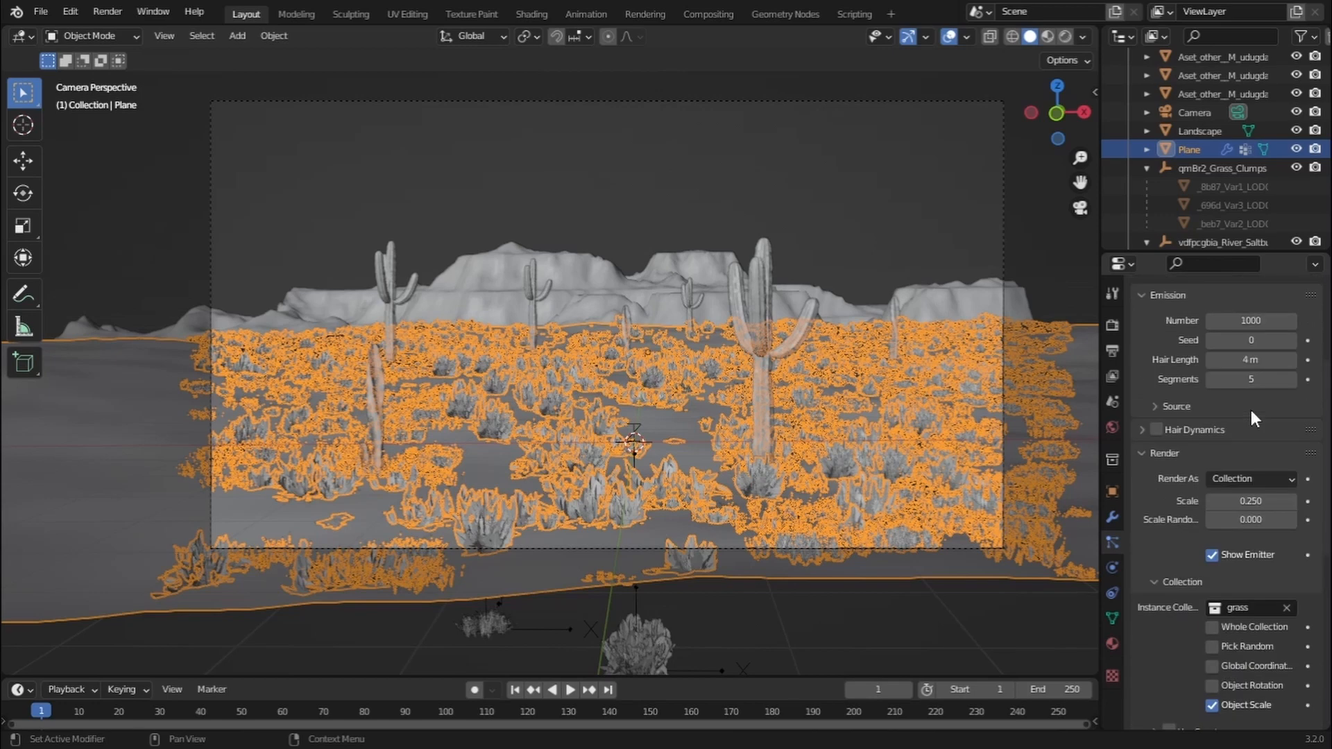
{"action": "scroll", "coordinate": [1251, 410], "scroll_direction": "up", "scroll_amount": 4}
{"action": "left_click", "coordinate": [1267, 342]}
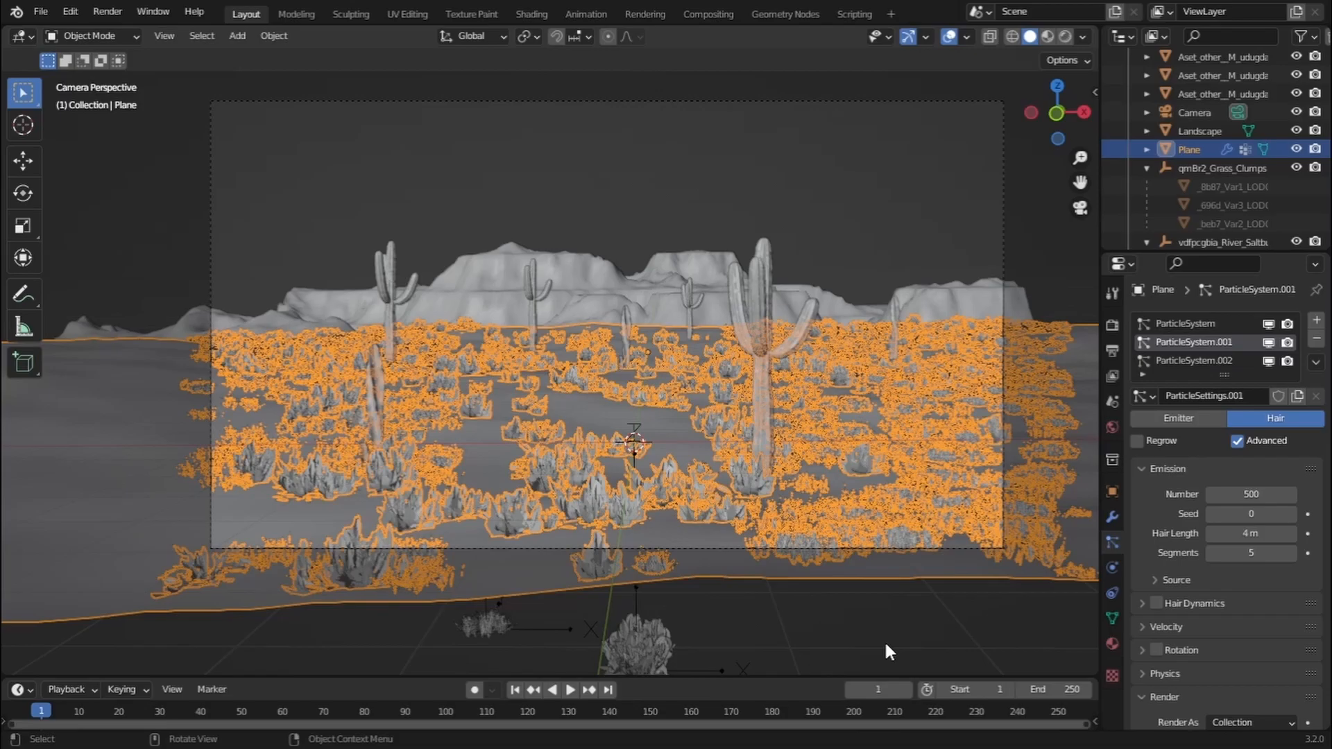
Switch to Quixel Bridge, export the Sandstone Boulder asset into the scene, and return to Blender
{"action": "key", "text": "alt+Tab"}
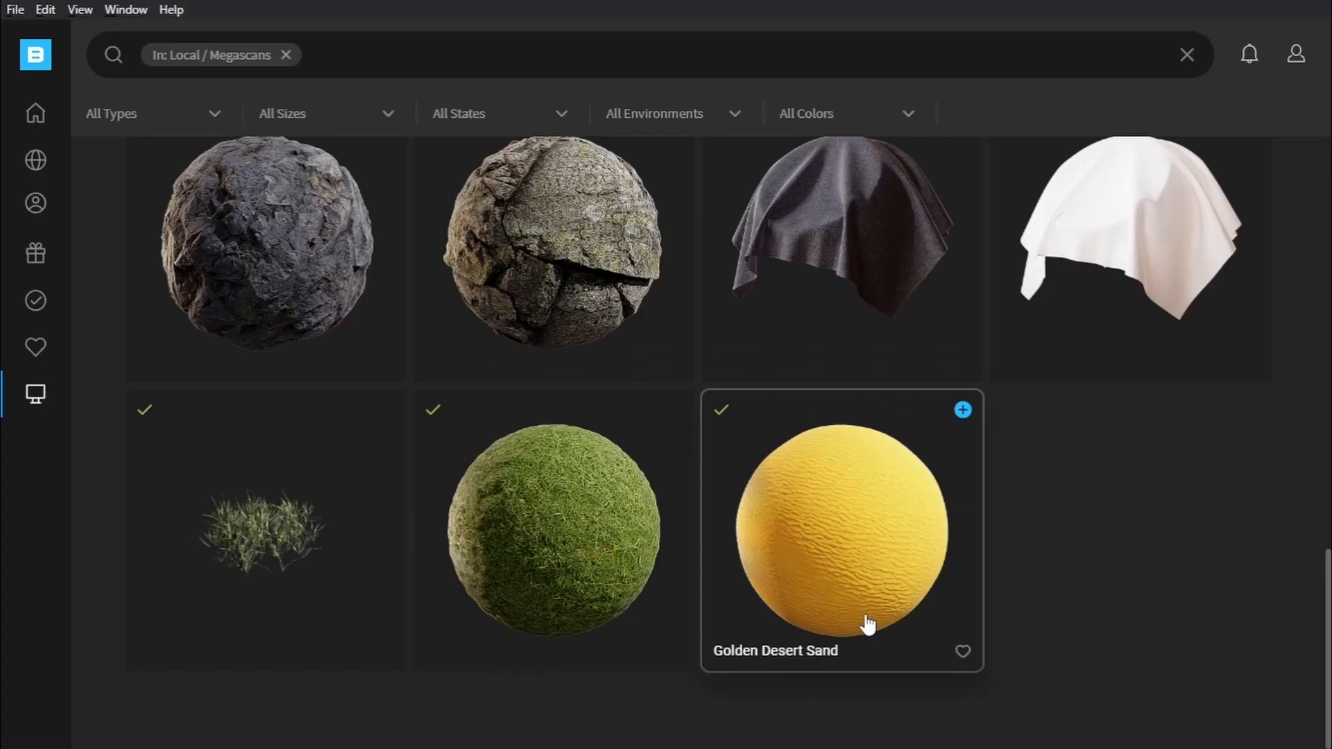
{"action": "scroll", "coordinate": [868, 624], "scroll_direction": "up", "scroll_amount": 5}
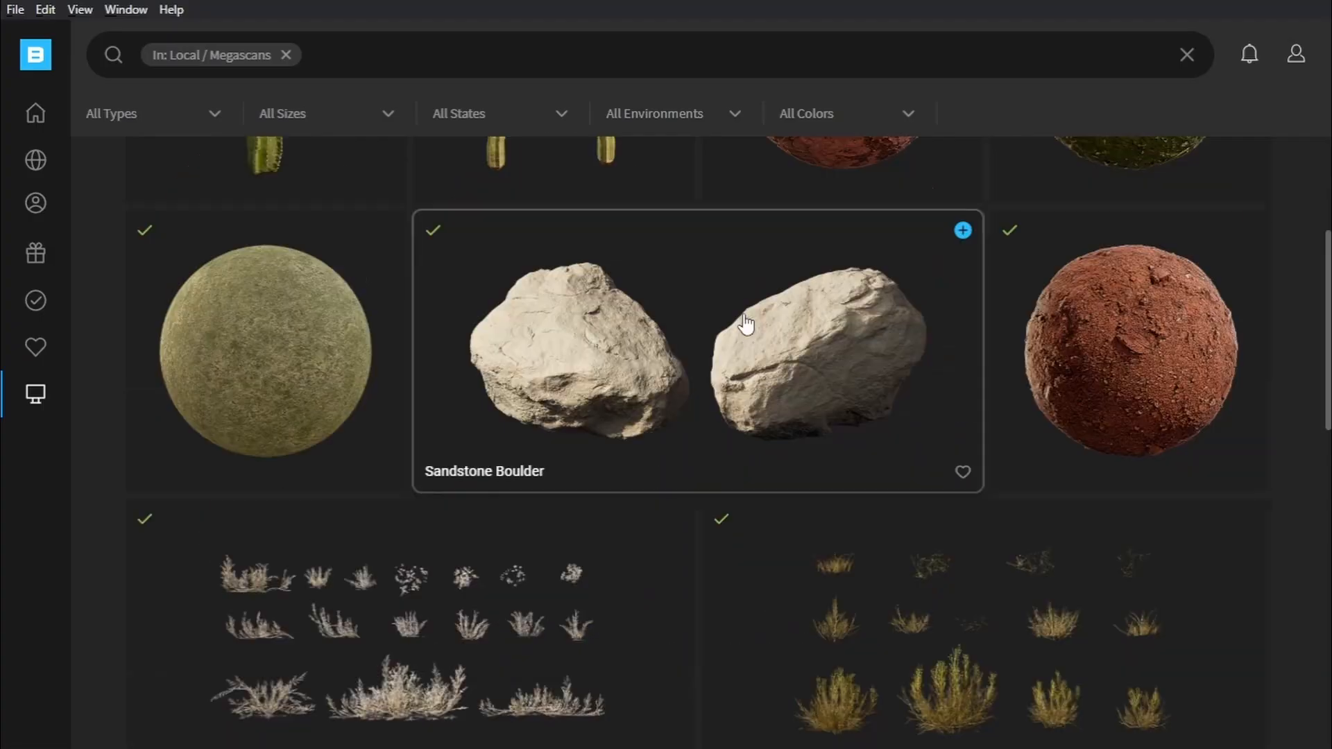
{"action": "left_click", "coordinate": [963, 231]}
{"action": "key", "text": "alt+Tab"}
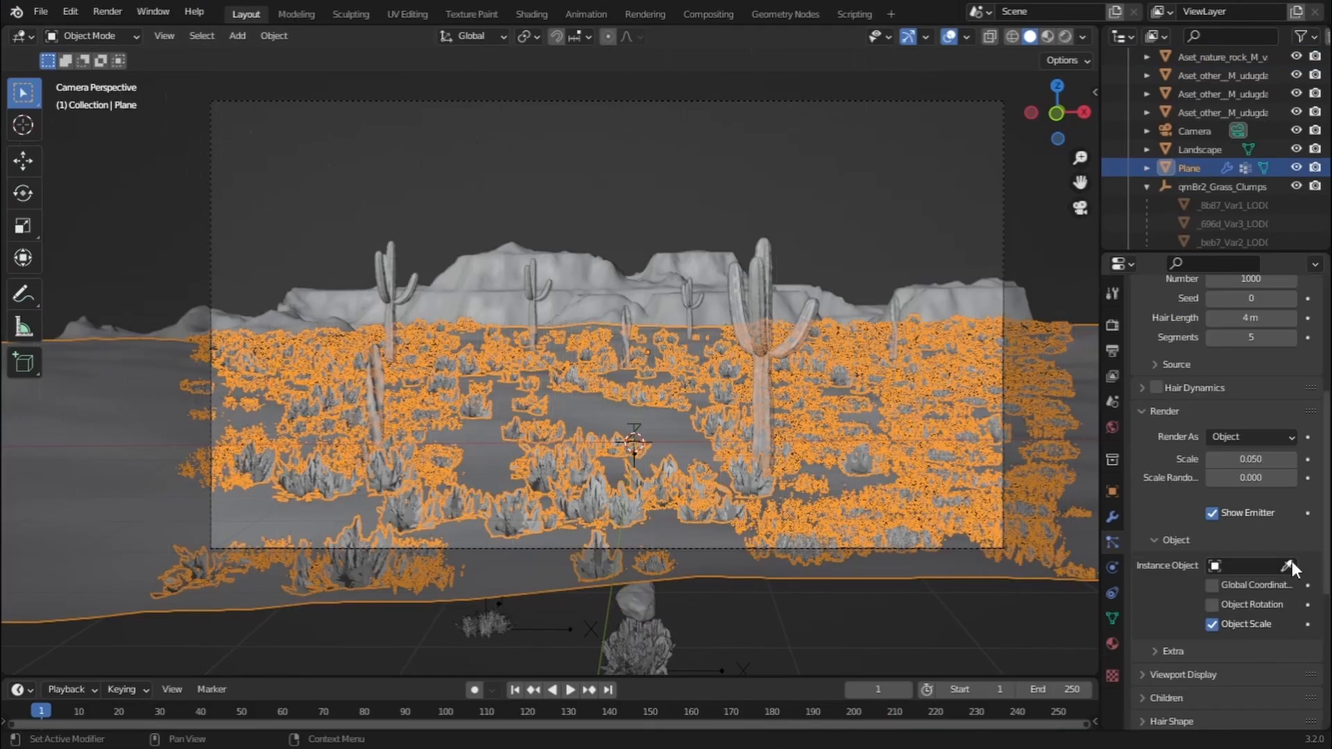
Use the imported boulder as the instance object of the ground's fourth particle system and set its render scale to 0.160
{"action": "left_click", "coordinate": [1287, 565]}
{"action": "left_click", "coordinate": [1179, 360]}
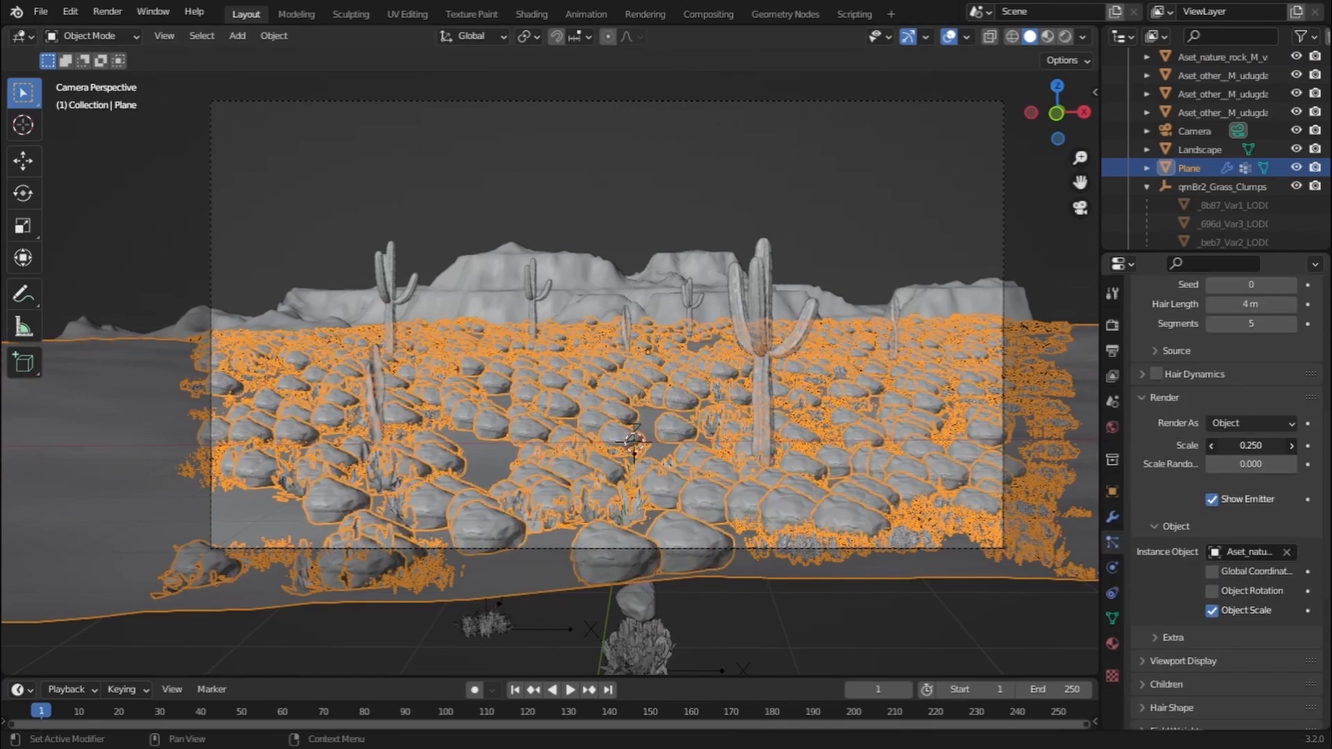
{"action": "left_click_drag", "start_coordinate": [1250, 445], "coordinate": [1227, 446]}
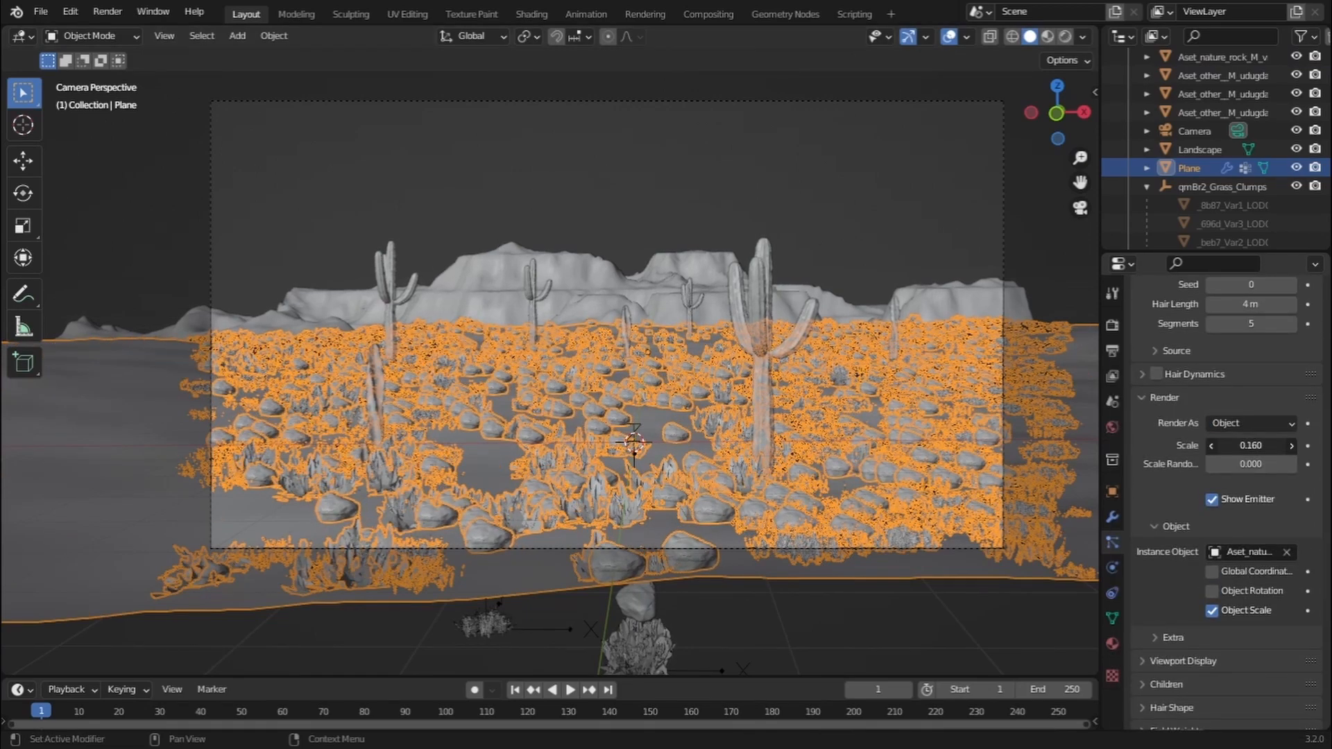
Enable advanced settings and rotation for the boulder particles, with Randomize 1.000, Phase 1.000 and Randomize Phase 2.000
{"action": "scroll", "coordinate": [1246, 413], "scroll_direction": "up", "scroll_amount": 5}
{"action": "left_click", "coordinate": [1240, 367]}
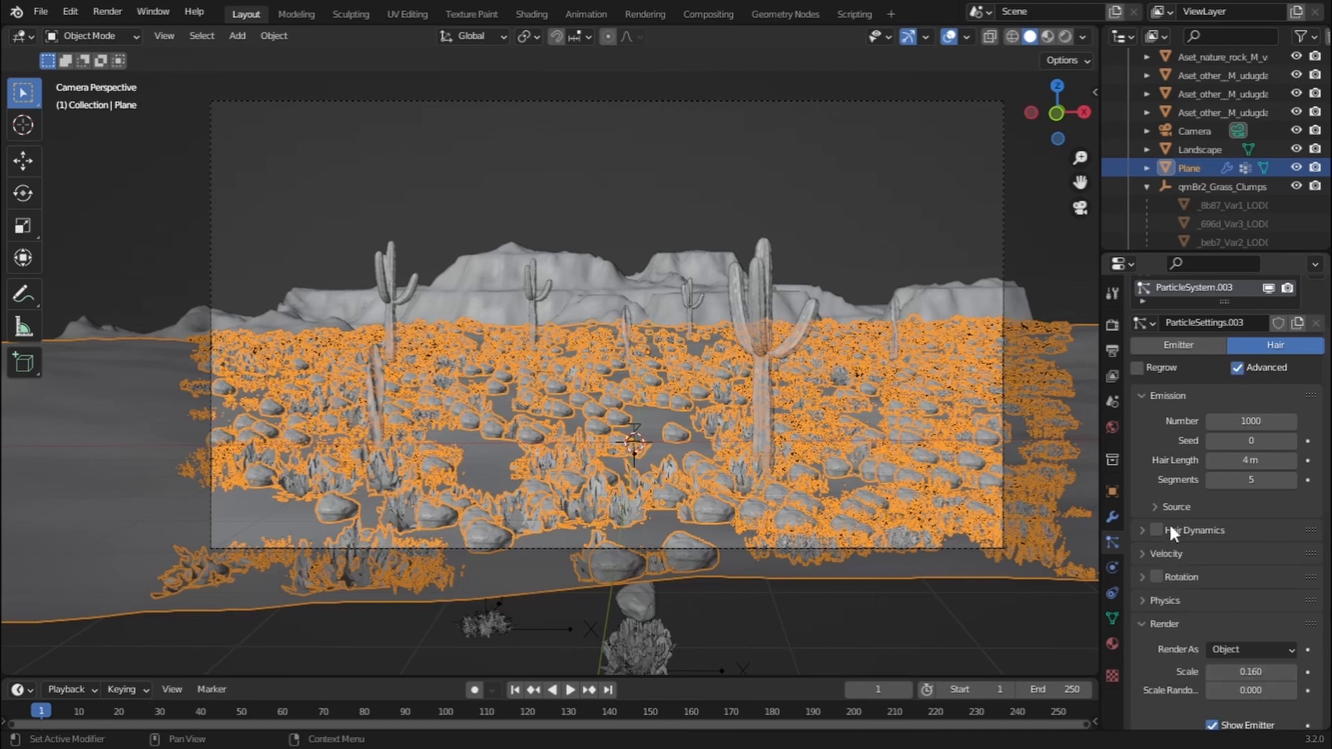
{"action": "scroll", "coordinate": [1162, 543], "scroll_direction": "down", "scroll_amount": 3}
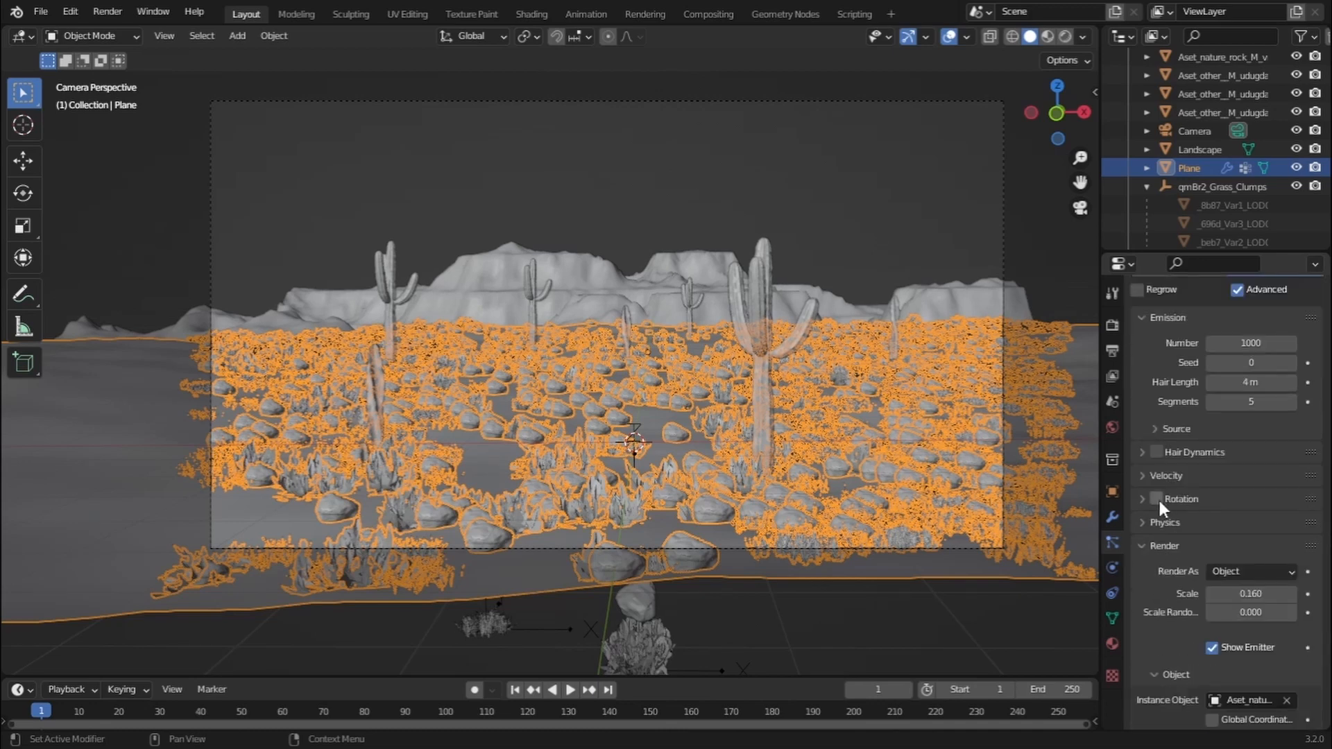
{"action": "left_click", "coordinate": [1143, 498]}
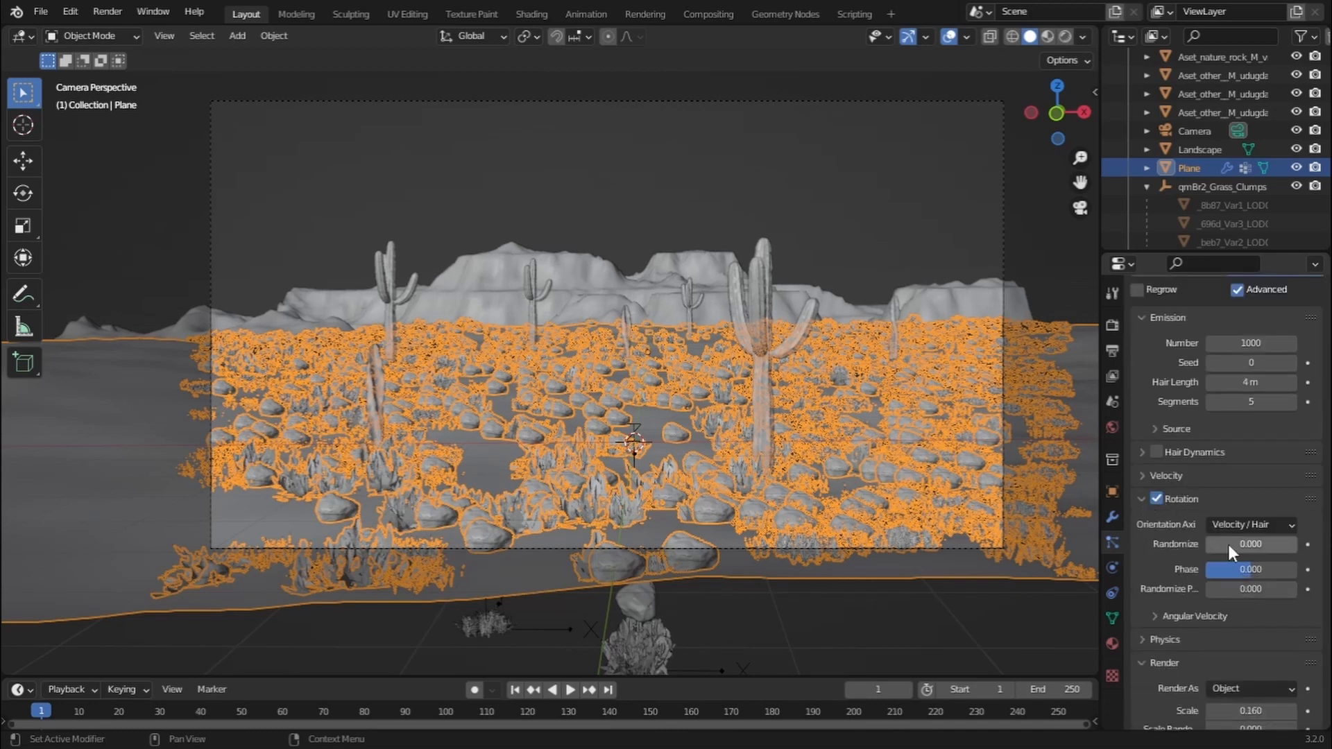
{"action": "left_click_drag", "start_coordinate": [1210, 543], "coordinate": [1298, 543]}
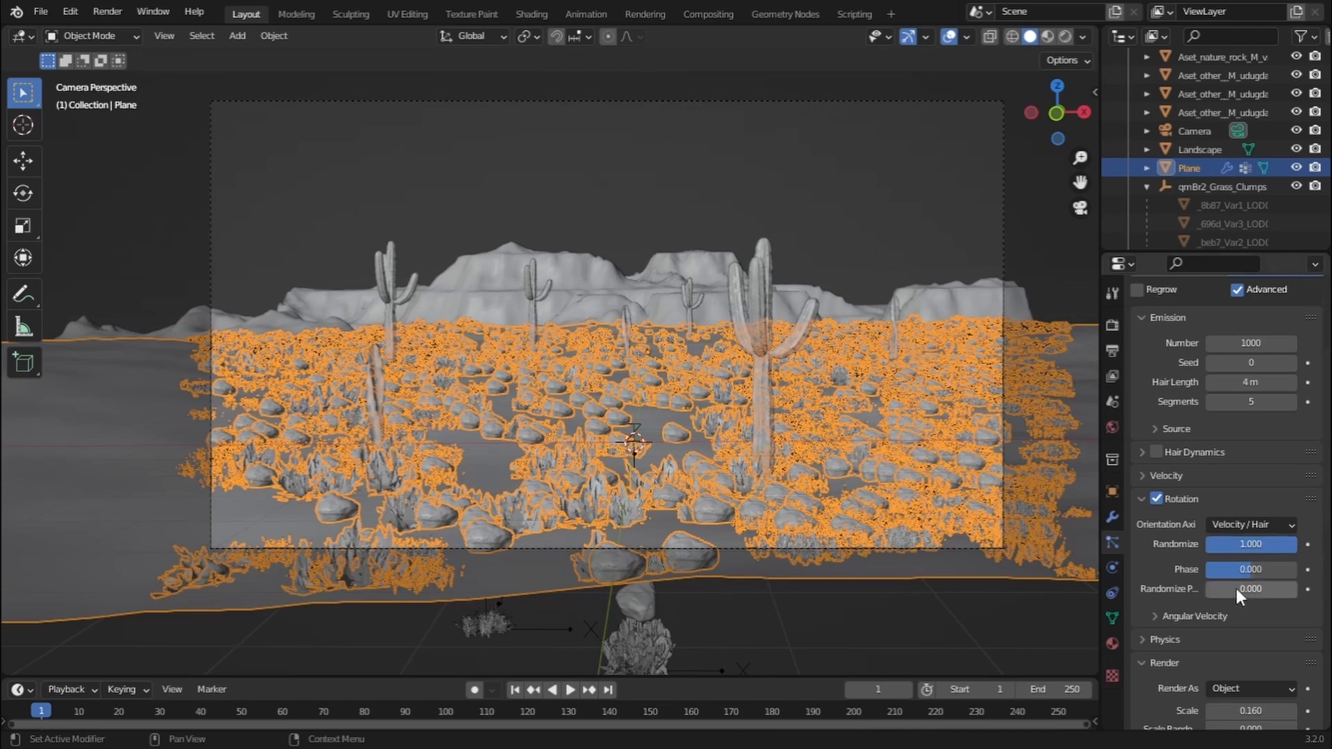
{"action": "left_click_drag", "start_coordinate": [1236, 588], "coordinate": [1296, 569]}
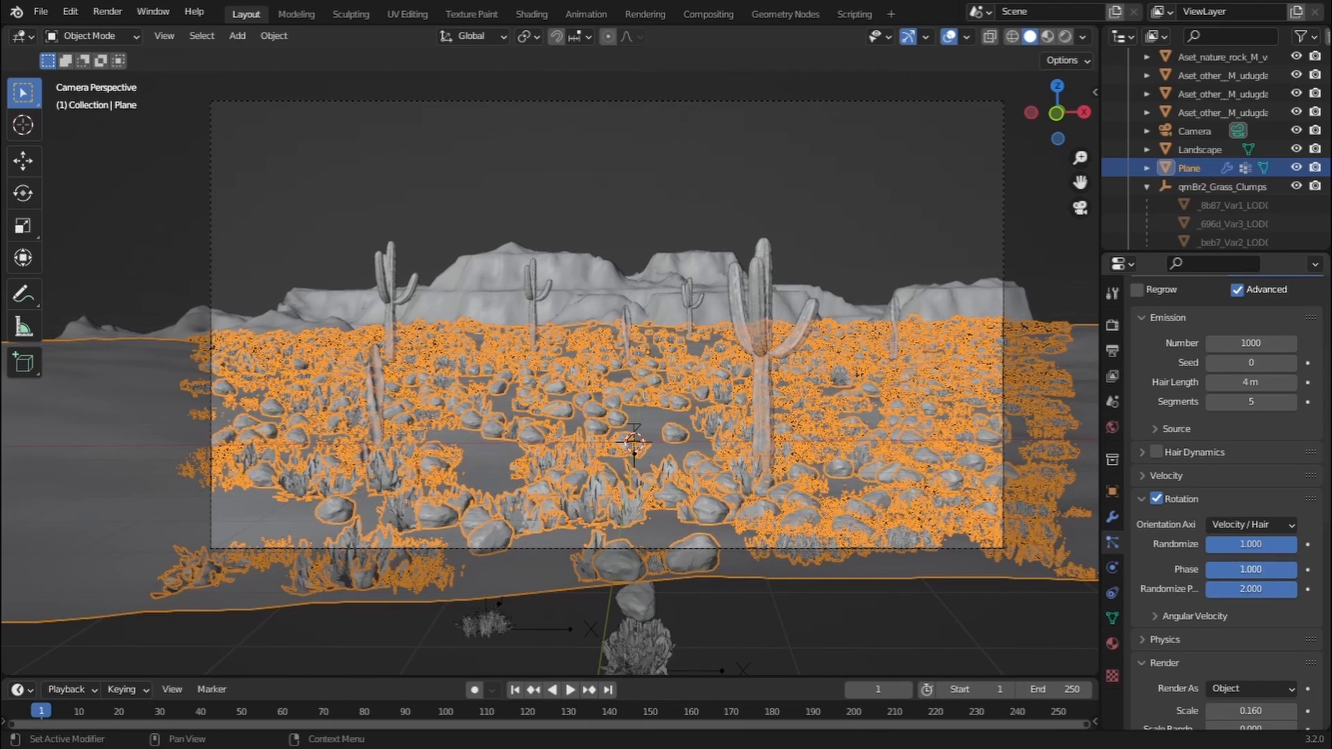
Set the boulder particle system's emission number to 100 and hair length to 3.4 m, and save the file
{"action": "left_click", "coordinate": [1243, 344]}
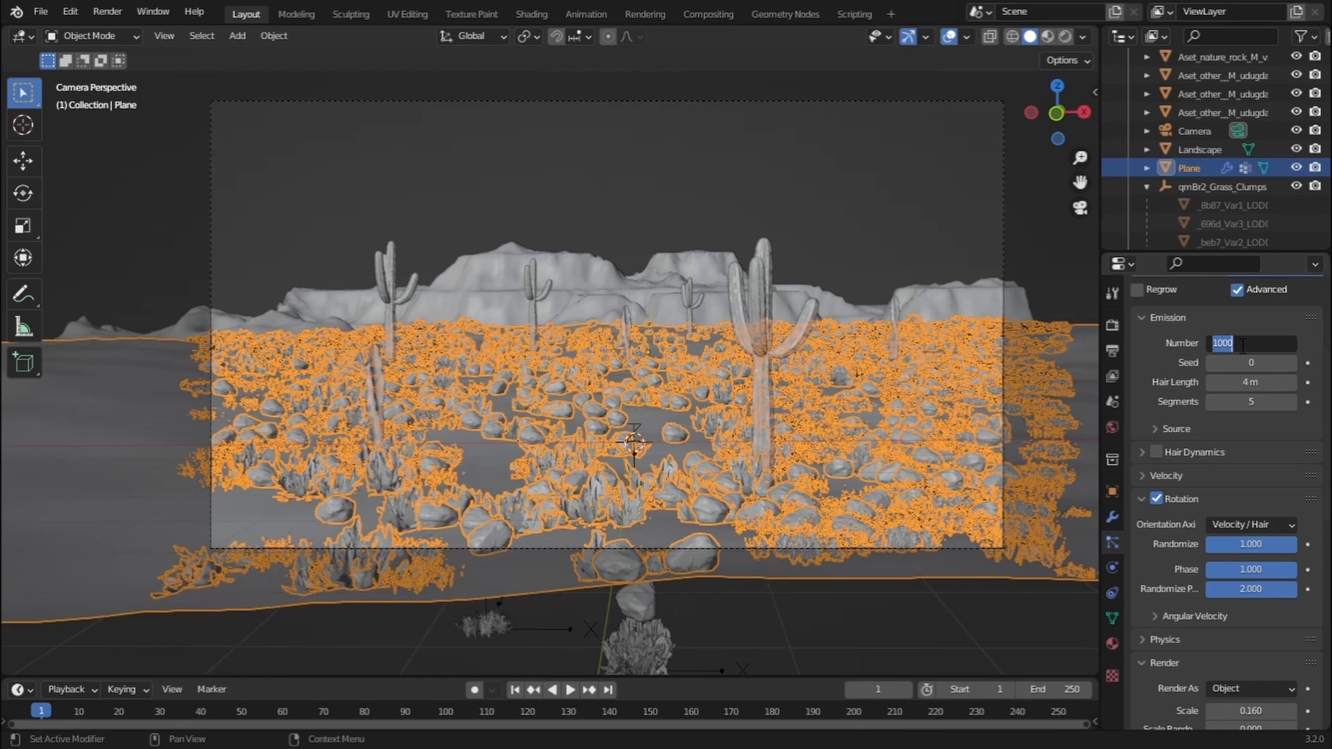
{"action": "type", "text": "50"}
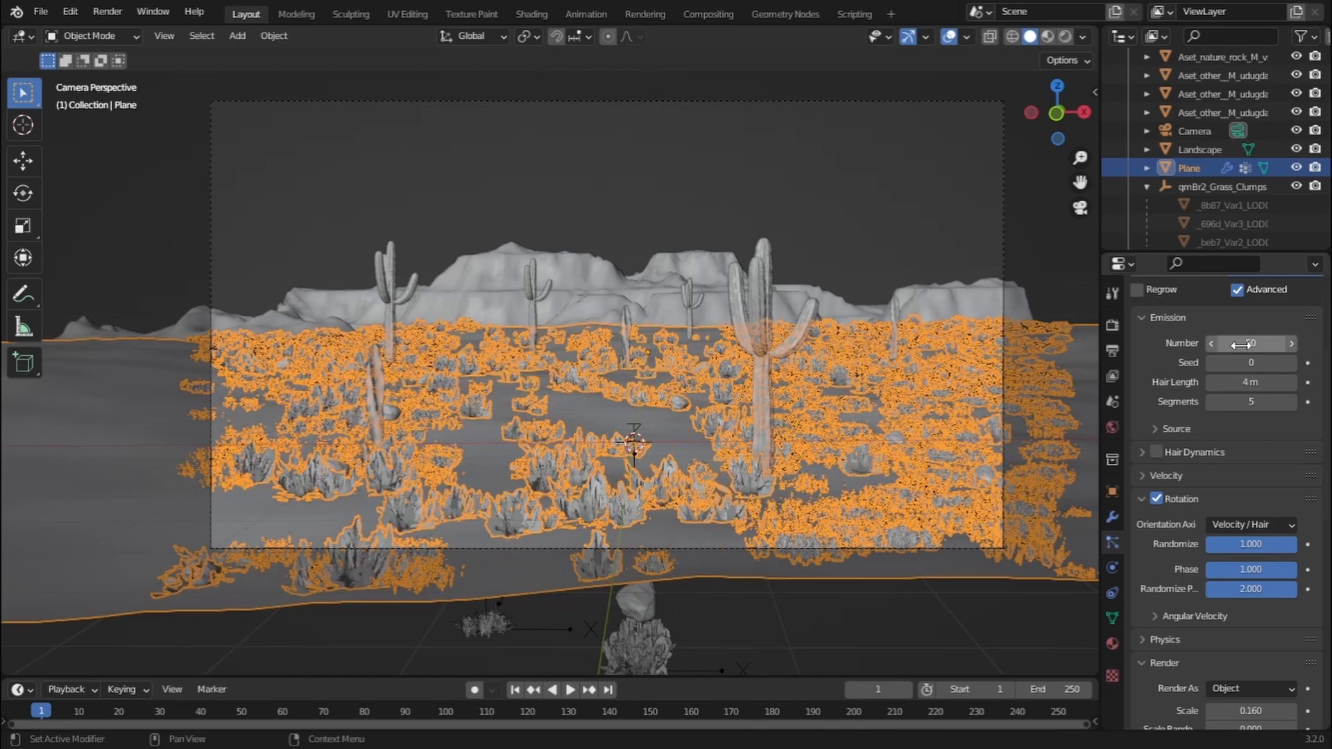
{"action": "key", "text": "alt+a"}
{"action": "key", "text": "ctrl+s"}
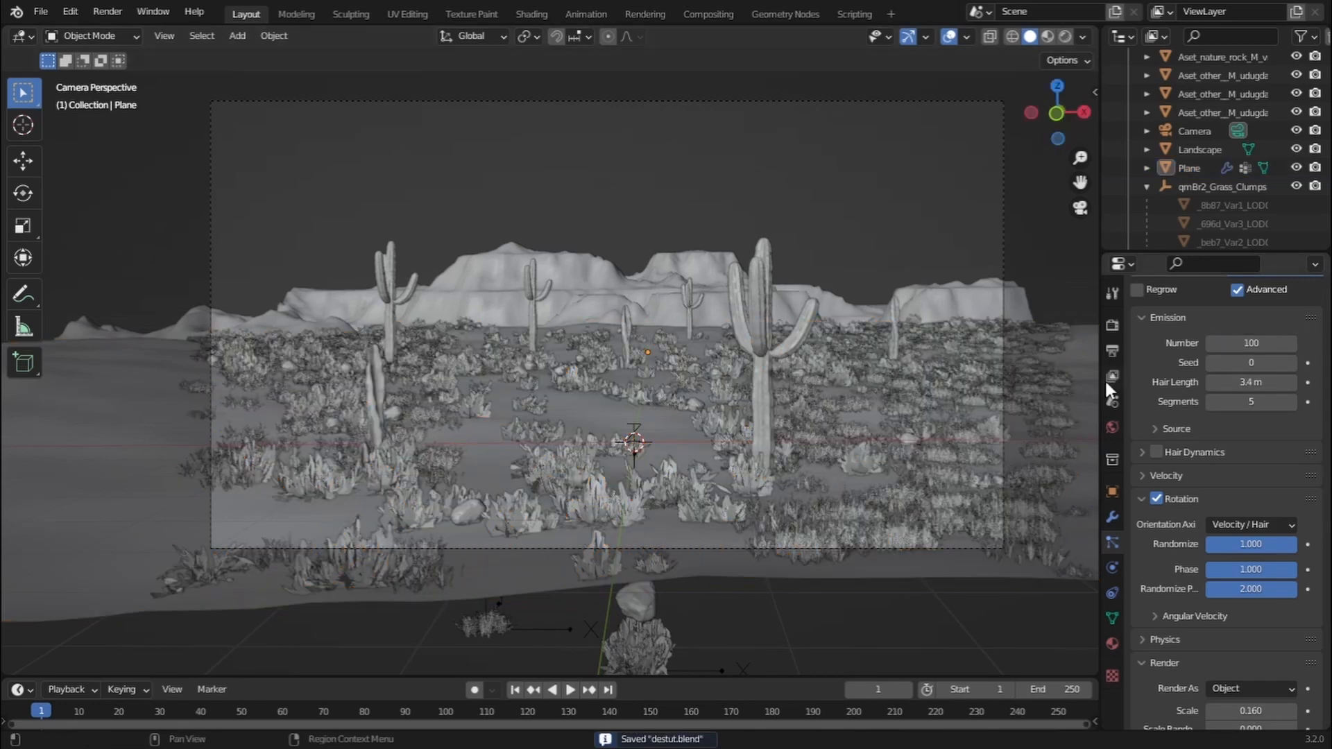
Set the render engine to Cycles and preview the camera view in rendered shading
{"action": "left_click", "coordinate": [1113, 330]}
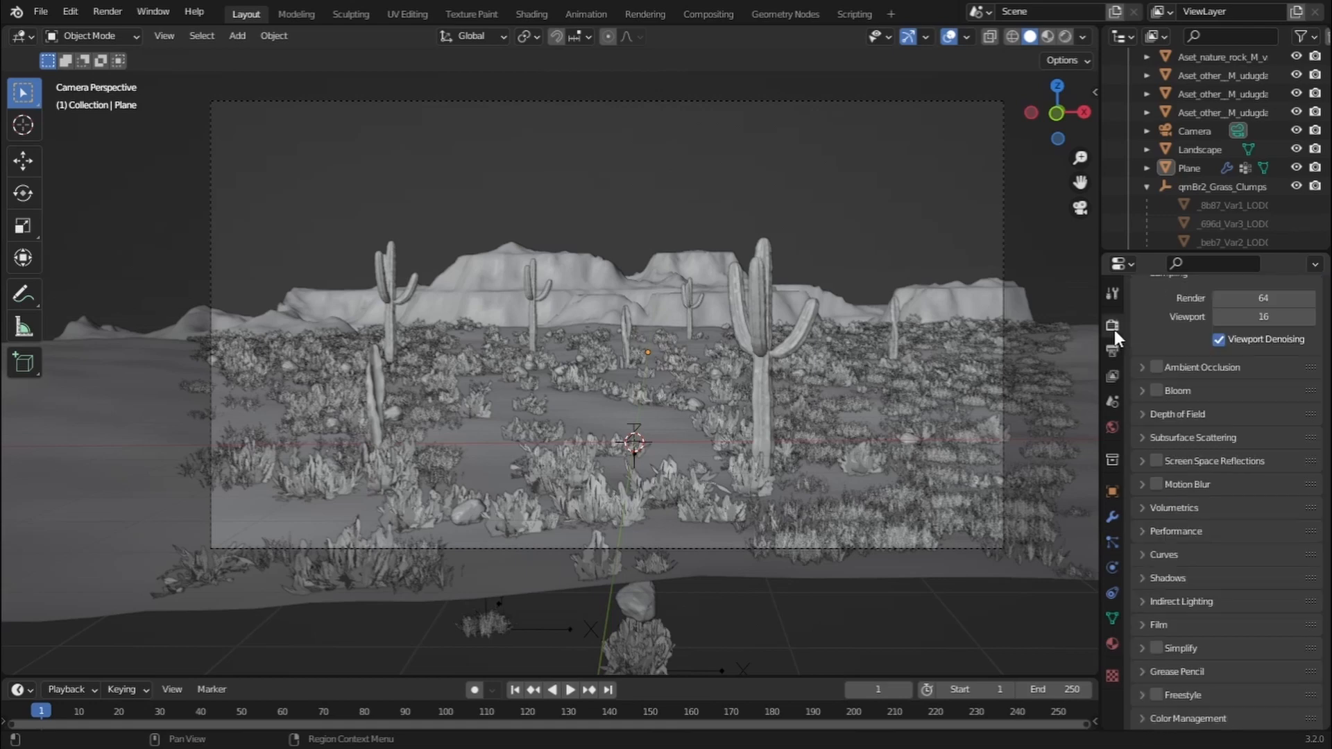
{"action": "scroll", "coordinate": [1235, 348], "scroll_direction": "up", "scroll_amount": 2}
{"action": "left_click", "coordinate": [1267, 283]}
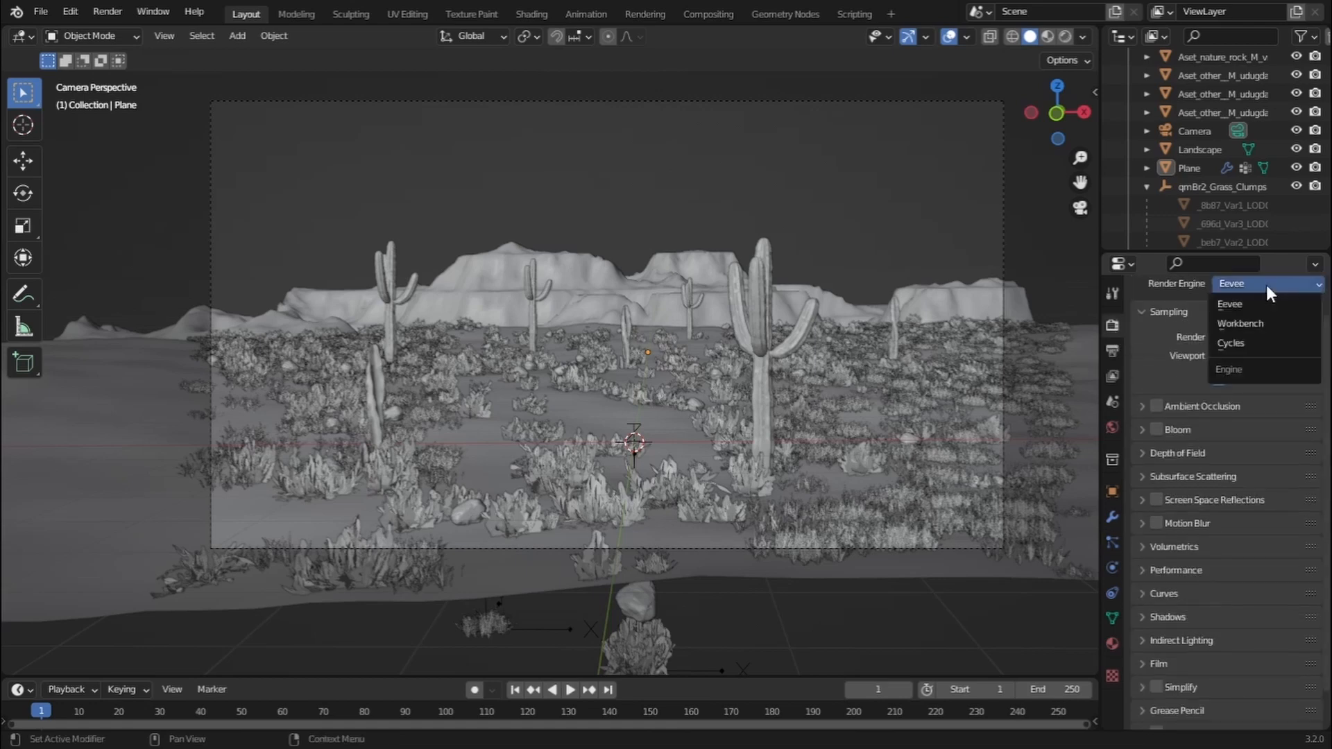
{"action": "left_click", "coordinate": [1238, 343]}
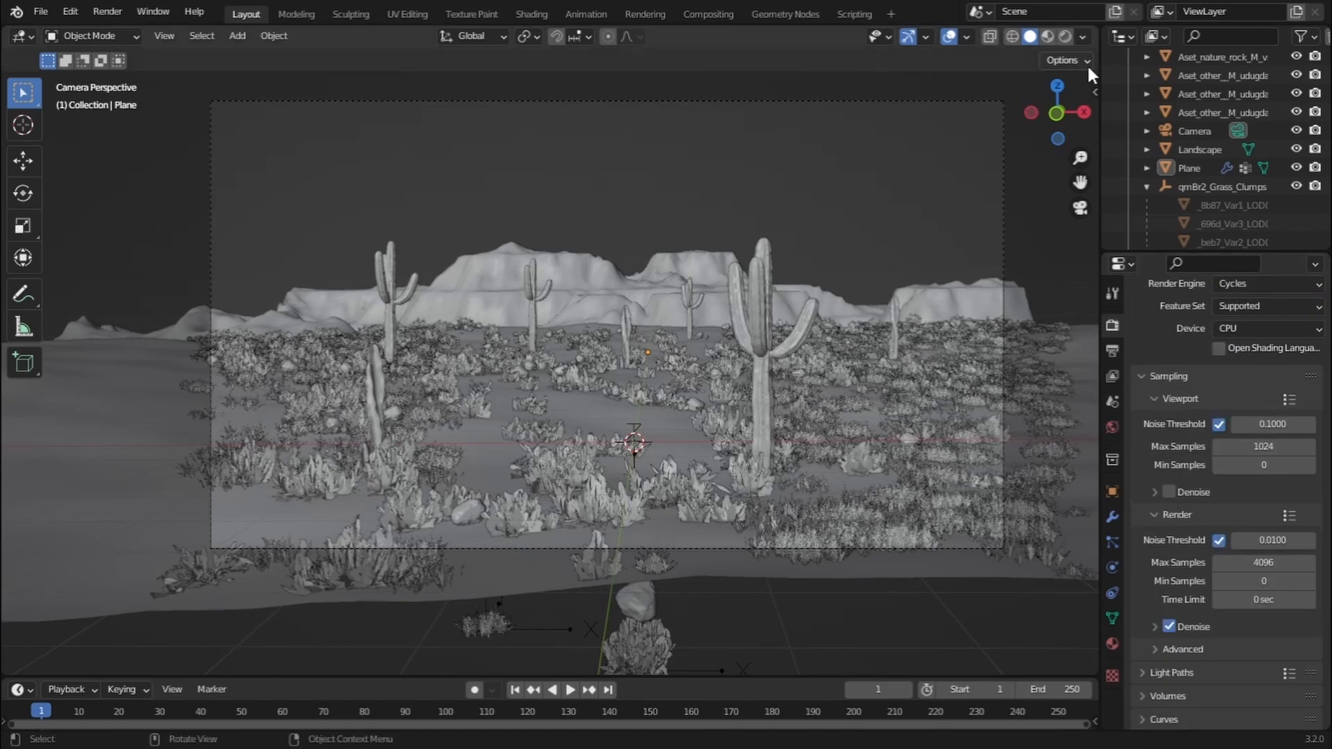
{"action": "left_click", "coordinate": [1064, 37]}
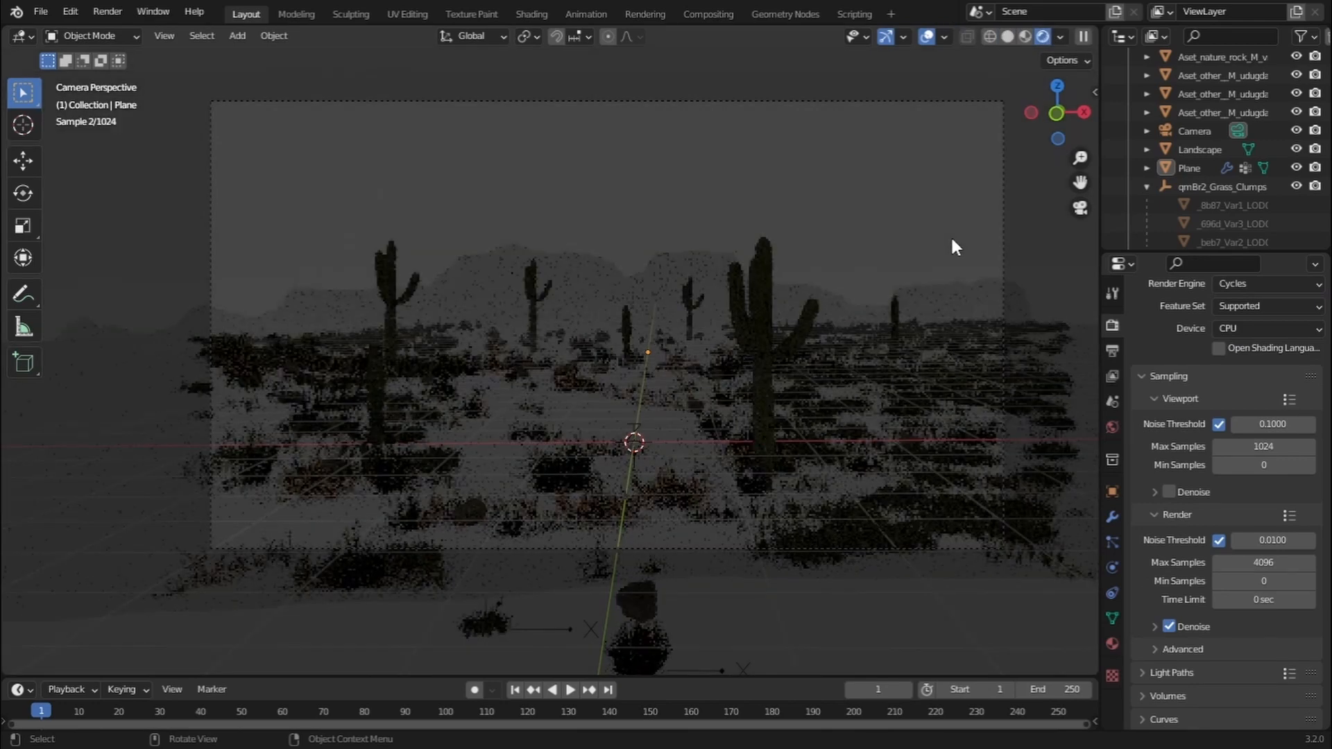
{"action": "middle_click_drag", "start_coordinate": [690, 338], "coordinate": [658, 348], "text": "shift"}
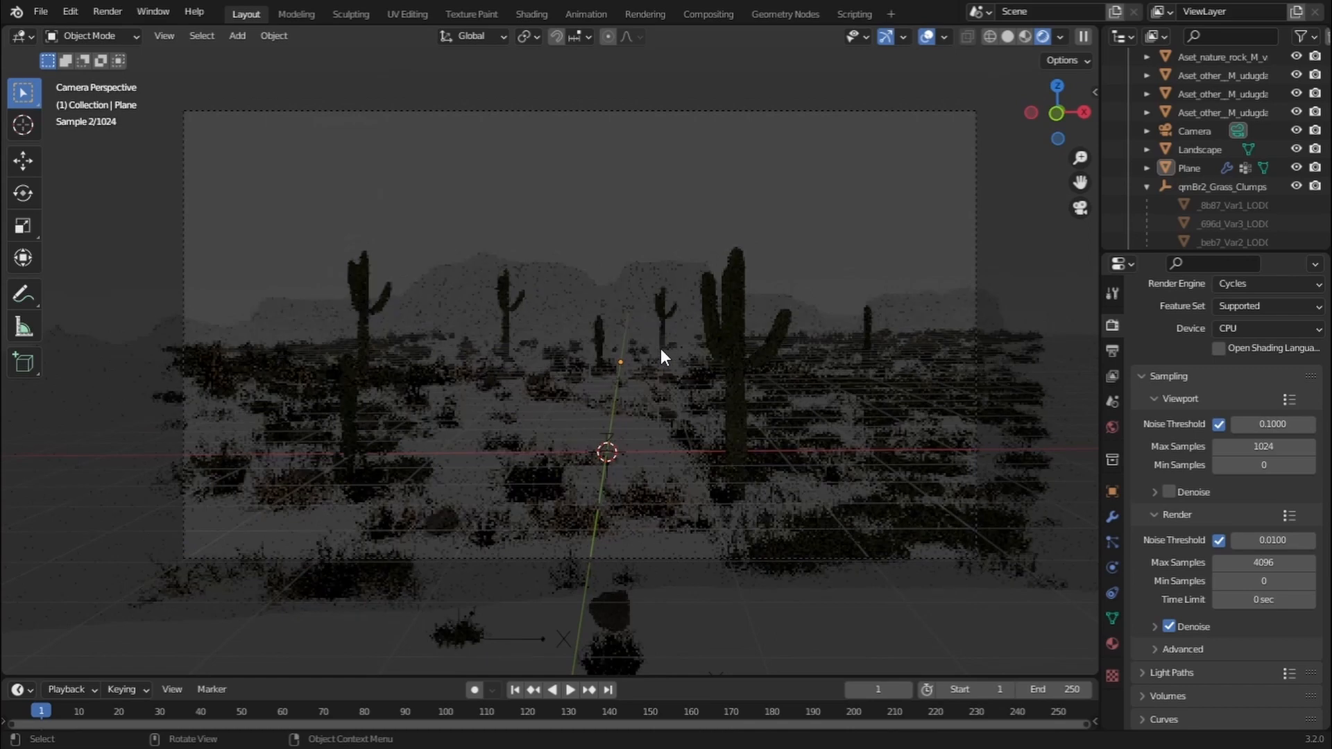
Enable Render Region in the output format settings and return the viewport to solid shading
{"action": "left_click", "coordinate": [1112, 350]}
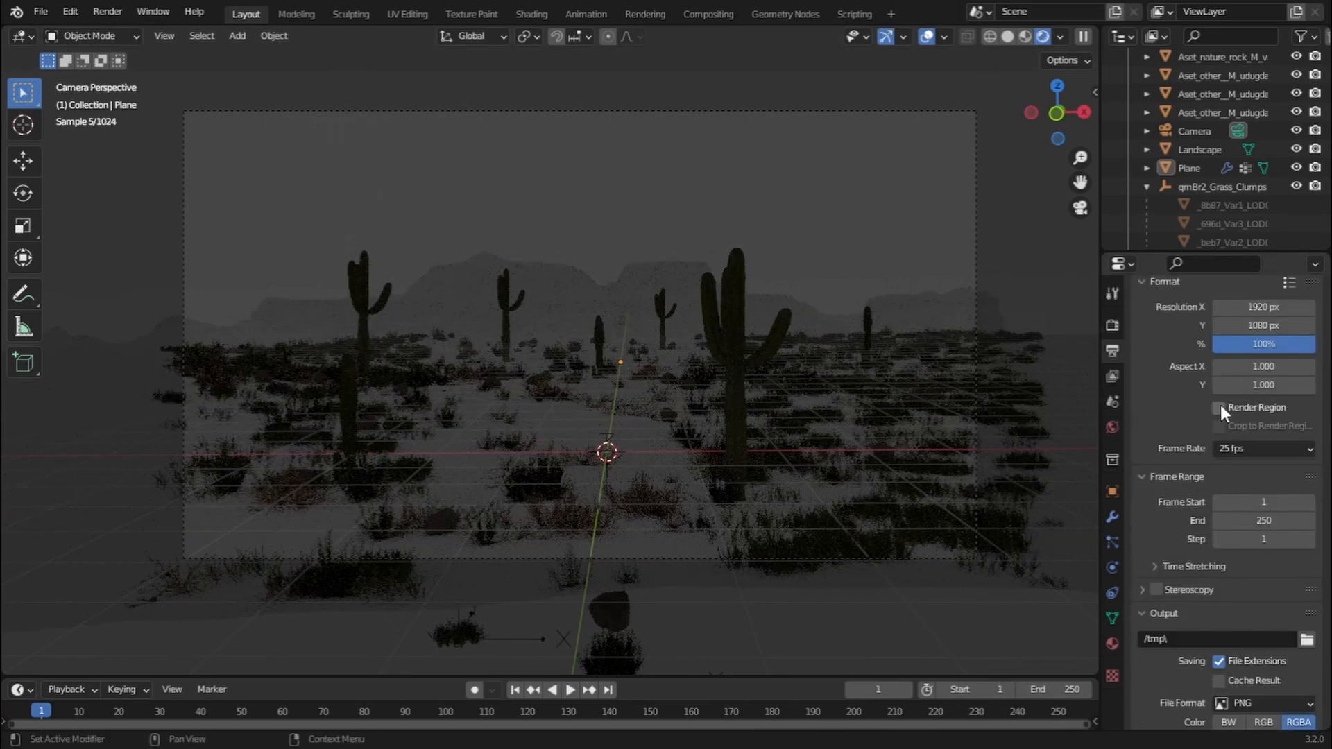
{"action": "left_click", "coordinate": [1218, 407]}
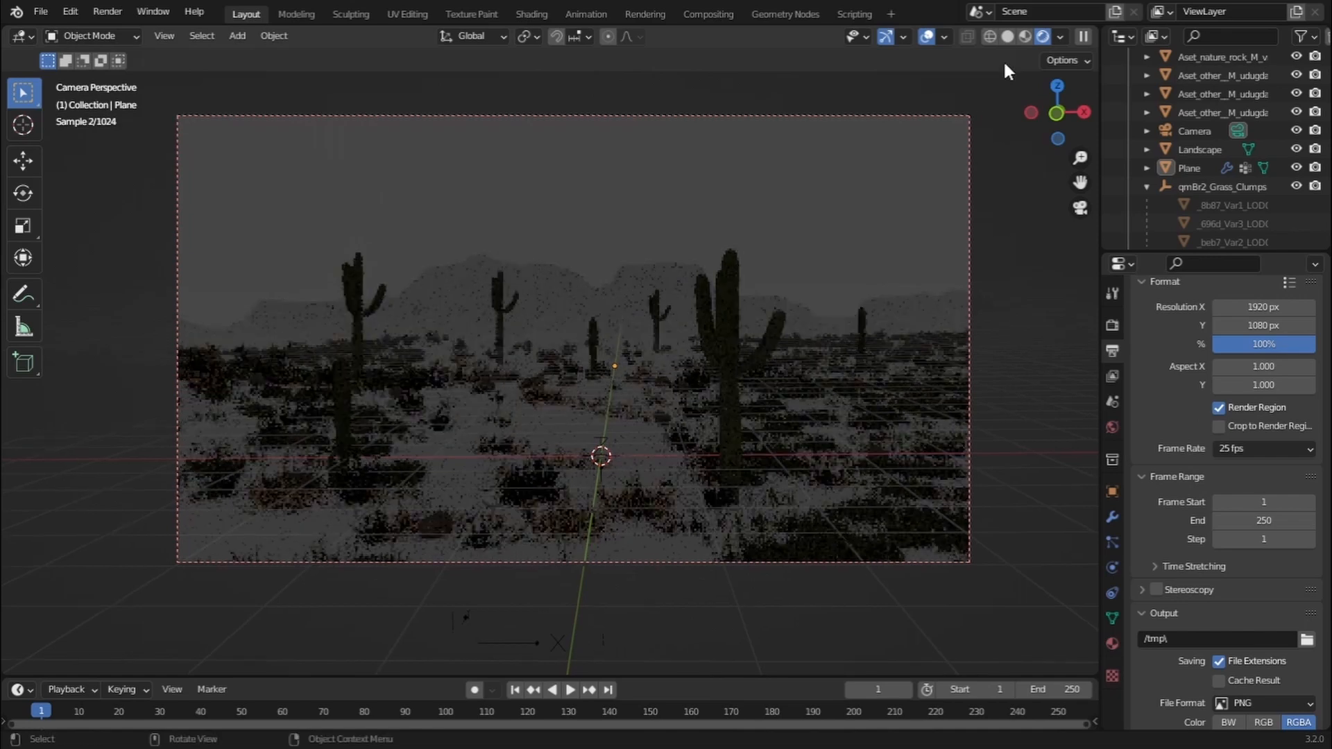
{"action": "left_click", "coordinate": [1007, 36]}
Select the ground plane, export the Canyon Rocky Ground surface from Quixel Bridge, and return to Blender
{"action": "left_click", "coordinate": [618, 421]}
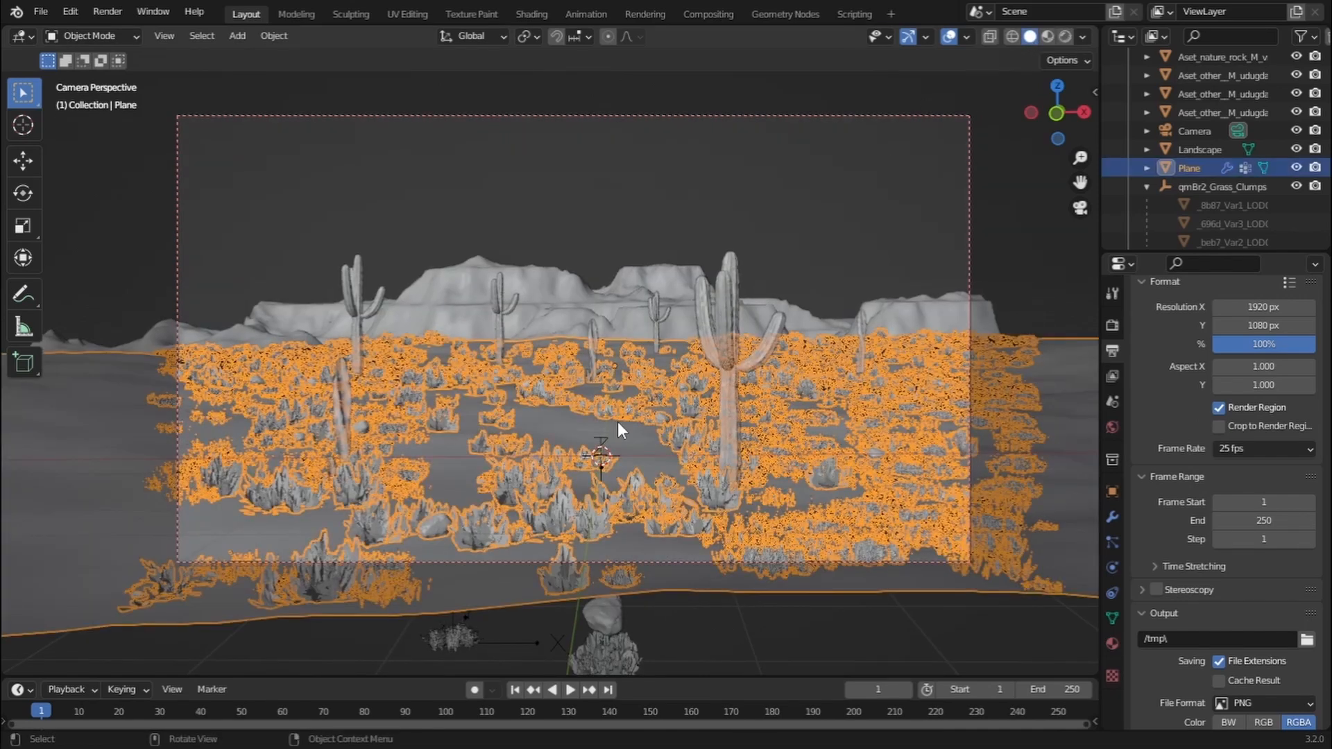
{"action": "key", "text": "alt+Tab"}
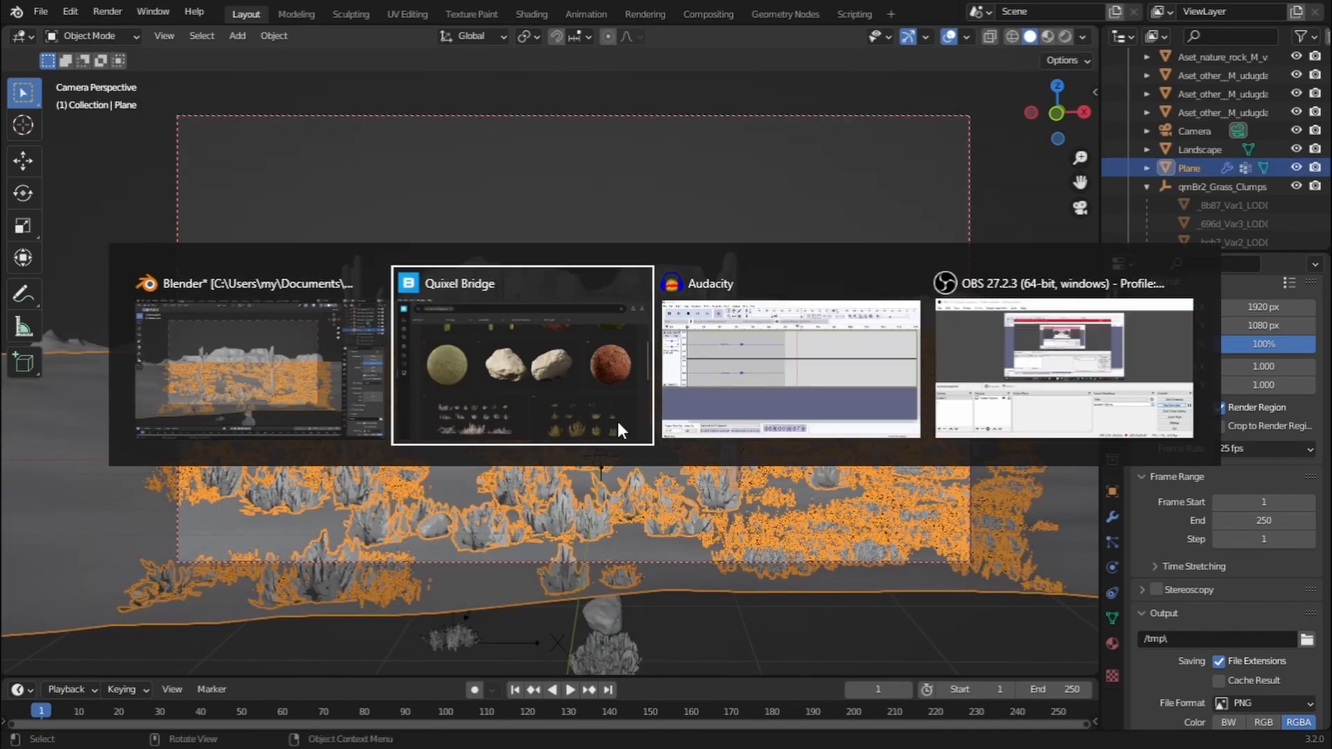
{"action": "scroll", "coordinate": [1202, 427], "scroll_direction": "up", "scroll_amount": 1}
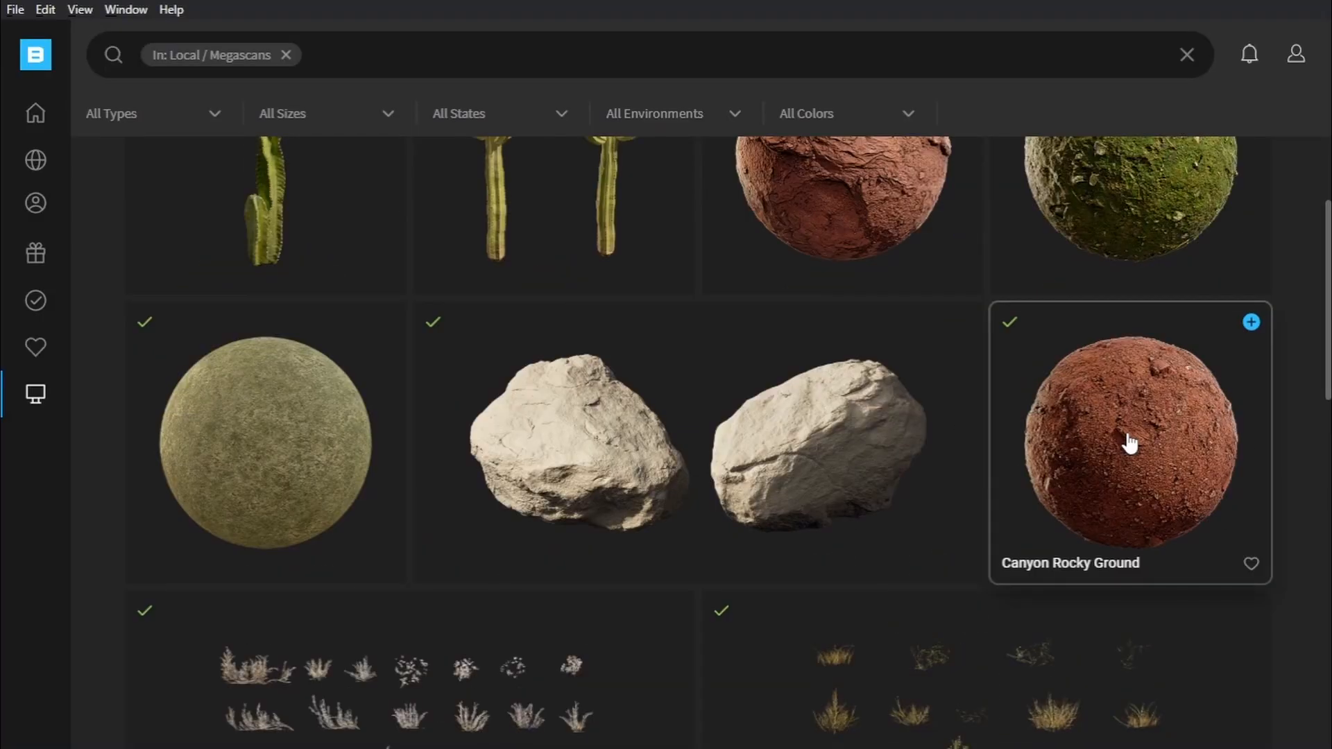
{"action": "left_click", "coordinate": [1251, 322]}
{"action": "key", "text": "alt+Tab"}
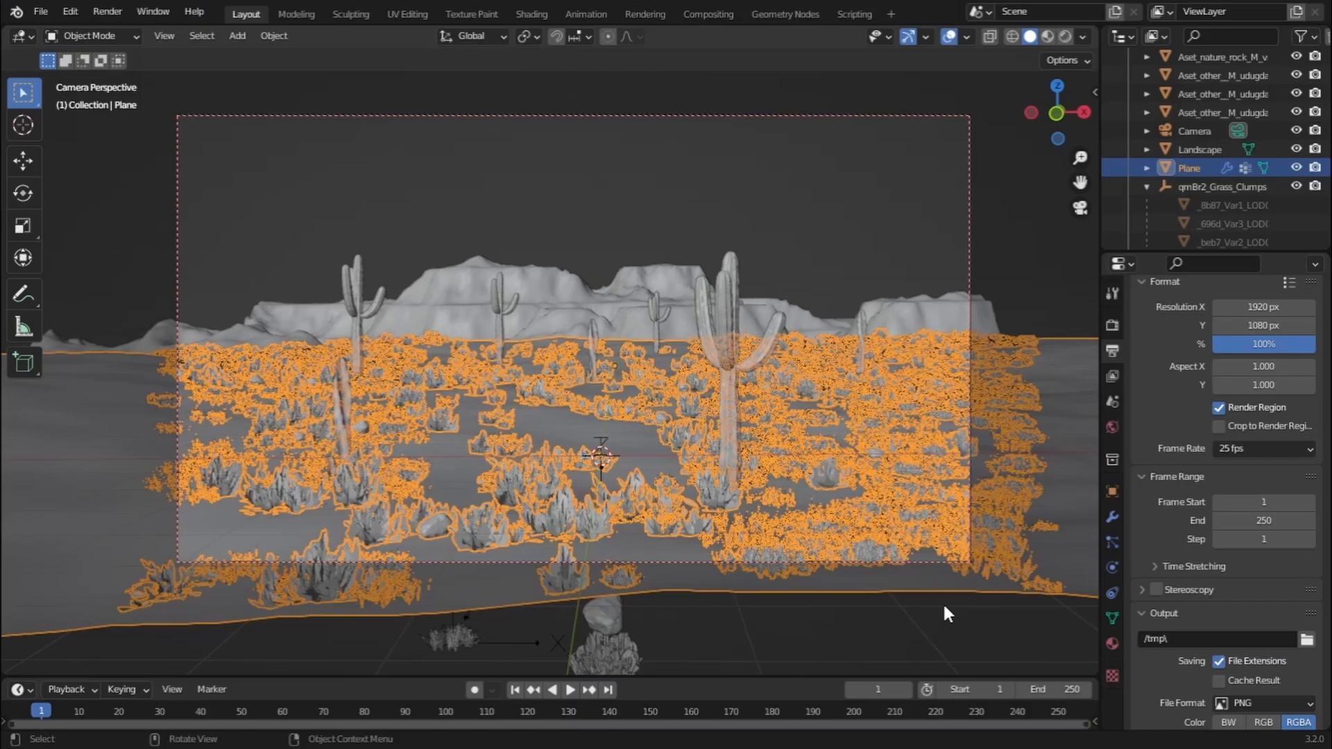
Assign the Canyon_Rocky_vbznabun material to the ground plane and display the scene in material preview shading
{"action": "left_click", "coordinate": [1113, 642]}
{"action": "left_click", "coordinate": [1142, 395]}
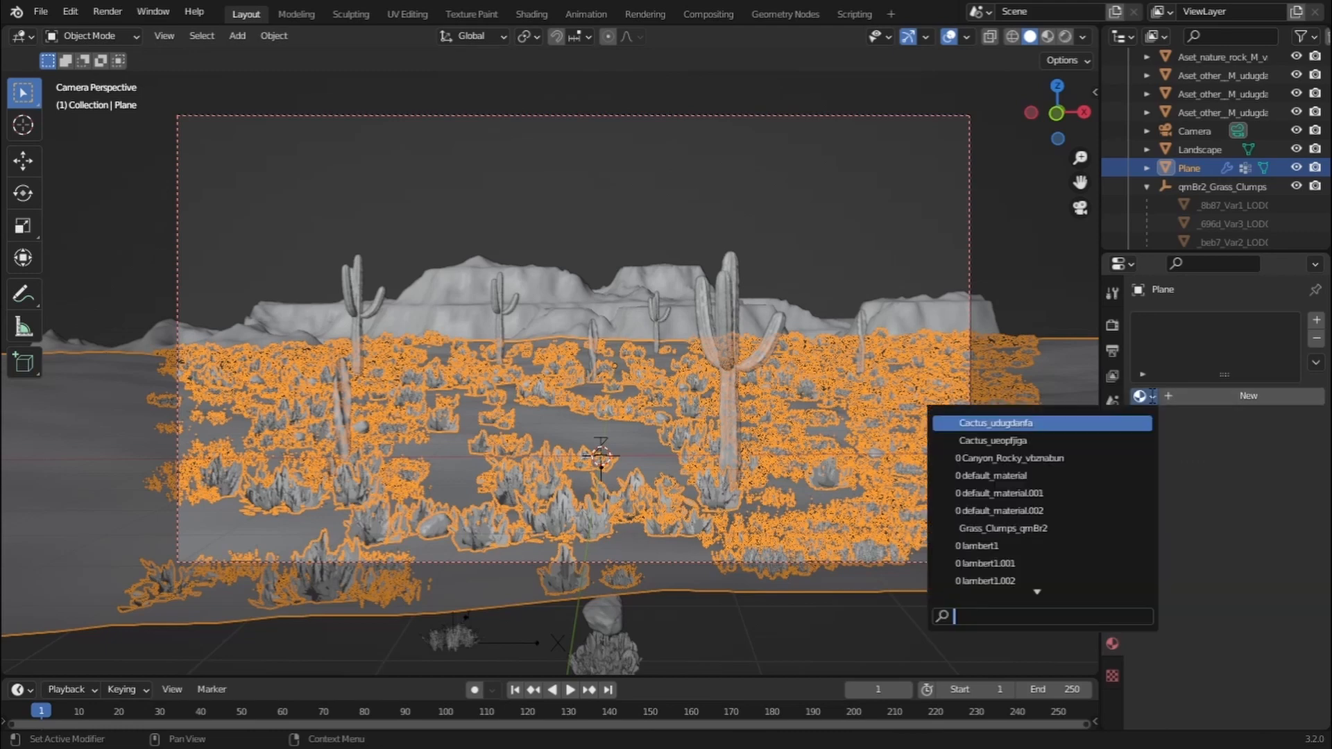
{"action": "left_click", "coordinate": [1073, 457]}
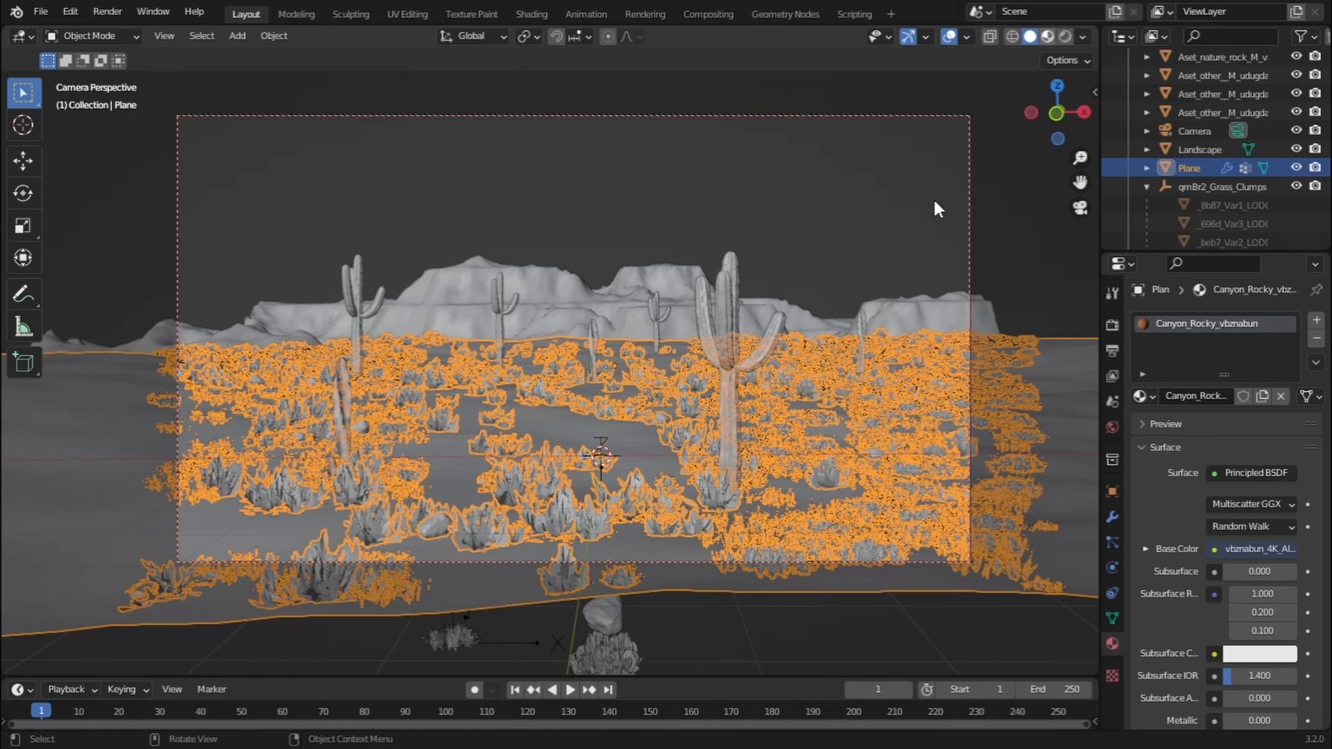
{"action": "key", "text": "z"}
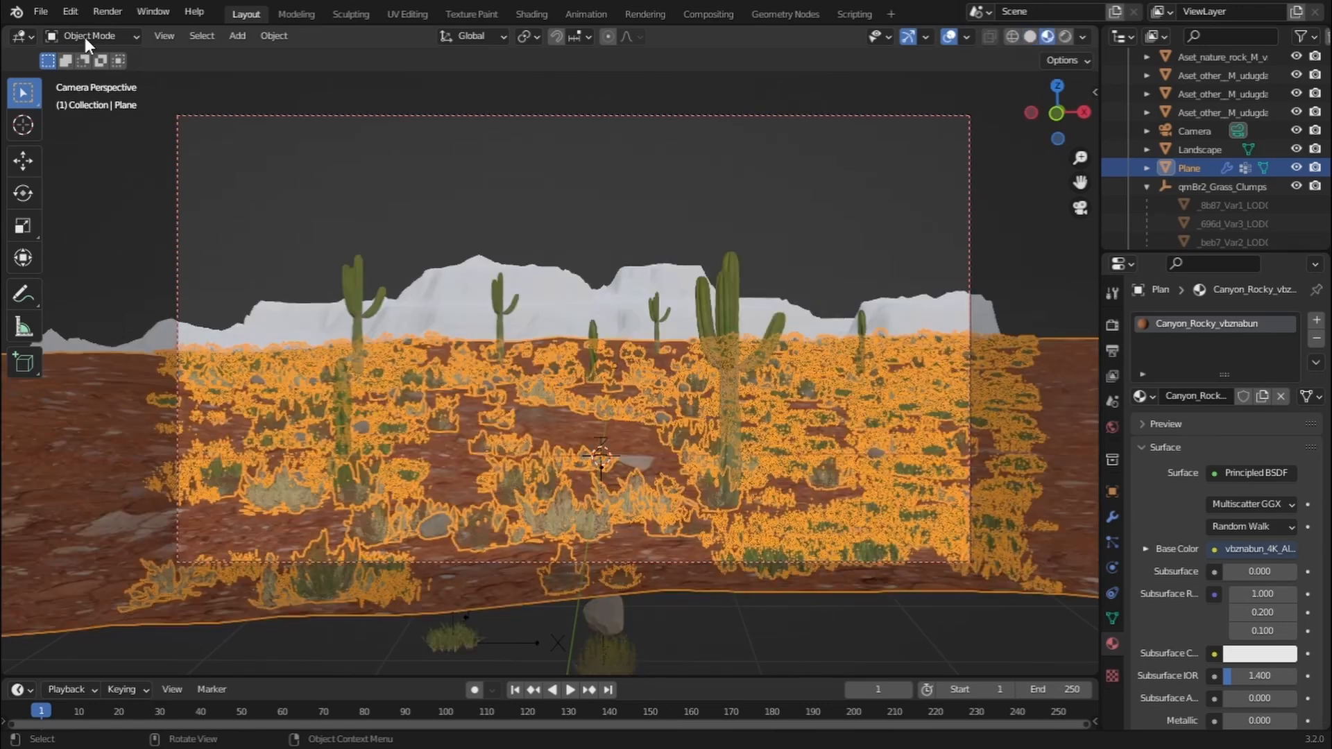
Unwrap all of the ground plane's geometry in Edit Mode with Smart UV Project at a 66° angle limit, and return to Object Mode
{"action": "left_click", "coordinate": [90, 36]}
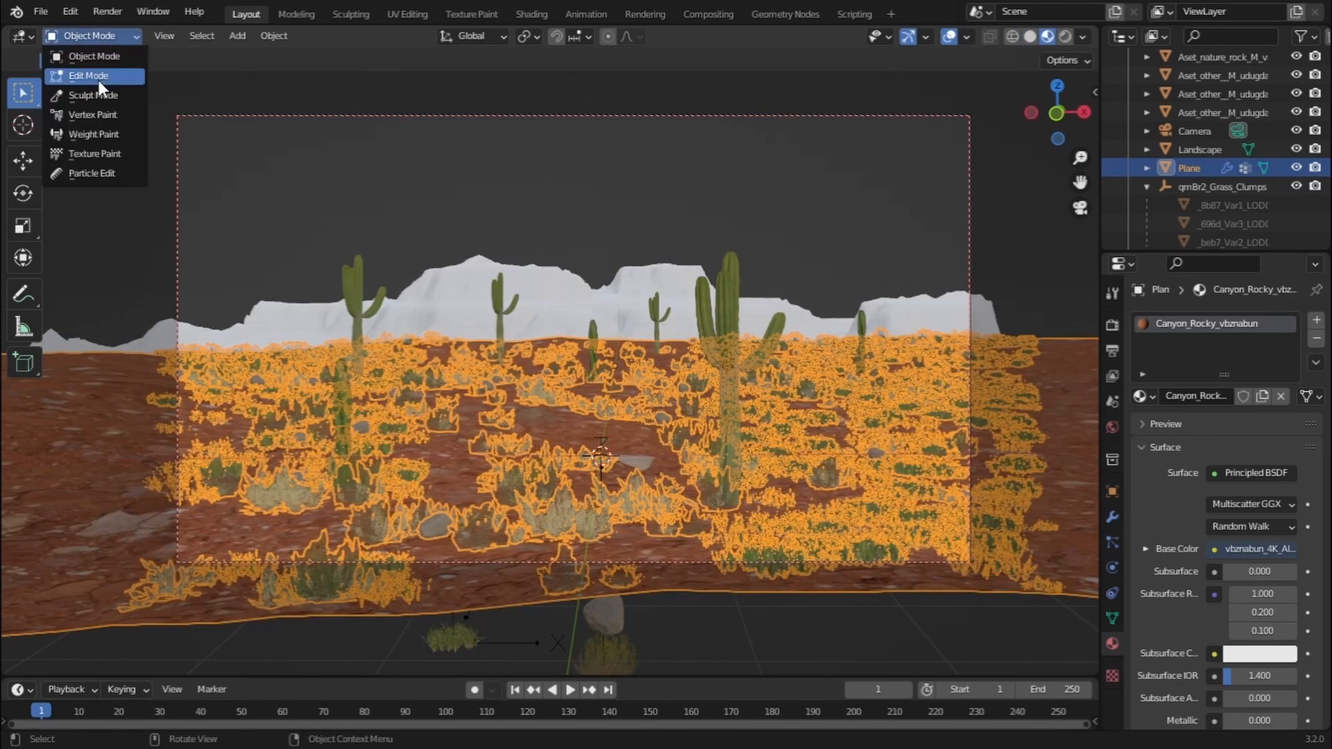
{"action": "left_click", "coordinate": [98, 81]}
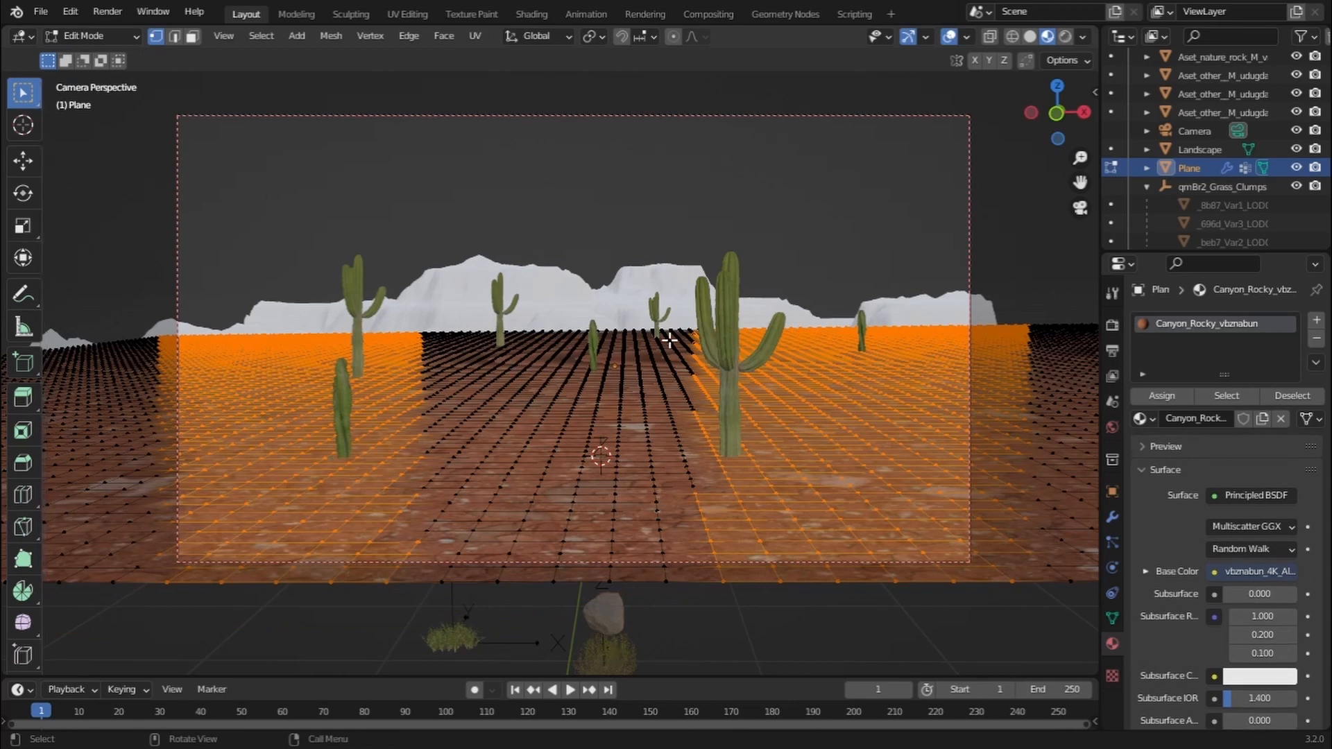
{"action": "key", "text": "a"}
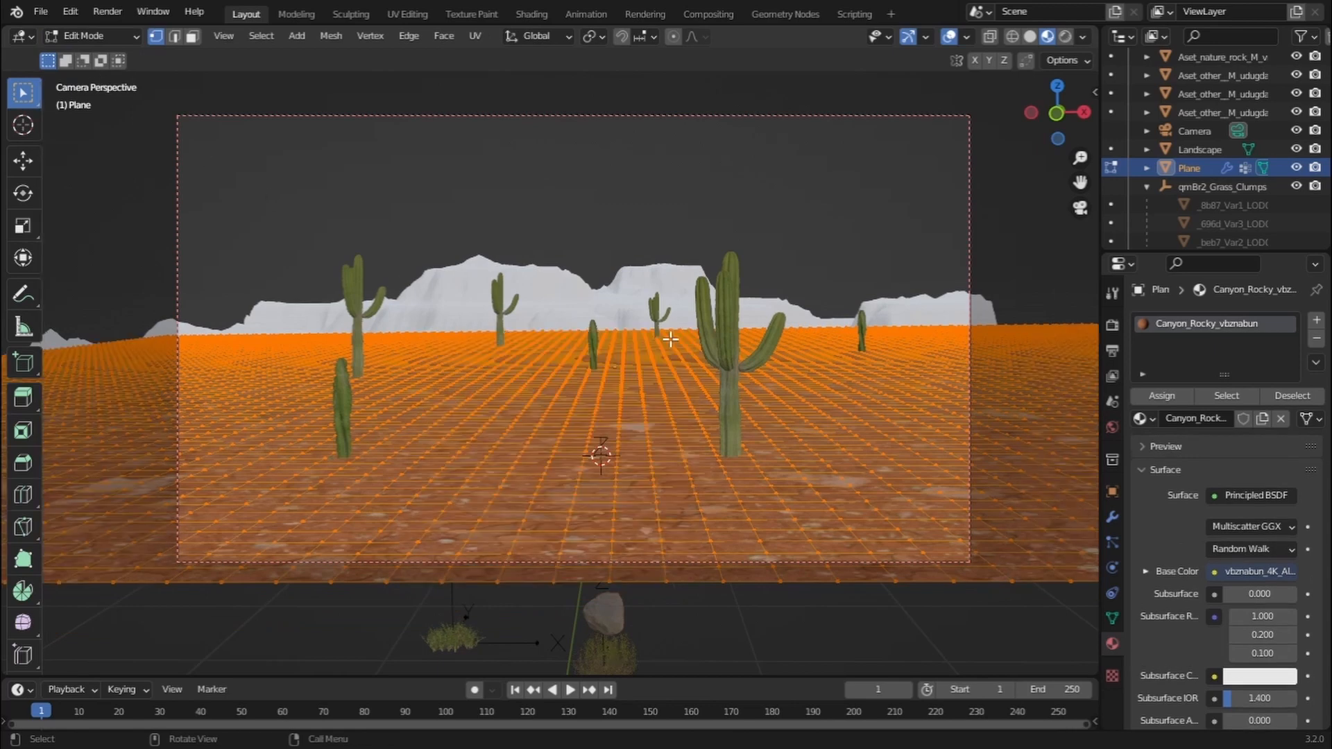
{"action": "left_click", "coordinate": [475, 36]}
{"action": "left_click", "coordinate": [533, 81]}
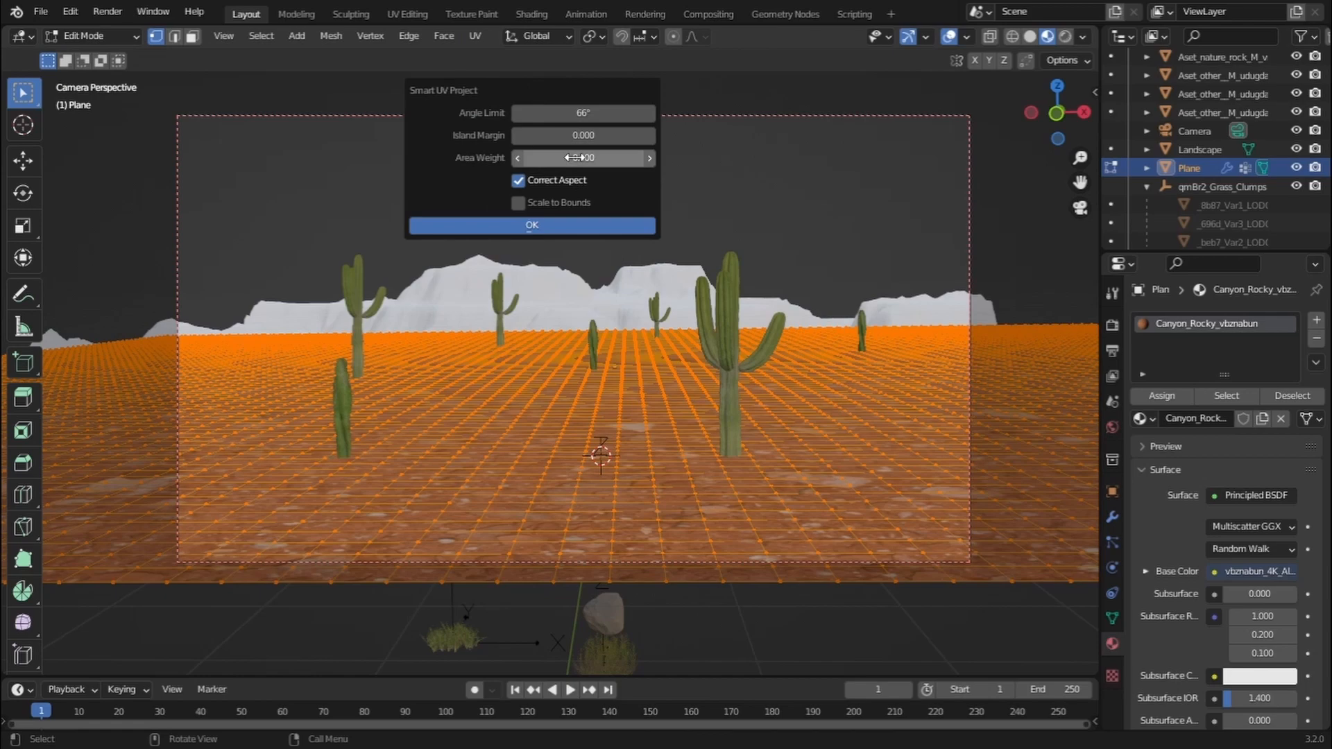
{"action": "left_click", "coordinate": [566, 219]}
{"action": "left_click", "coordinate": [97, 37]}
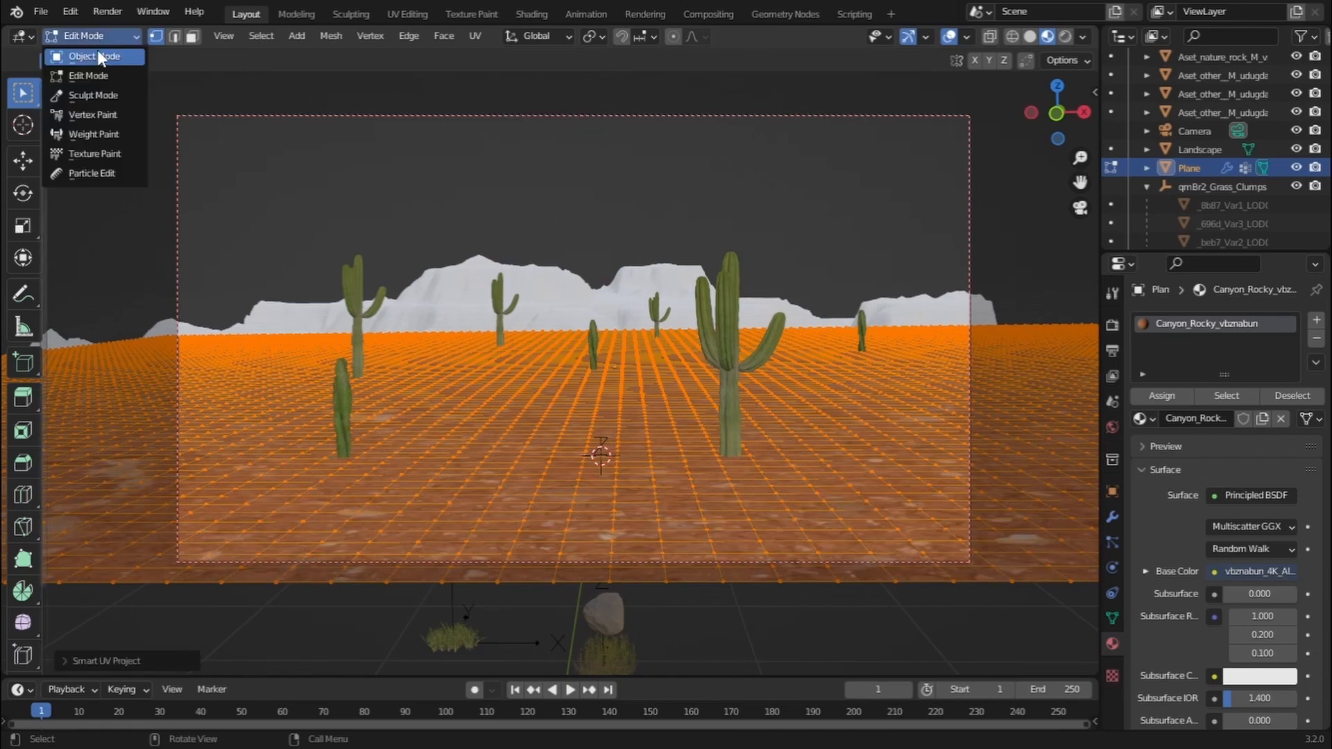
{"action": "left_click", "coordinate": [98, 57]}
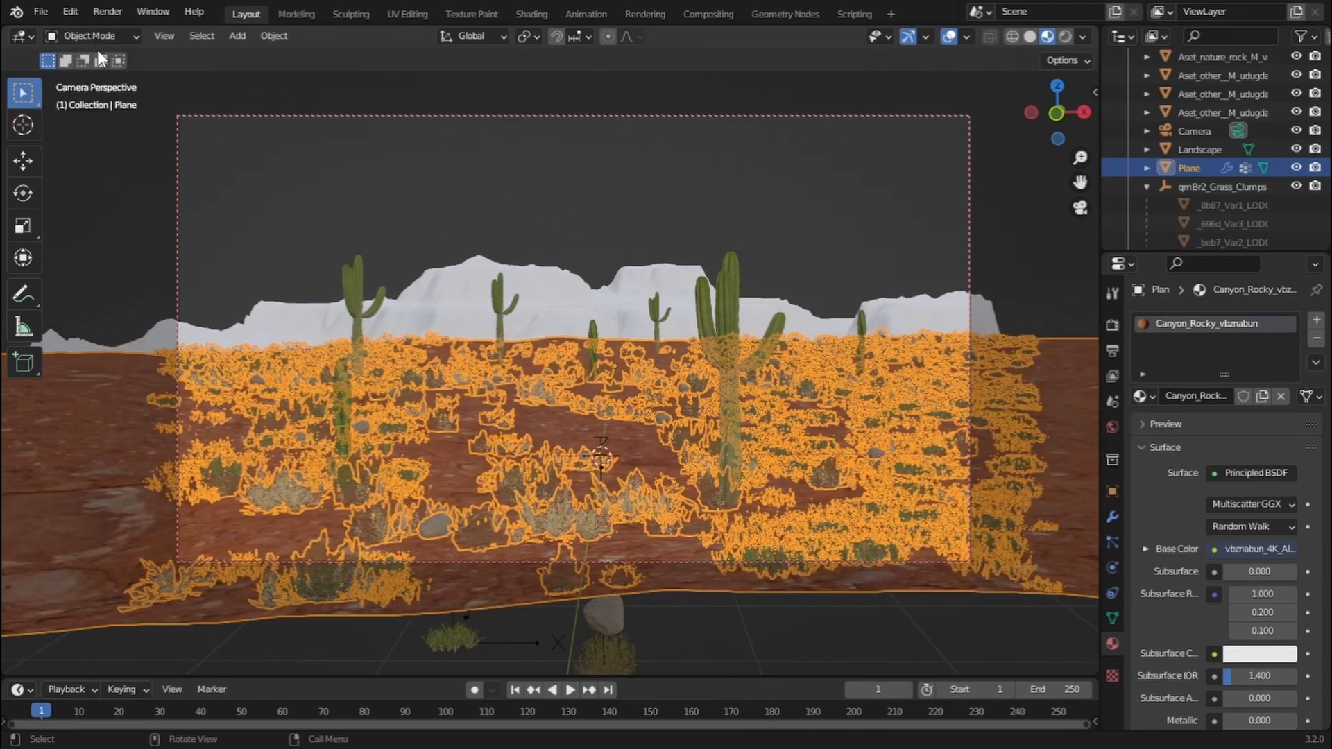
Set the Mapping node's X and Y scale to 0.3 in the ground plane's material in the Shading workspace
{"action": "left_click", "coordinate": [531, 15]}
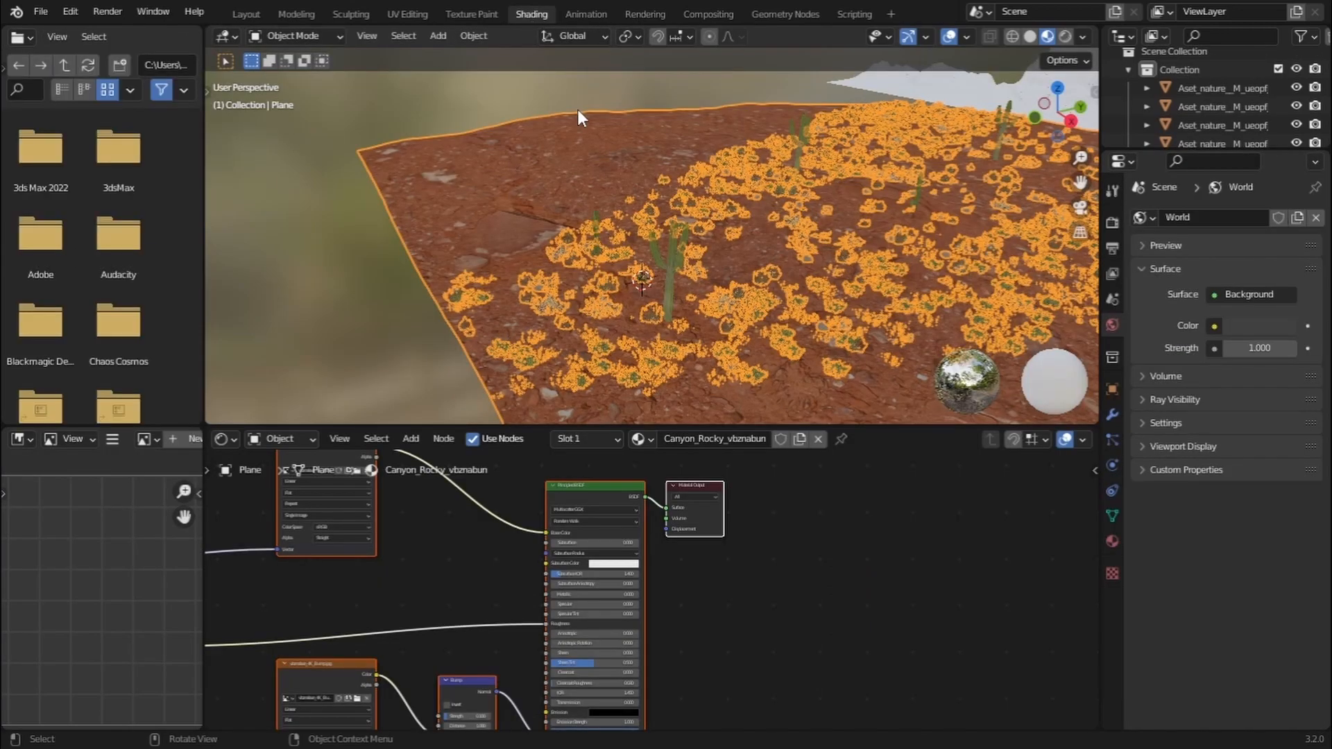
{"action": "scroll", "coordinate": [744, 281], "scroll_direction": "down", "scroll_amount": 3}
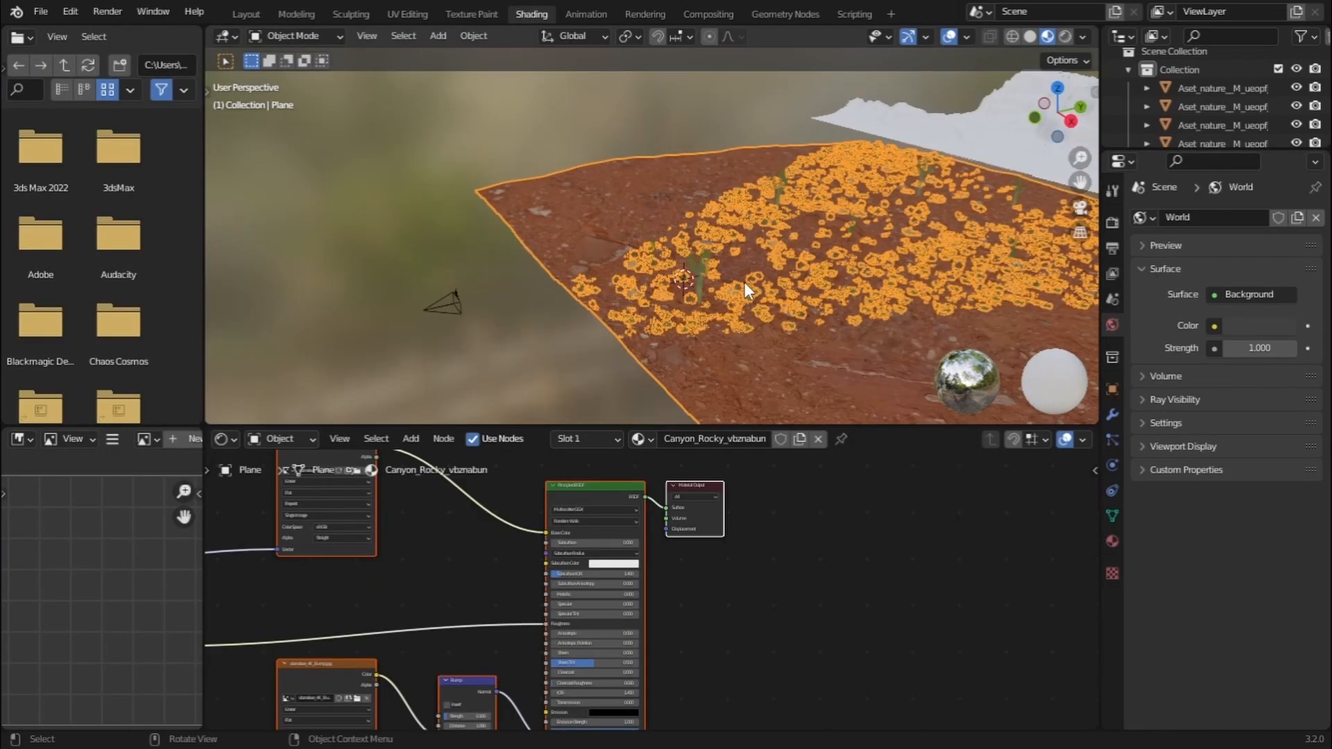
{"action": "middle_click_drag", "start_coordinate": [701, 574], "coordinate": [930, 471]}
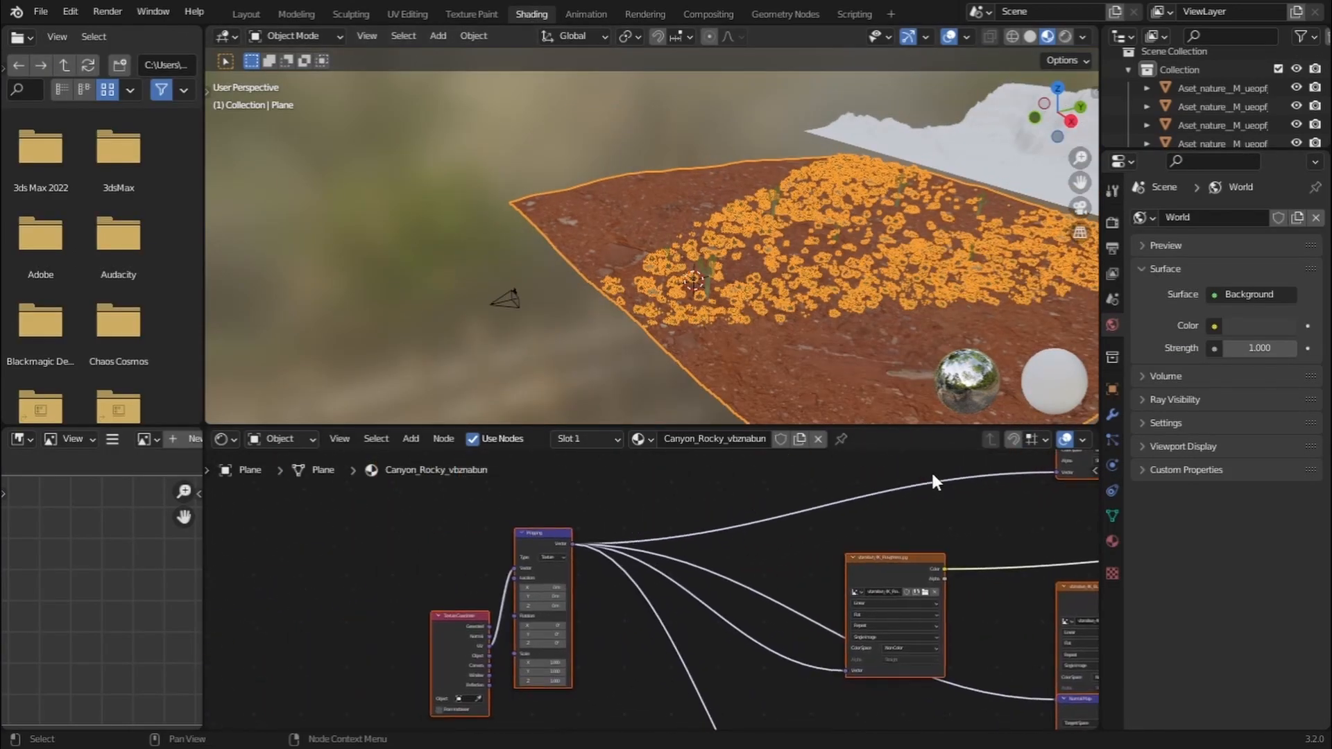
{"action": "middle_click_drag", "start_coordinate": [866, 293], "coordinate": [884, 306]}
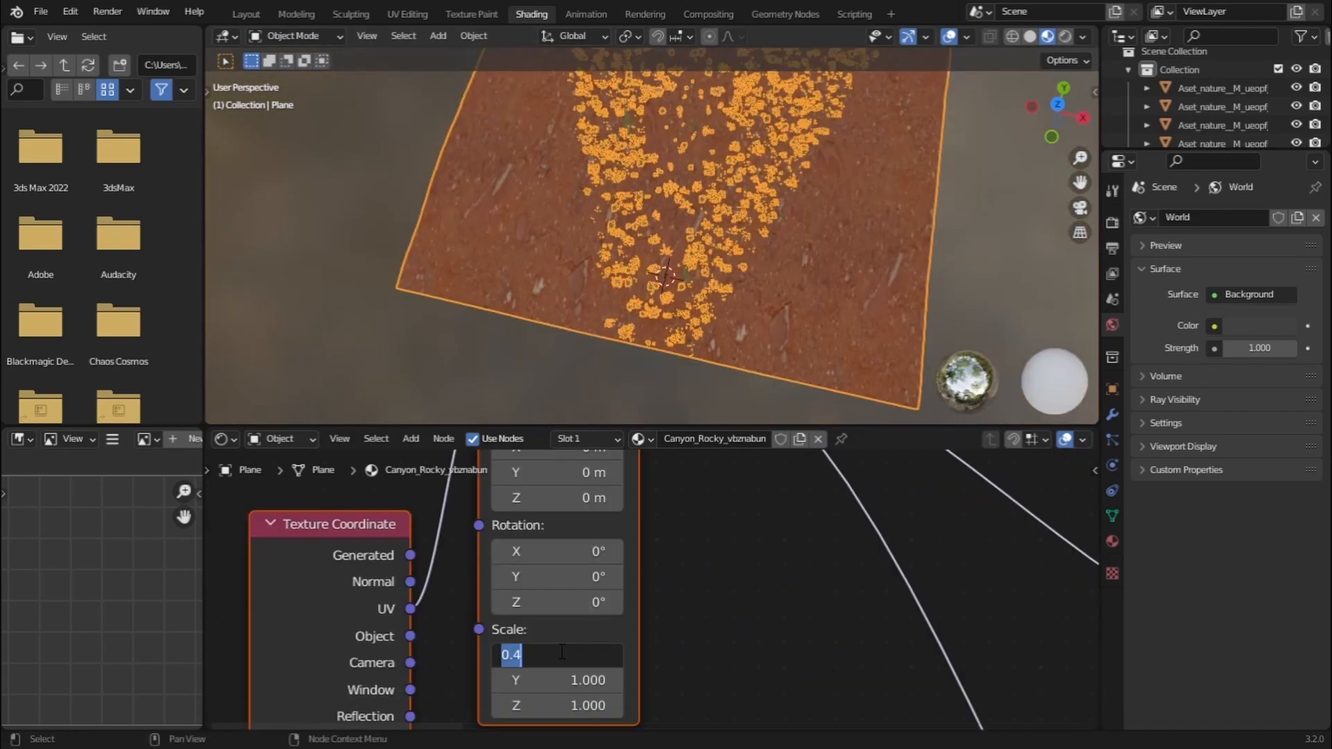
{"action": "type", "text": "0.3"}
{"action": "key", "text": "Return"}
{"action": "left_click", "coordinate": [555, 677]}
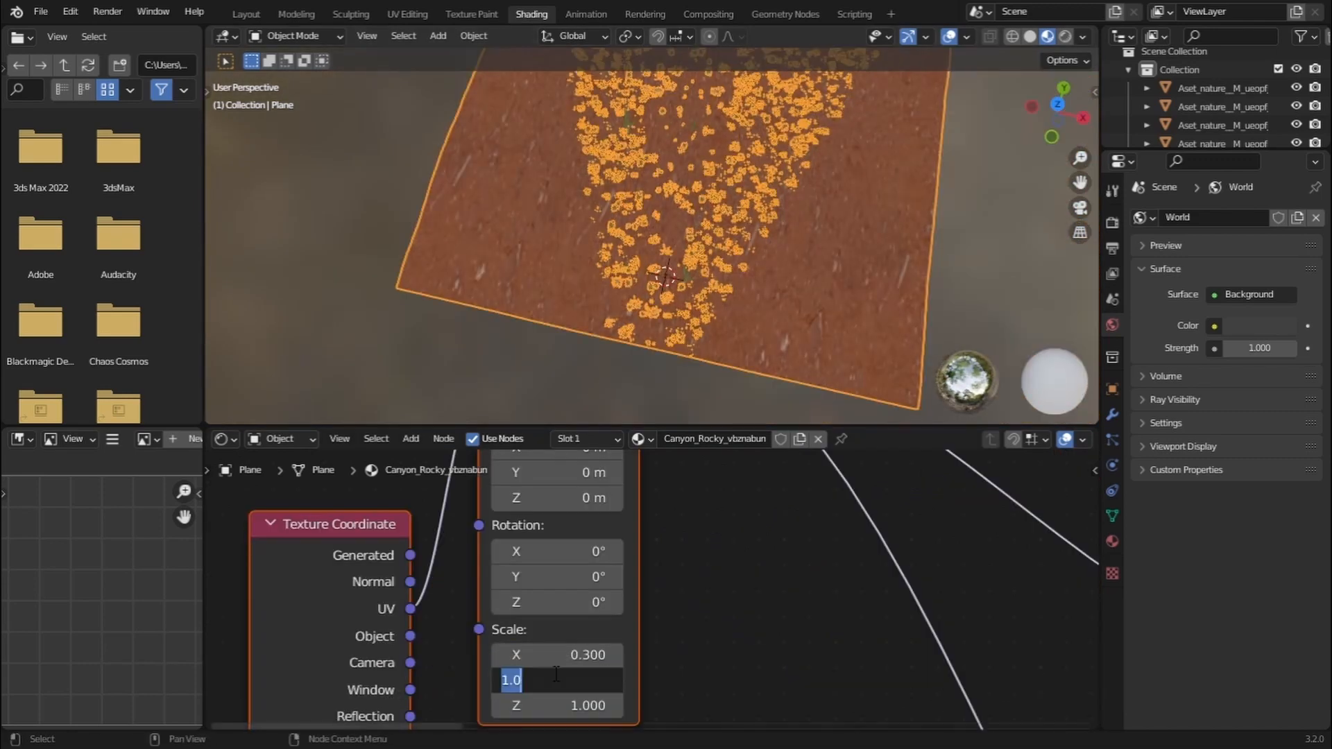
{"action": "type", "text": "0.3"}
{"action": "key", "text": "Return"}
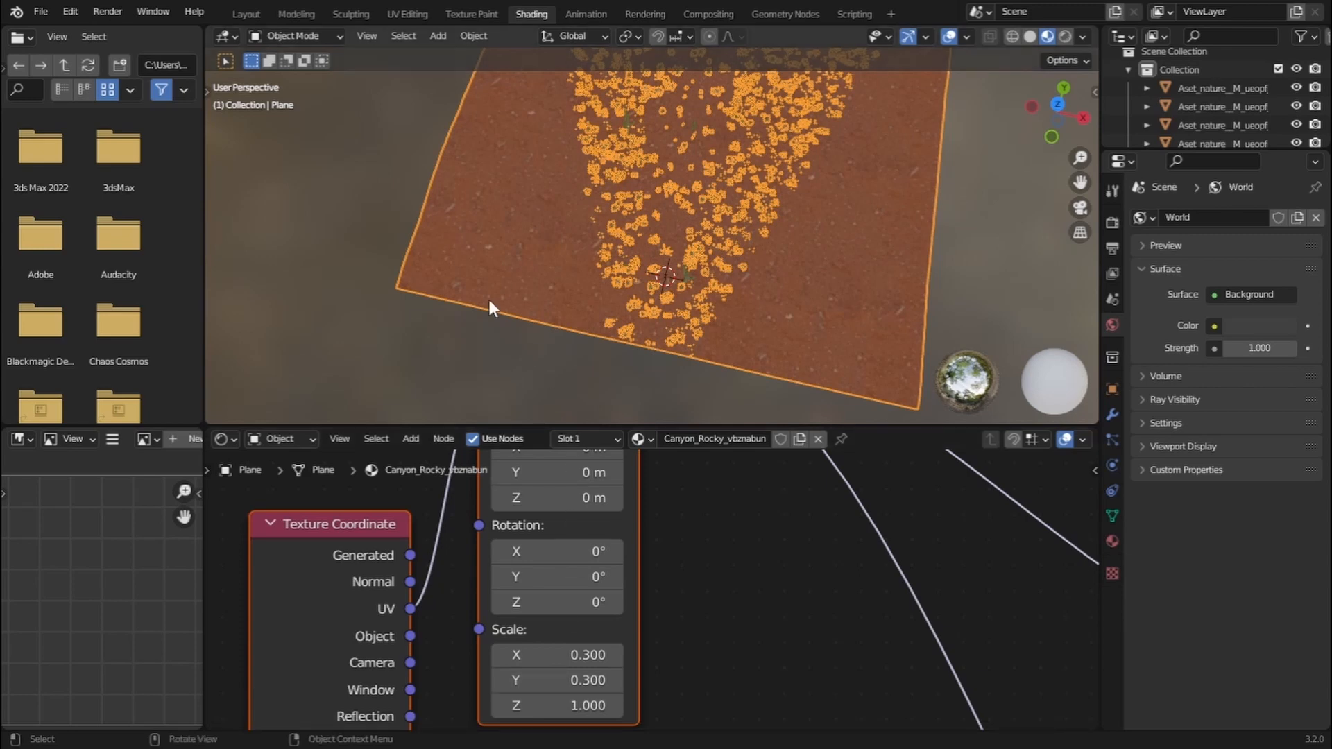
Return to the camera view, set the ground material's Bump strength to 1.000, and increase its Normal Map strength
{"action": "key", "text": "KP_0"}
{"action": "scroll", "coordinate": [715, 300], "scroll_direction": "up", "scroll_amount": 3}
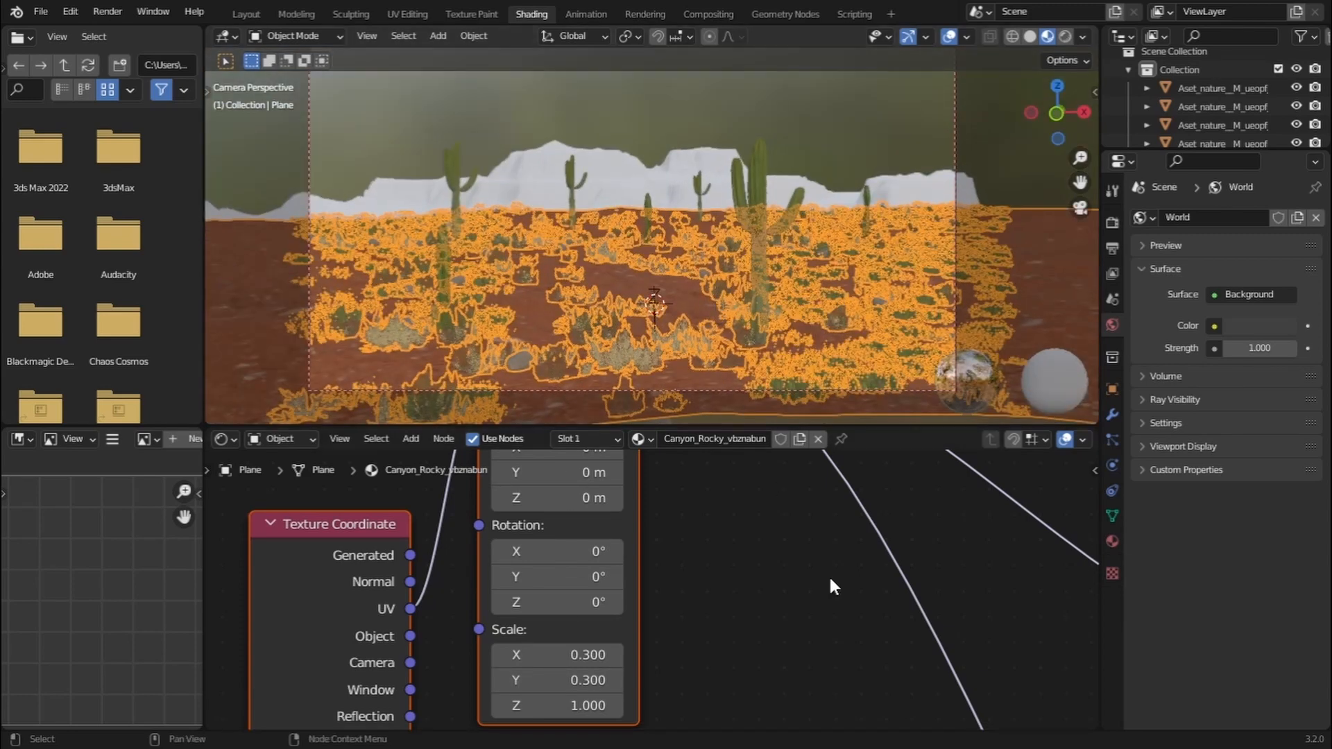
{"action": "middle_click_drag", "start_coordinate": [829, 574], "coordinate": [631, 508]}
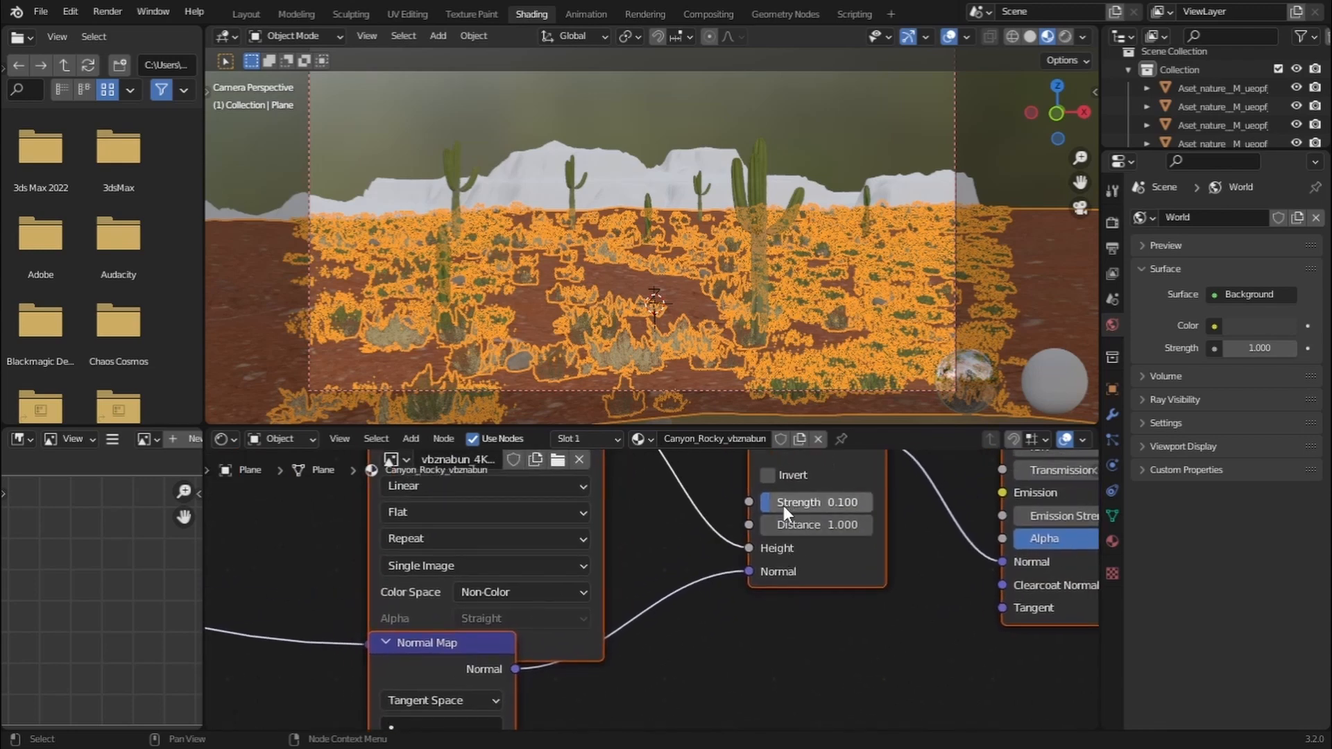
{"action": "left_click_drag", "start_coordinate": [783, 506], "coordinate": [867, 506]}
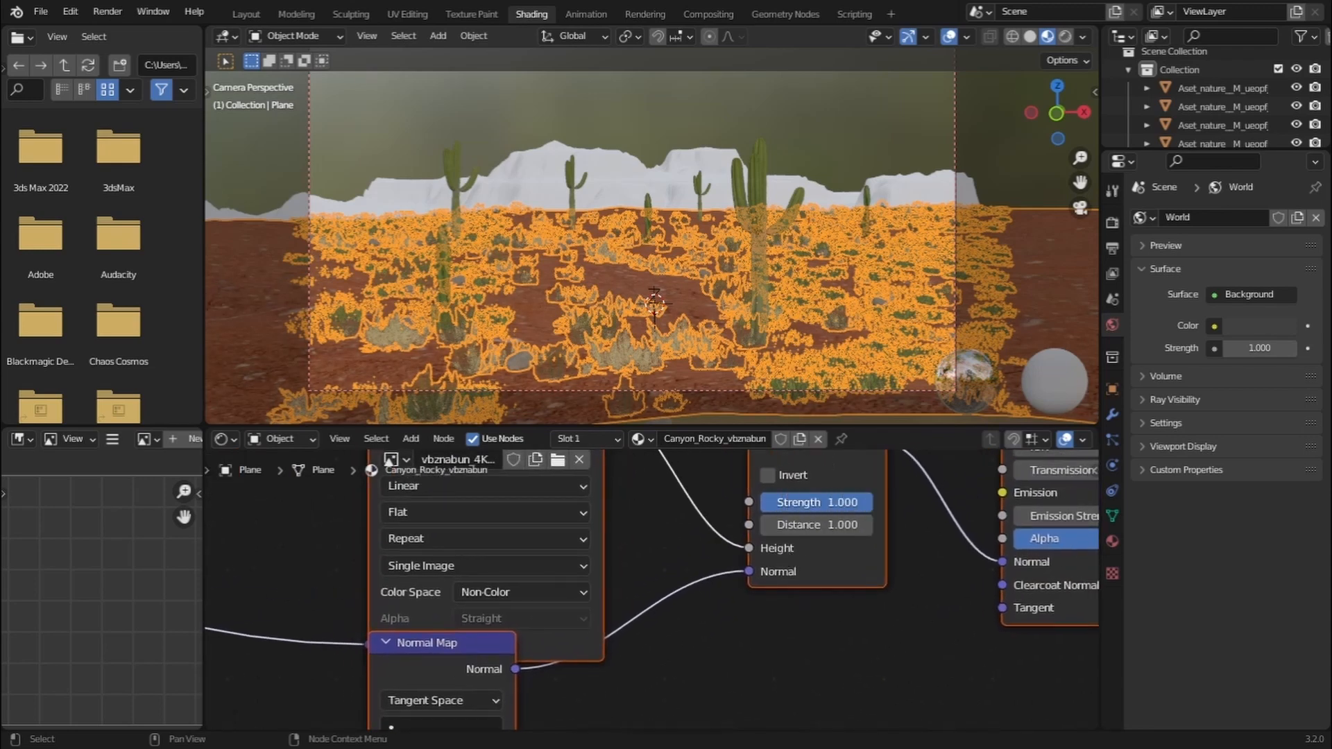
{"action": "middle_click_drag", "start_coordinate": [754, 621], "coordinate": [865, 559]}
{"action": "left_click_drag", "start_coordinate": [604, 690], "coordinate": [679, 689]}
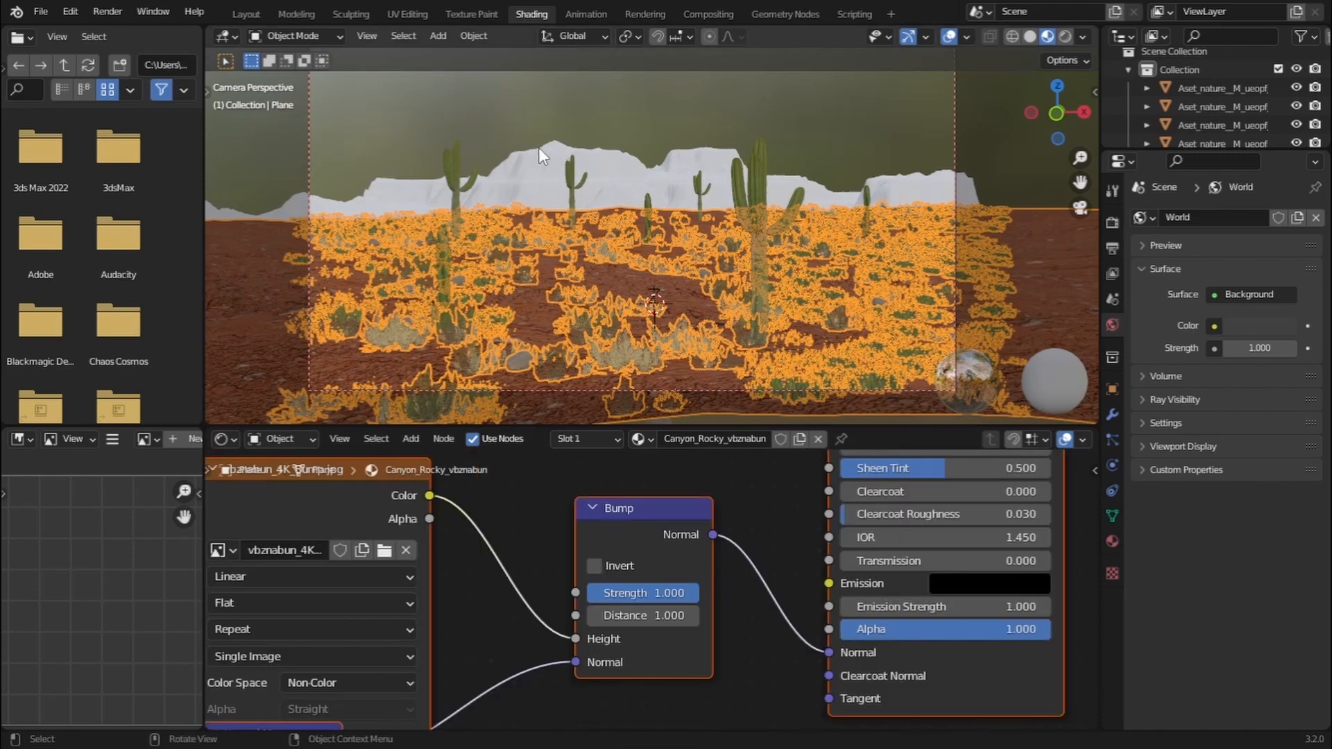
Export the Canyon Rocky Ground surface from Quixel Bridge and assign the Canyon_Rocky_vefmeccn material to the Landscape terrain in Blender
{"action": "left_click", "coordinate": [539, 147]}
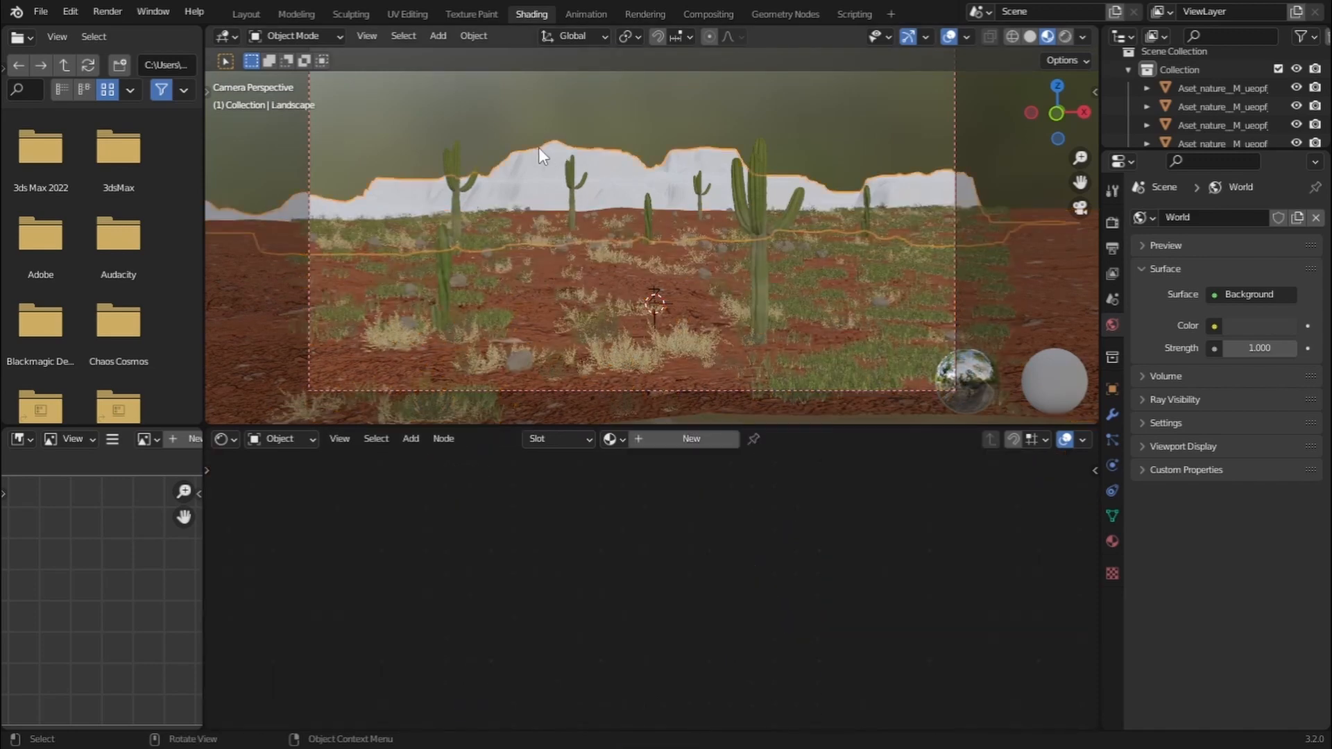
{"action": "key", "text": "alt+Tab"}
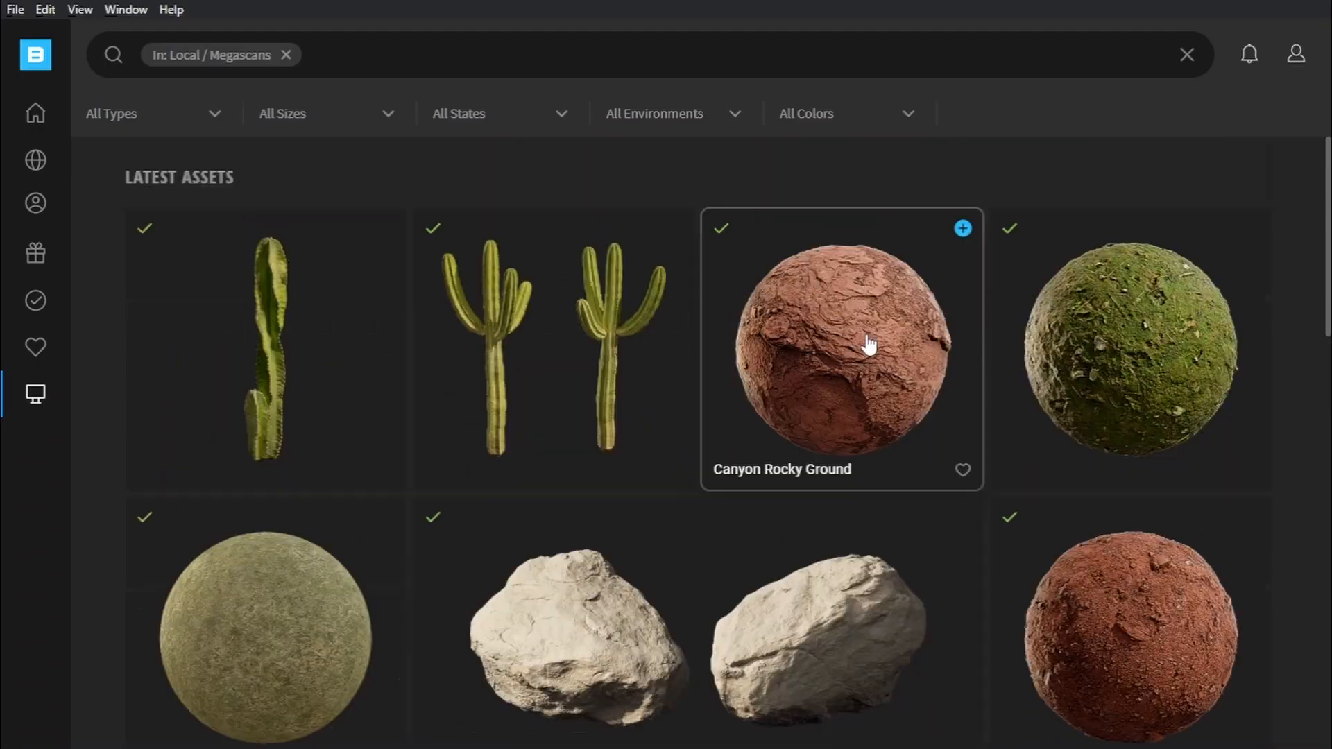
{"action": "left_click", "coordinate": [962, 228]}
{"action": "key", "text": "alt+Tab"}
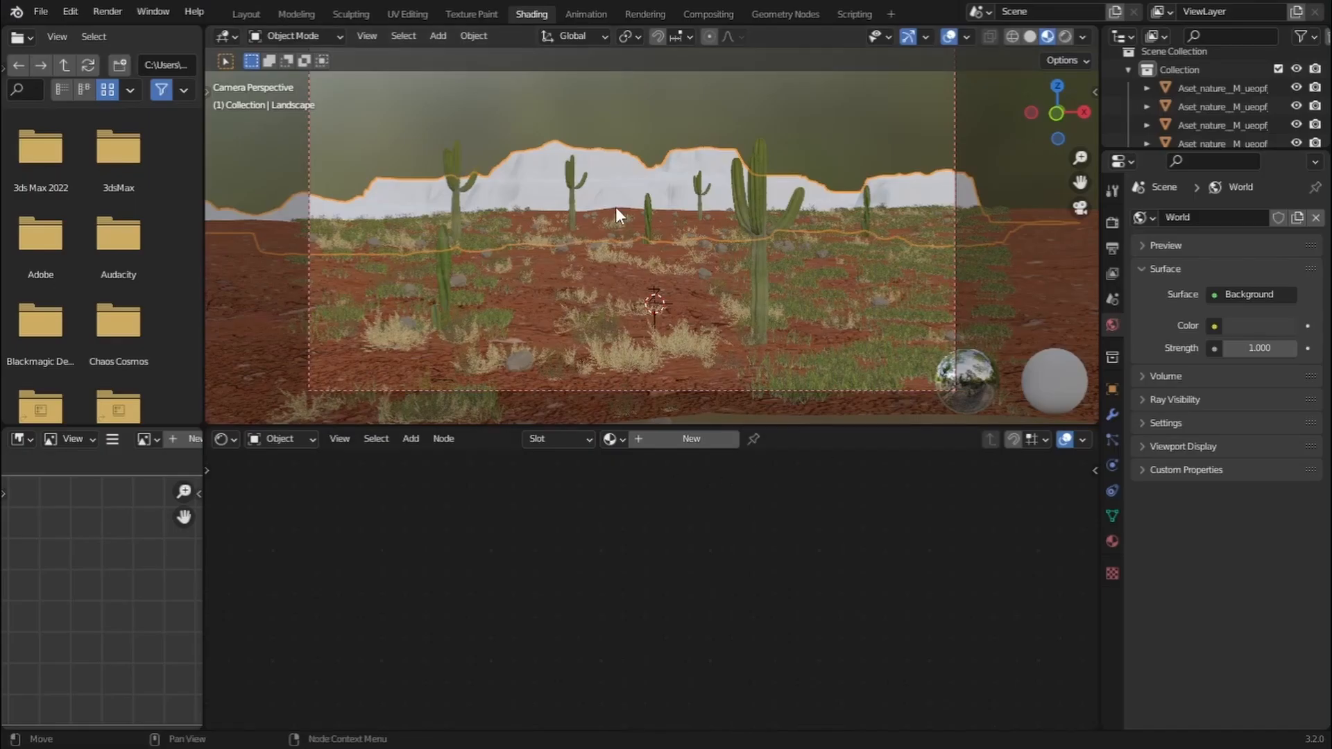
{"action": "left_click", "coordinate": [612, 438]}
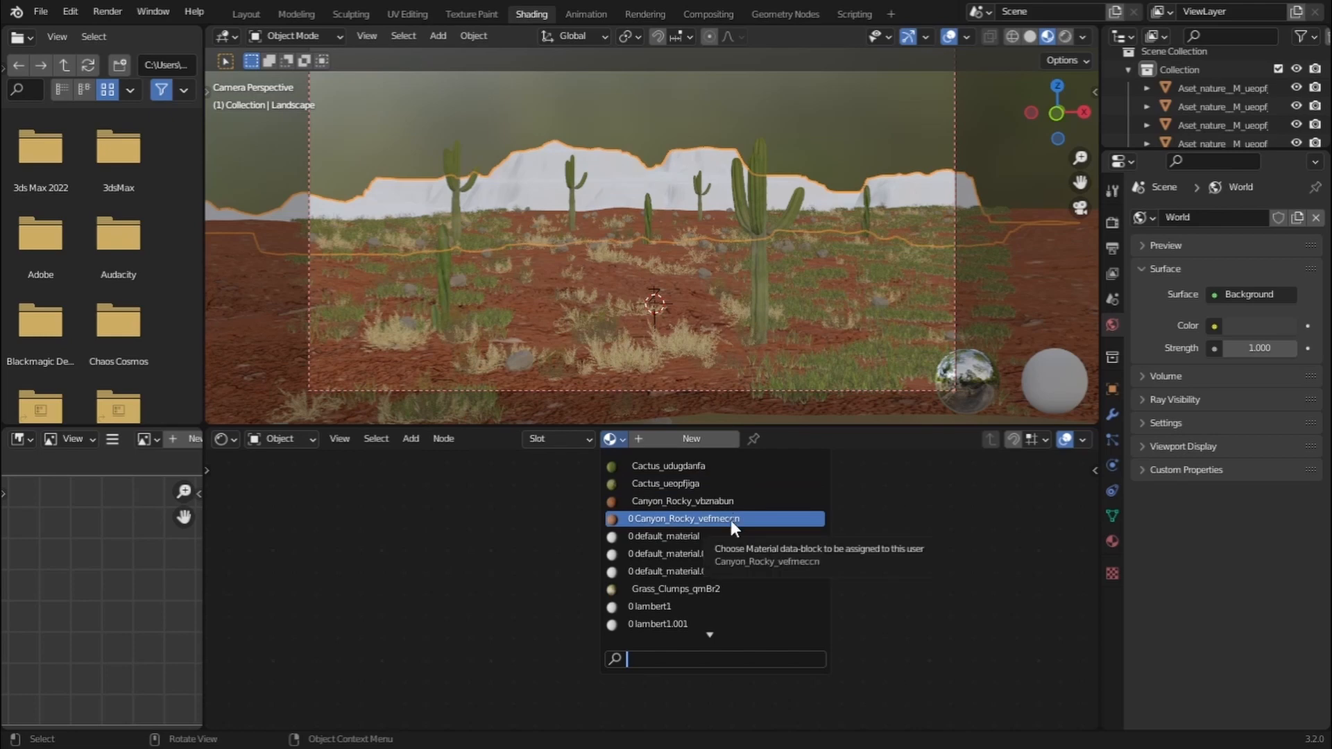
{"action": "left_click", "coordinate": [730, 521]}
Unwrap the Landscape terrain in Edit Mode with Smart UV Project at a 66° angle limit, and return to Object Mode
{"action": "left_click", "coordinate": [280, 38]}
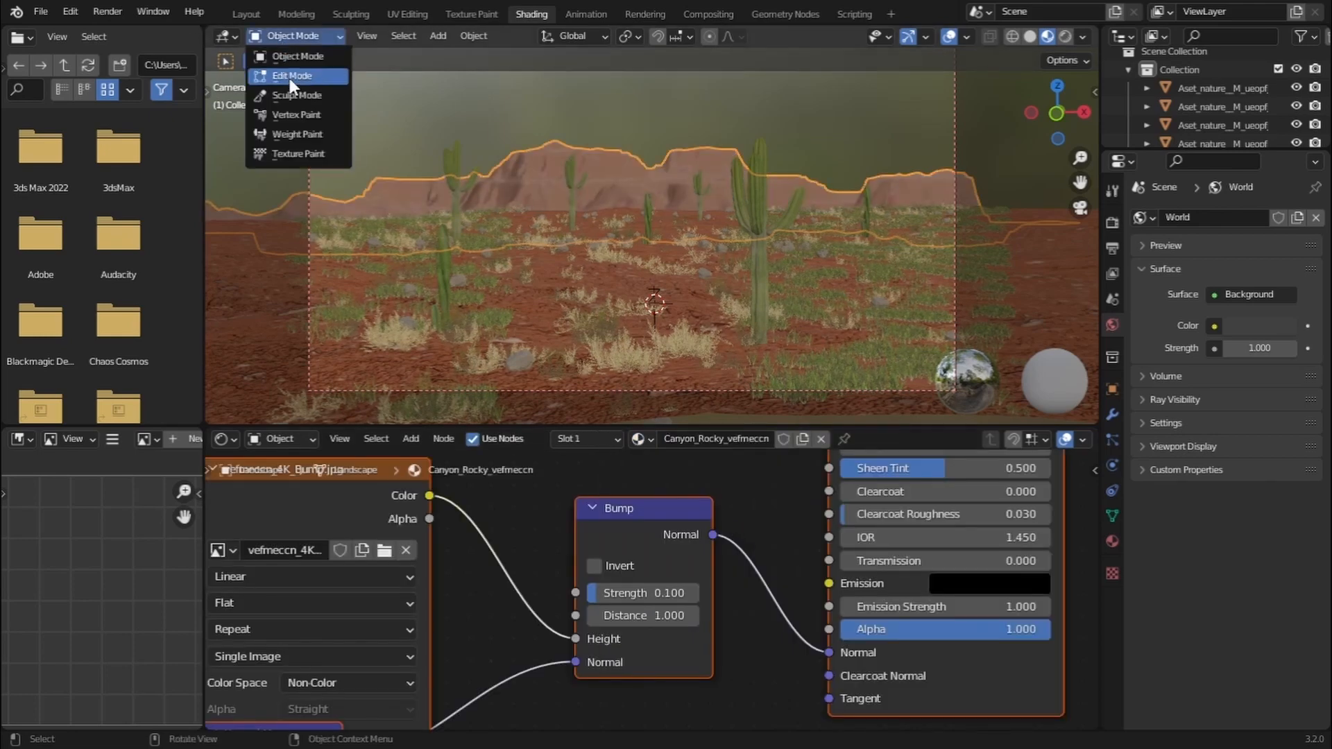
{"action": "left_click", "coordinate": [309, 76]}
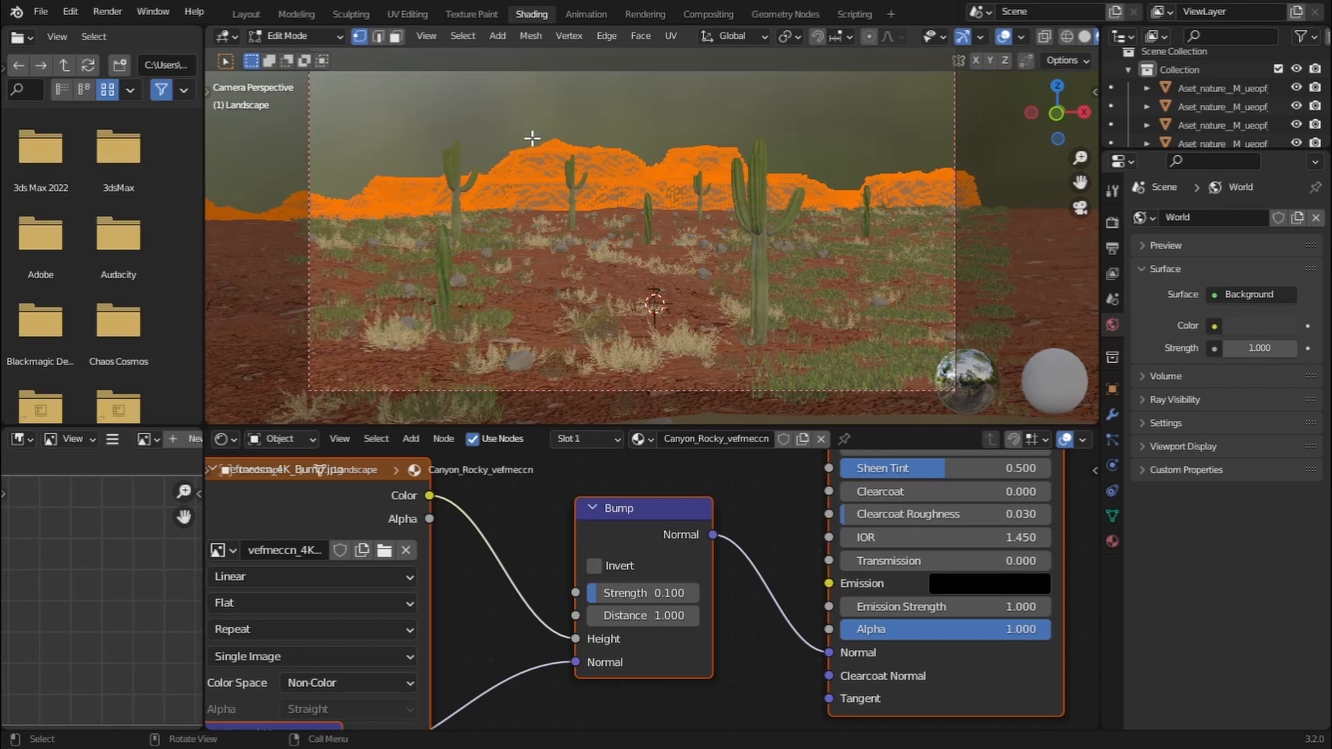
{"action": "left_click", "coordinate": [670, 35]}
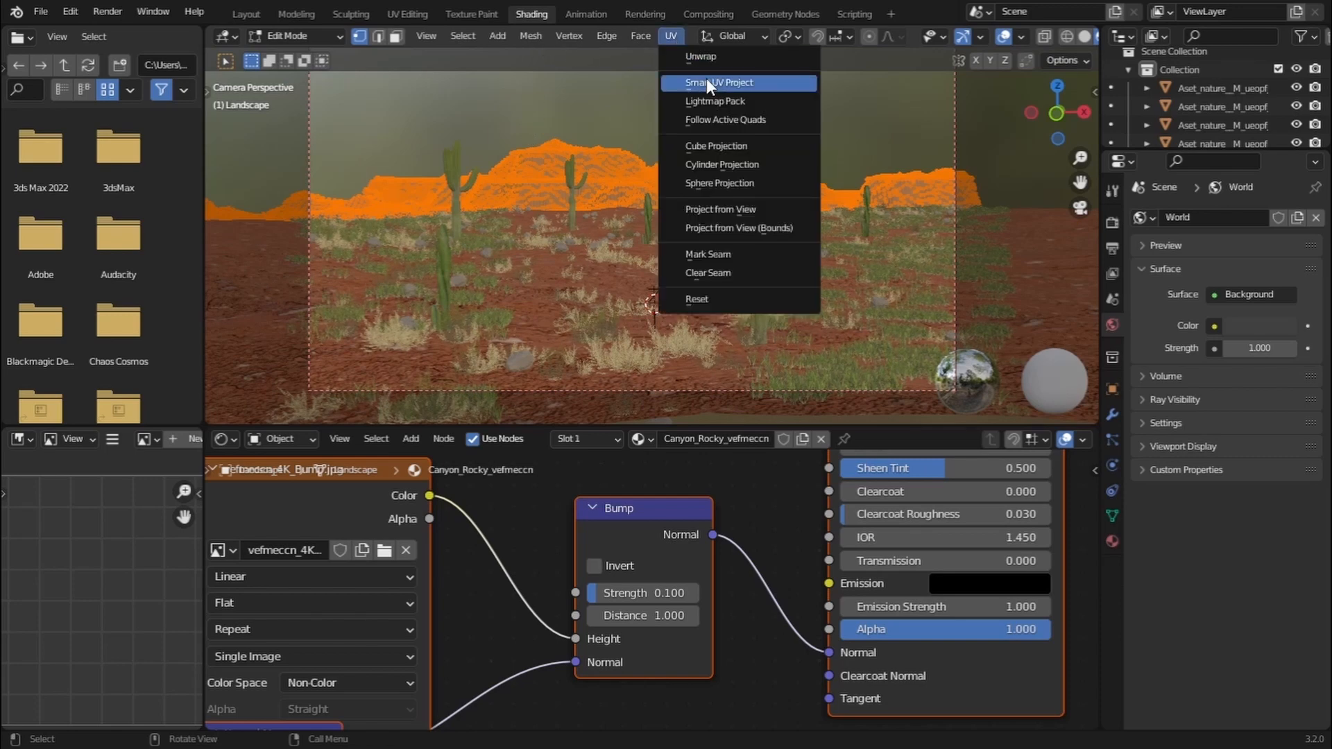
{"action": "left_click", "coordinate": [706, 78]}
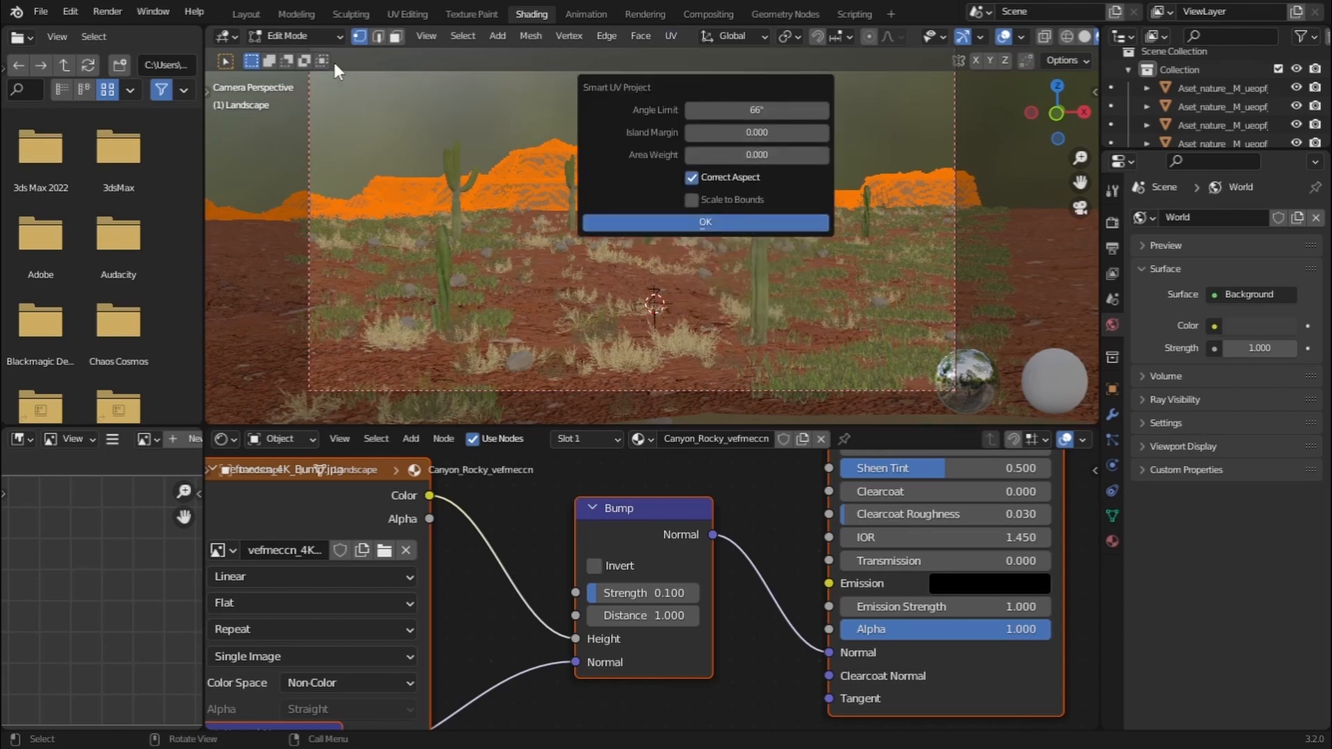
{"action": "left_click", "coordinate": [297, 36]}
{"action": "left_click", "coordinate": [302, 60]}
Set the Mapping node's X and Y scale to 0.2 in the Landscape terrain's material
{"action": "middle_click_drag", "start_coordinate": [614, 575], "coordinate": [721, 573]}
{"action": "scroll", "coordinate": [721, 573], "scroll_direction": "up", "scroll_amount": 2}
{"action": "left_click", "coordinate": [651, 582]}
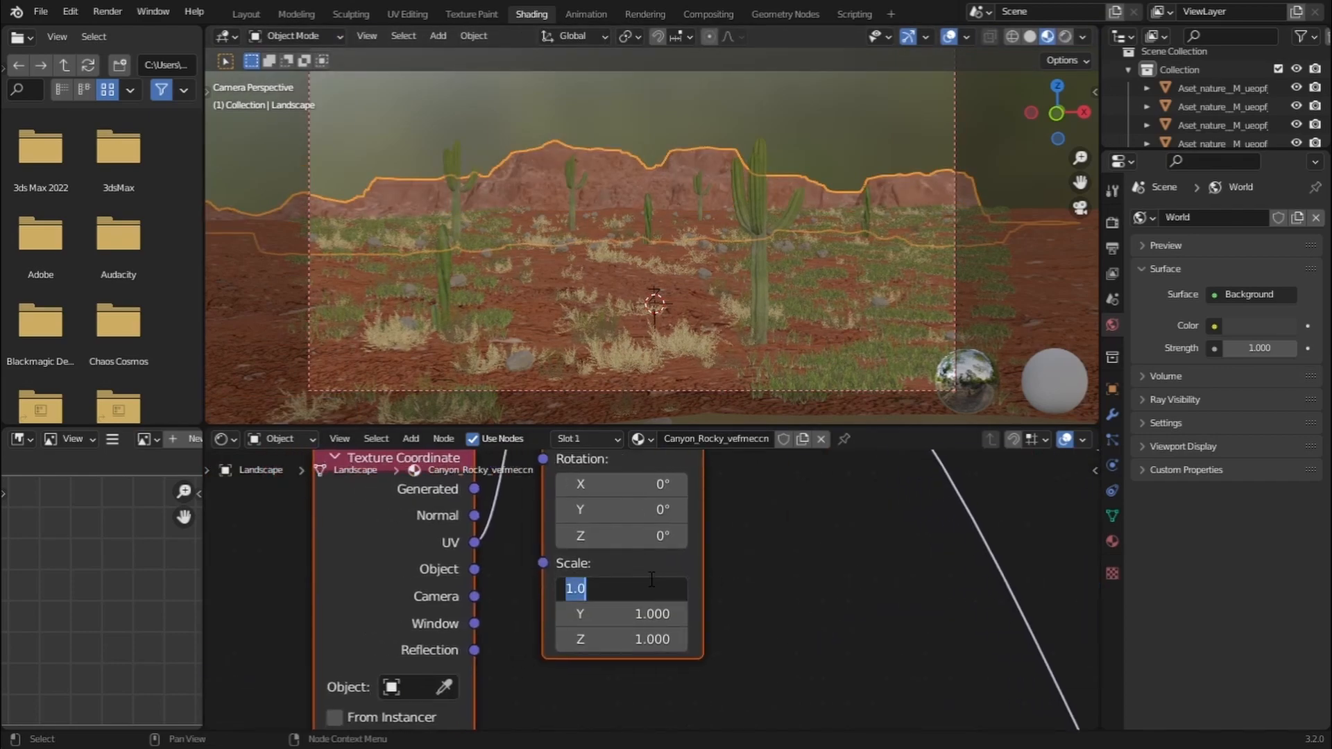
{"action": "key", "text": "BackSpace"}
{"action": "type", "text": "0.2"}
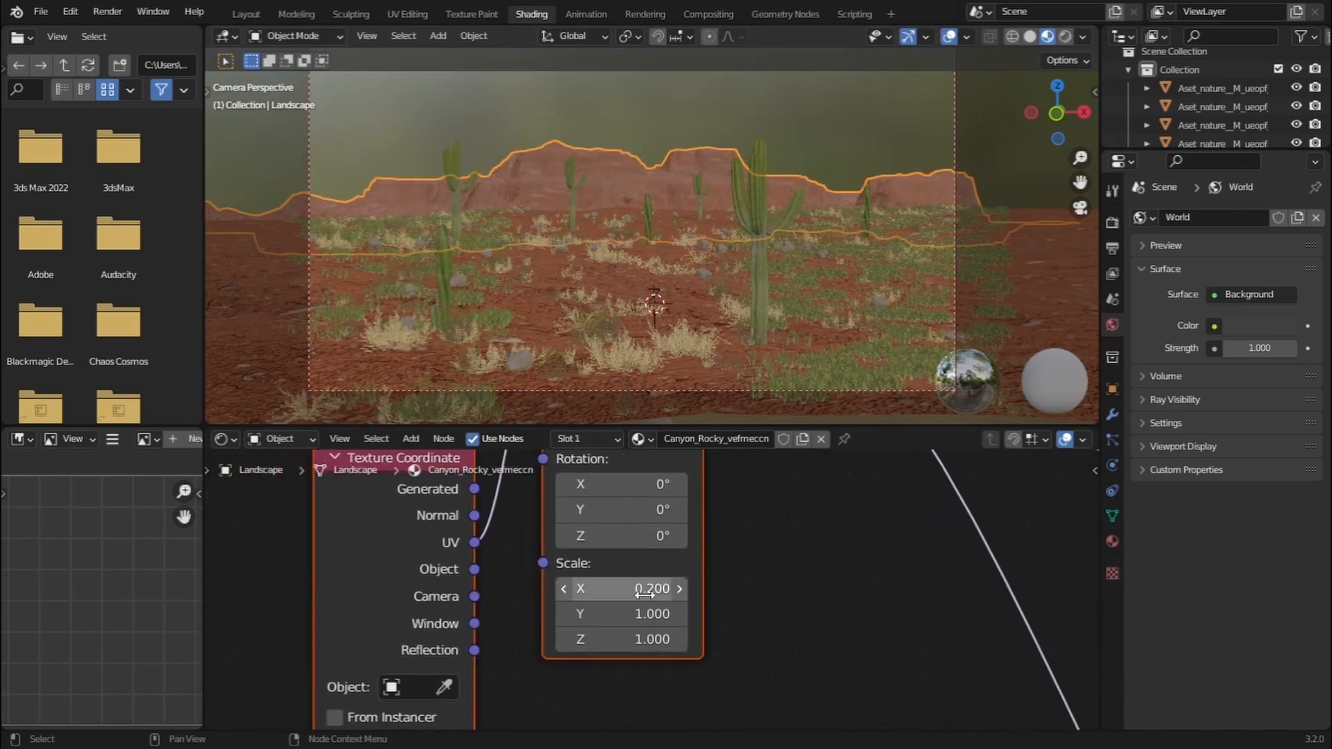
{"action": "key", "text": "Return"}
{"action": "left_click", "coordinate": [635, 614]}
{"action": "key", "text": "BackSpace"}
{"action": "type", "text": "0.2"}
{"action": "key", "text": "Return"}
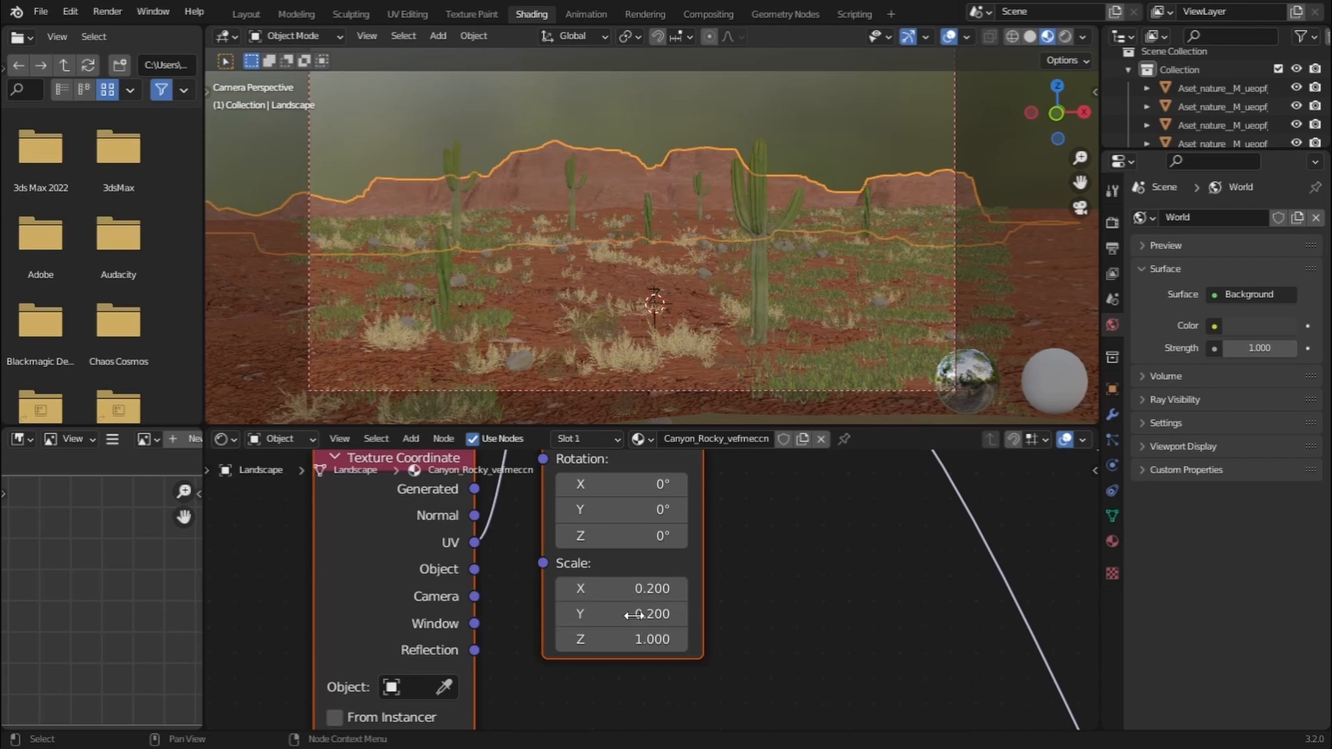
Set the Normal Map strength to 2 and the Bump strength to 1.000 in the Landscape terrain's material
{"action": "middle_click_drag", "start_coordinate": [766, 449], "coordinate": [474, 546]}
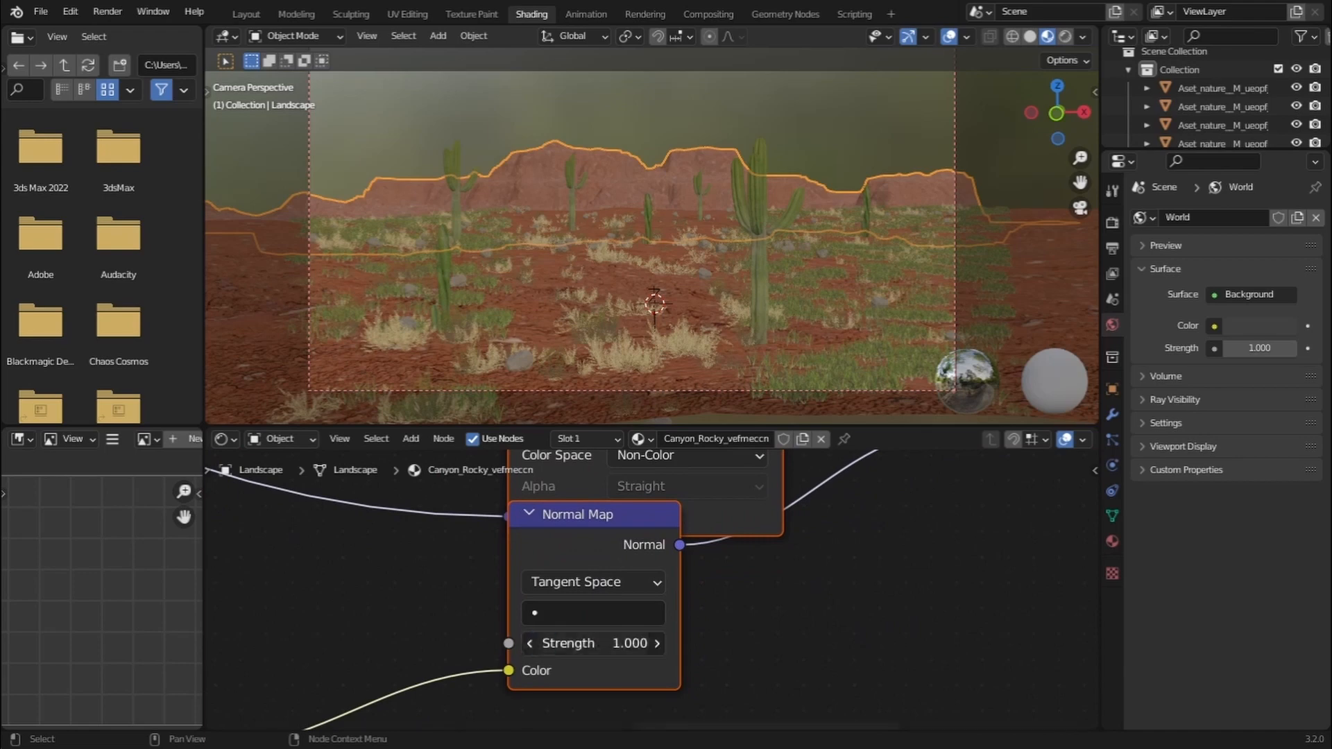
{"action": "left_click", "coordinate": [592, 643]}
{"action": "type", "text": "2"}
{"action": "key", "text": "Return"}
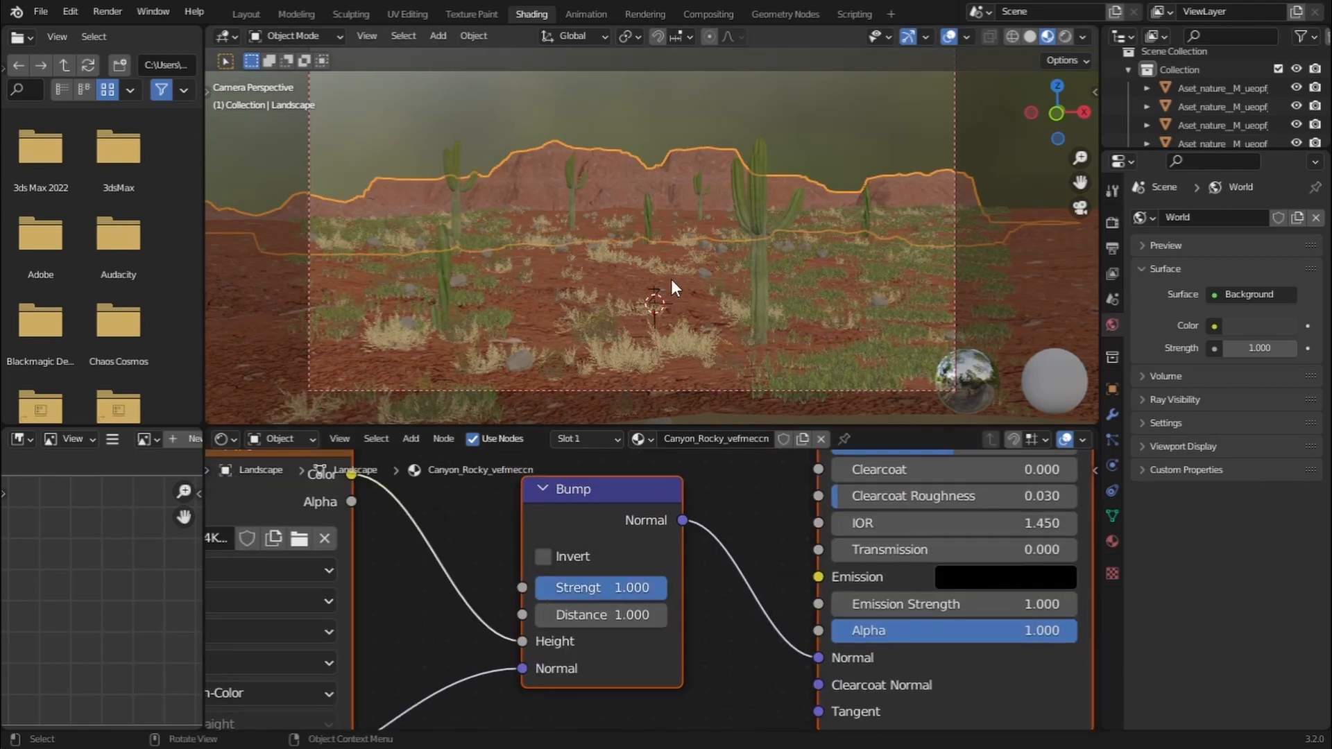
Check the textured scene with rendered shading in the Layout workspace, and return to solid shading
{"action": "left_click", "coordinate": [236, 12]}
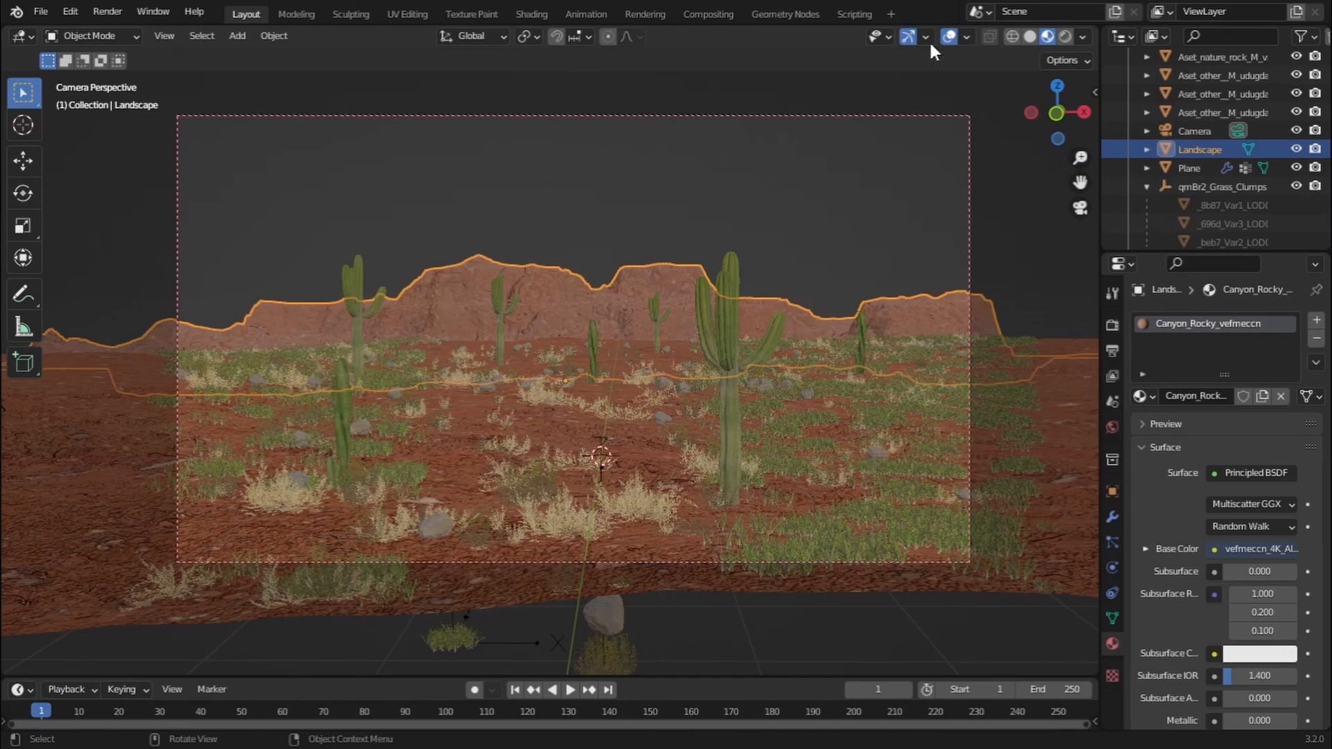
{"action": "left_click", "coordinate": [1066, 36]}
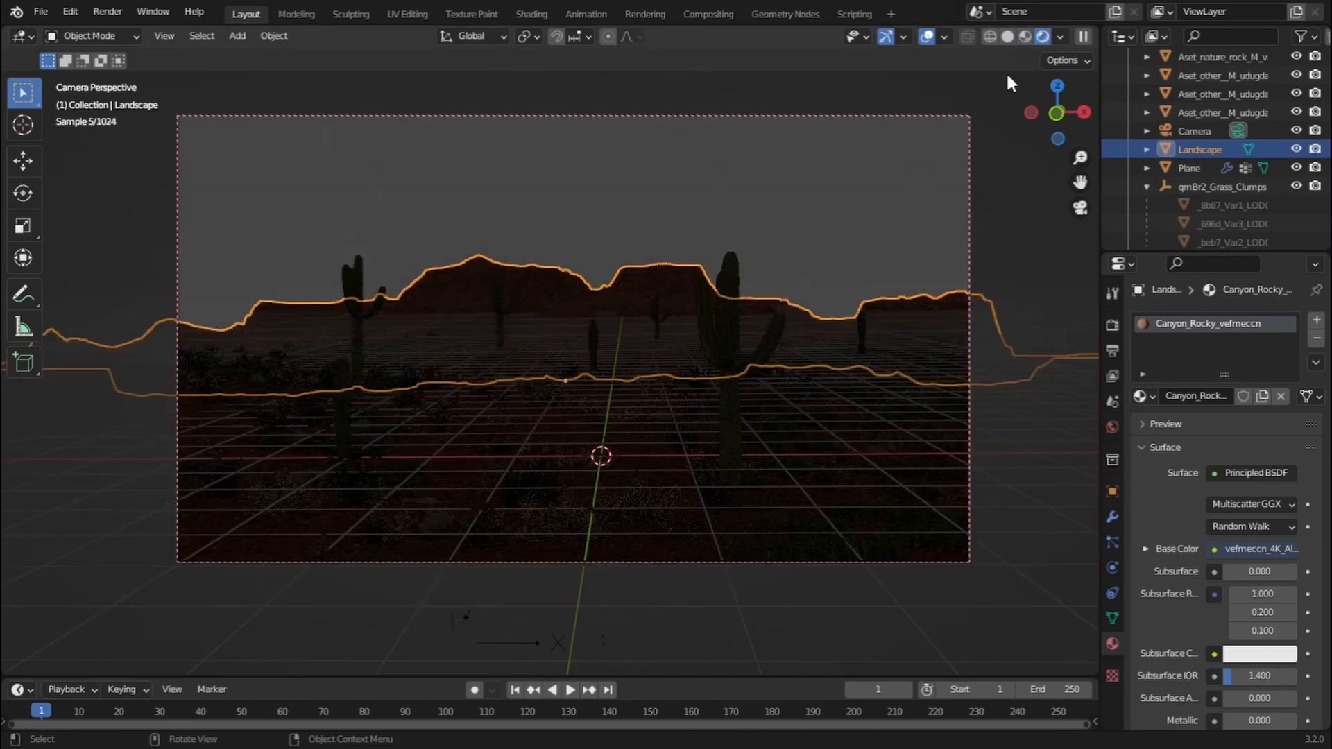
{"action": "left_click", "coordinate": [1006, 36]}
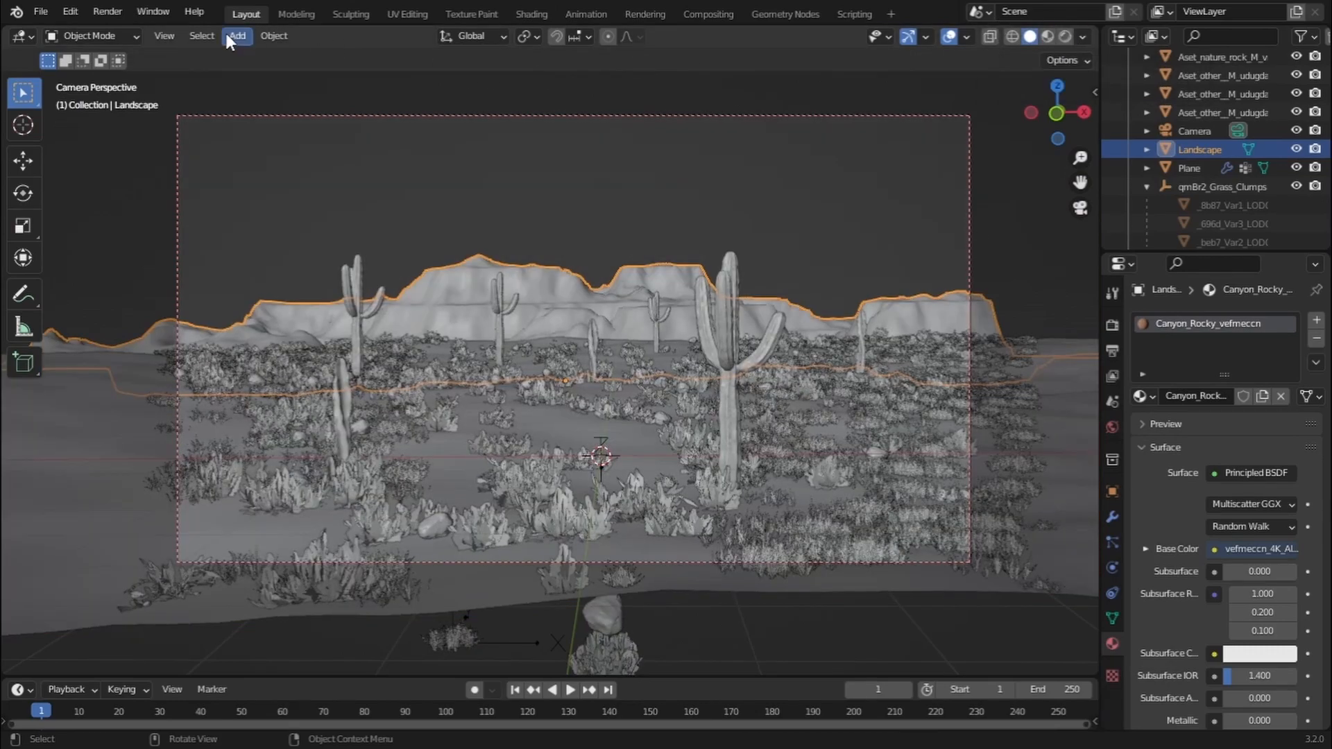
Add a Sun light to the scene and raise it about 2.4 m along the Z axis
{"action": "left_click", "coordinate": [237, 36]}
{"action": "mouse_move", "coordinate": [268, 278]}
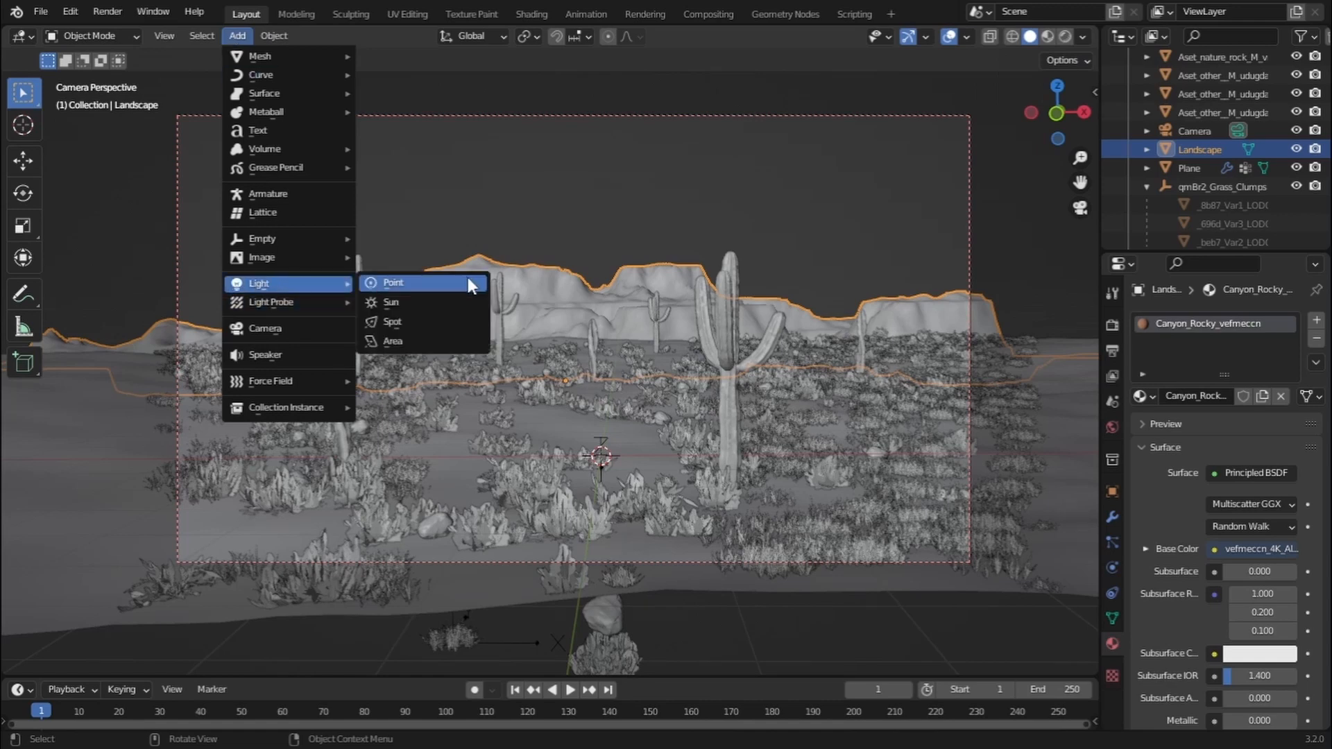
{"action": "left_click", "coordinate": [425, 302]}
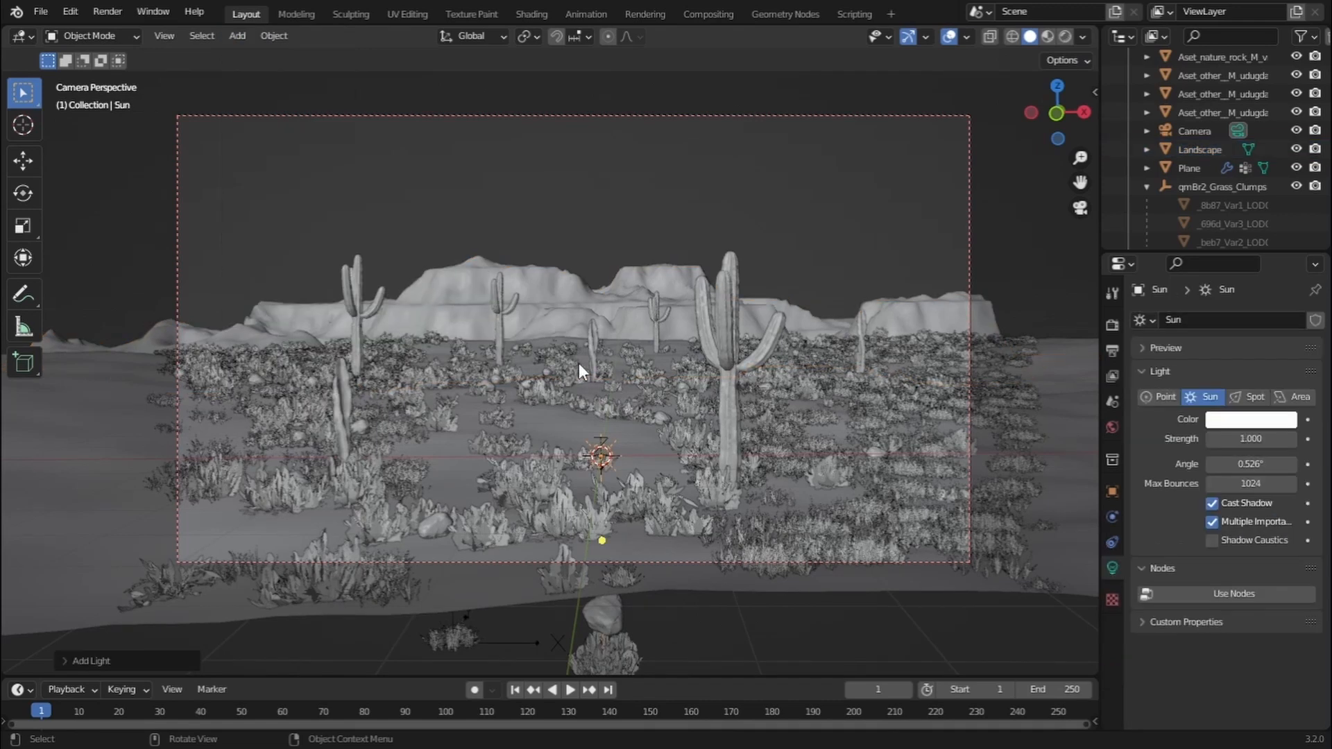
{"action": "key", "text": "g"}
{"action": "key", "text": "z"}
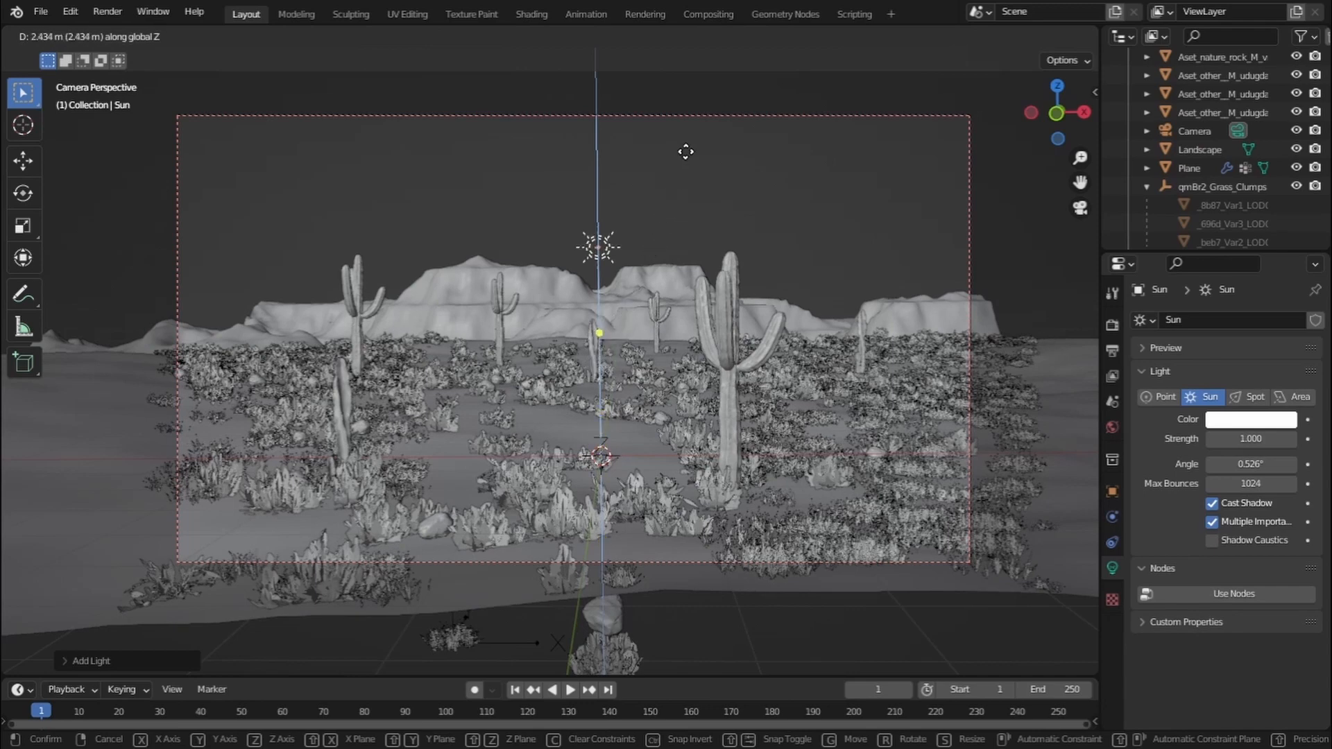
{"action": "left_click", "coordinate": [686, 152]}
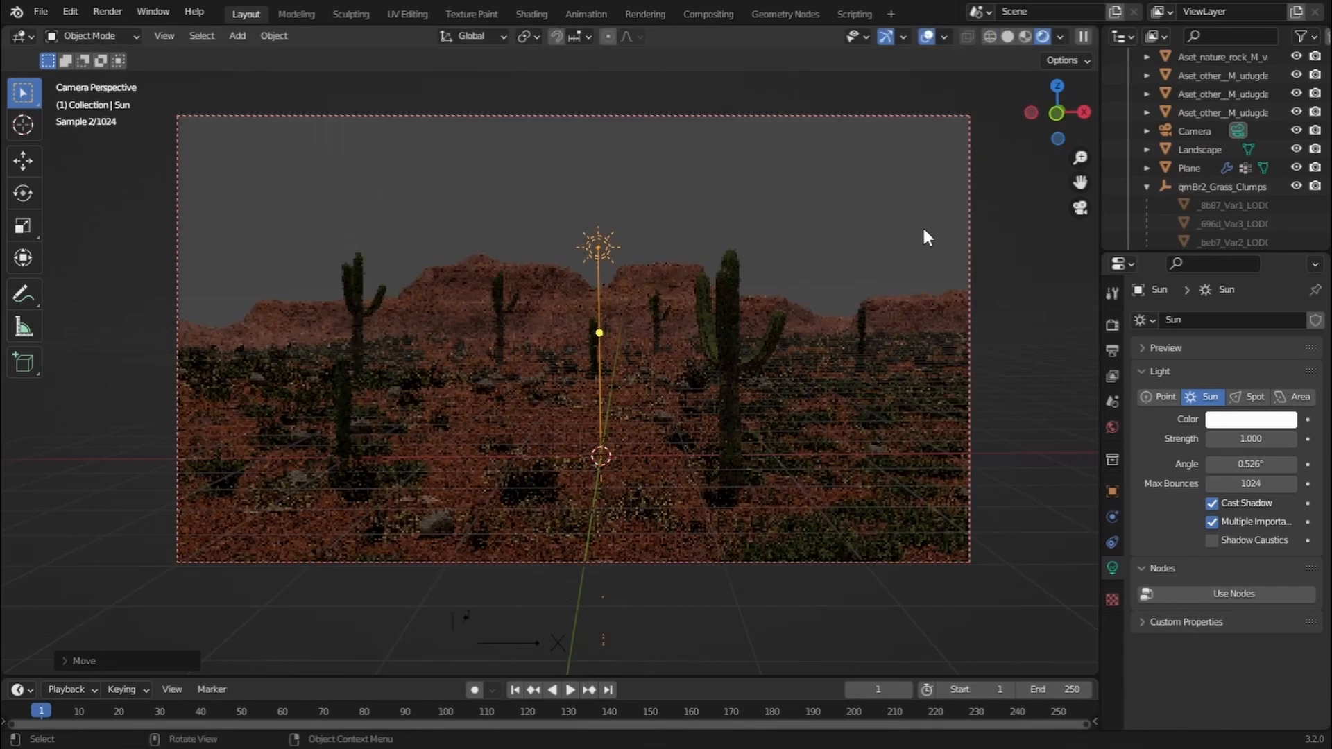
Rotate the Sun light about the Y axis to angle it, set its strength to 5, and rotate it about the Z axis
{"action": "key", "text": "r"}
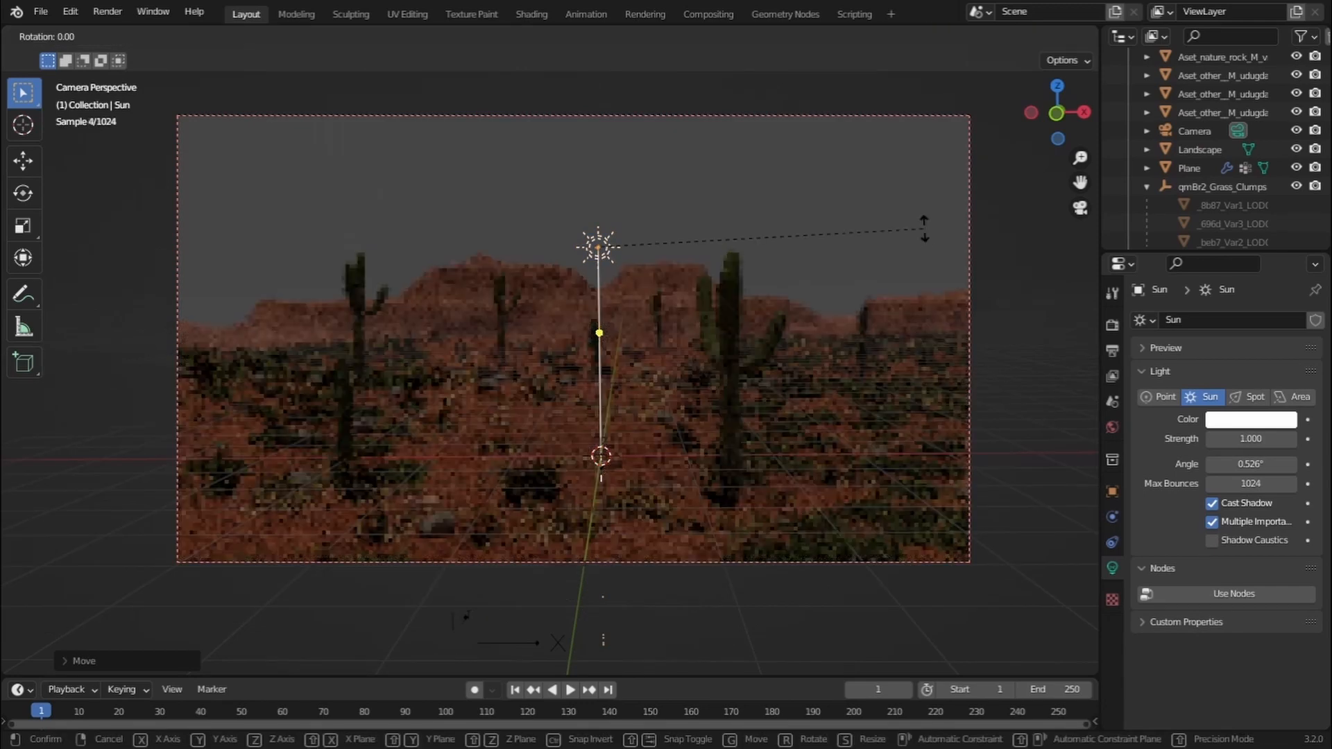
{"action": "key", "text": "y"}
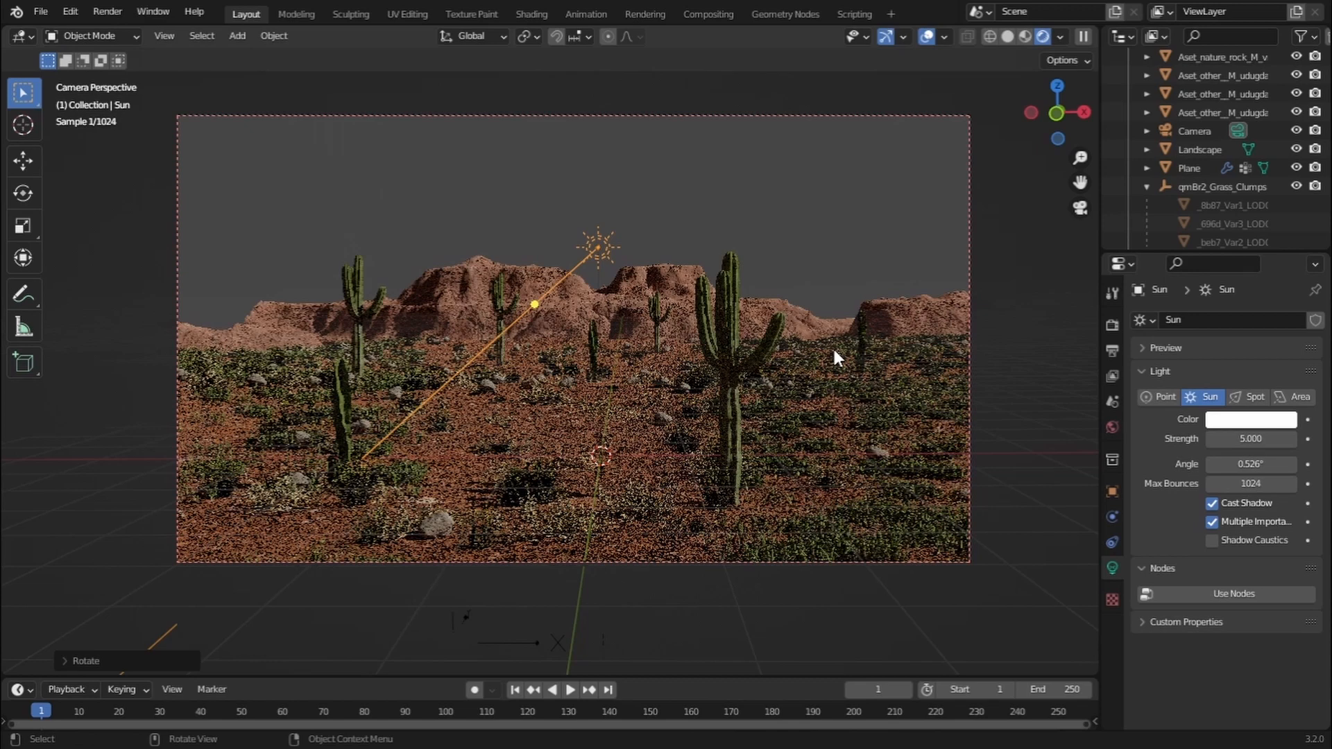
{"action": "key", "text": "r"}
{"action": "key", "text": "z"}
{"action": "left_click", "coordinate": [884, 270]}
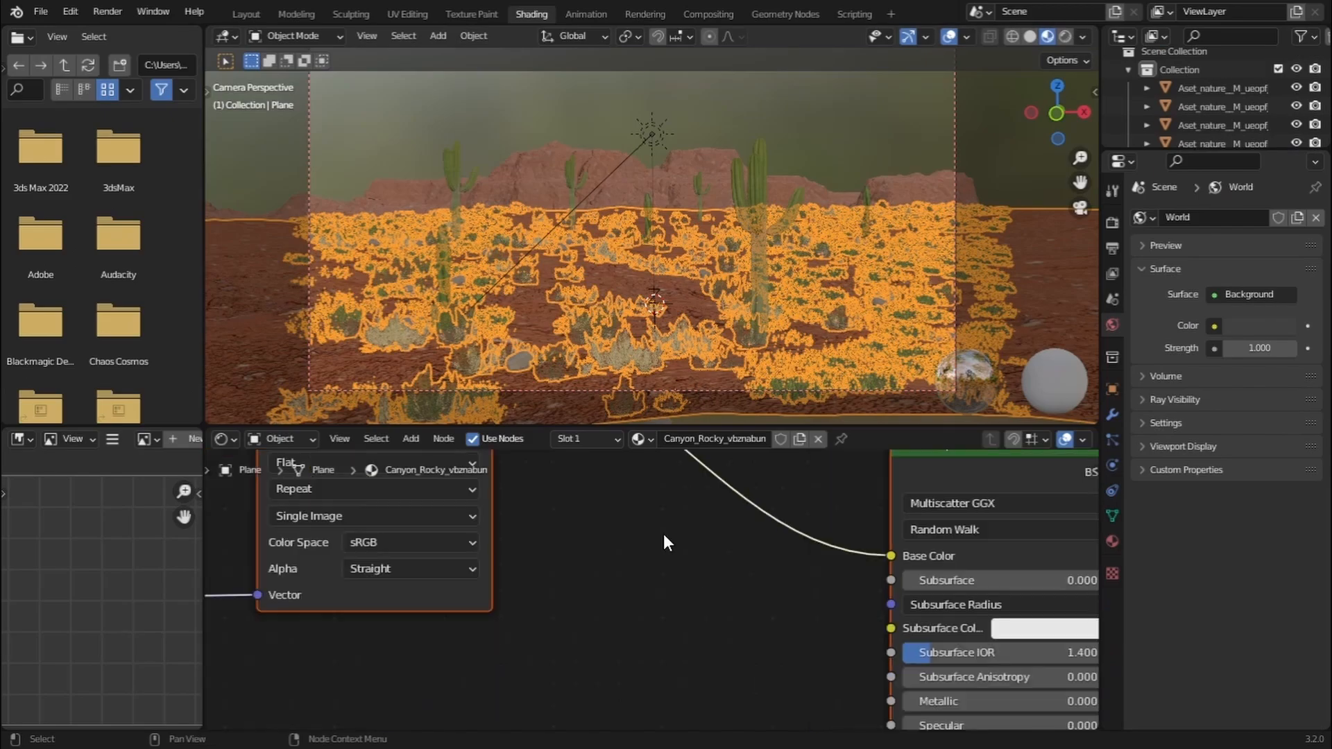
Hide the viewport overlays in the Shading workspace while the ground plane's material nodes are open
{"action": "scroll", "coordinate": [631, 638], "scroll_direction": "down", "scroll_amount": 1}
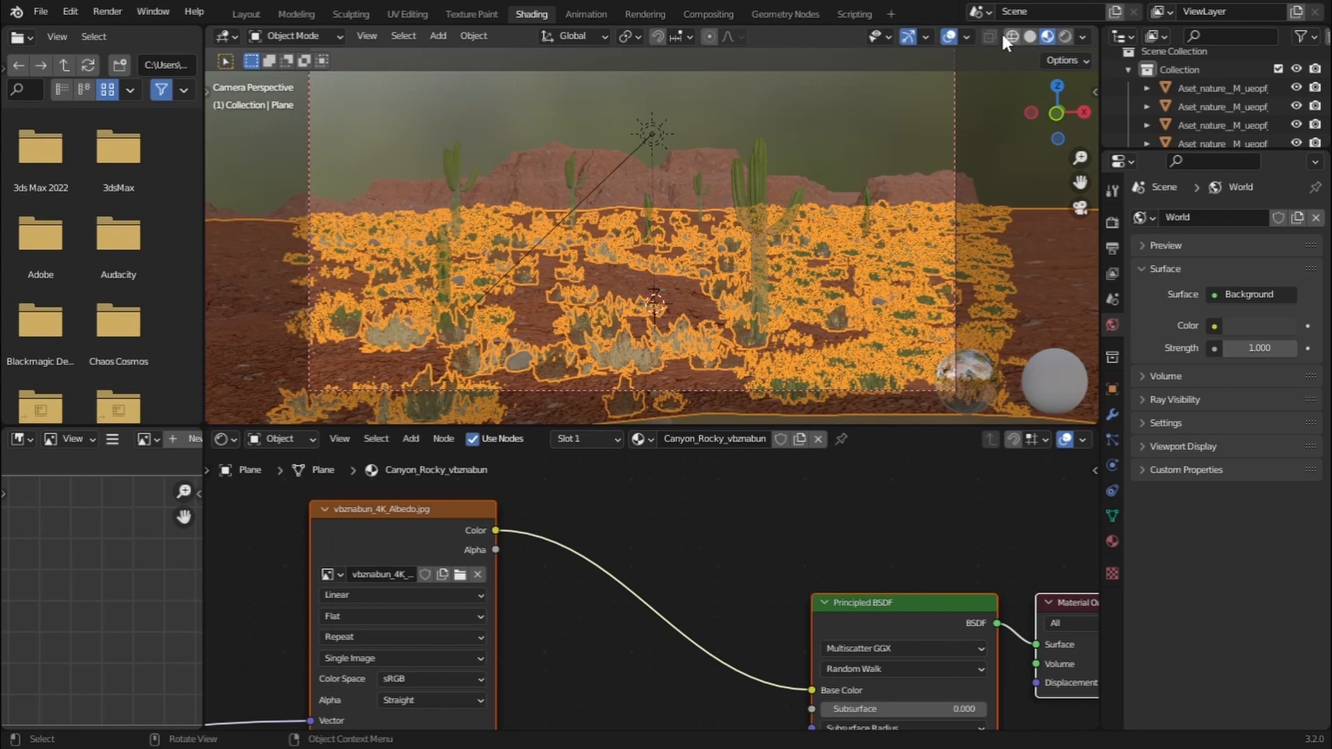
{"action": "left_click", "coordinate": [950, 36]}
{"action": "middle_click_drag", "start_coordinate": [632, 624], "coordinate": [664, 550]}
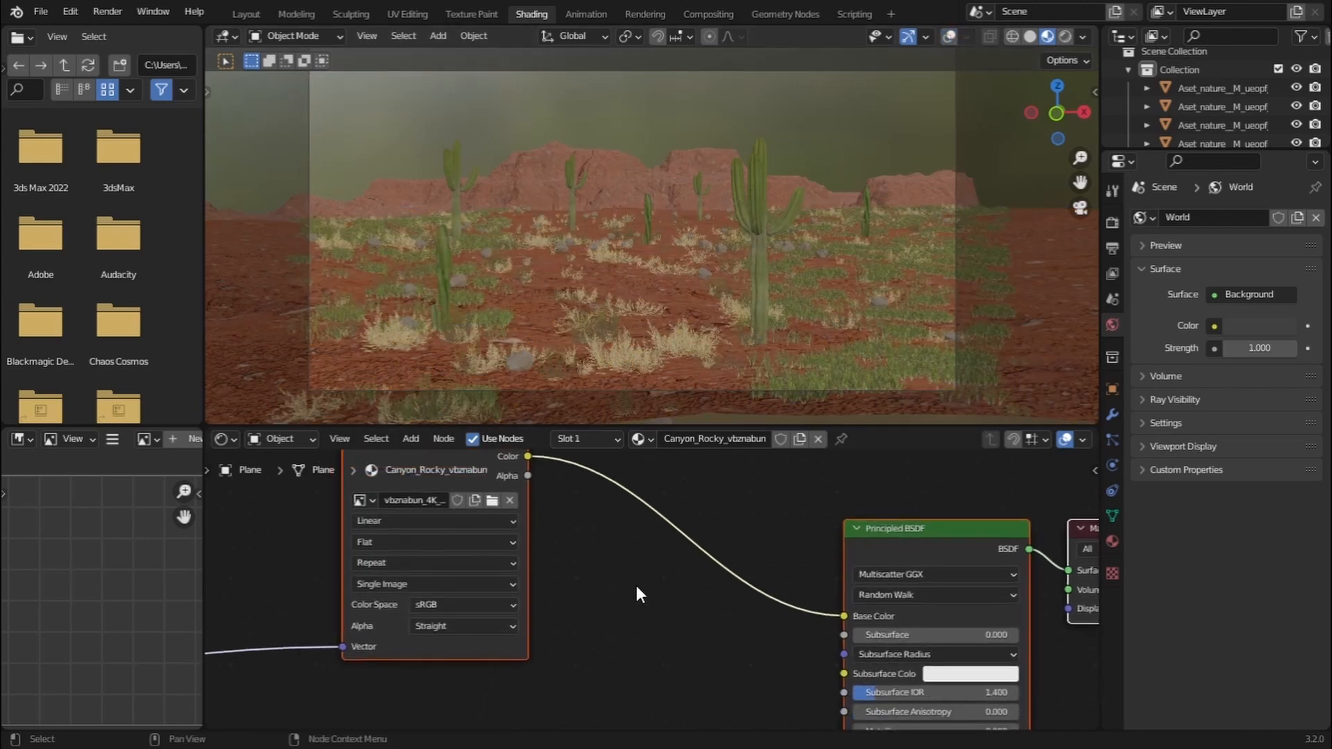
Insert a Hue/Saturation node between the Canyon_Rocky colour texture and the Base Color of the Principled BSDF
{"action": "key", "text": "F3"}
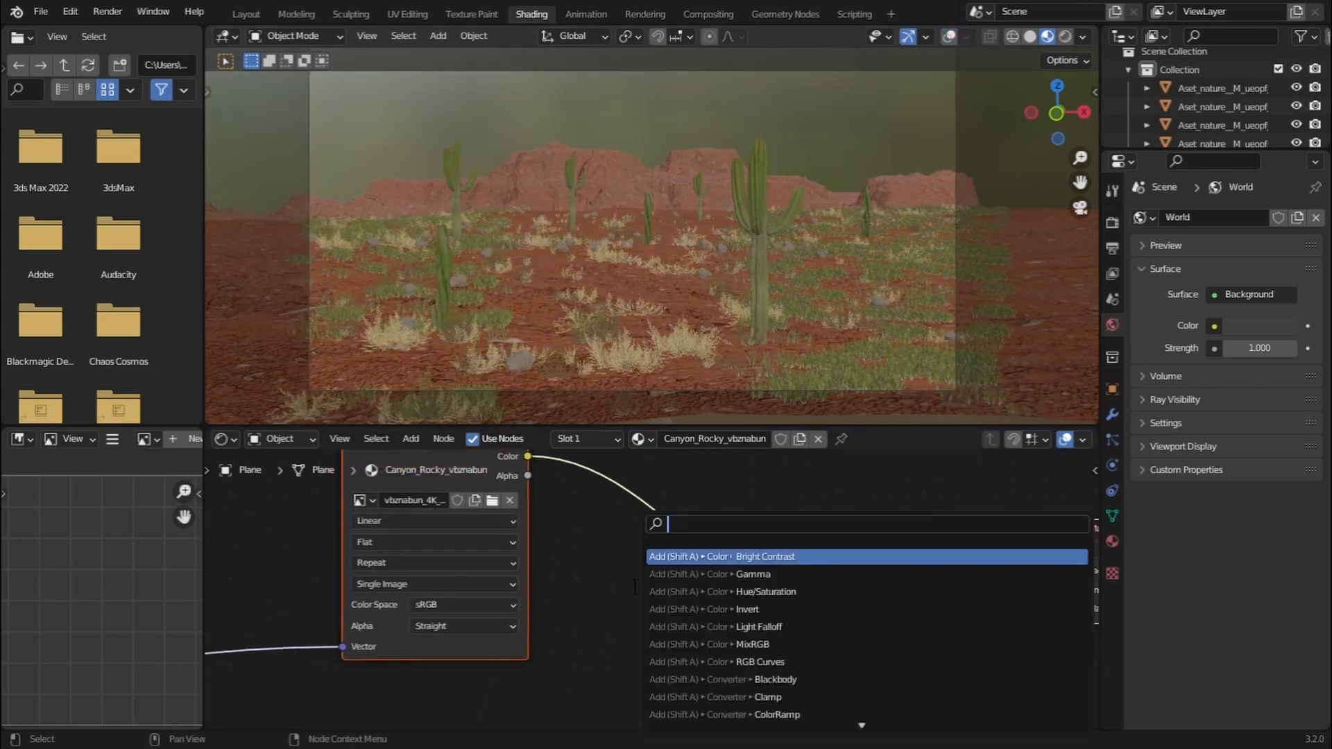
{"action": "left_click", "coordinate": [697, 591]}
{"action": "left_click", "coordinate": [649, 491]}
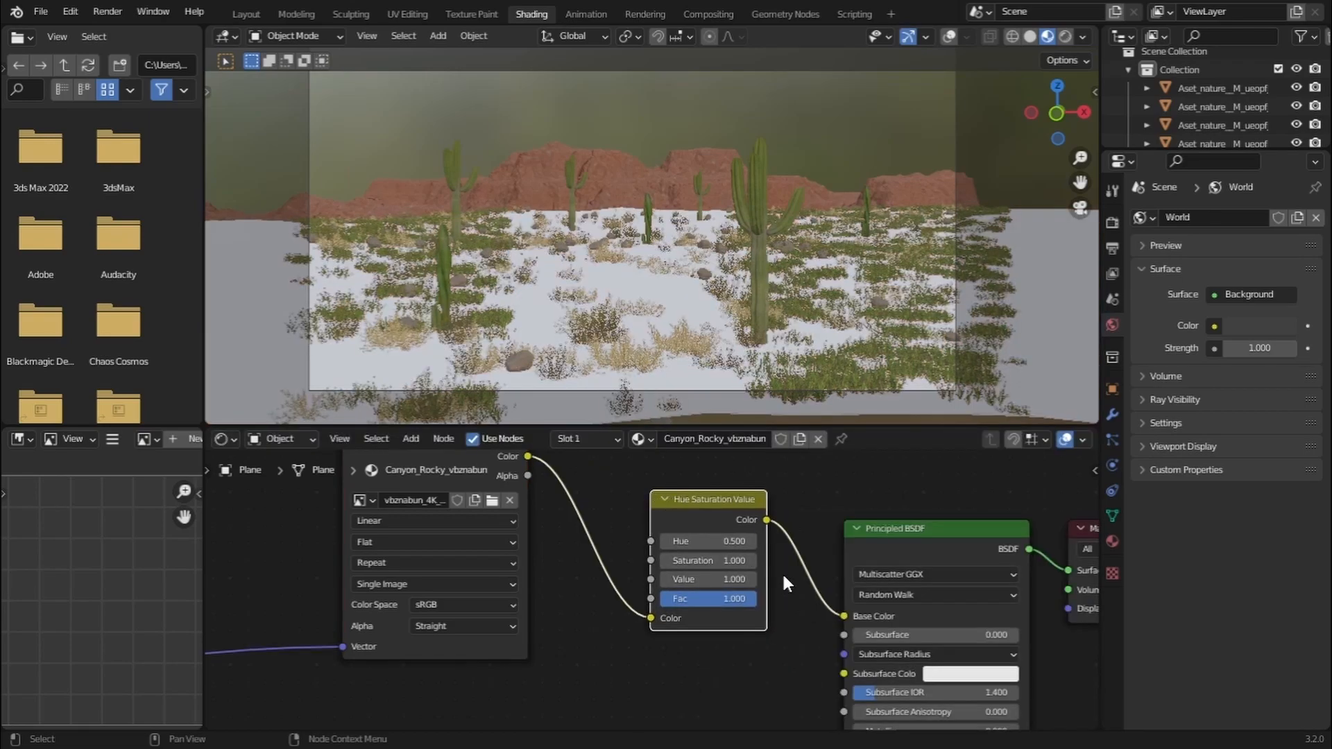
Set the Hue of the ground material's Hue Saturation Value node to 0.53 and preview the scene with rendered shading
{"action": "scroll", "coordinate": [748, 512], "scroll_direction": "up", "scroll_amount": 3}
{"action": "left_click", "coordinate": [699, 555]}
{"action": "type", "text": ".53"}
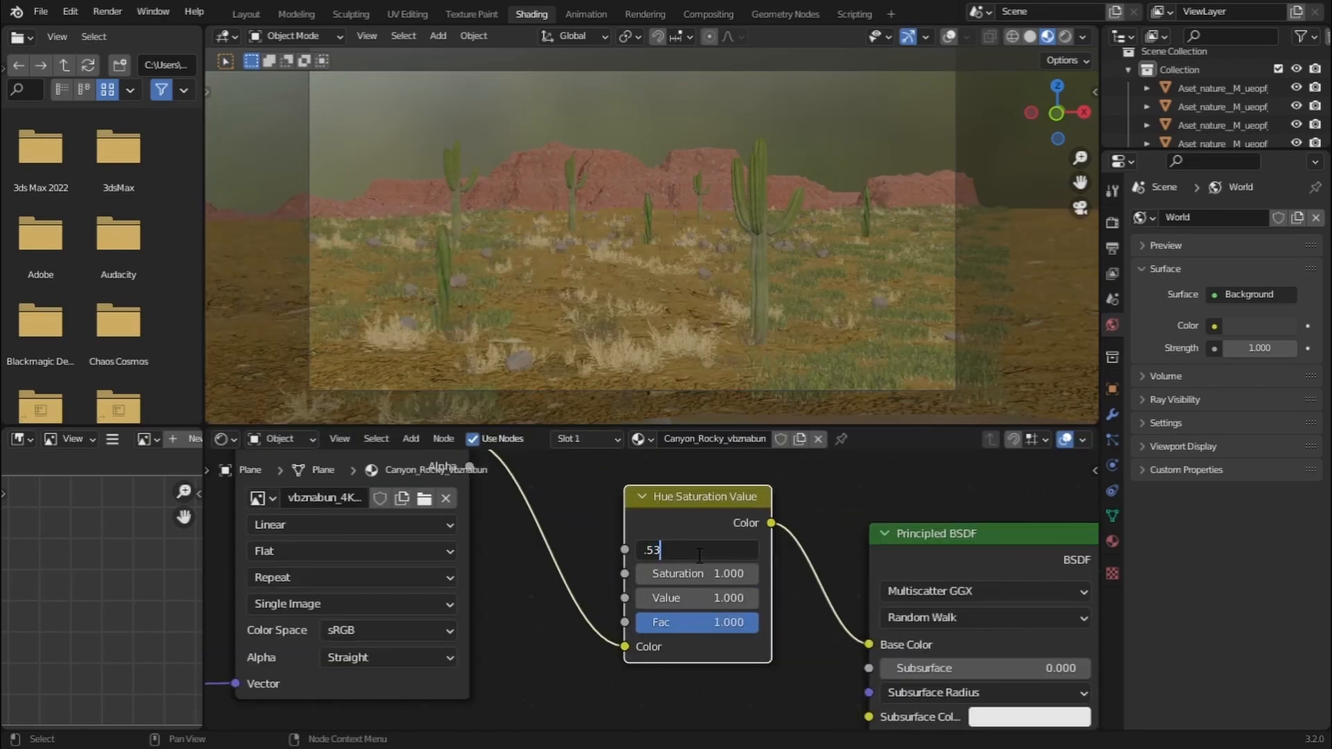
{"action": "key", "text": "Return"}
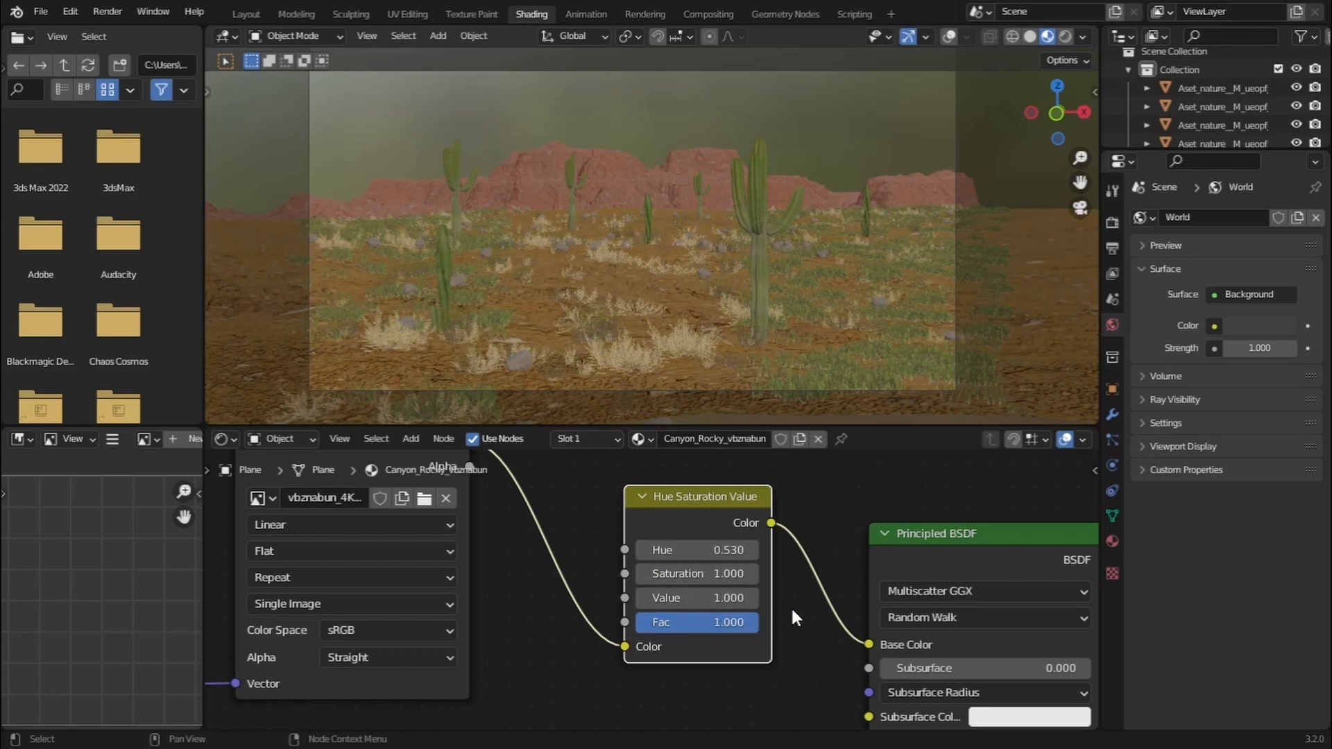
{"action": "left_click", "coordinate": [1065, 36]}
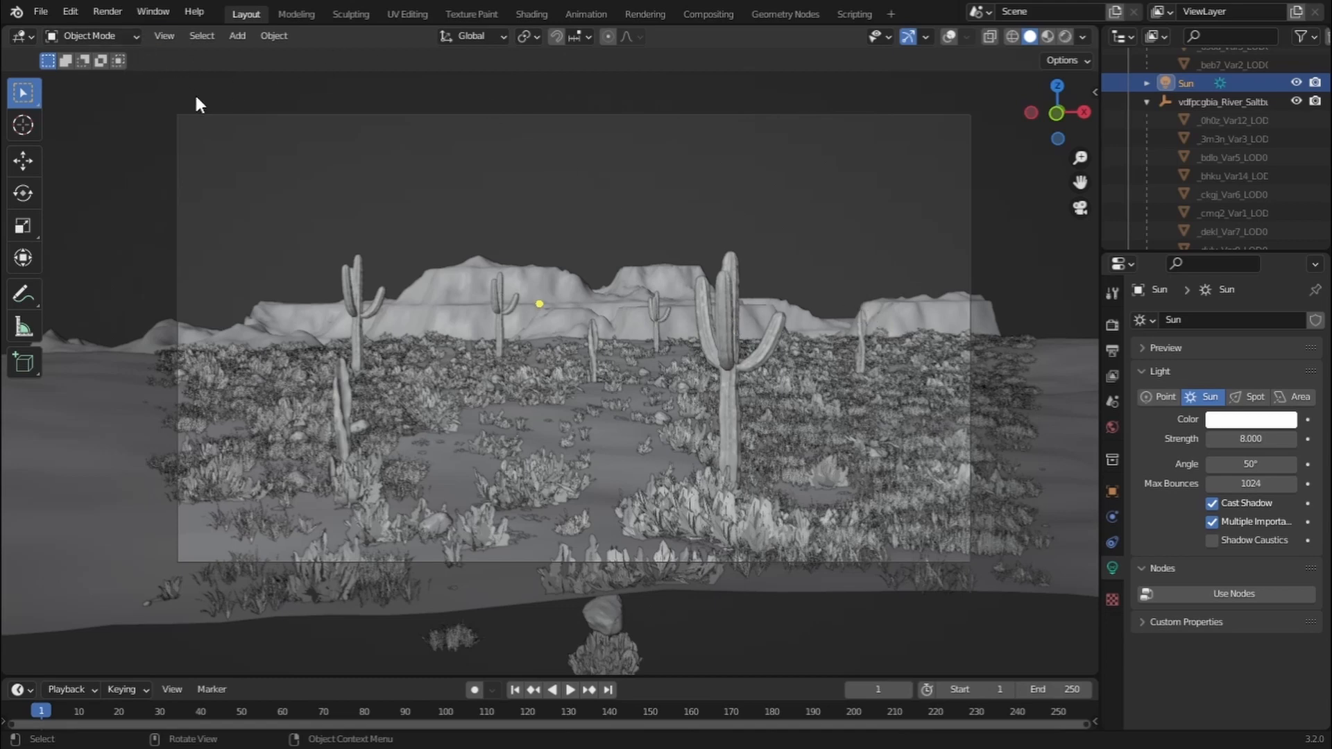
Search the add-on preferences for "imag" to check whether Import Images as Planes is enabled
{"action": "left_click", "coordinate": [77, 13]}
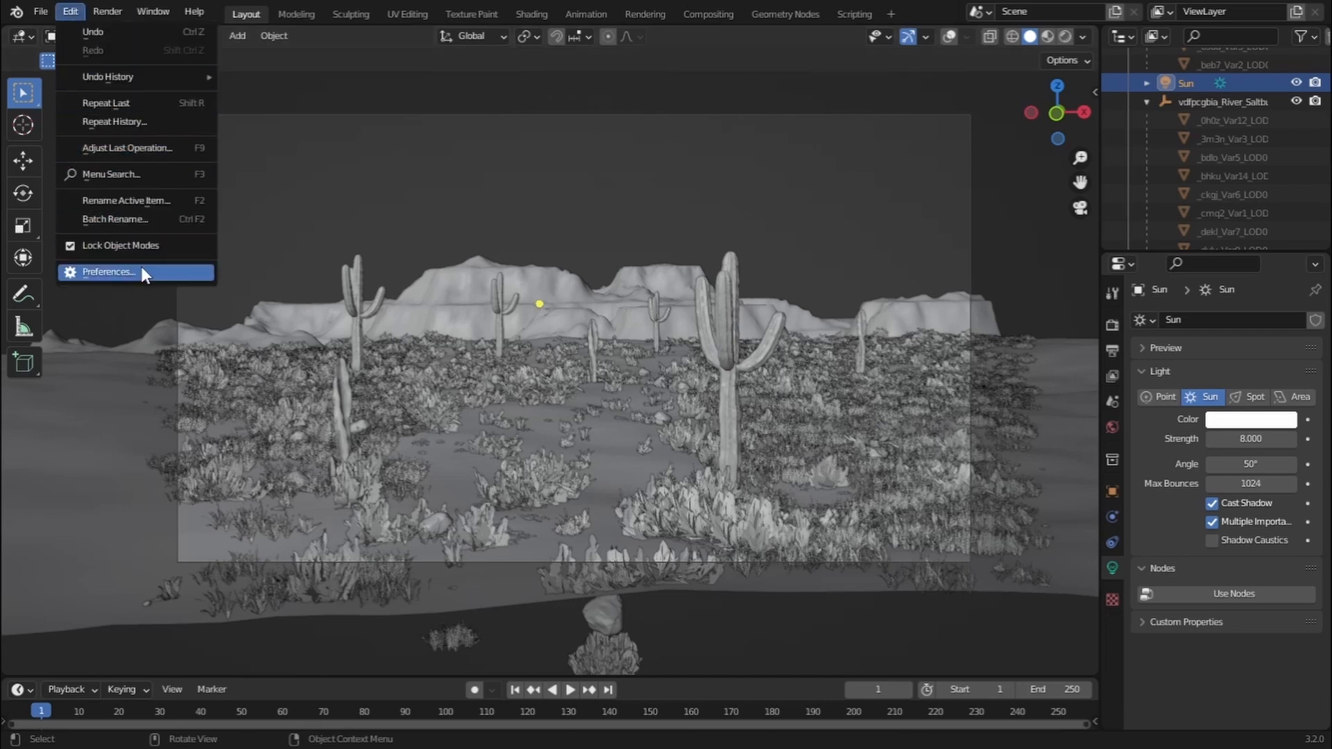
{"action": "left_click", "coordinate": [111, 272]}
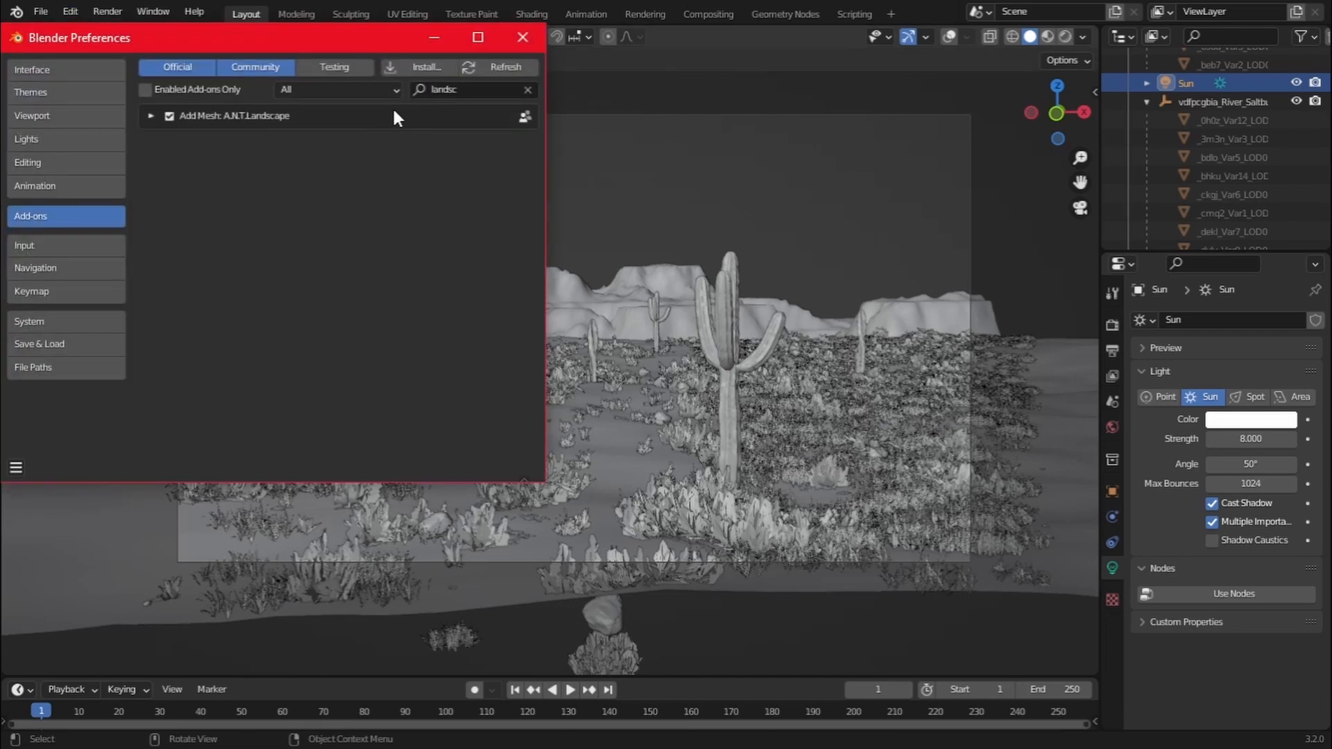
{"action": "left_click", "coordinate": [529, 90]}
{"action": "left_click", "coordinate": [475, 91]}
{"action": "type", "text": "imag"}
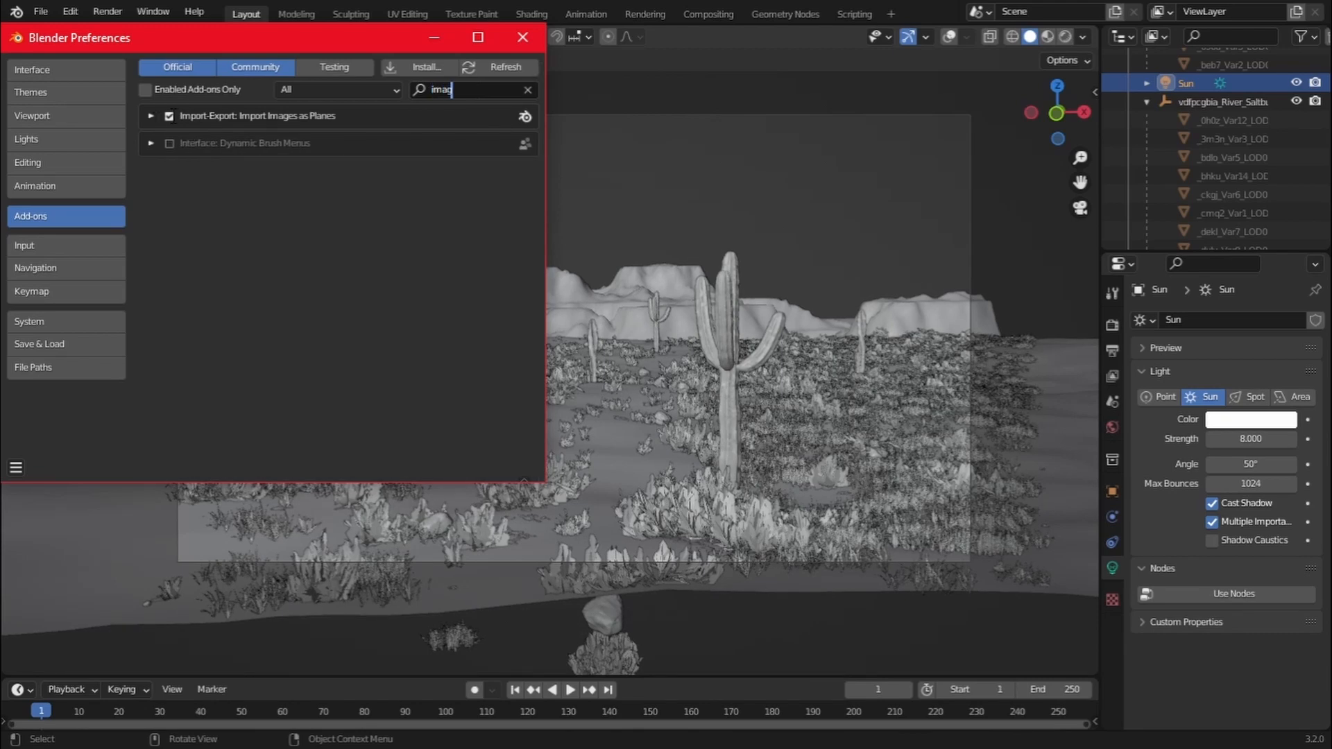
{"action": "left_click", "coordinate": [523, 40]}
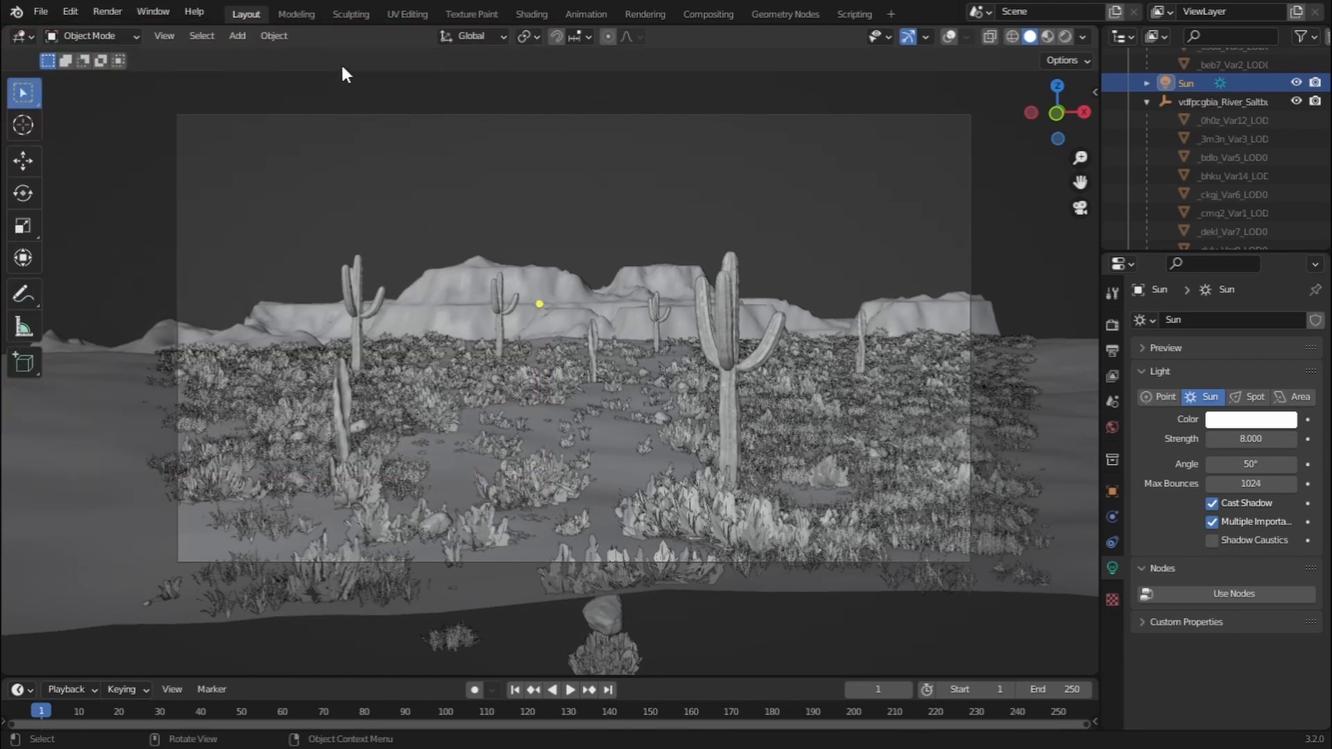
Import the sky photo pexels-melchor-gama-631342 into the scene as an image plane
{"action": "left_click", "coordinate": [248, 36]}
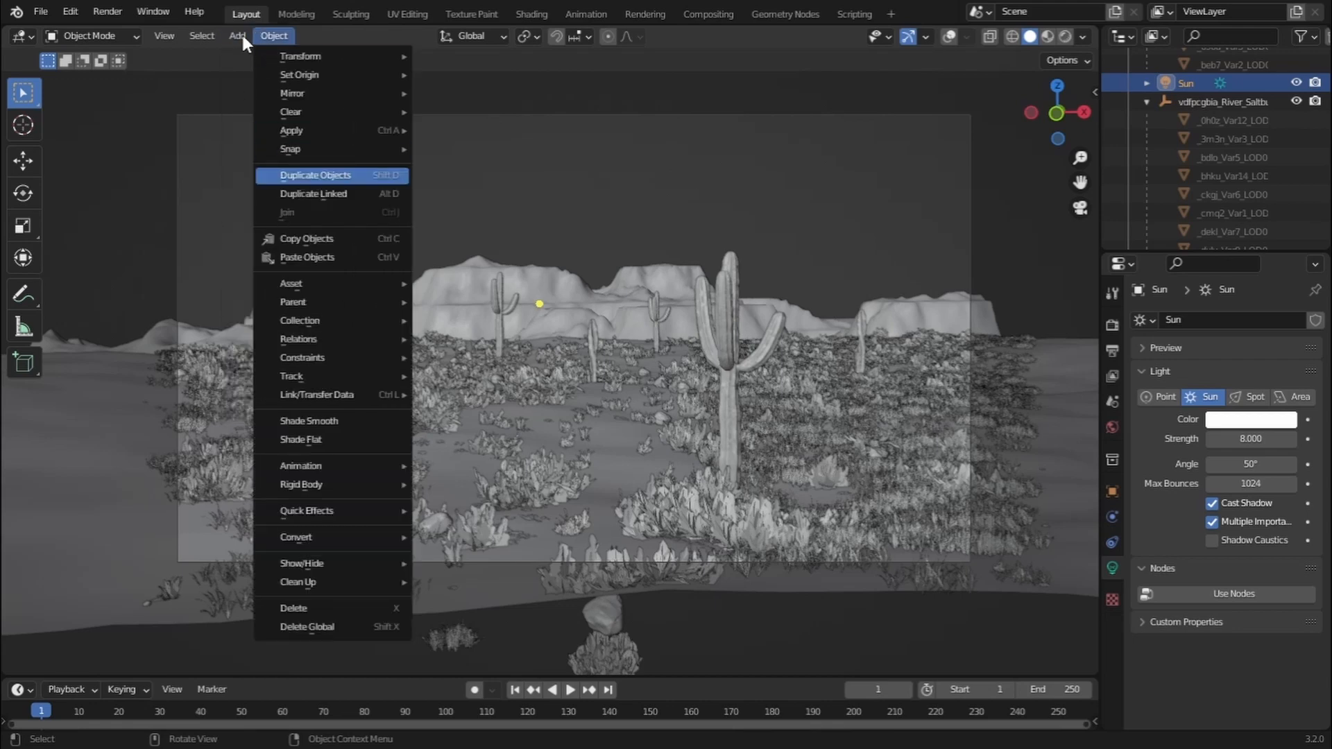
{"action": "left_click", "coordinate": [241, 32]}
{"action": "left_click", "coordinate": [242, 33]}
{"action": "mouse_move", "coordinate": [278, 257]}
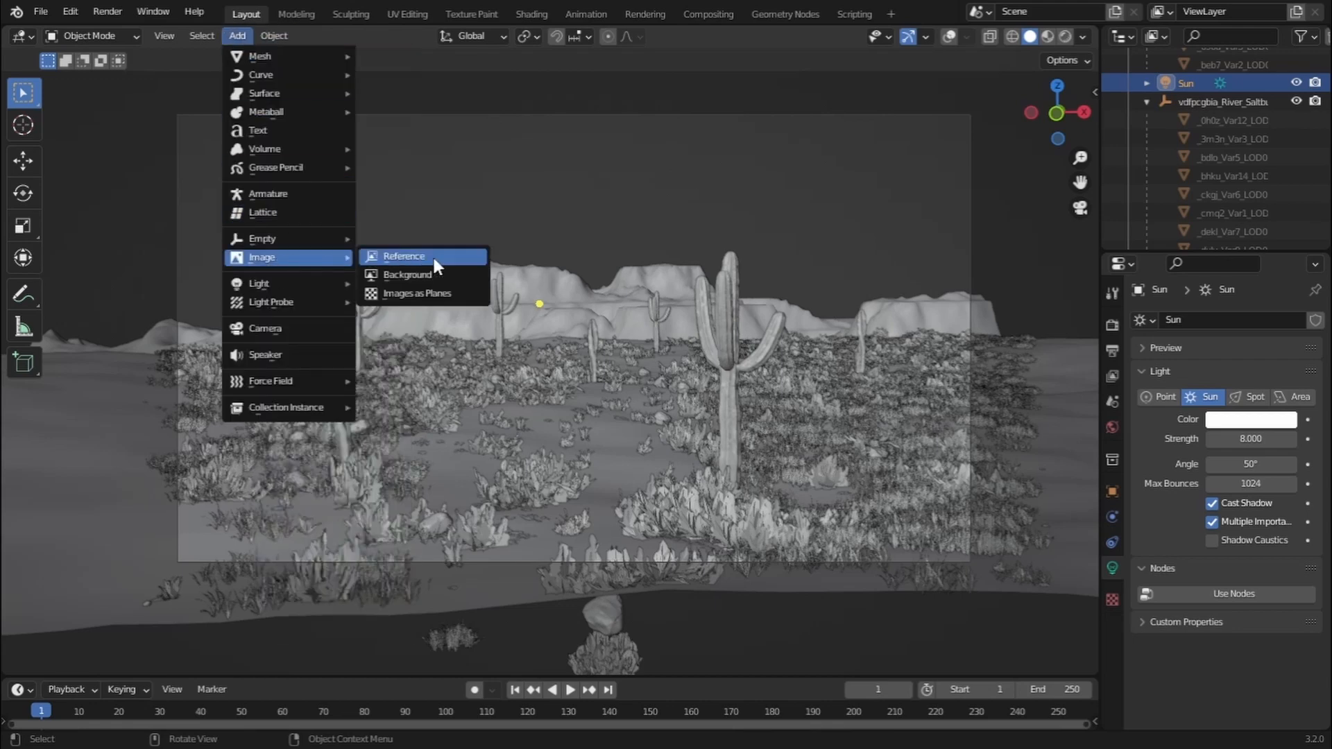
{"action": "left_click", "coordinate": [427, 293]}
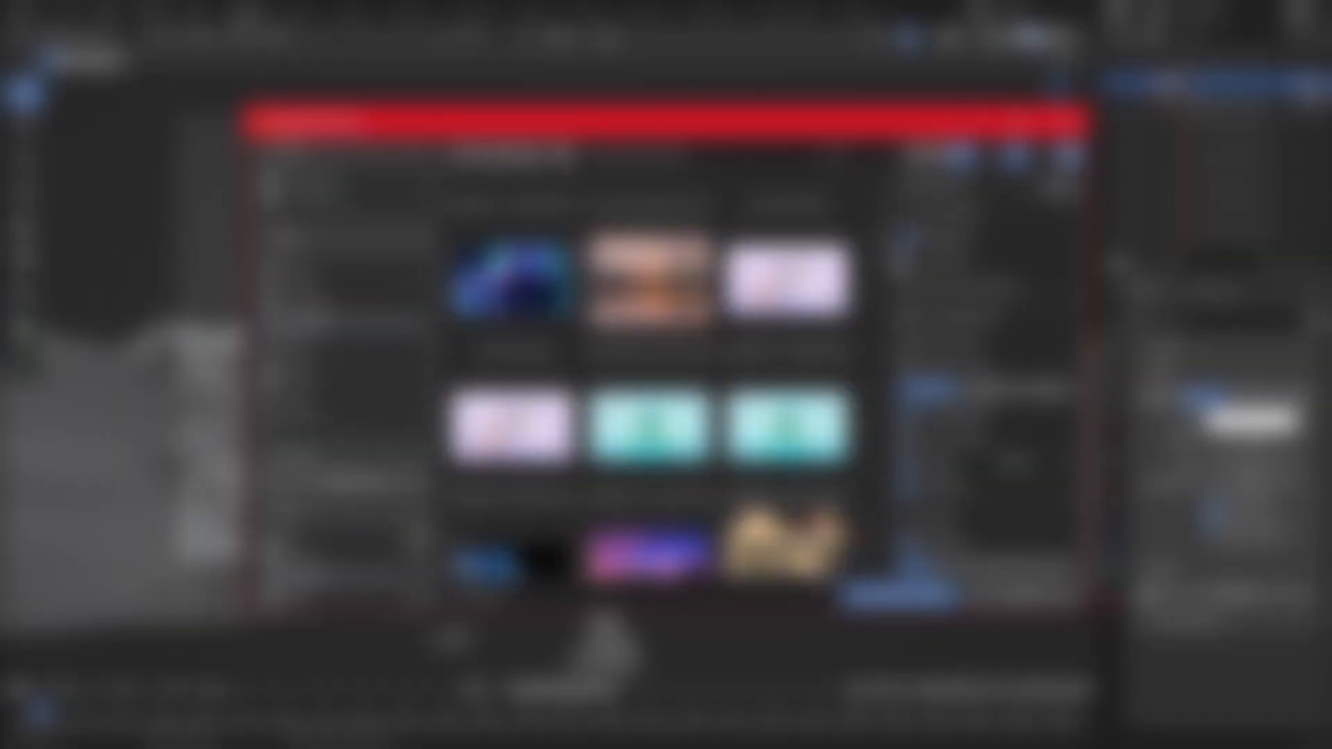
{"action": "scroll", "coordinate": [787, 329], "scroll_direction": "down", "scroll_amount": 3}
{"action": "double_click", "coordinate": [787, 329]}
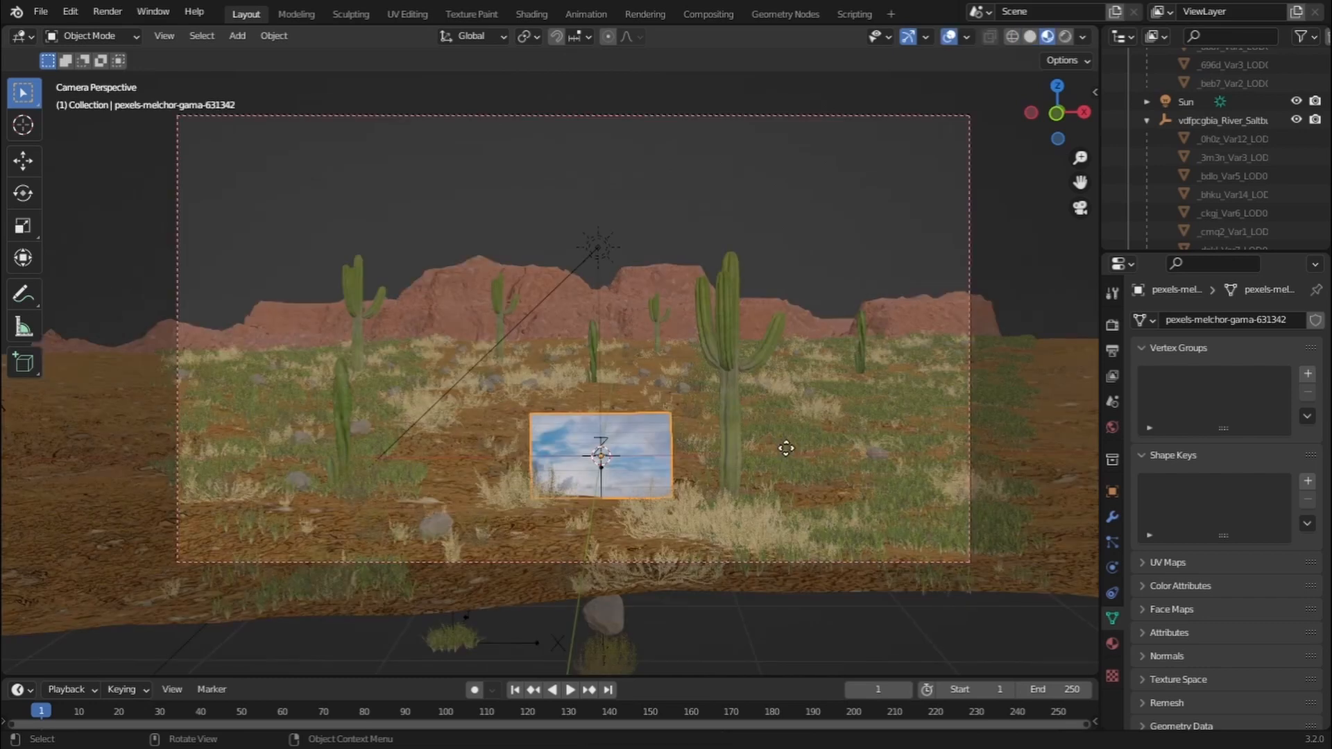
Place the sky image plane behind the canyon along the Y axis, enlarge it to fill the camera view, and save the file
{"action": "key", "text": "g"}
{"action": "key", "text": "y"}
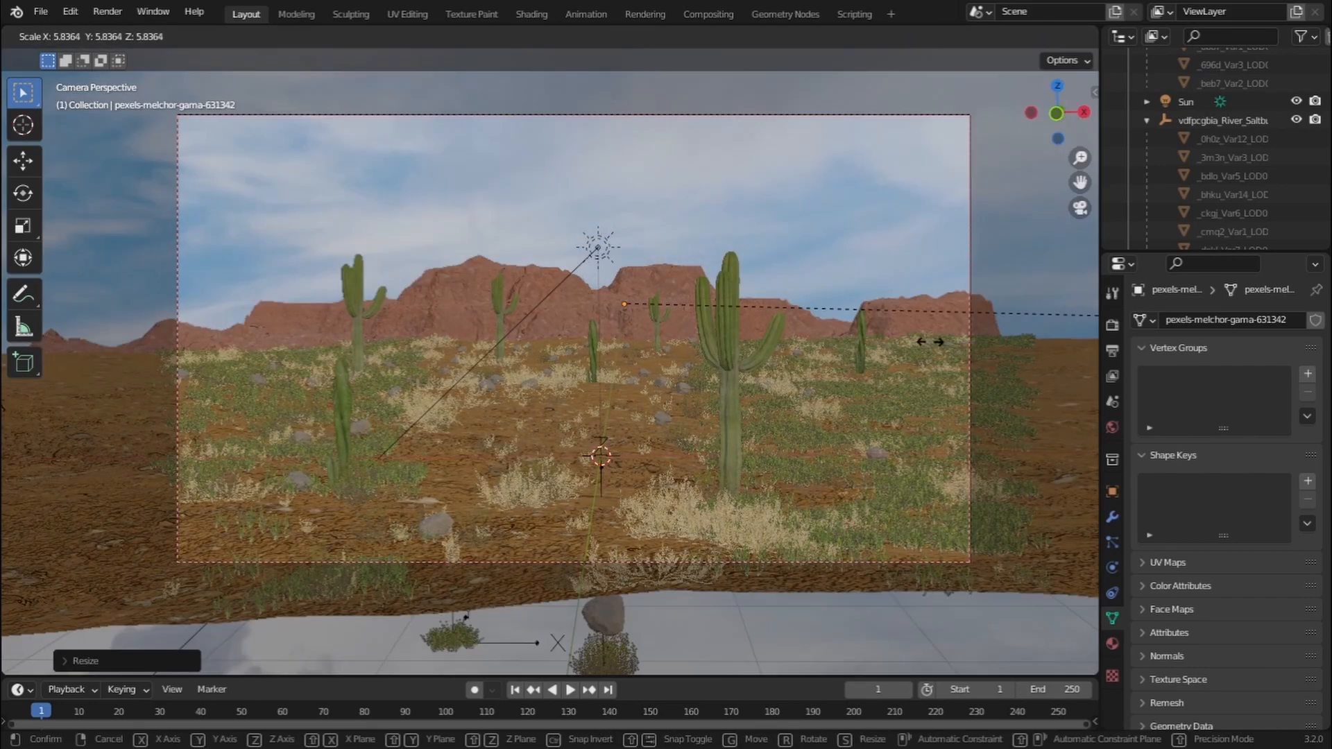
{"action": "left_click", "coordinate": [891, 380]}
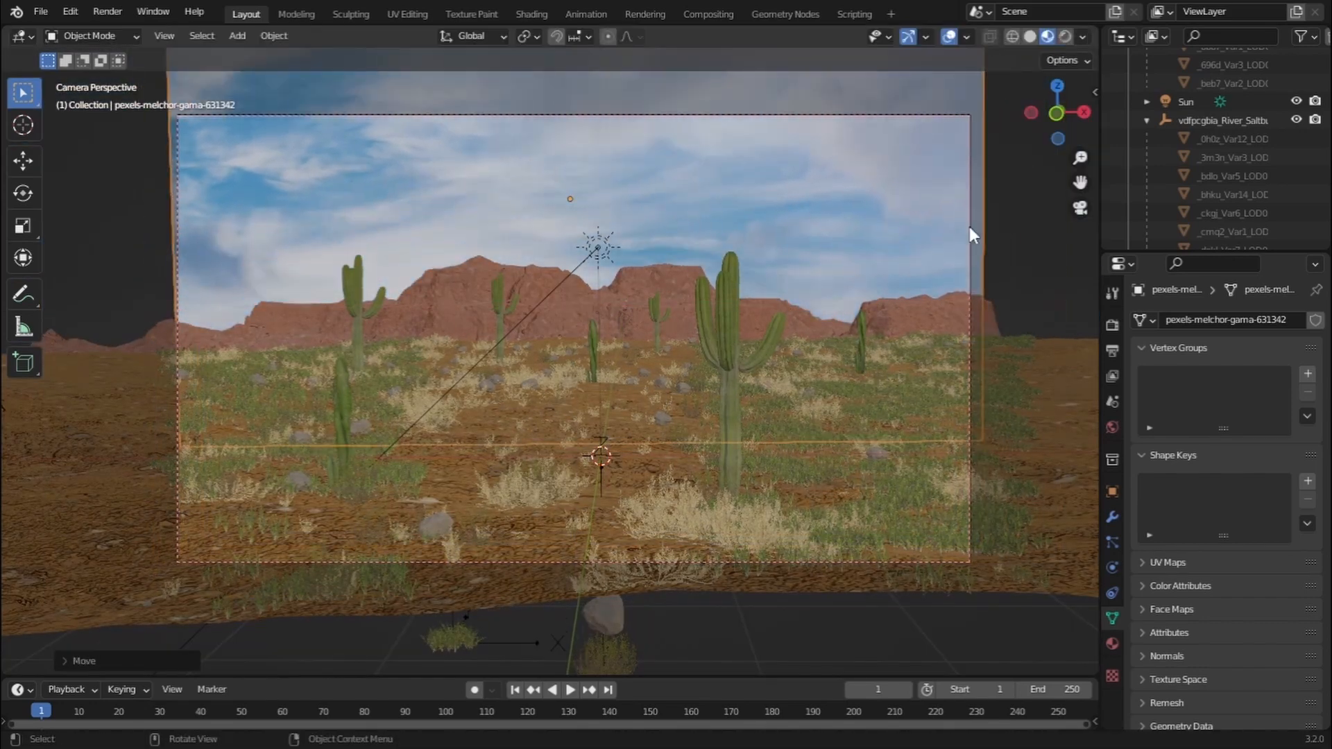
{"action": "key", "text": "ctrl+s"}
In the Shading workspace, space out the sky material's nodes and link the image texture's Color to the Principled BSDF's Emission input
{"action": "left_click", "coordinate": [532, 14]}
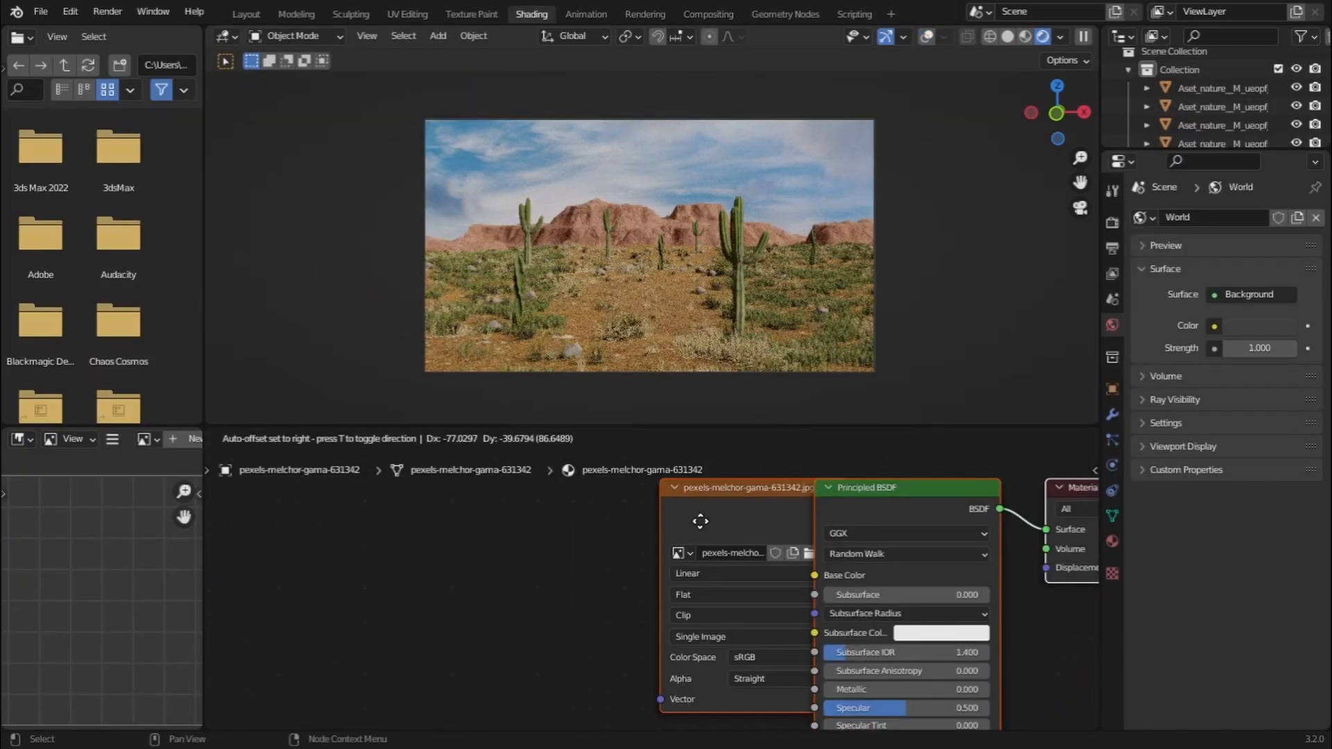
{"action": "left_click", "coordinate": [711, 592]}
{"action": "middle_click_drag", "start_coordinate": [714, 591], "coordinate": [546, 709]}
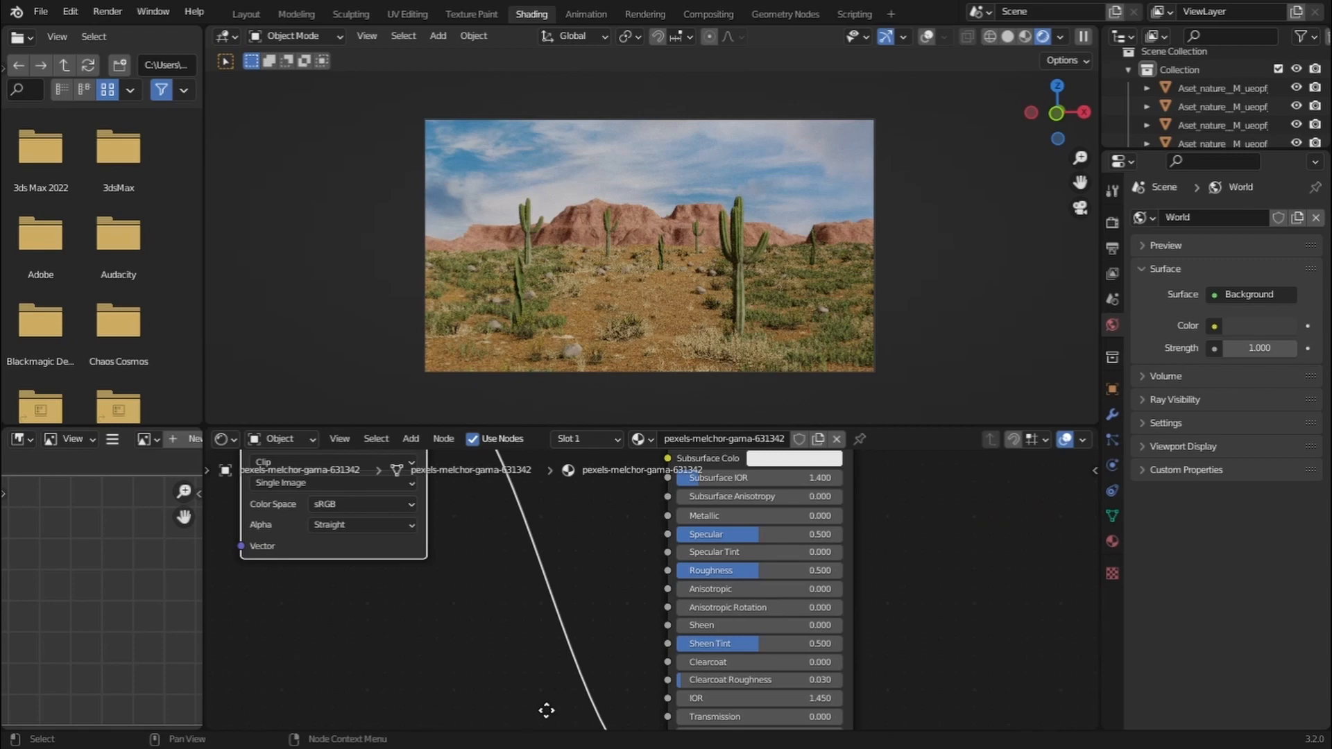
{"action": "scroll", "coordinate": [551, 596], "scroll_direction": "down", "scroll_amount": 2}
{"action": "left_click_drag", "start_coordinate": [555, 480], "coordinate": [695, 656]}
{"action": "middle_click_drag", "start_coordinate": [636, 477], "coordinate": [608, 528]}
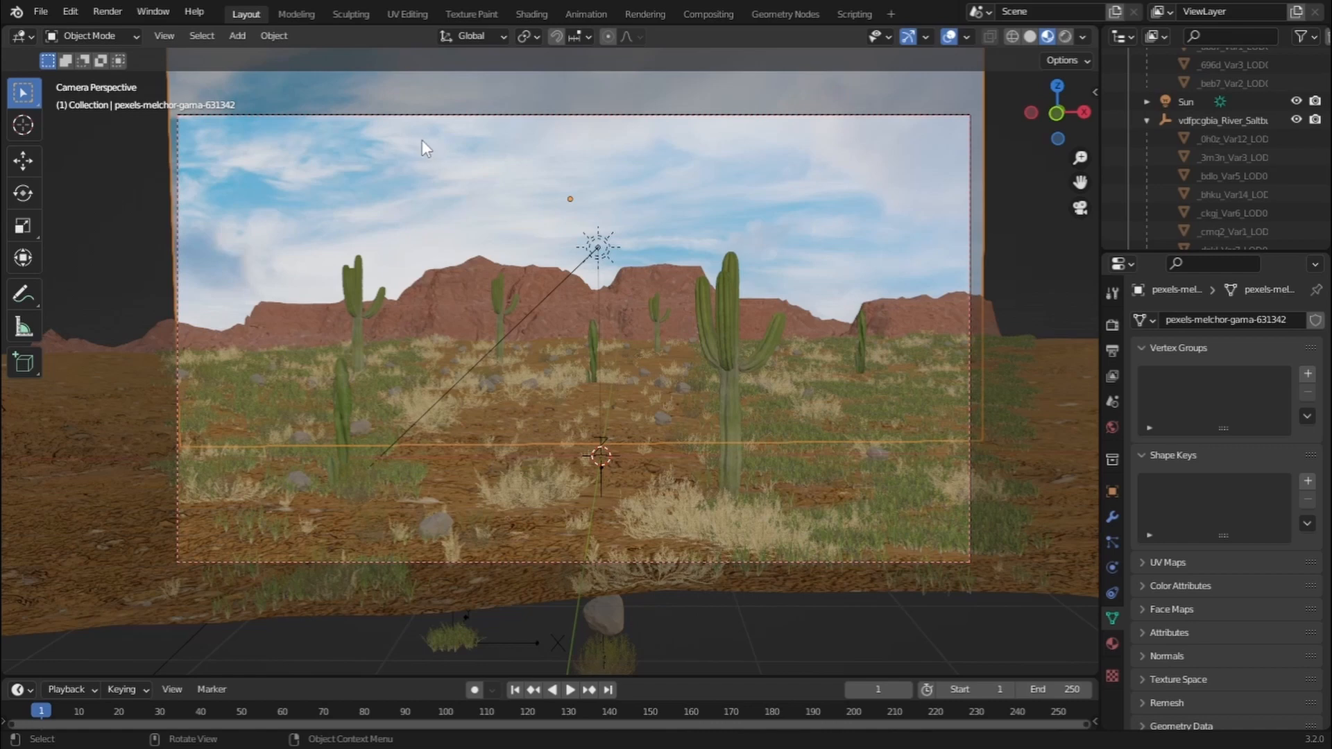
Import the eagle picture pngwing.com (18) into the scene as an image plane
{"action": "left_click", "coordinate": [237, 36]}
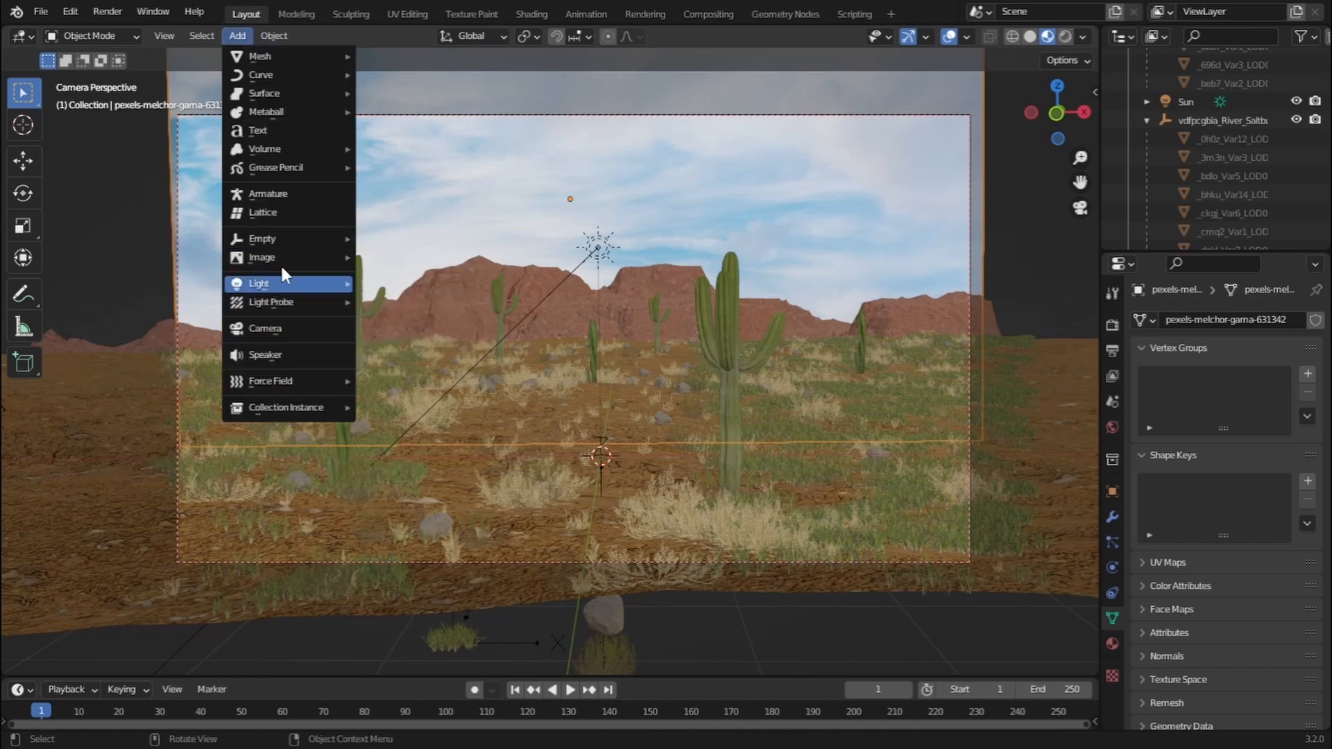
{"action": "mouse_move", "coordinate": [287, 258]}
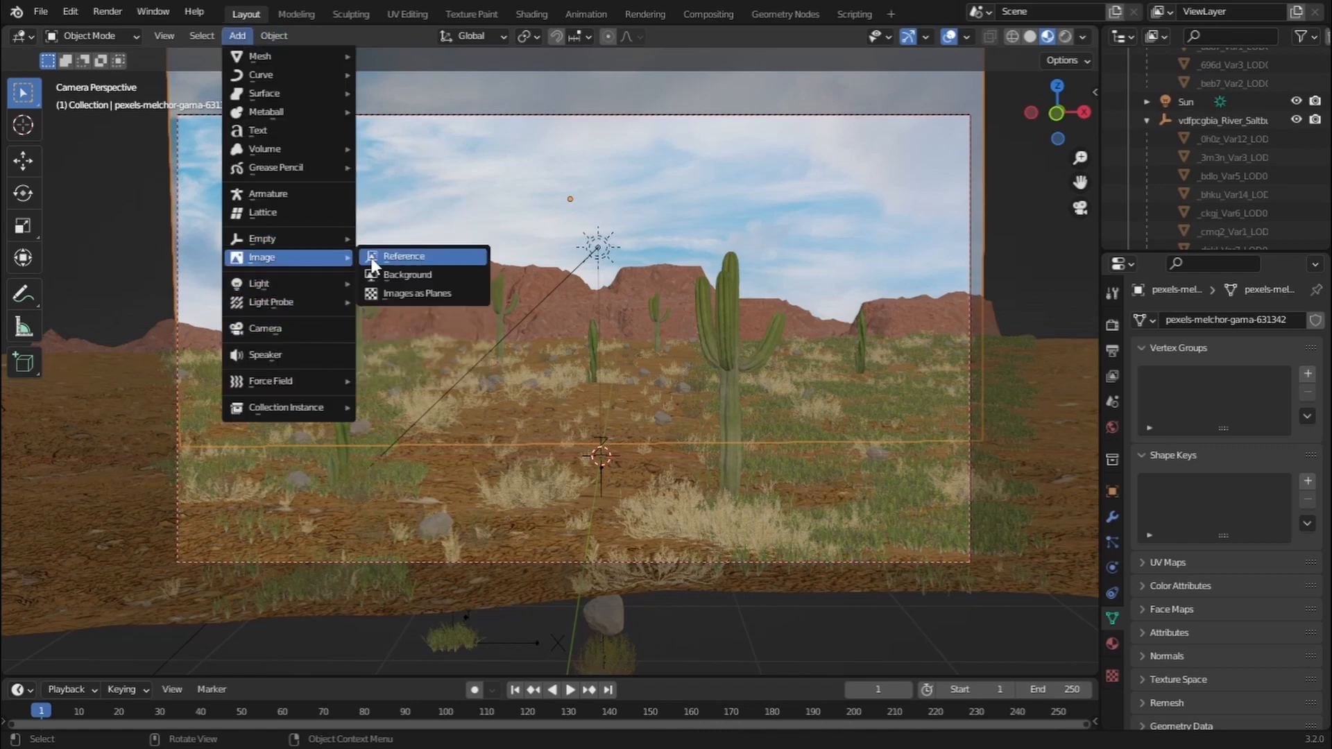
{"action": "left_click", "coordinate": [419, 298]}
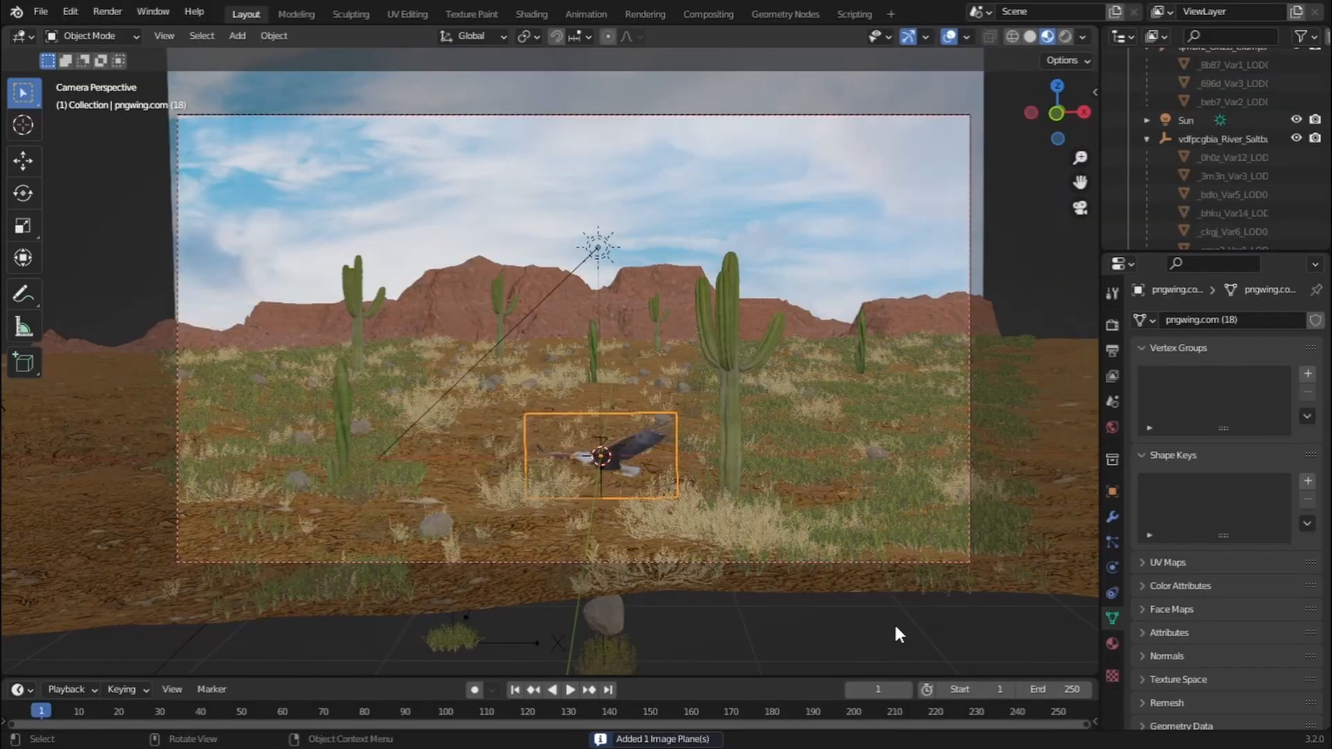
Raise the eagle plane about 3 m along the Z axis into the sky and scale it down to a small distant bird
{"action": "key", "text": "g"}
{"action": "key", "text": "z"}
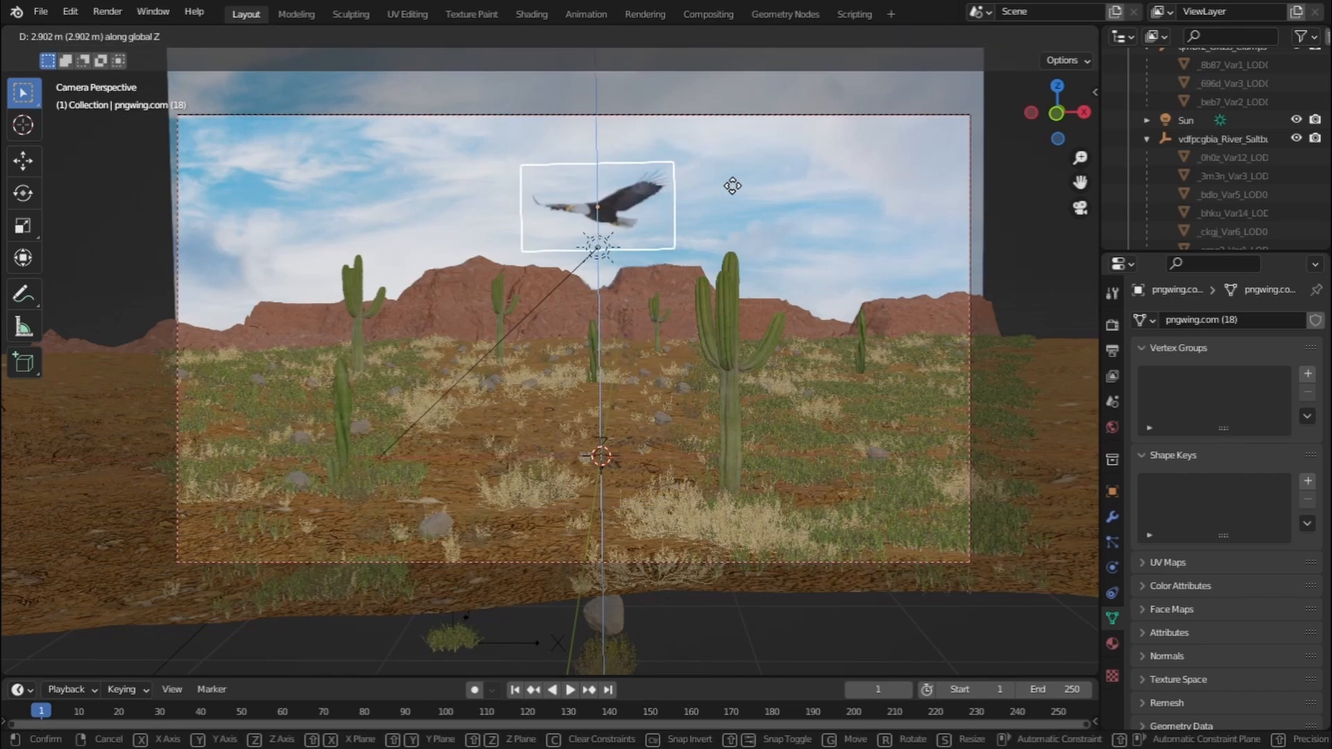
{"action": "left_click", "coordinate": [755, 203]}
{"action": "key", "text": "s"}
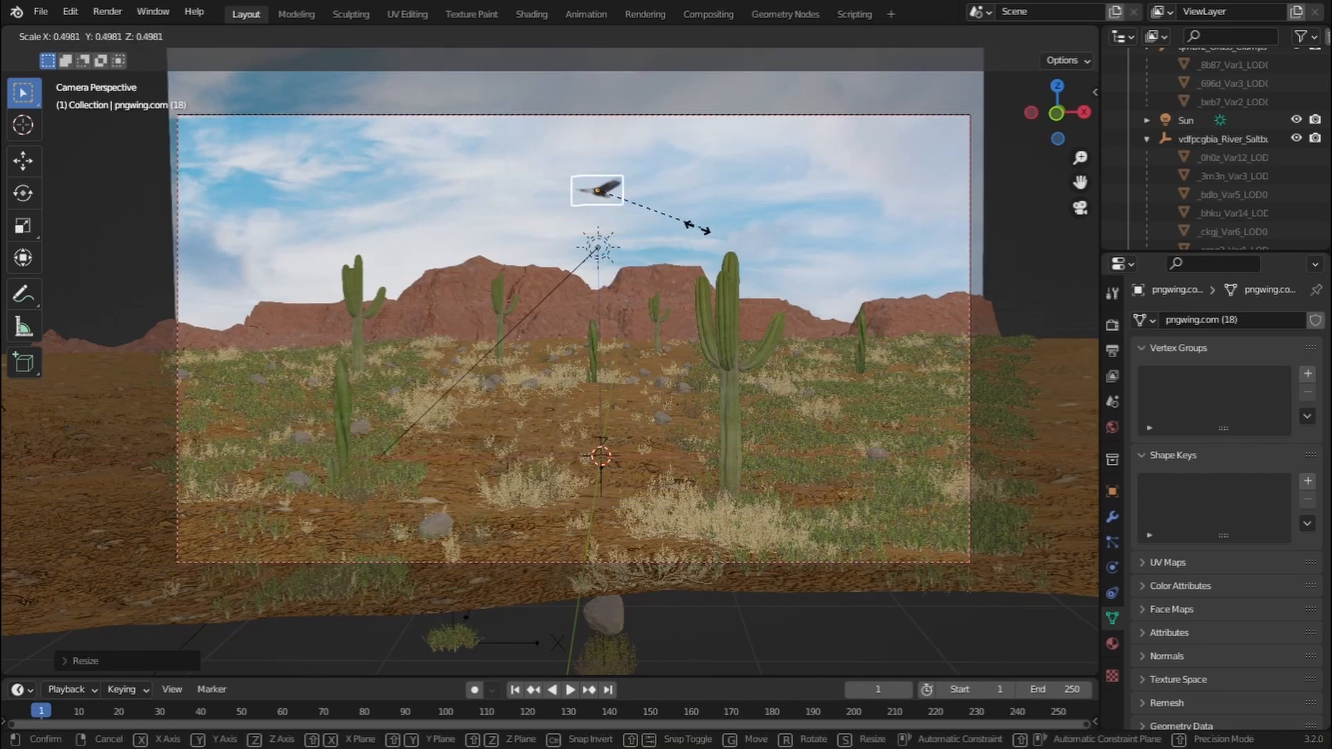
{"action": "left_click", "coordinate": [730, 237]}
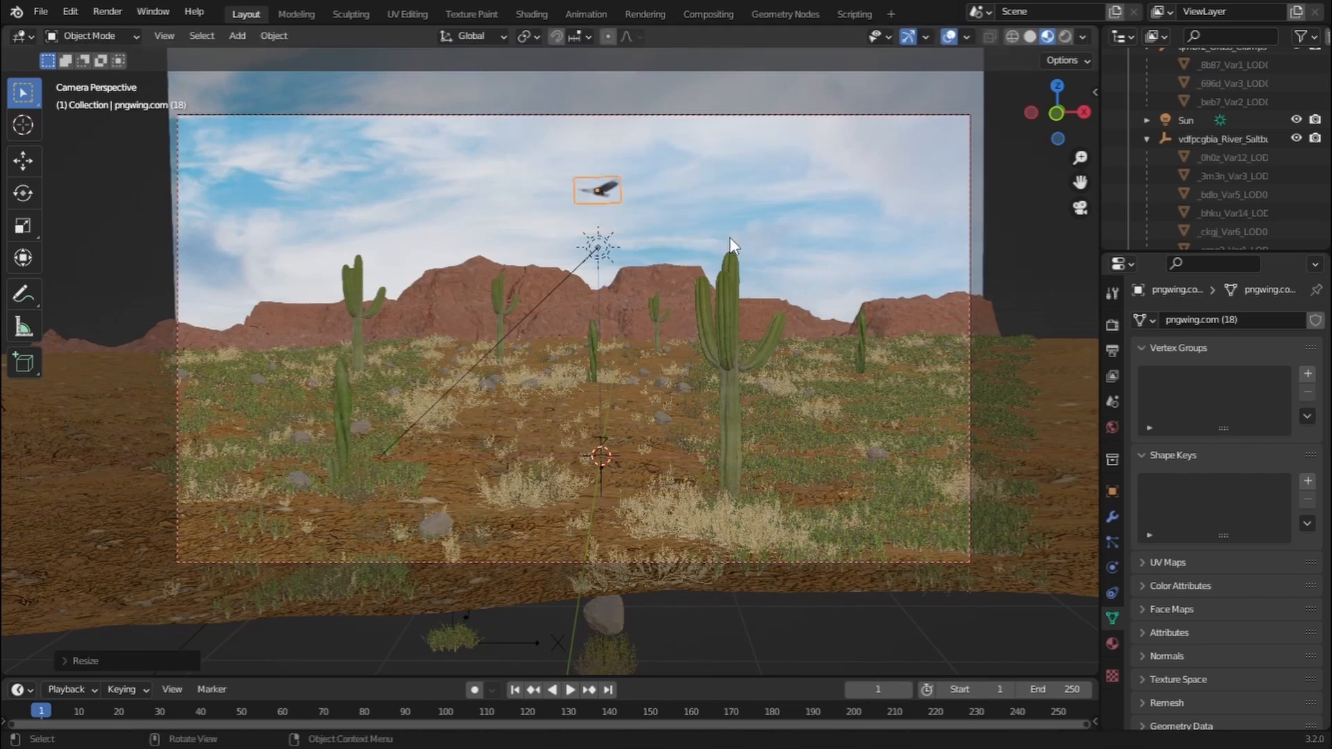
Tilt the eagle plane slightly about the Y axis and hide the viewport overlays
{"action": "left_click", "coordinate": [948, 36]}
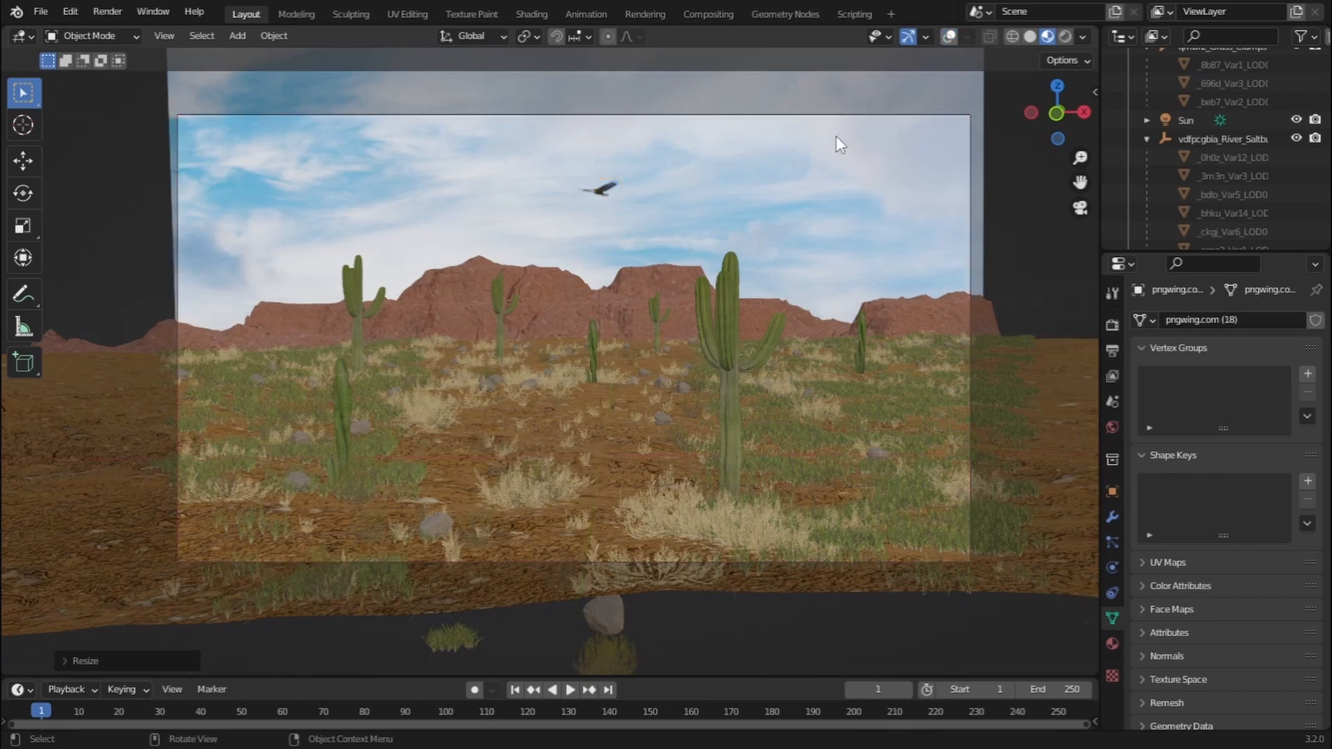
{"action": "left_click", "coordinate": [948, 36]}
{"action": "key", "text": "r"}
{"action": "key", "text": "y"}
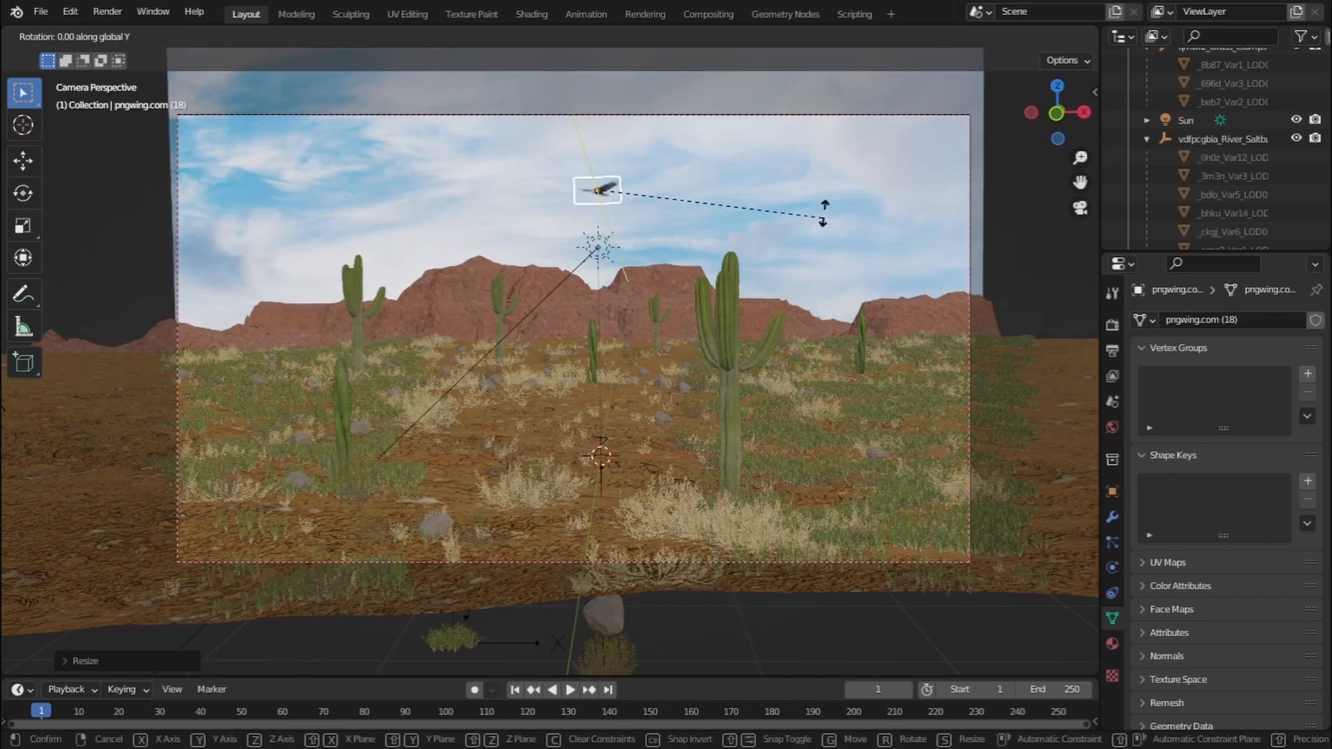
{"action": "left_click", "coordinate": [833, 177]}
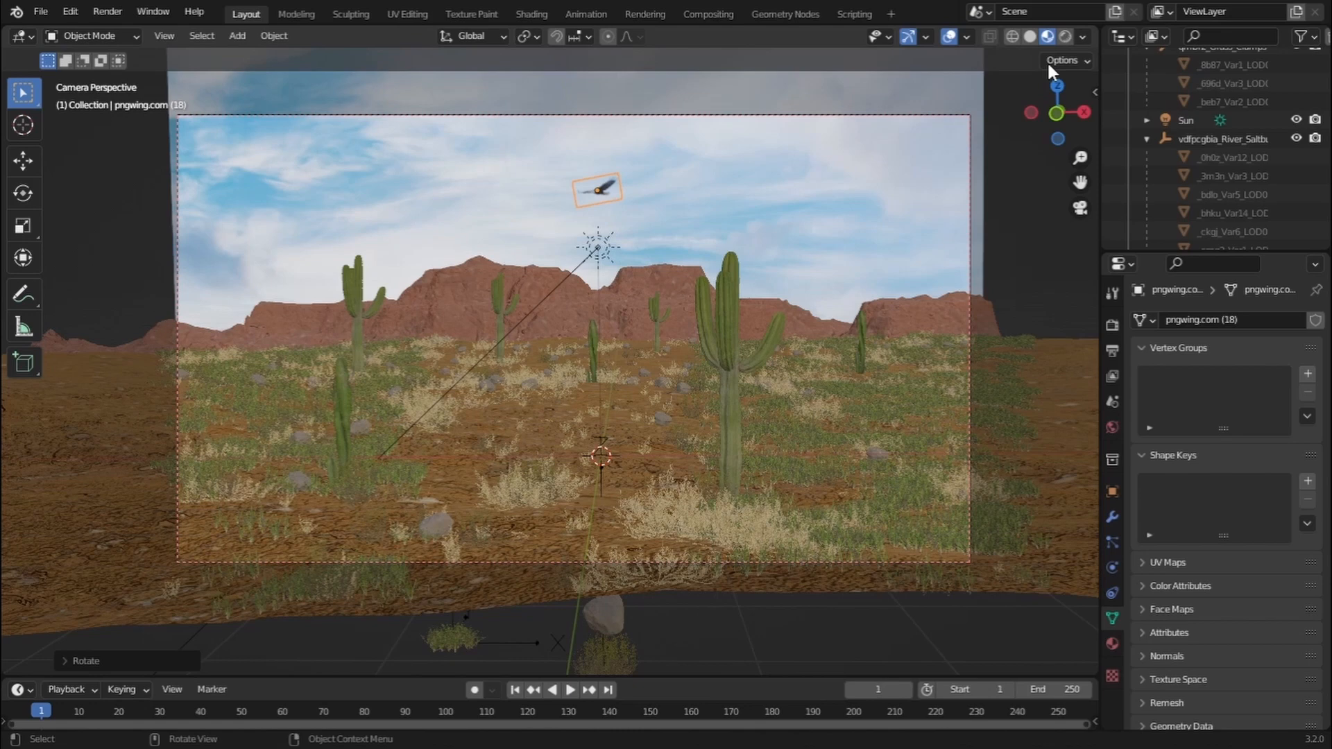
{"action": "left_click", "coordinate": [950, 36]}
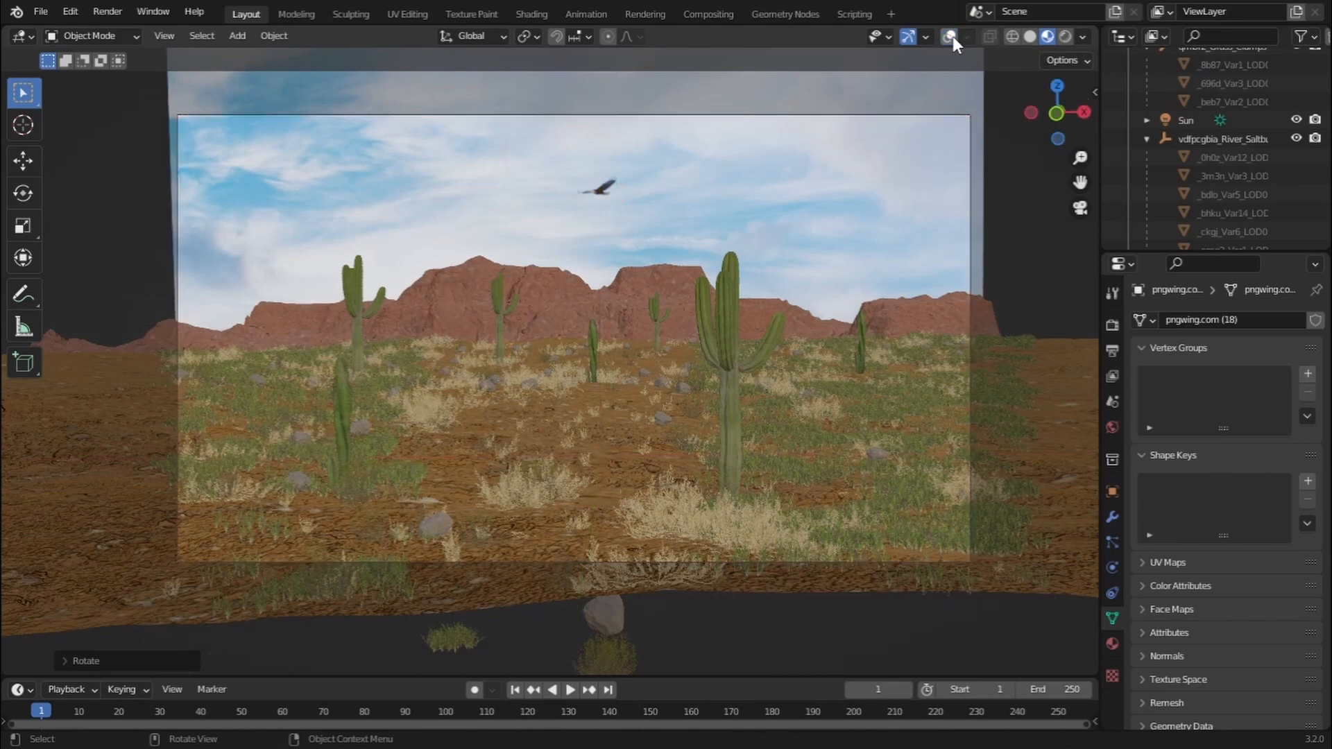
Preview the scene with rendered shading and set the Cycles render Max Samples to 1000
{"action": "left_click", "coordinate": [1065, 36]}
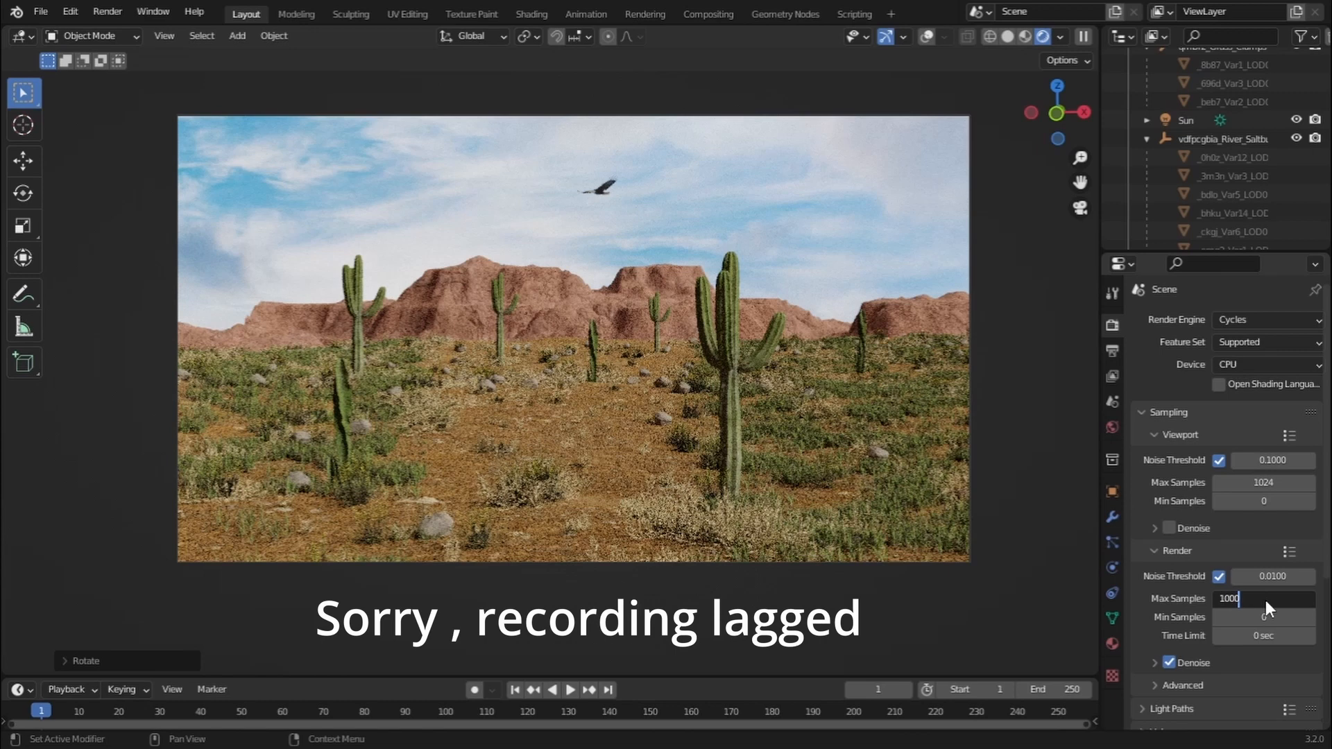
{"action": "key", "text": "Return"}
{"action": "scroll", "coordinate": [1248, 583], "scroll_direction": "down", "scroll_amount": 10}
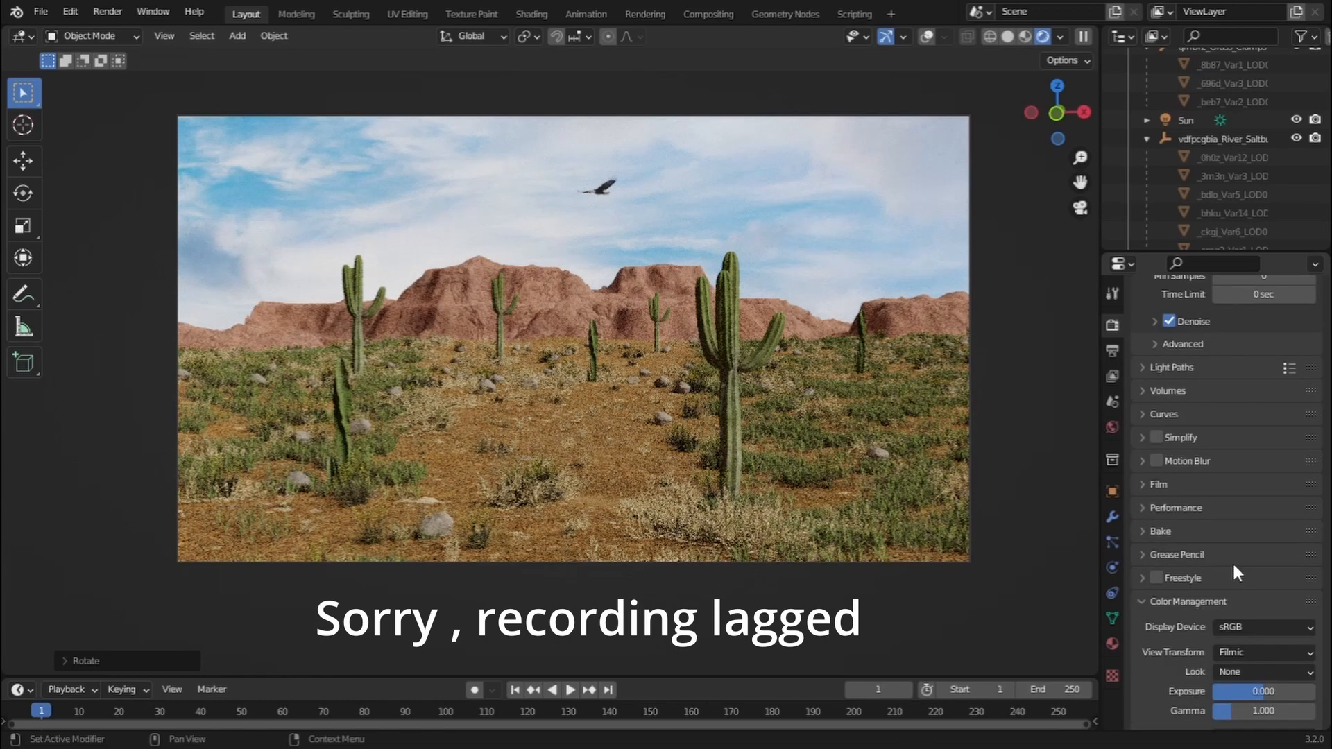